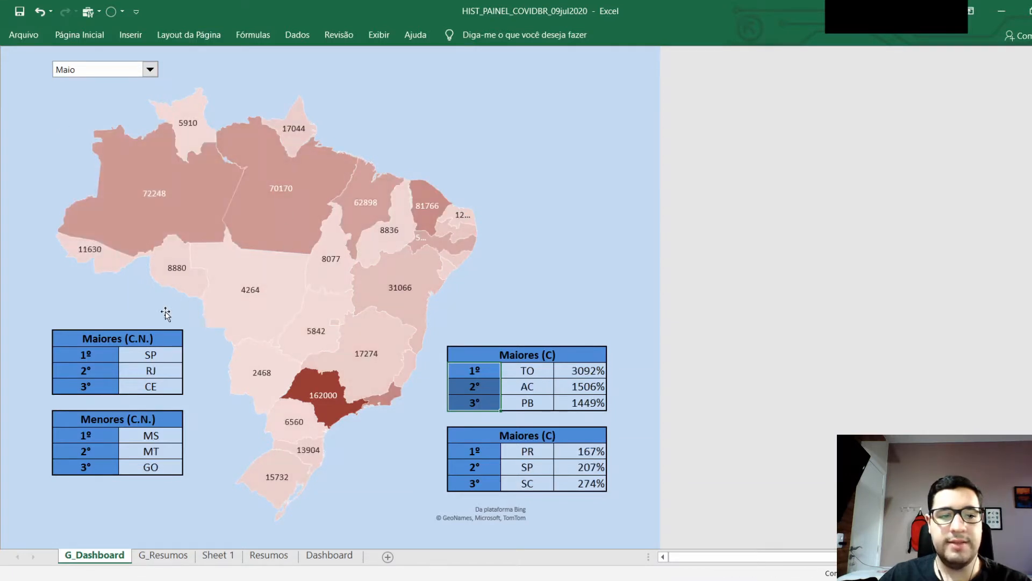
Step: View the Painel Coronavírus data source page in the browser and return to the Excel workbook
left_click(571, 286)
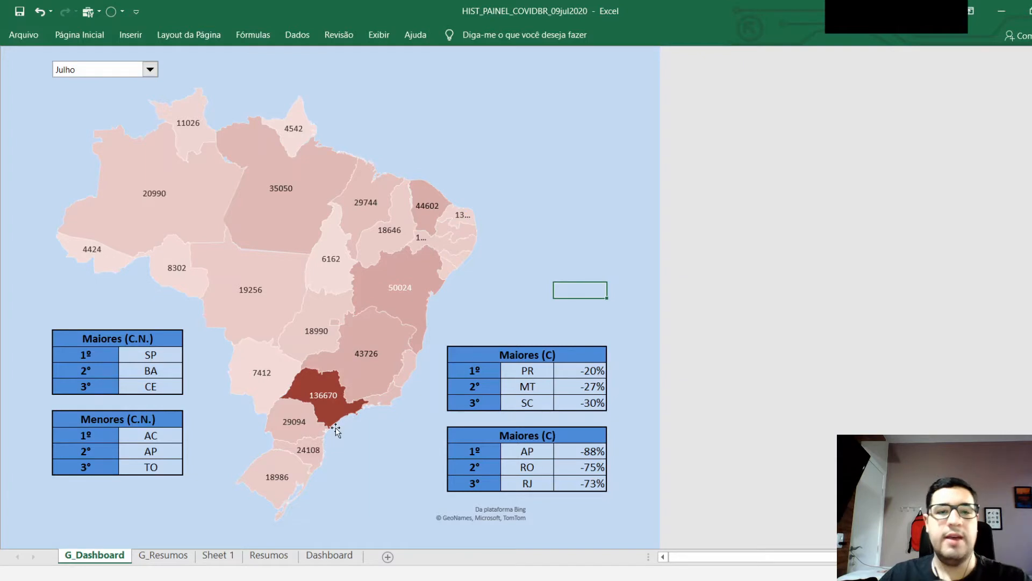
left_click(348, 578)
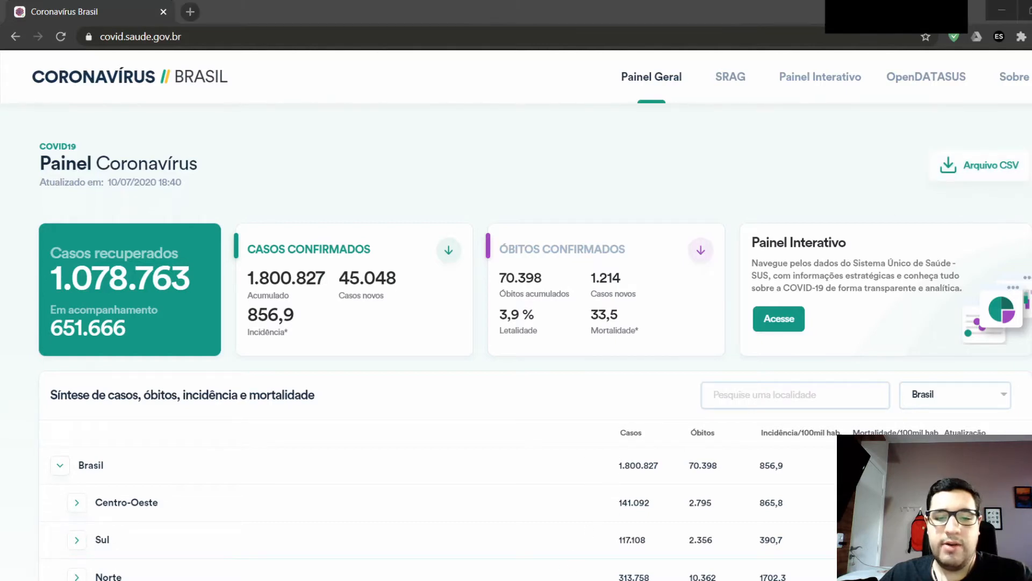
key("alt+Tab")
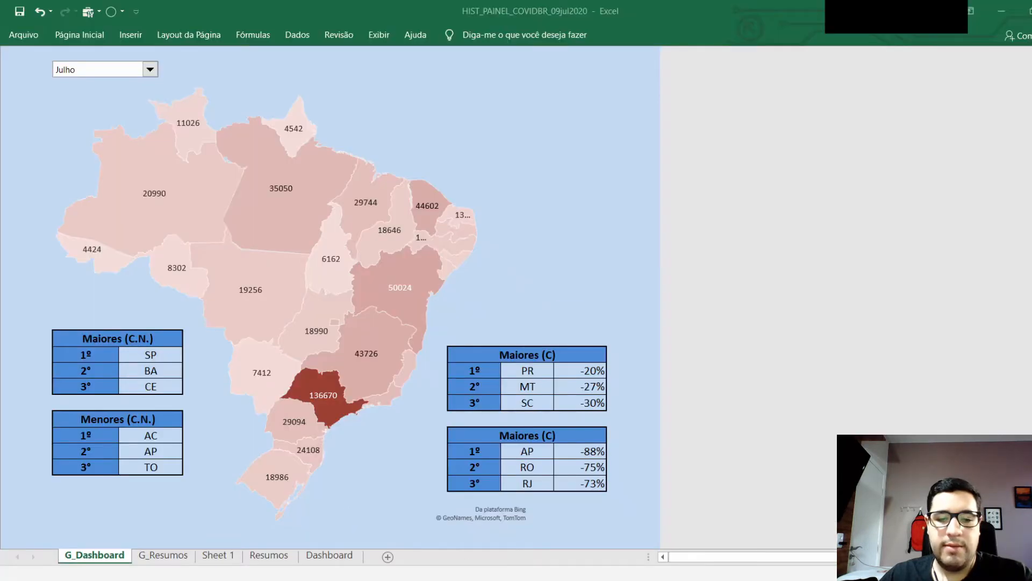
Step: Examine the column headers of the data table on Sheet 1, from regiao through interior/metropolitana and back
left_click(209, 557)
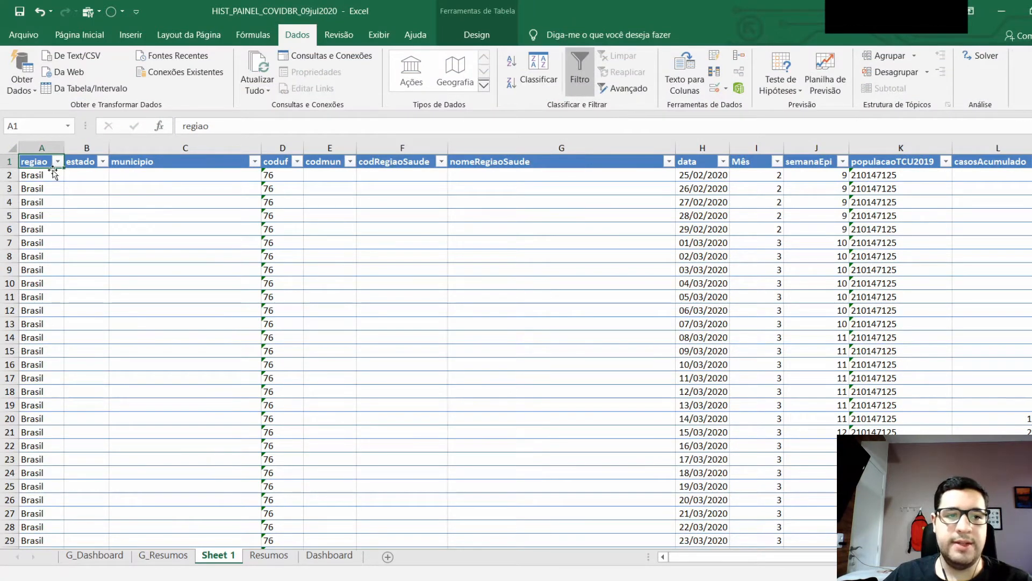
key("Right")
key("Right")
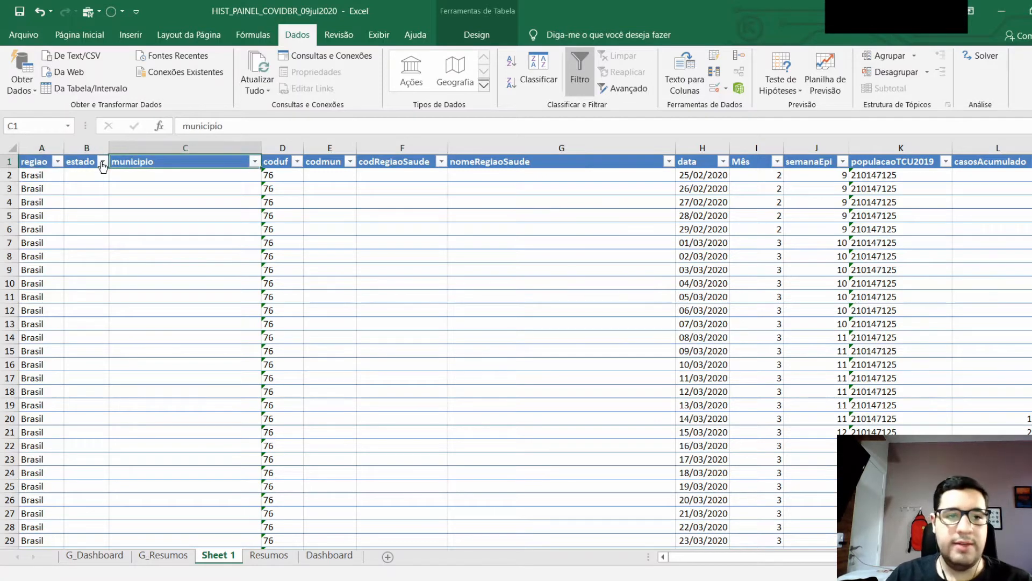
key("Right")
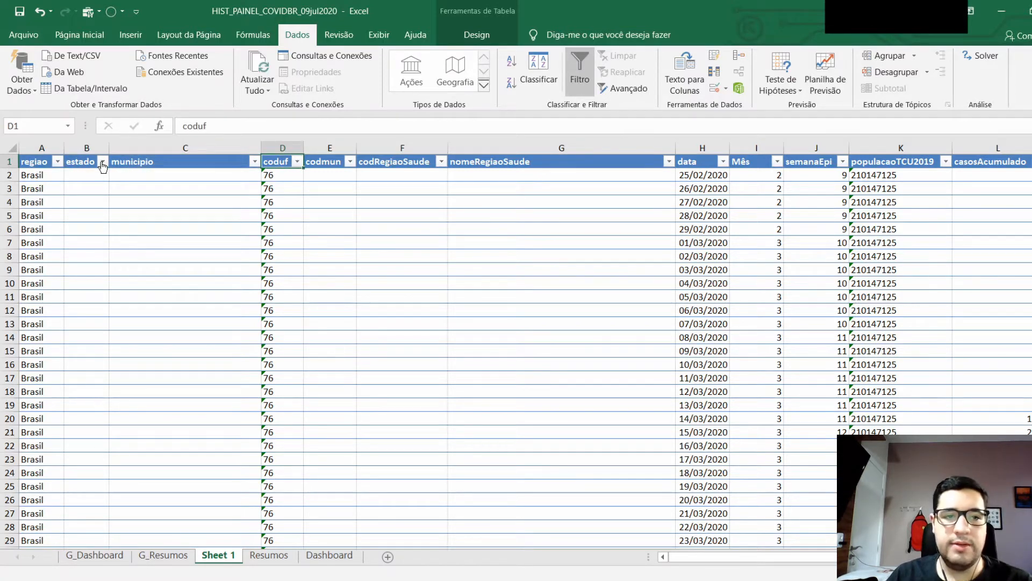
key("Right")
key("Right")
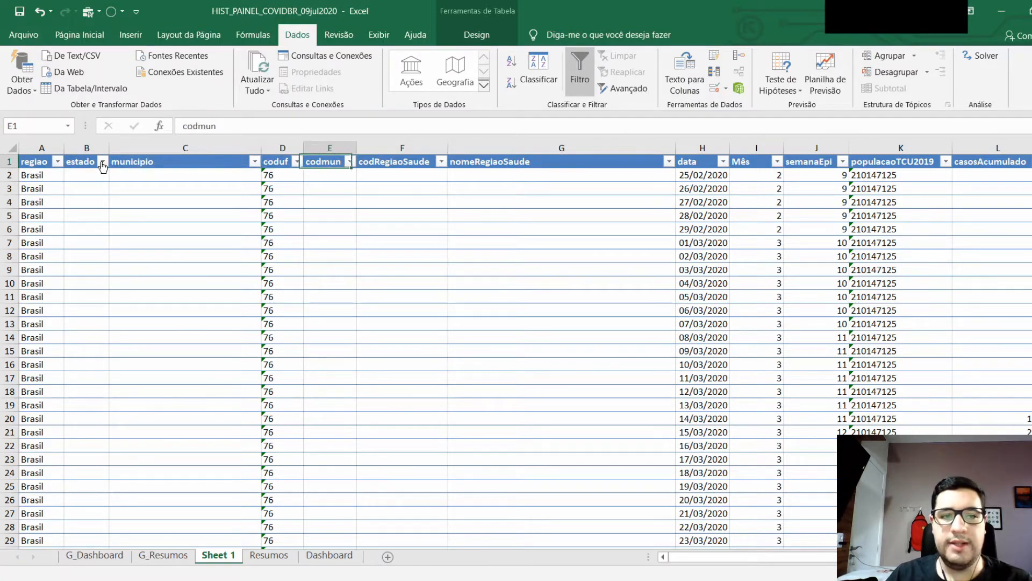
key("Right")
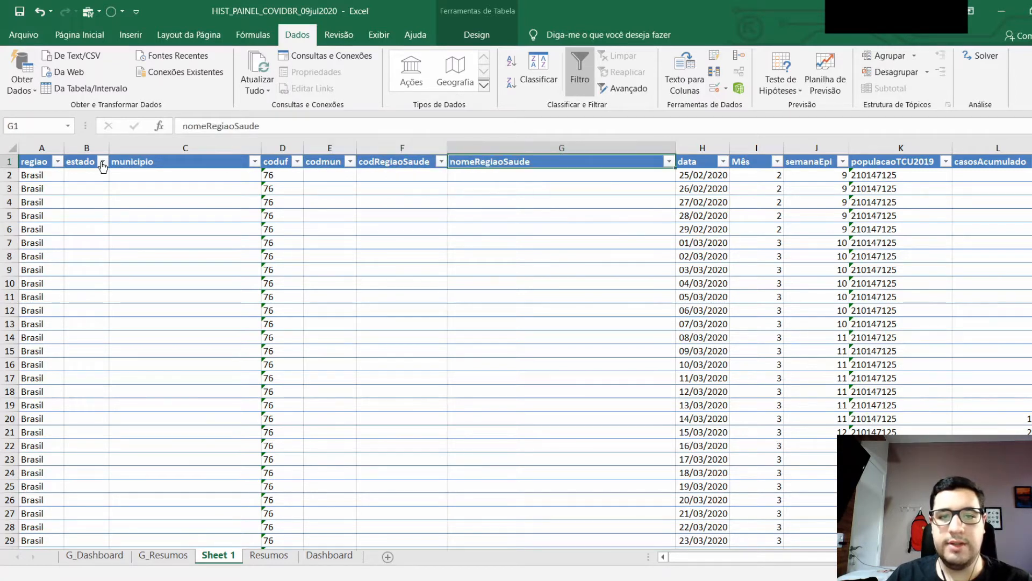
key("Right")
key("Right")
key("Right")
key("Right")
key("Right")
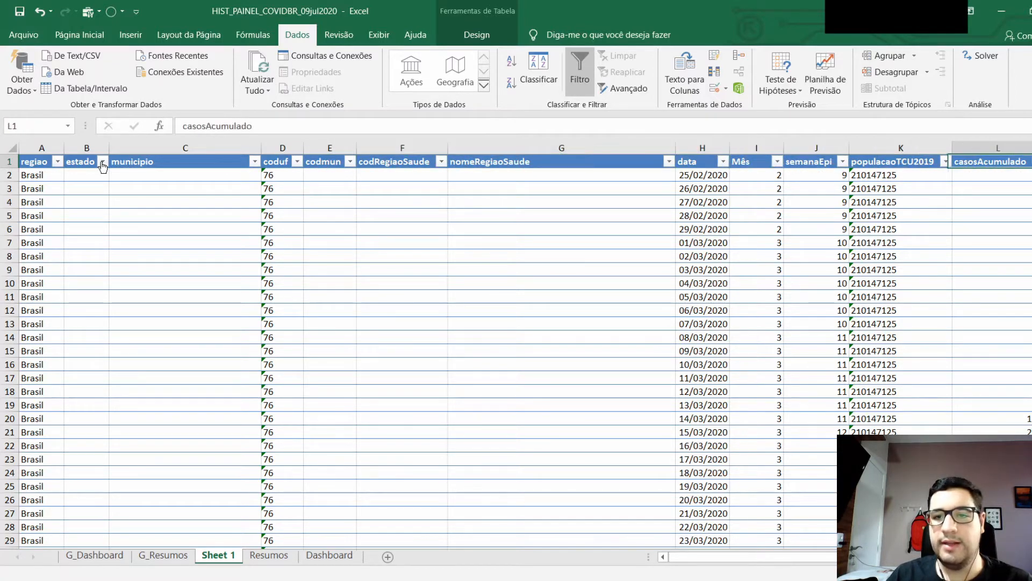
key("Right")
key("Right")
key("Right")
key("Right")
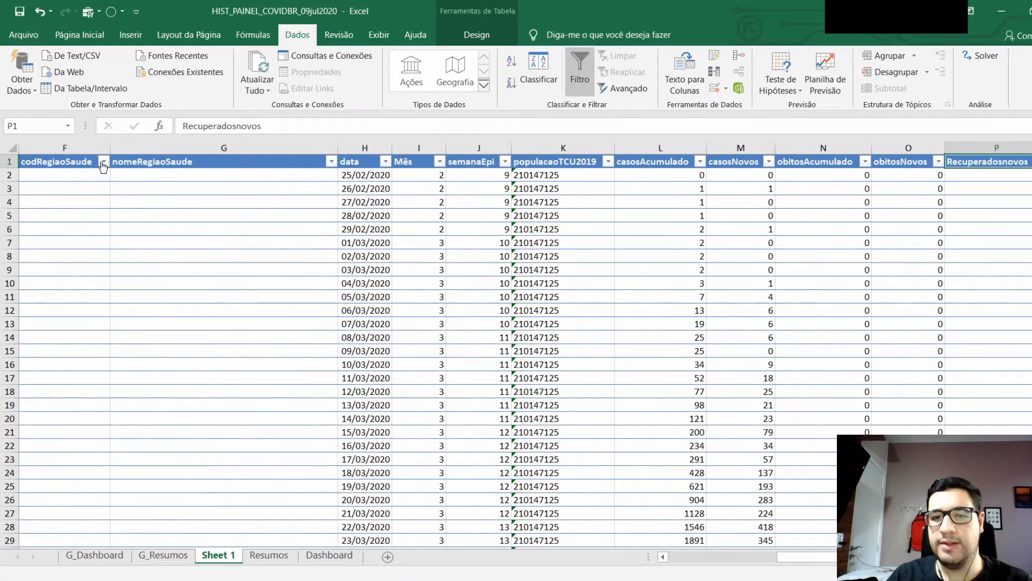
key("Left")
key("Left")
key("Right")
key("Right")
key("Right")
key("Right")
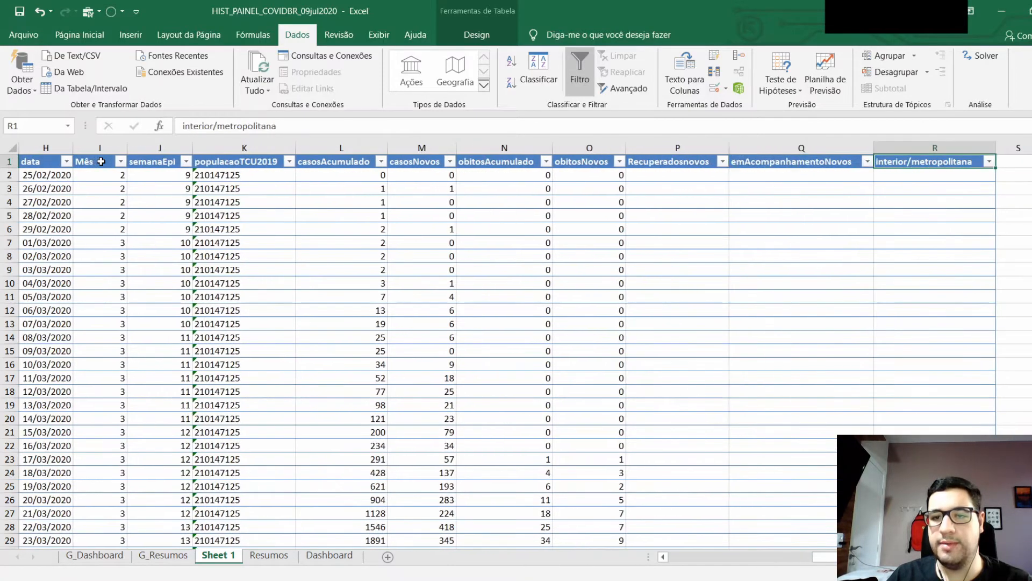
key("Left")
key("Left")
key("Left")
key("Left")
key("Left")
key("Left")
key("Left")
key("Left")
key("Left")
key("Left")
key("Left")
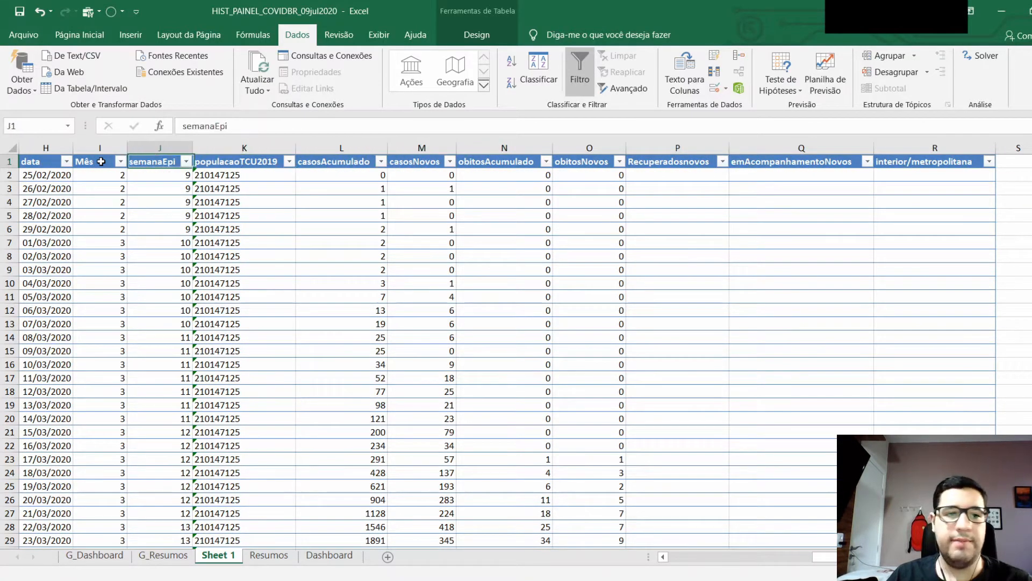
key("Left")
key("Left")
key("Left")
key("Left")
key("Left")
key("Left")
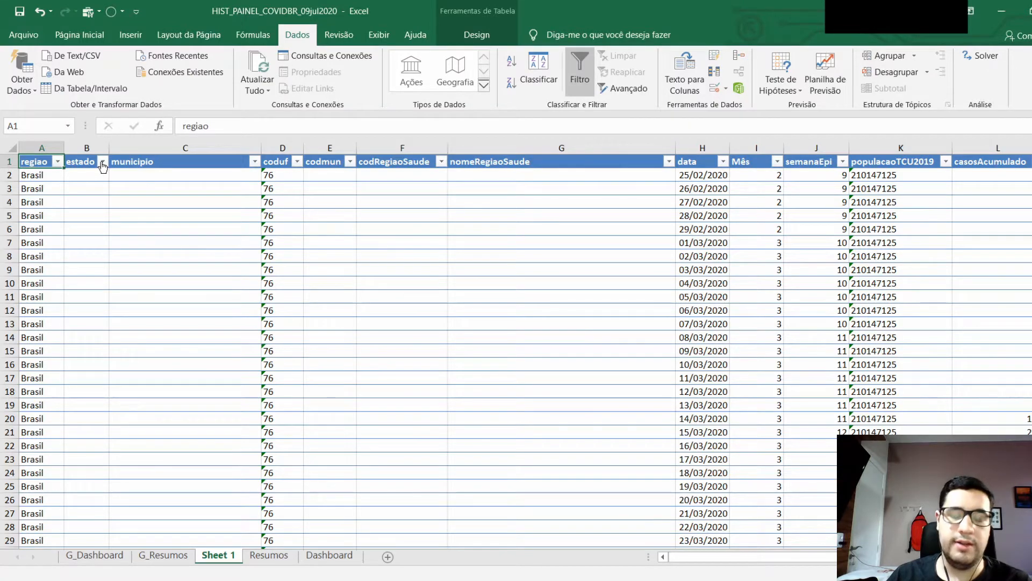
Step: Check how far the data table extends by visiting its last row and returning to the regiao header
key("ctrl+Down")
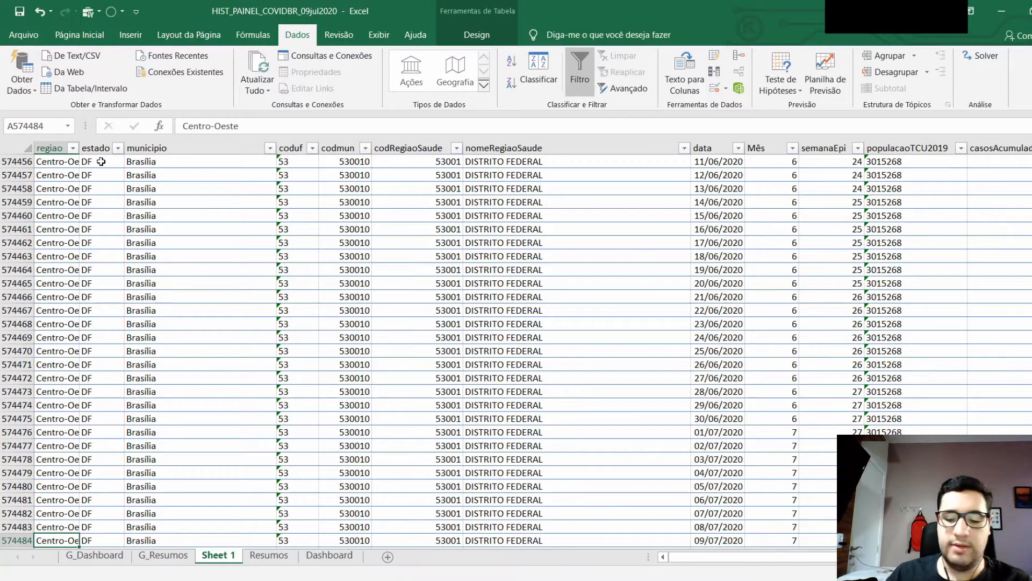
key("ctrl+Up")
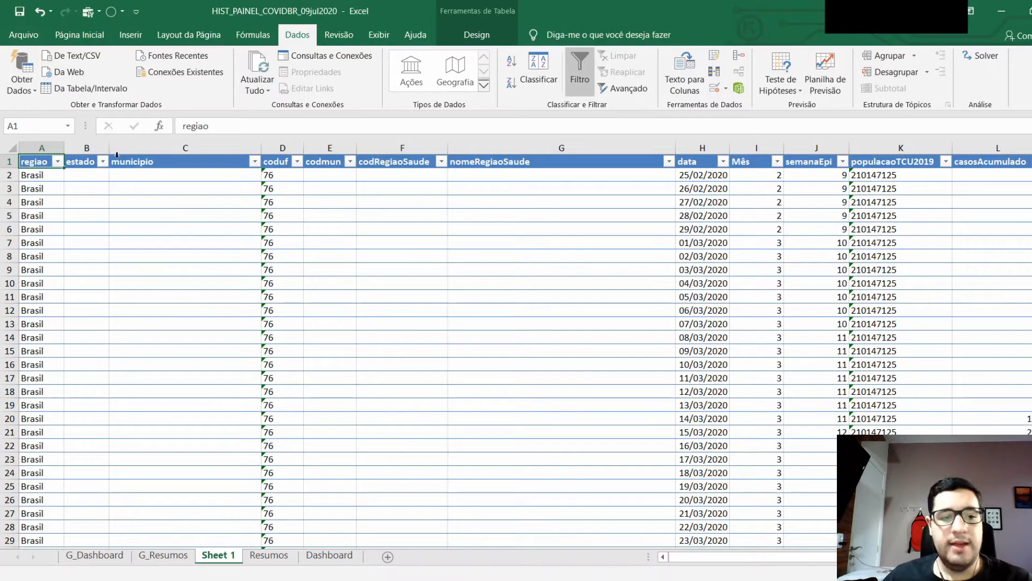
Step: Examine the municipio column down through the Brasil rows to the first state-level rows
left_click(137, 171)
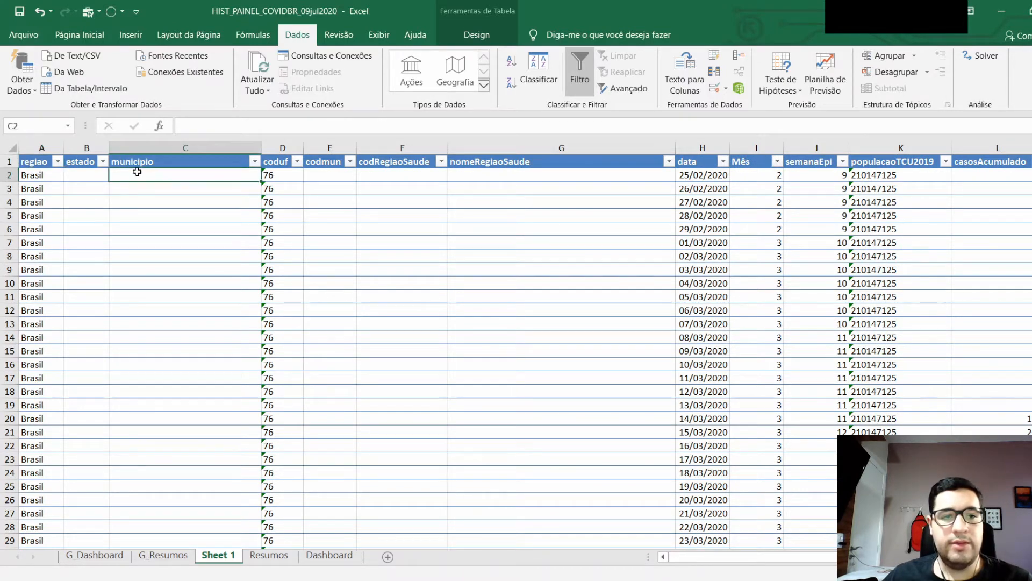
key("Down")
key("Down")
key("Down")
key("Down")
key("Down")
key("Down")
key("Down")
key("Down")
key("Down")
key("Down")
key("Down")
key("Down")
key("Down")
key("Down")
key("Down")
key("Down")
key("Down")
key("Down")
key("Down")
key("Down")
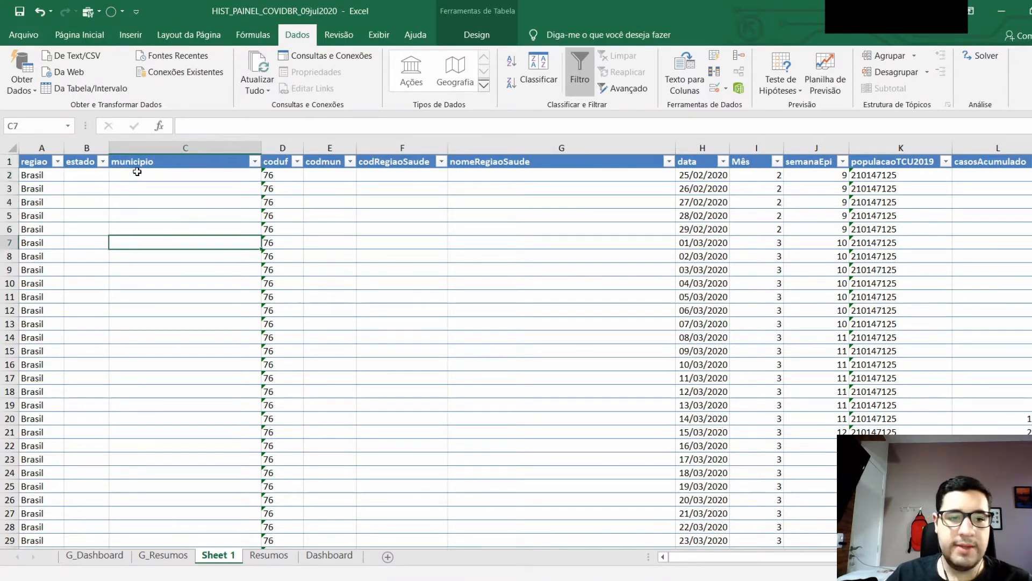
key("Down")
key("Down")
key("Down")
key("Down")
key("Down")
key("Down")
key("Down")
key("Down")
key("Down")
key("Down")
key("Down")
key("Down")
key("Down")
key("Down")
key("Down")
key("Down")
key("Down")
key("Down")
key("Down")
key("Down")
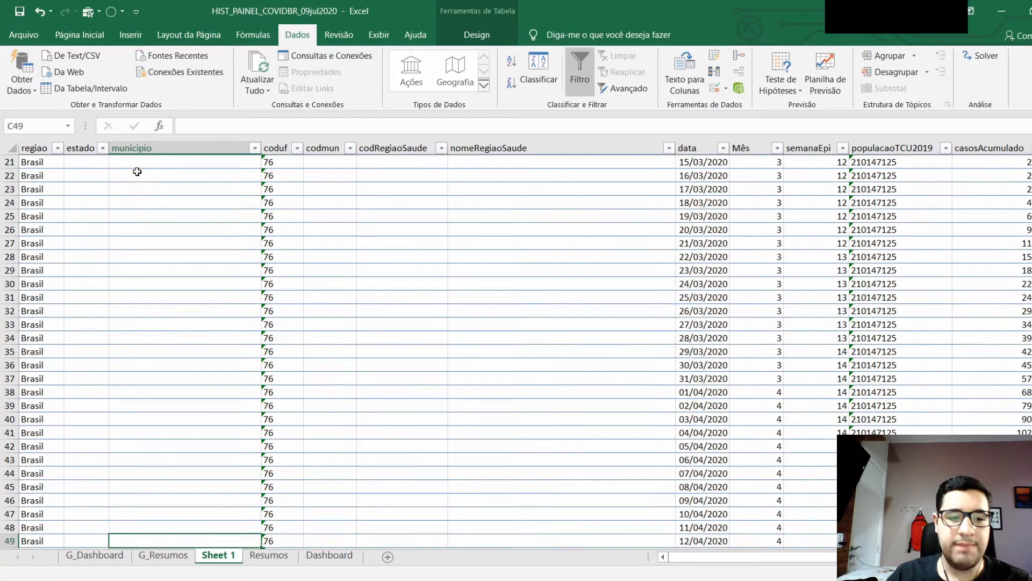
key("Down")
key("Down")
key("Down")
key("Down")
key("Down")
key("Down")
key("Down")
key("Down")
key("Down")
key("Down")
key("Down")
key("Down")
key("Down")
key("Down")
key("Down")
key("Down")
key("Down")
key("Down")
key("Down")
key("Down")
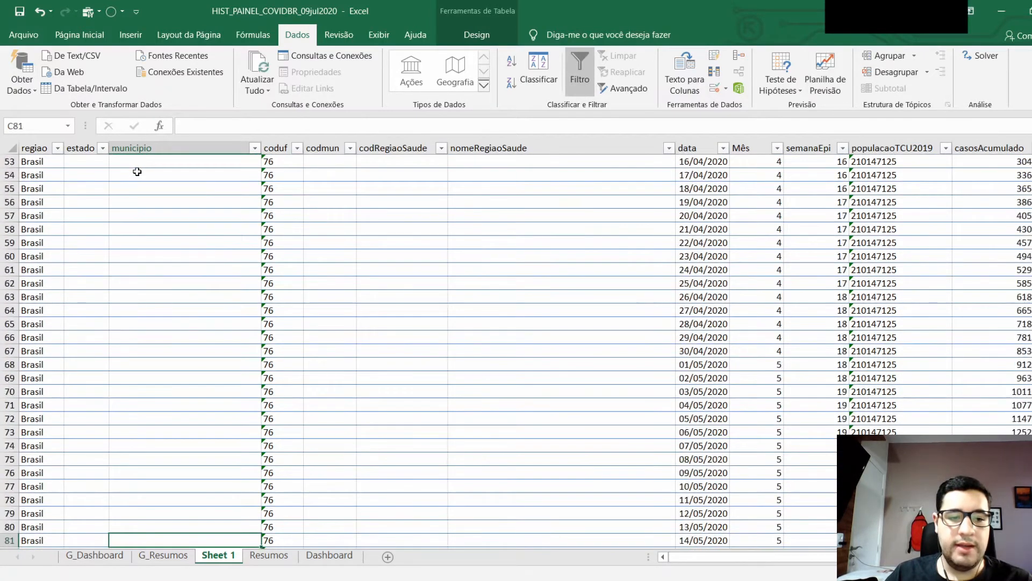
key("Down")
key("Down")
key("Down")
key("Down")
key("Down")
key("Down")
key("Down")
key("Down")
key("Down")
key("Down")
key("Down")
key("Down")
key("Down")
key("Down")
key("Down")
key("Down")
key("Down")
key("Down")
key("Down")
key("Down")
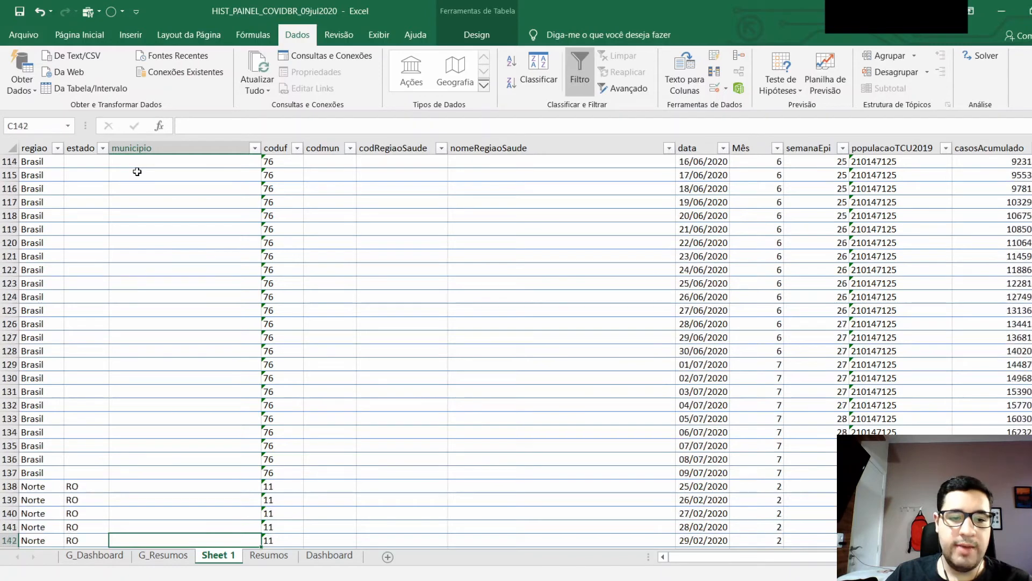
Step: Examine the estado and municipio columns where the Brasil rows give way to the Norte region's RO rows
key("Left")
key("Up")
key("Up")
key("Up")
key("Up")
key("Up")
key("Up")
key("Up")
key("Up")
key("Up")
key("Up")
key("Up")
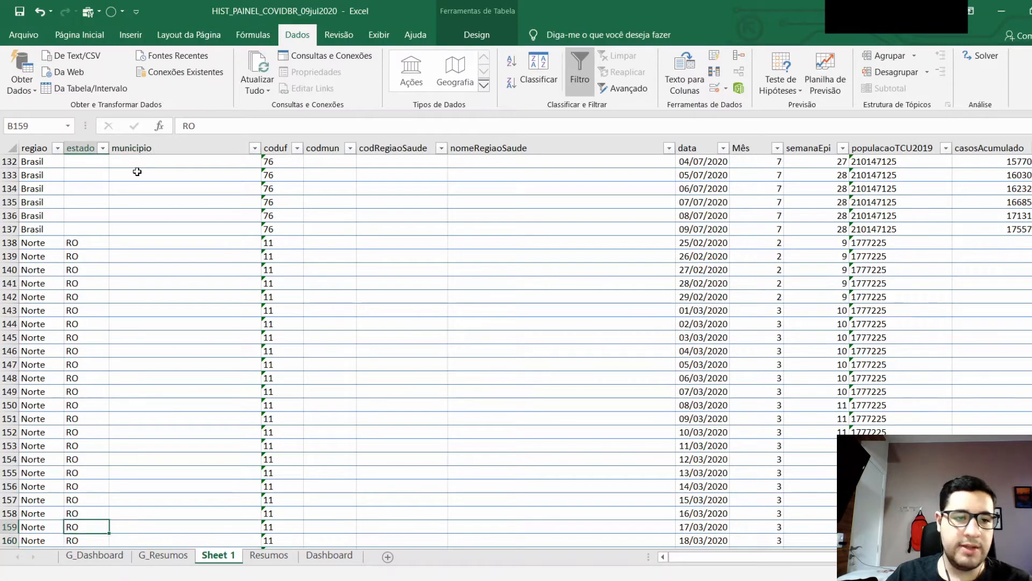
key("Up")
key("Up")
key("Up")
key("Up")
key("Up")
key("Up")
key("Up")
key("Up")
key("Up")
key("Up")
key("Up")
key("Up")
key("Up")
key("Up")
key("Up")
key("Up")
key("Up")
key("Right")
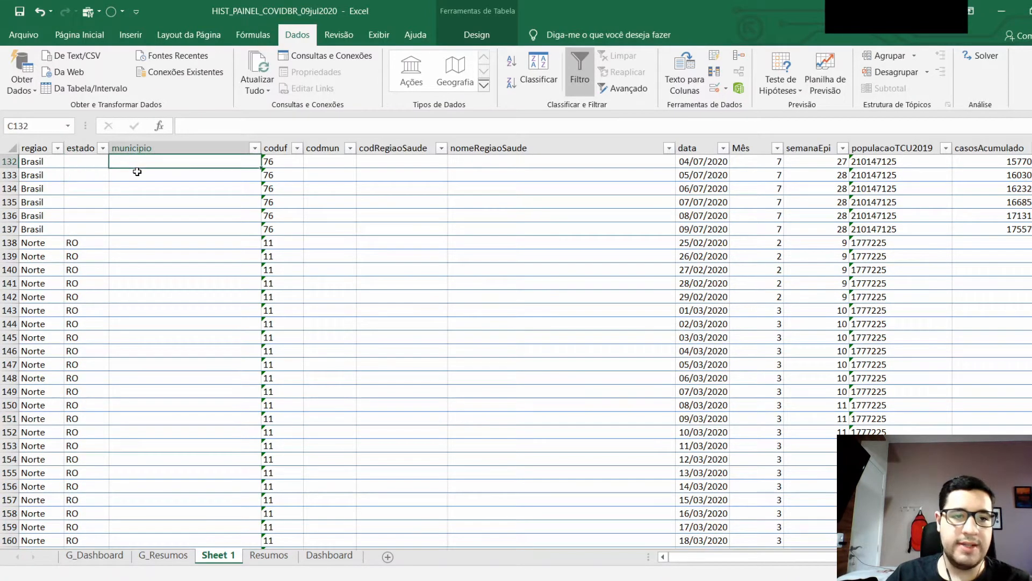
Step: Examine the Brasil rows upward from the 04/07/2020 entry in the nomeRegiaoSaude column
key("Right")
key("Right")
key("Right")
key("Right")
key("Up")
key("Up")
key("Up")
key("Up")
key("Up")
key("Up")
key("Up")
key("Up")
key("Up")
key("Up")
key("Up")
key("Up")
key("Up")
key("Up")
key("Up")
key("Up")
key("Up")
key("Up")
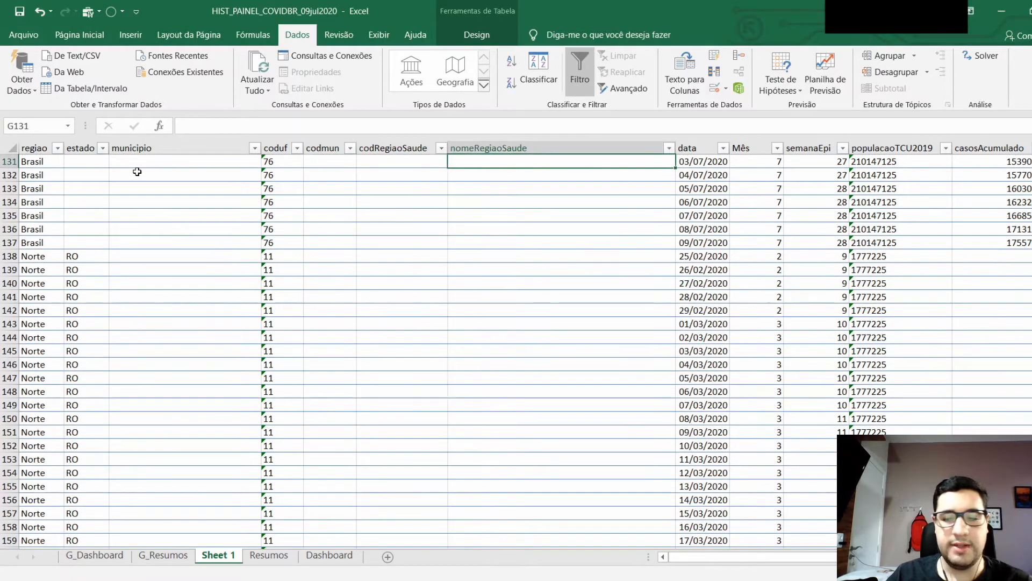
Step: Filter the Sheet 1 table to exclude rows with a blank estado or a blank municipio
key("Home")
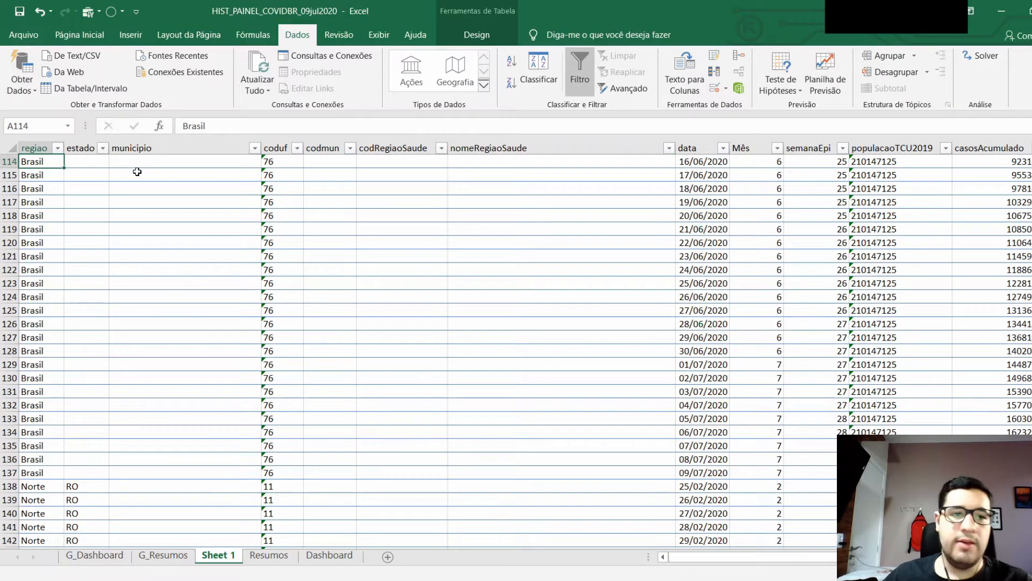
key("ctrl+Home")
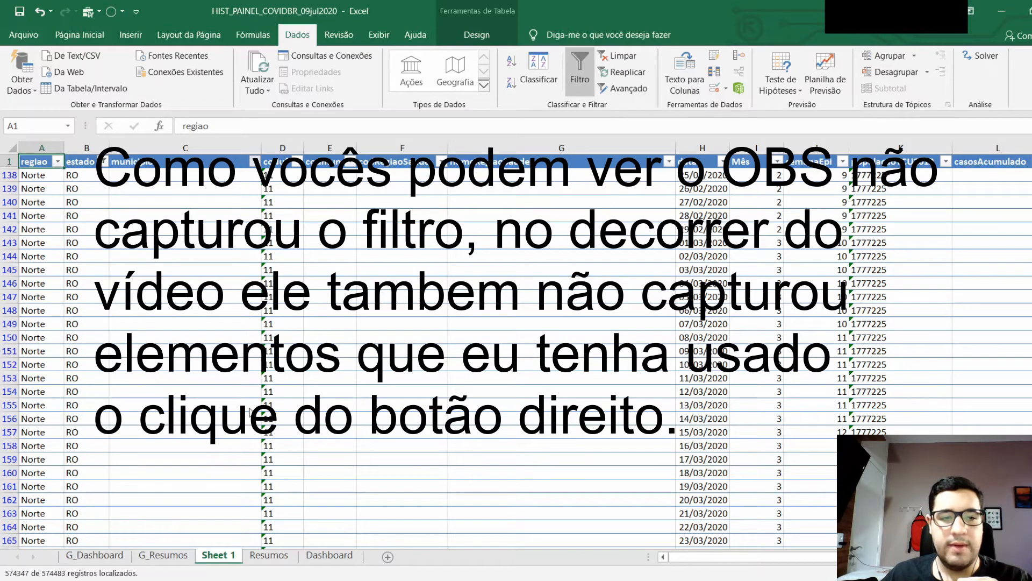
left_click(177, 421)
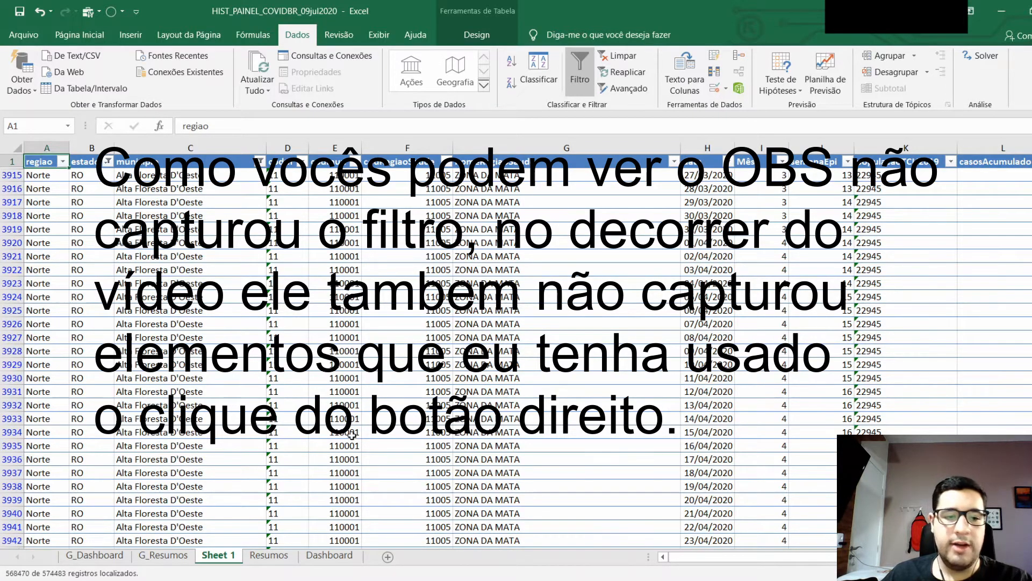
Step: Examine the Resumos sheet's headers from Casos novos, mês anterior to Estado and the list of state abbreviations
left_click(269, 555)
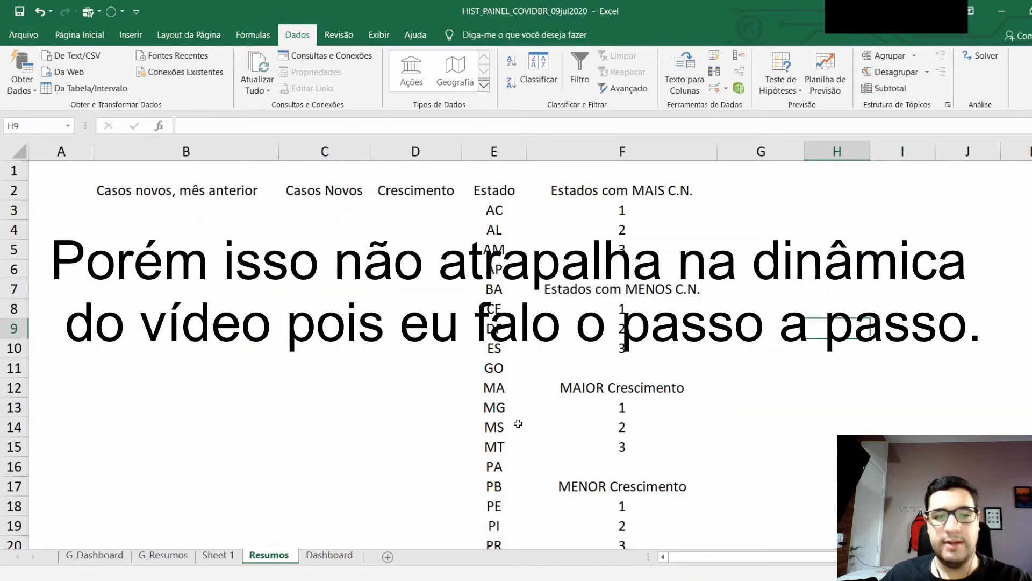
left_click(159, 193)
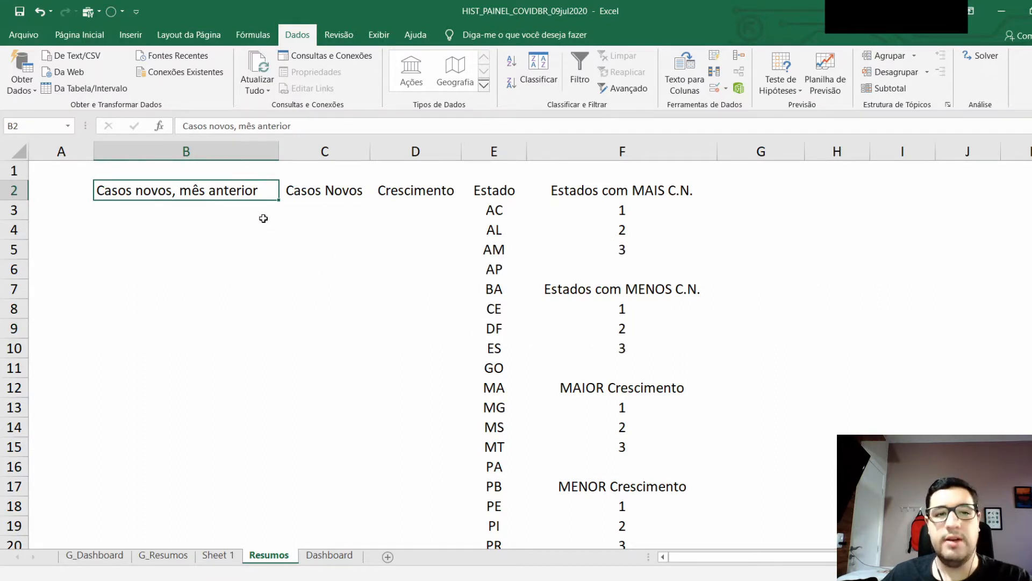
key("Right")
key("Right")
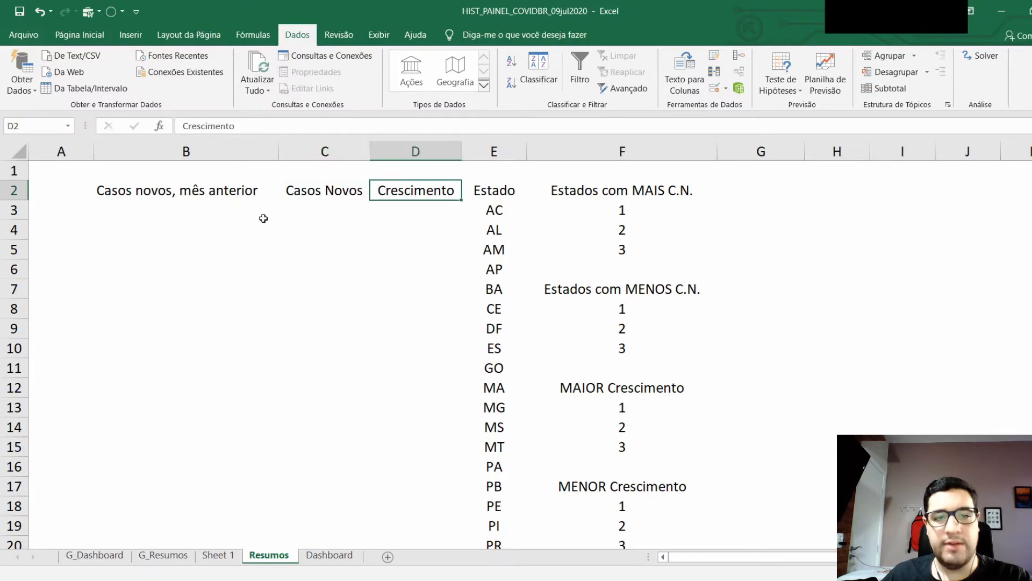
key("Right")
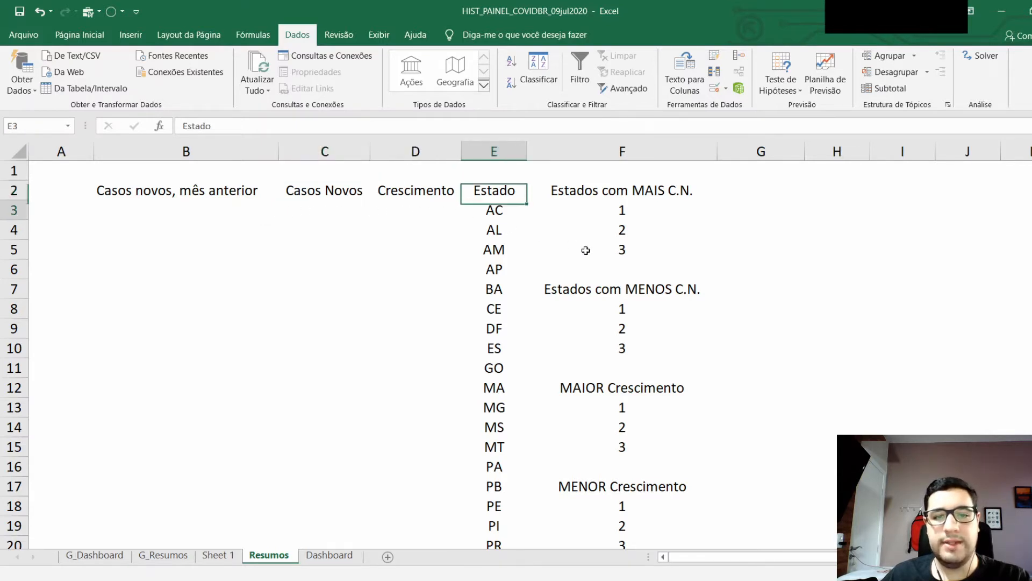
key("Down")
key("Down")
key("Down")
key("Down")
key("Down")
key("Down")
scroll(585, 250, "down", 3)
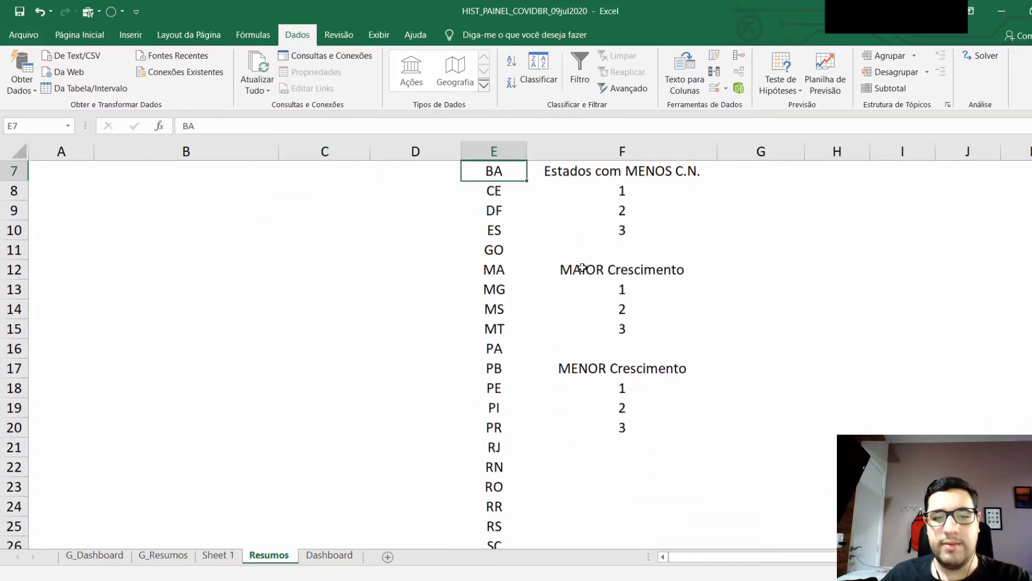
scroll(583, 267, "down", 1)
scroll(583, 267, "up", 4)
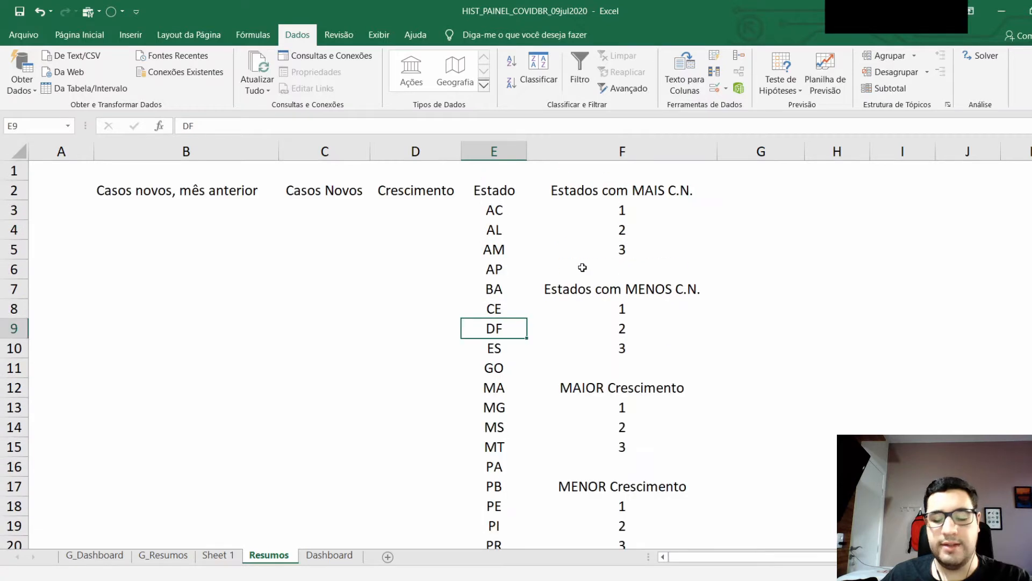
Step: Review the four ranking blocks on Resumos: states with most and fewest new cases, and highest and lowest growth
key("Right")
key("Right")
key("Right")
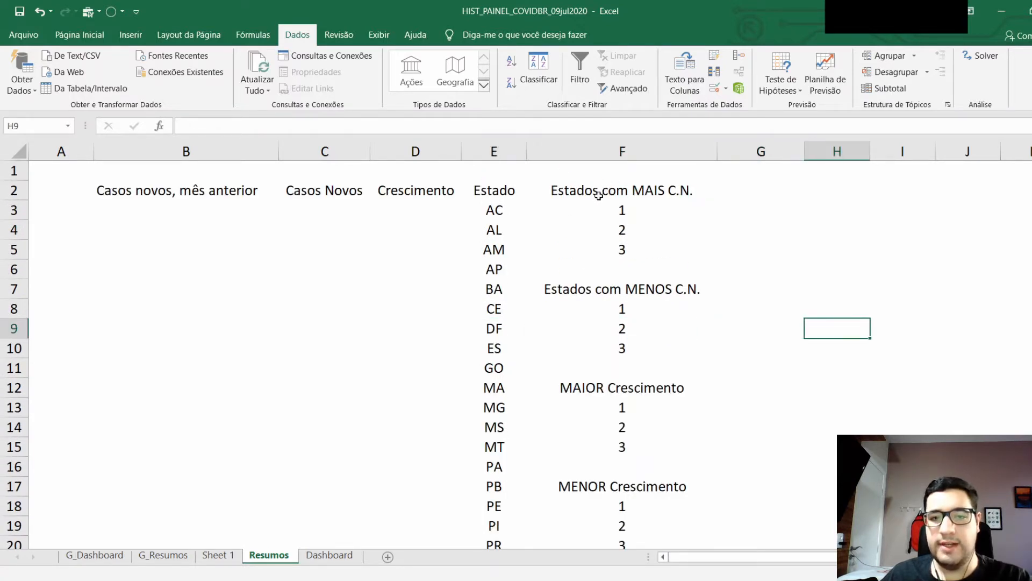
left_click(569, 194)
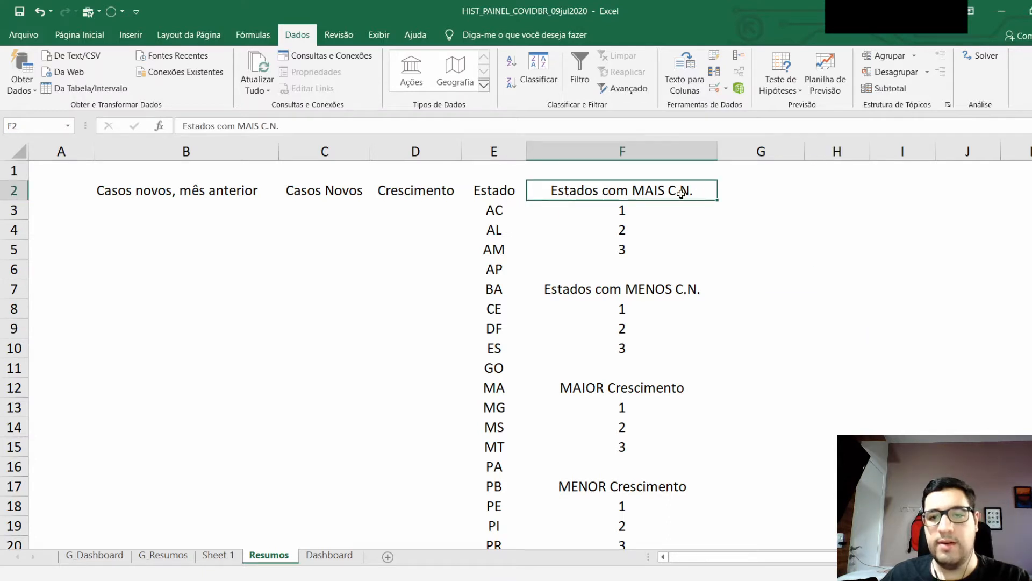
left_click(681, 286)
left_click(663, 389)
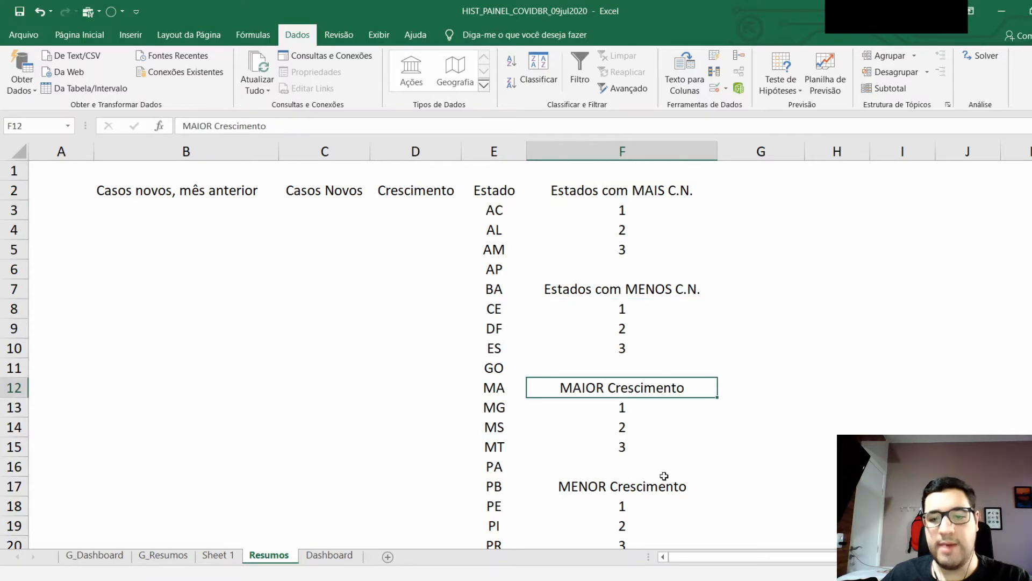
left_click(664, 492)
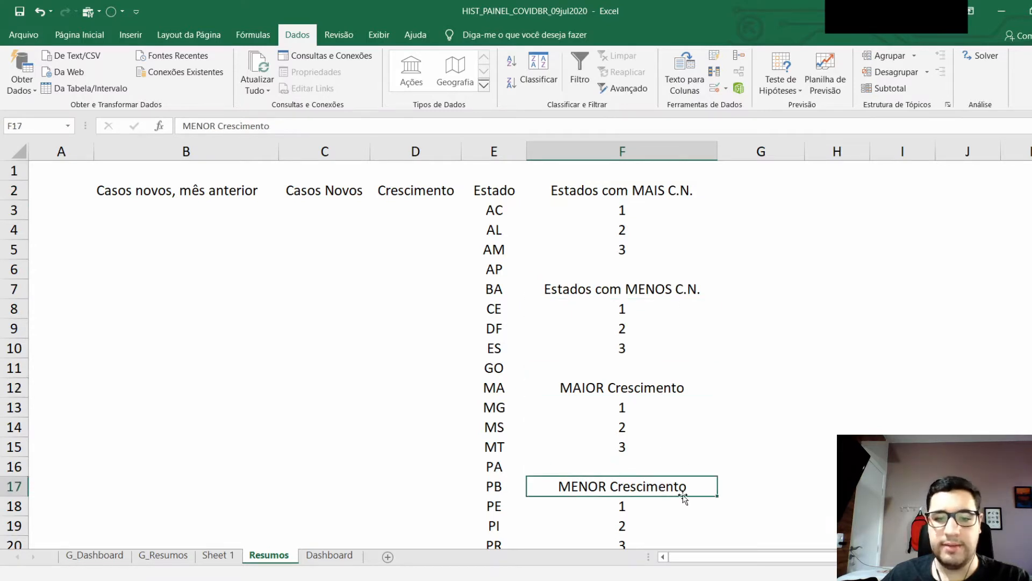
Step: Examine the month list from Janeiro to Julho in column M of Resumos and the empty cell beside Janeiro
key("Right")
key("Right")
key("Right")
key("Right")
key("Right")
key("Right")
key("Right")
key("Right")
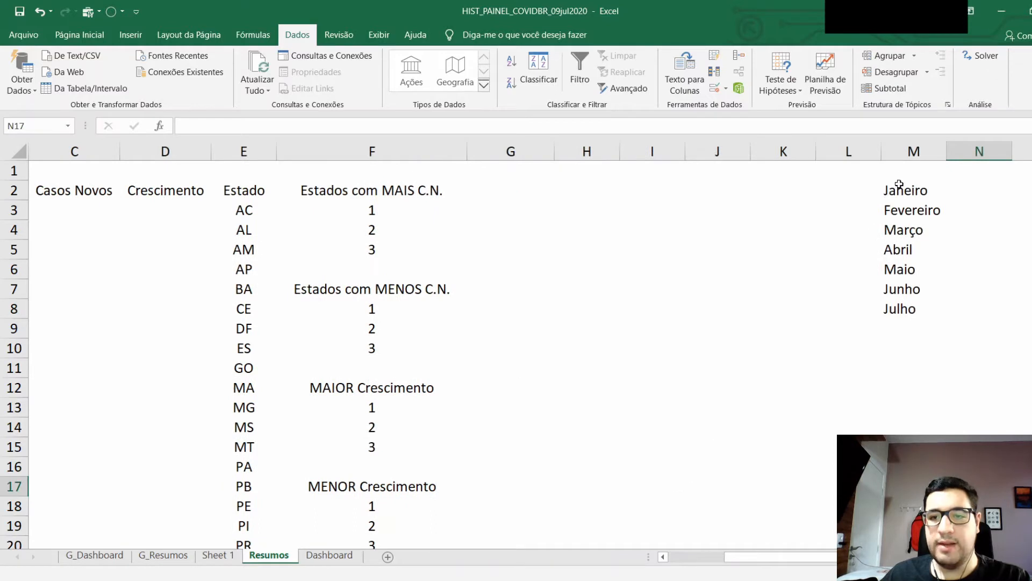
left_click_drag(897, 188, 903, 215)
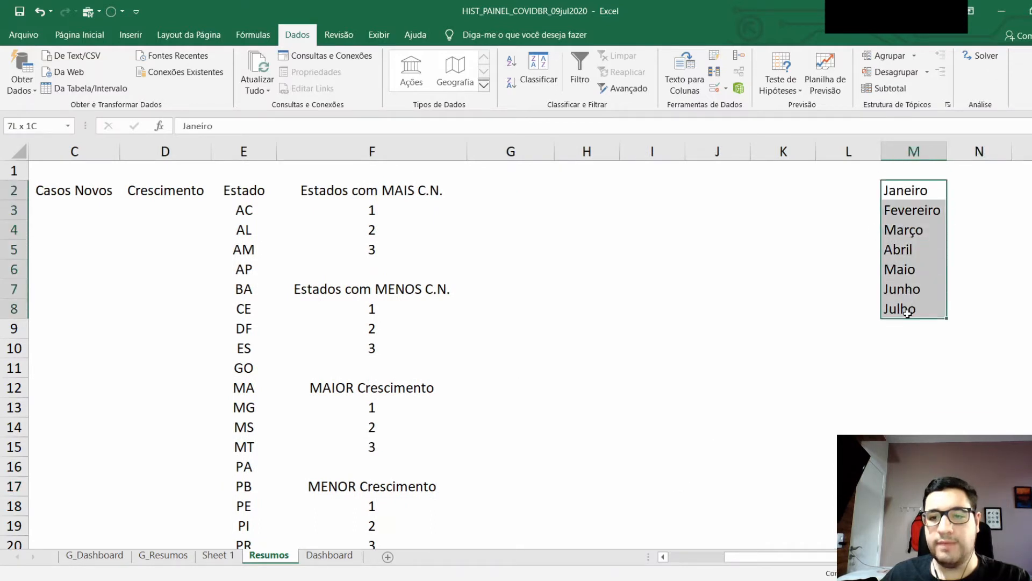
left_click_drag(909, 190, 914, 309)
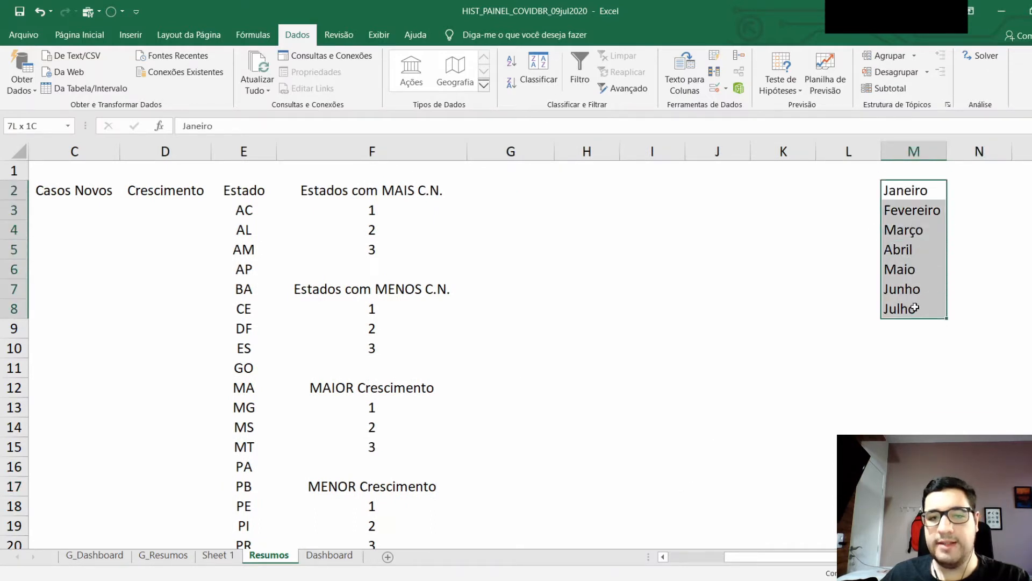
left_click(914, 343)
left_click(916, 310)
left_click(846, 190)
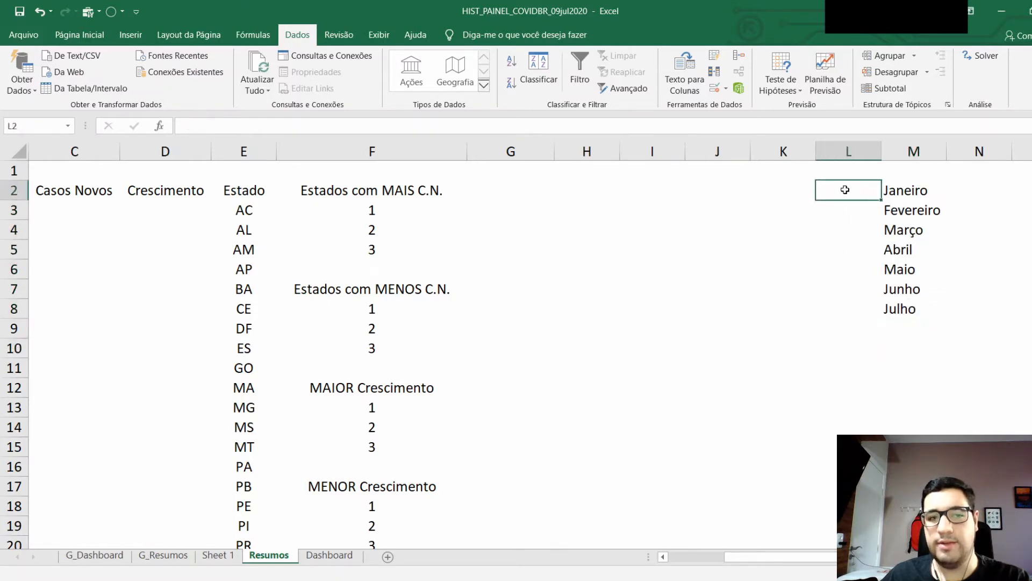
Step: Delete the existing Mês column from the Sheet 1 table
key("ctrl+Page_Up")
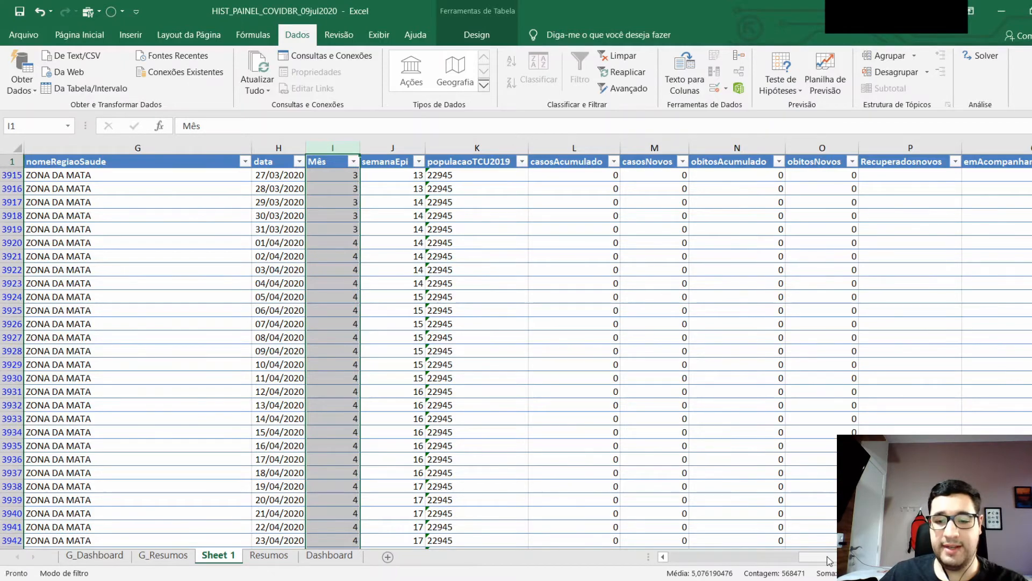
left_click_drag(813, 555, 779, 564)
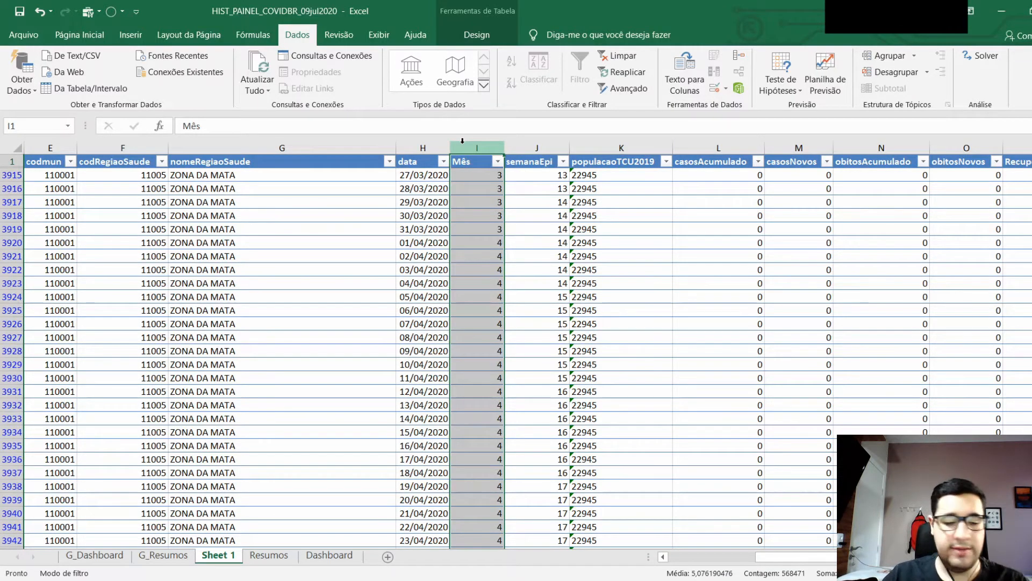
left_click(463, 142)
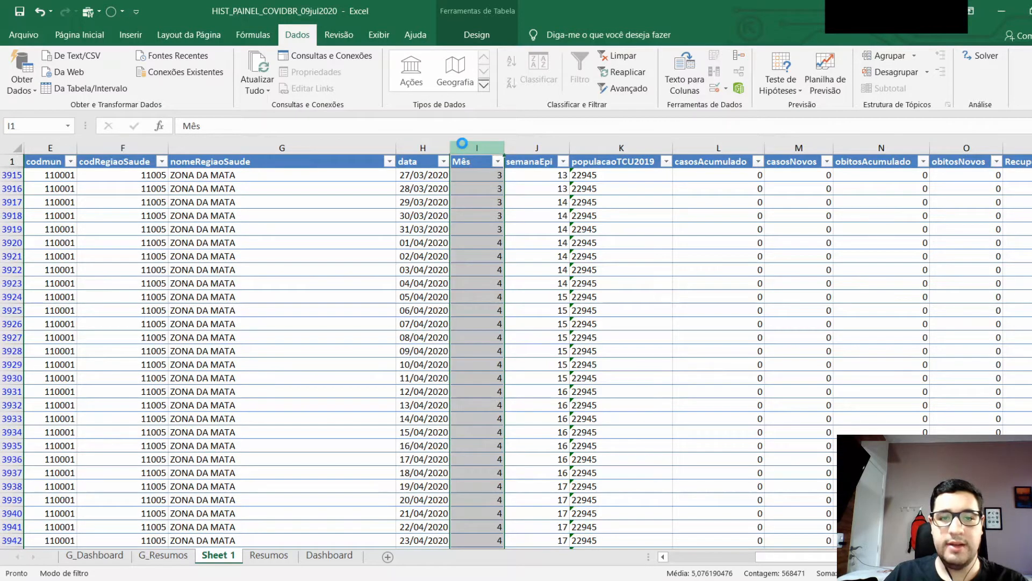
key("ctrl+minus")
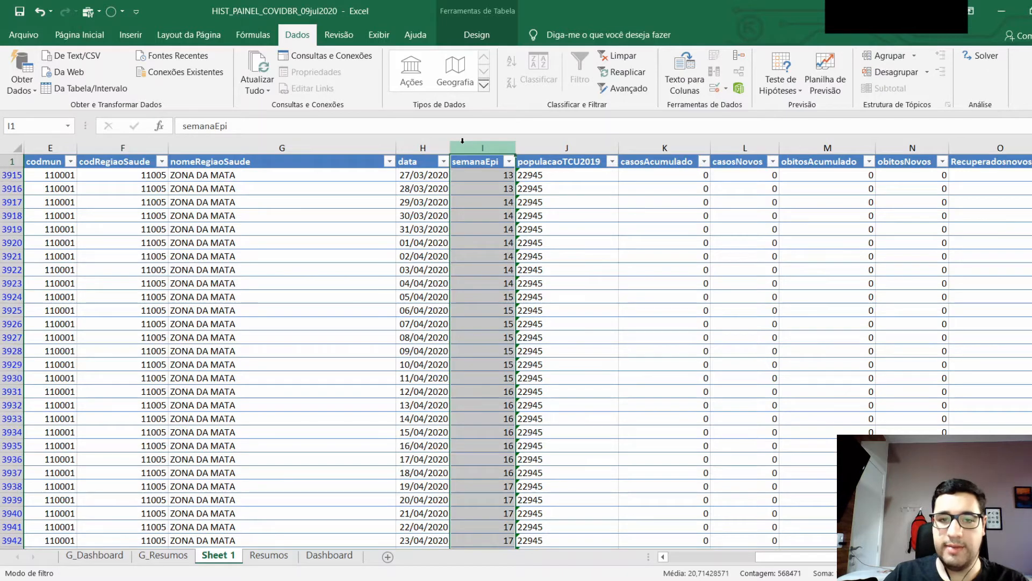
Step: Insert a new table column before semanaEpi and name its header Mês
left_click(462, 142)
key("ctrl+plus")
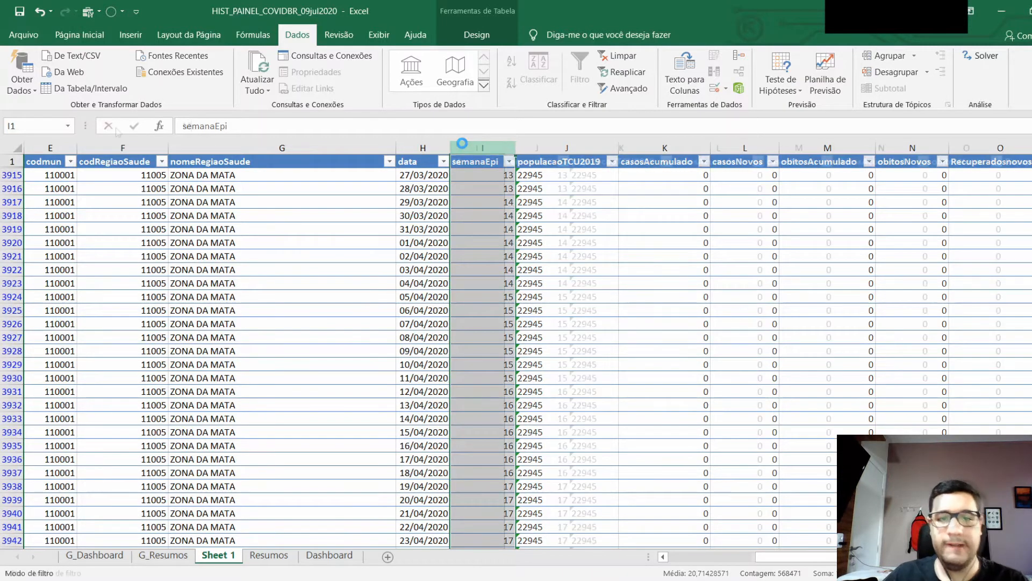
type("Mês")
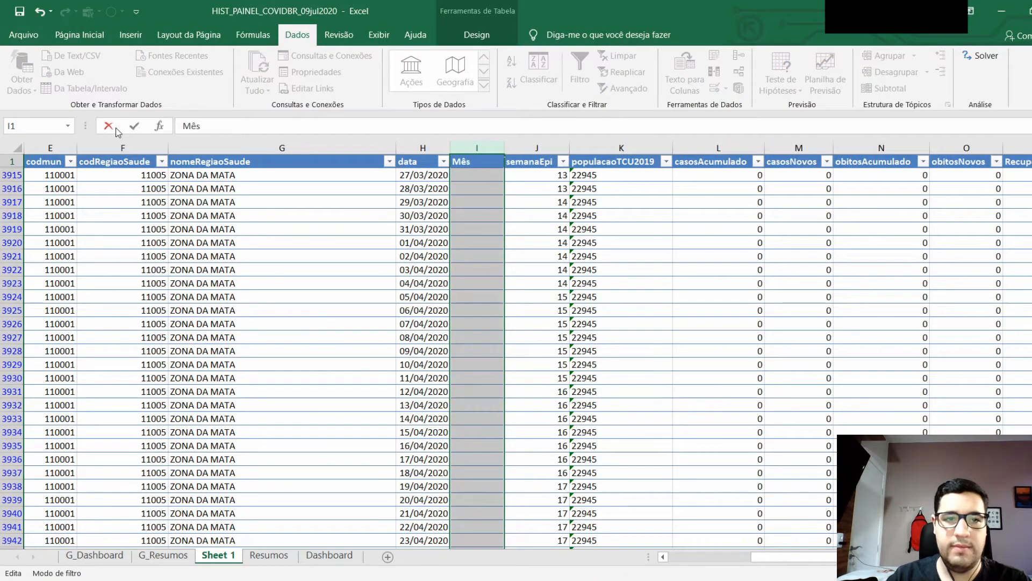
key("Return")
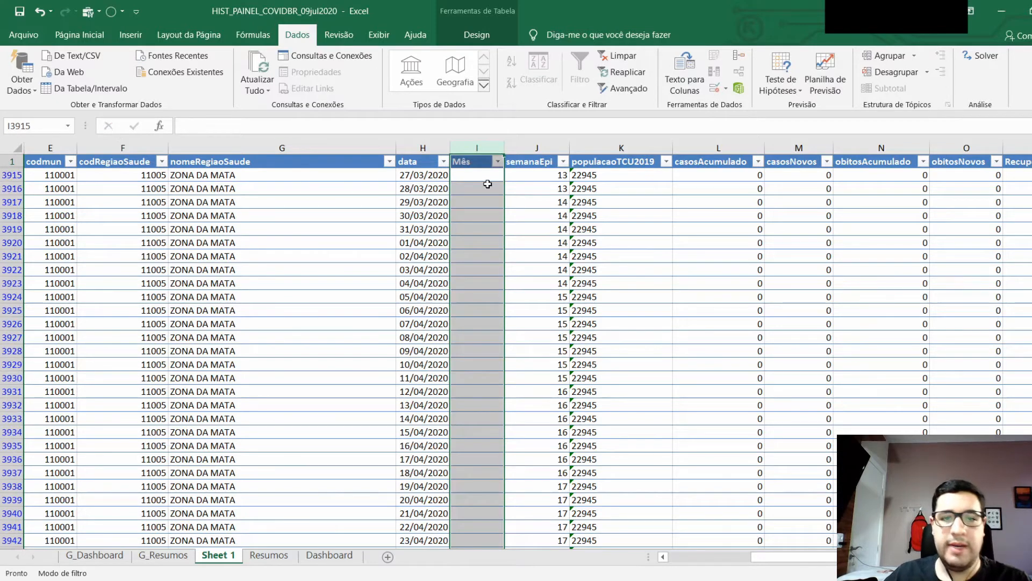
left_click(490, 182)
type("=")
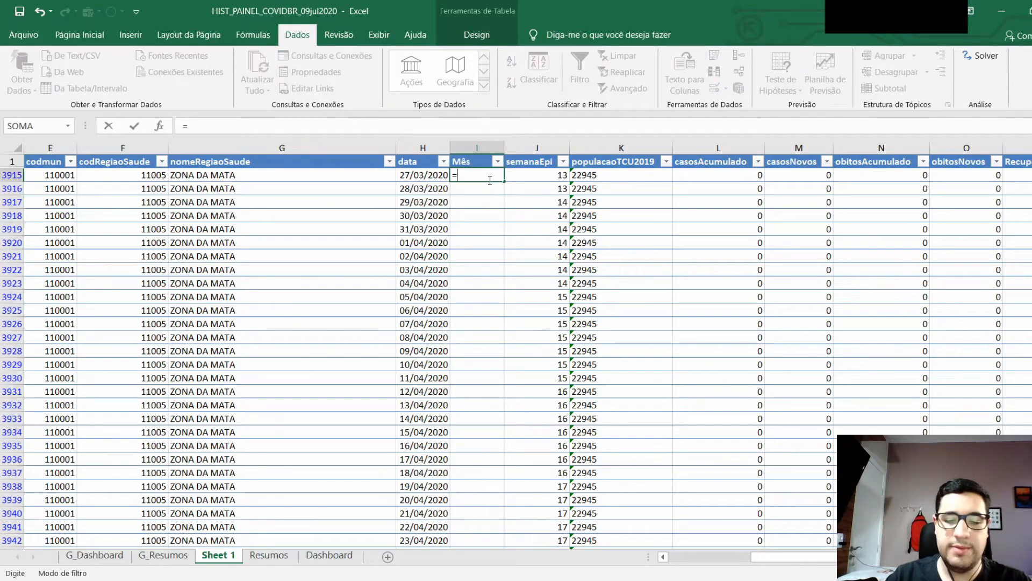
type("mês")
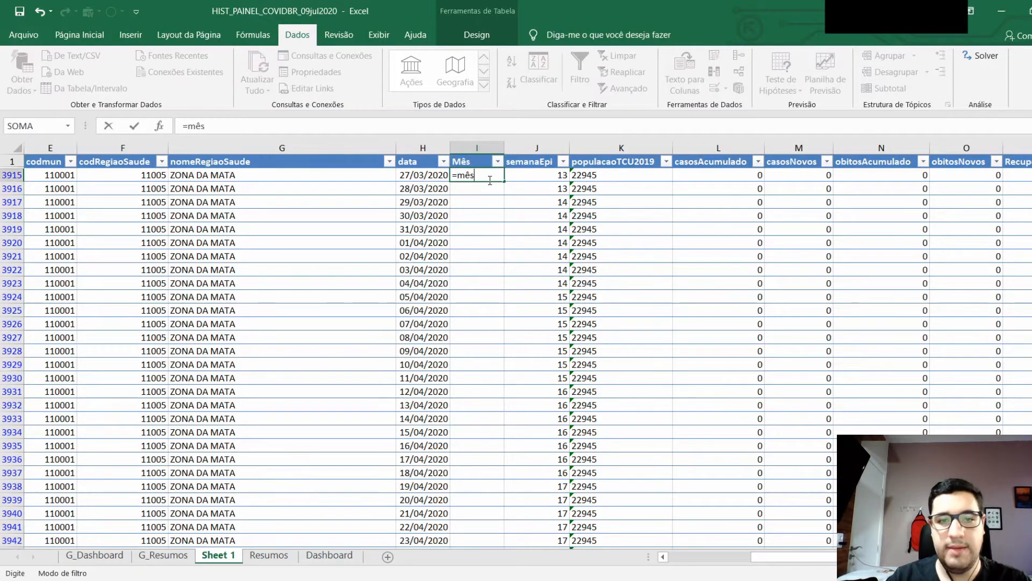
key("Tab")
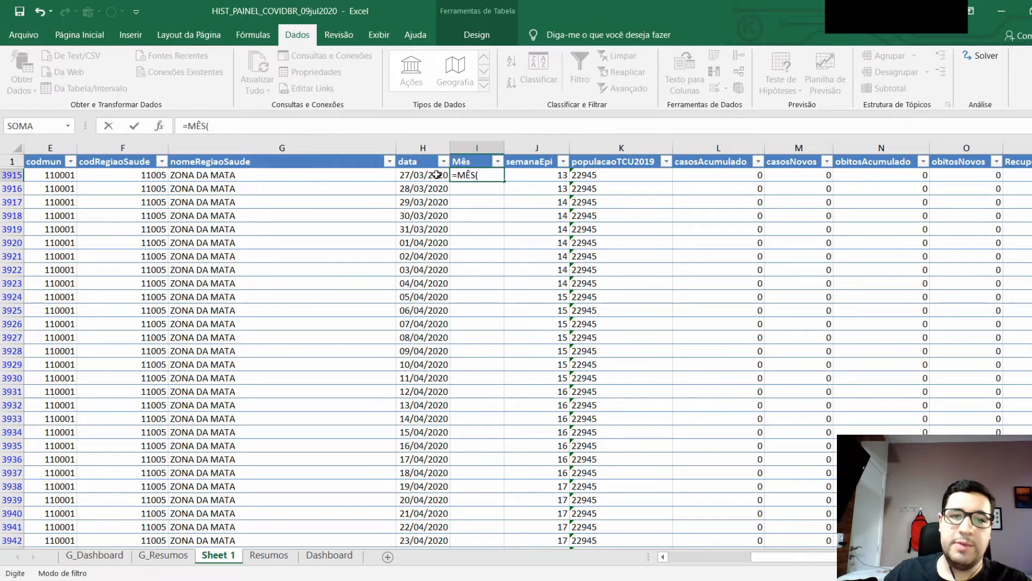
left_click(437, 174)
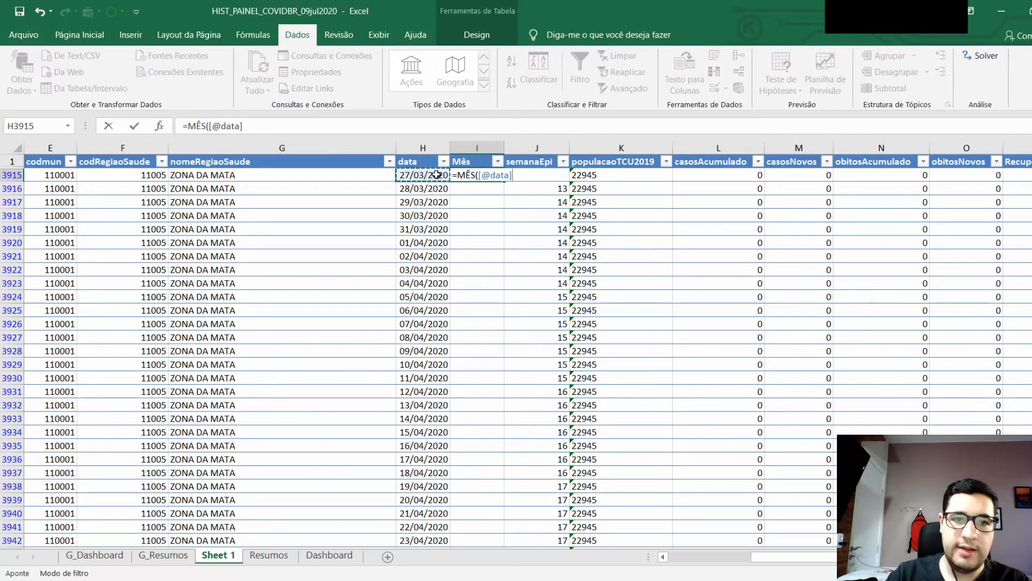
type(")")
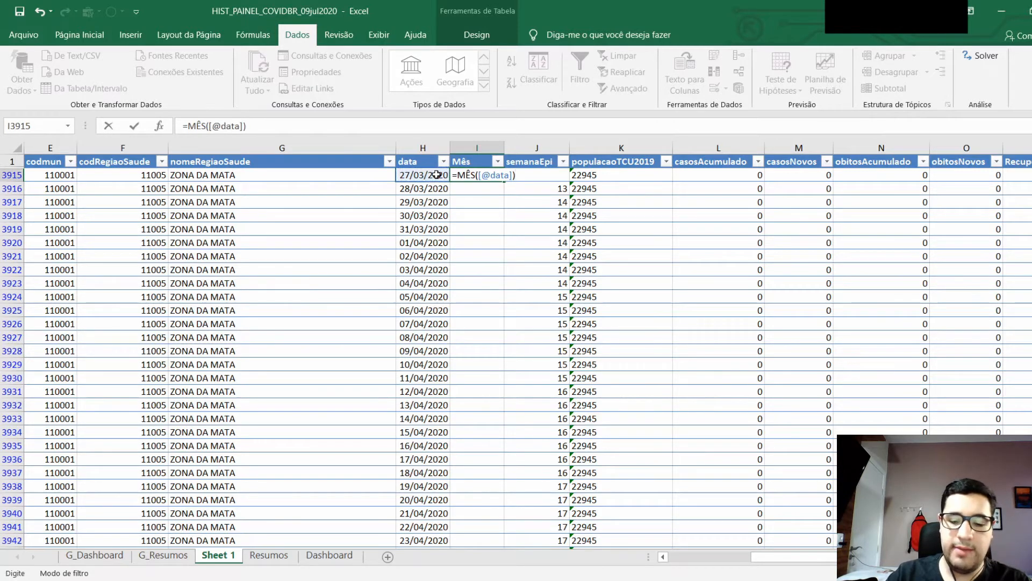
key("Return")
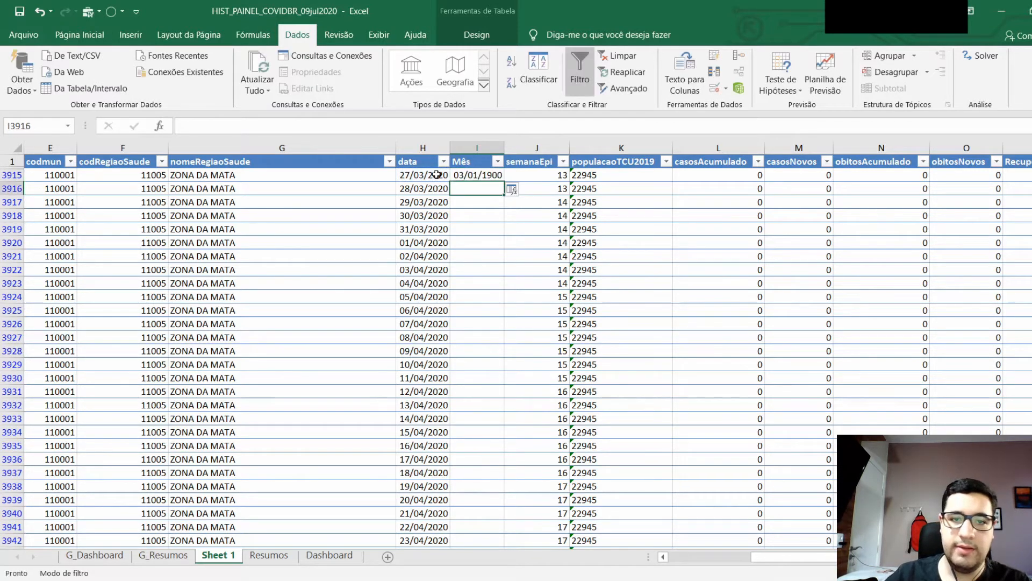
Step: Set the number format of the first visible Mês cell to Geral and fill its formula down the column
left_click(474, 173)
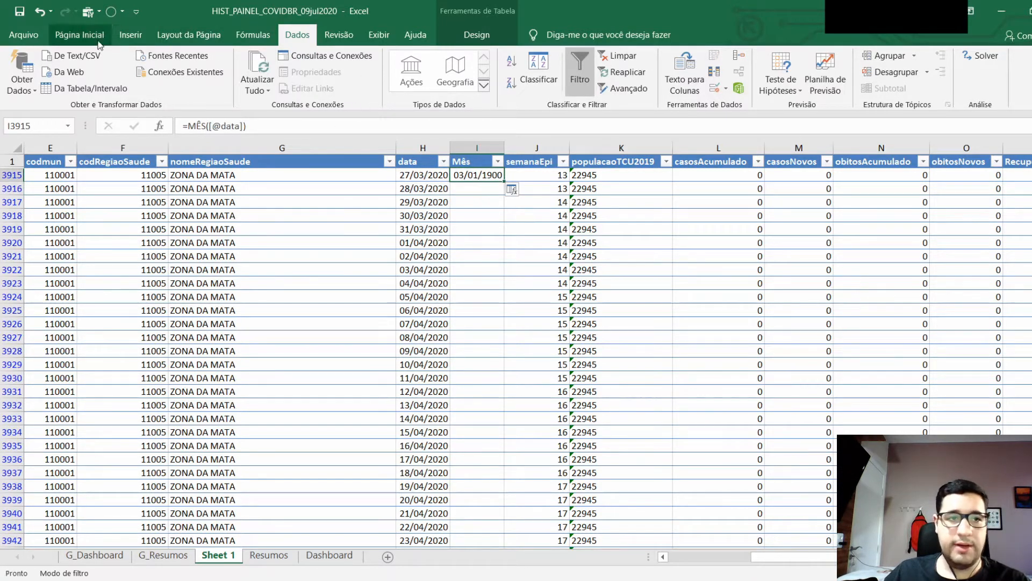
left_click(79, 34)
left_click(569, 66)
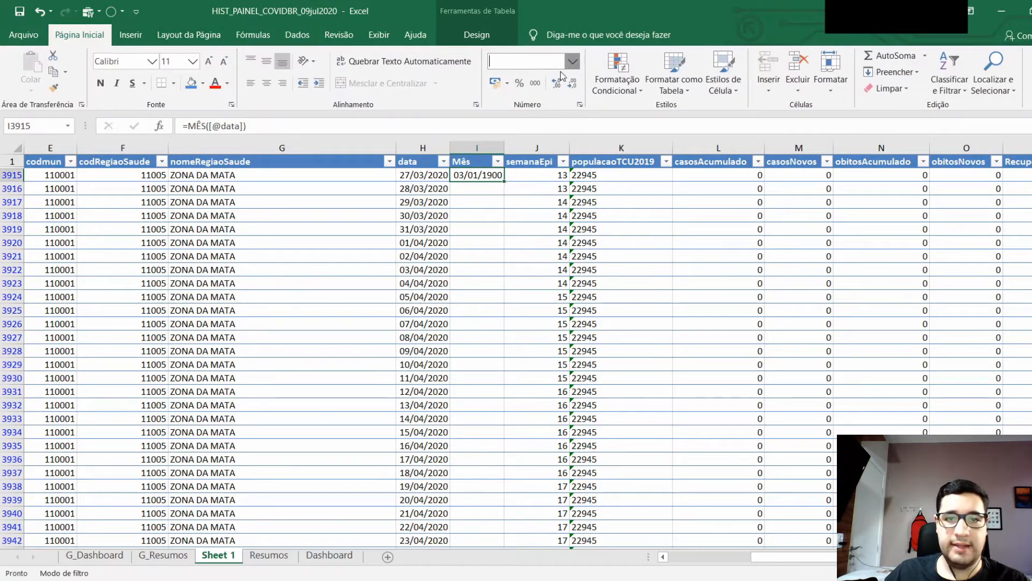
left_click(554, 85)
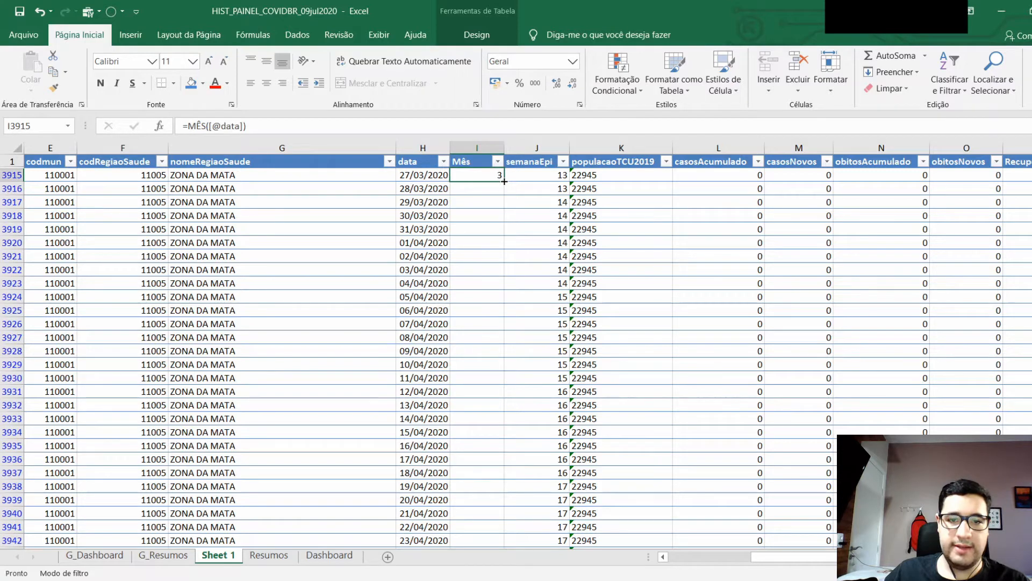
double_click(505, 181)
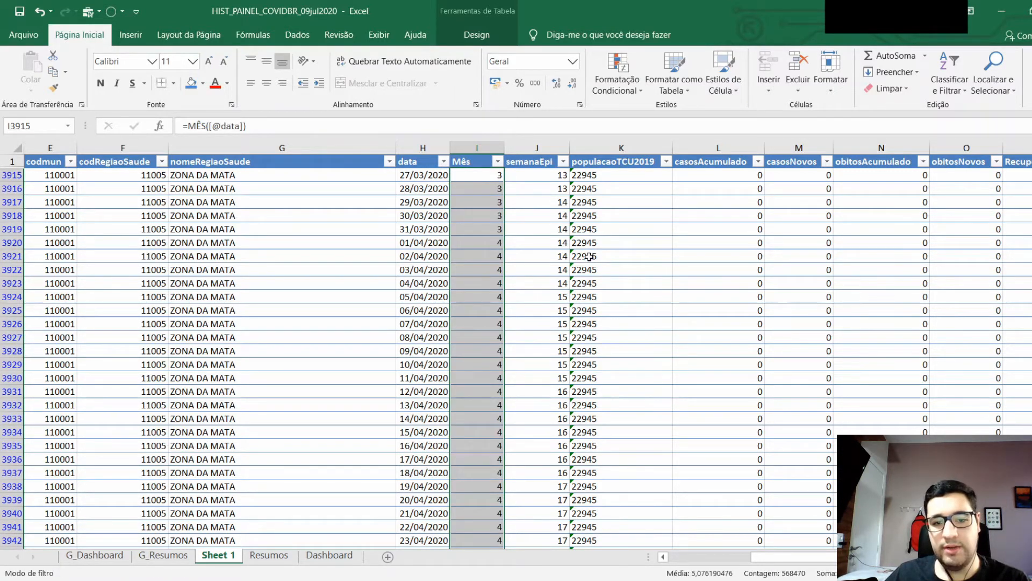
Step: Begin a SOMASES formula in the first Casos Novos cell of Resumos, using Sheet 1's casosNovos column M:M as the sum range
left_click(337, 293)
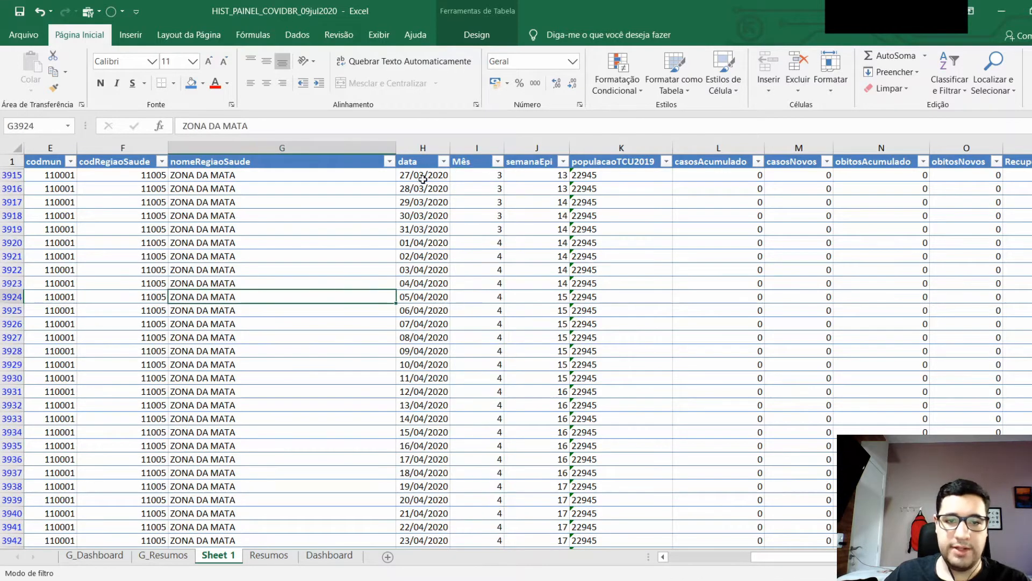
left_click(269, 555)
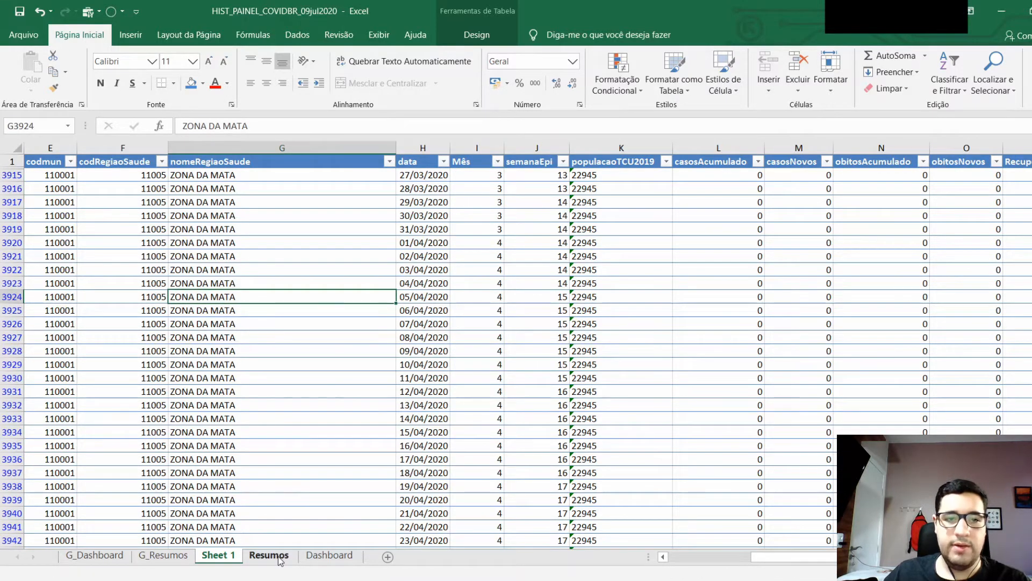
type("=D")
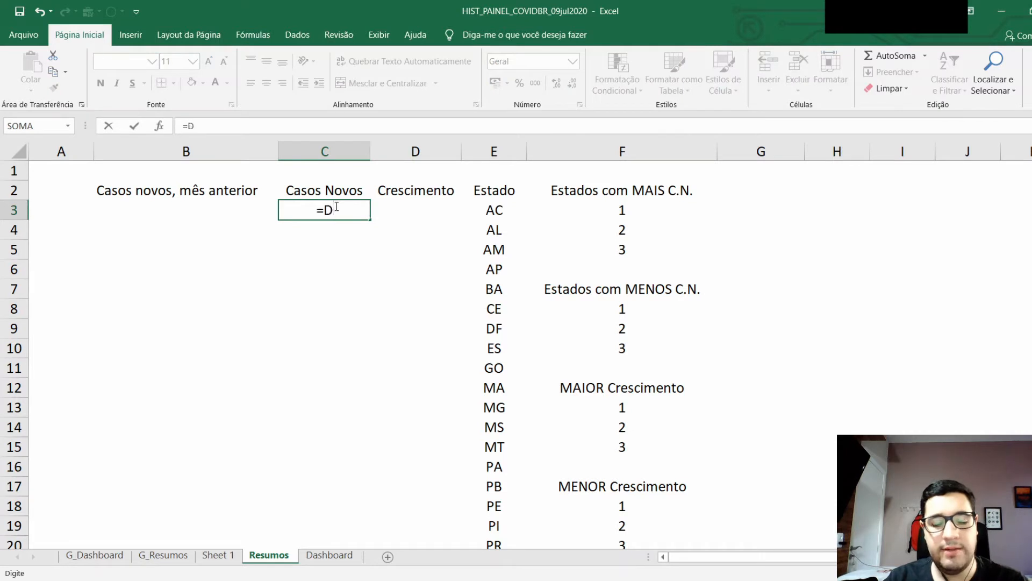
key("BackSpace")
type("SO")
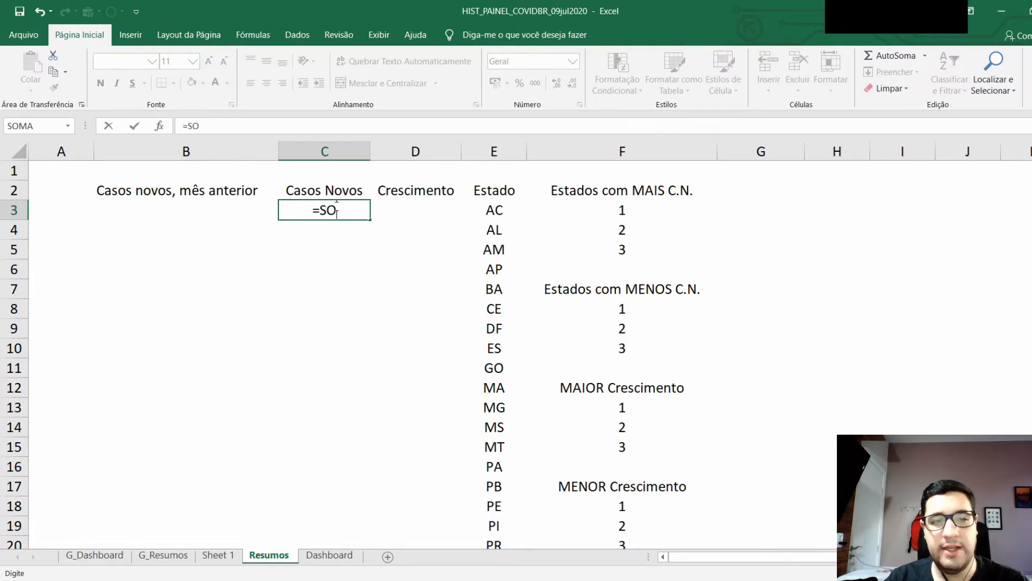
type("MASES(")
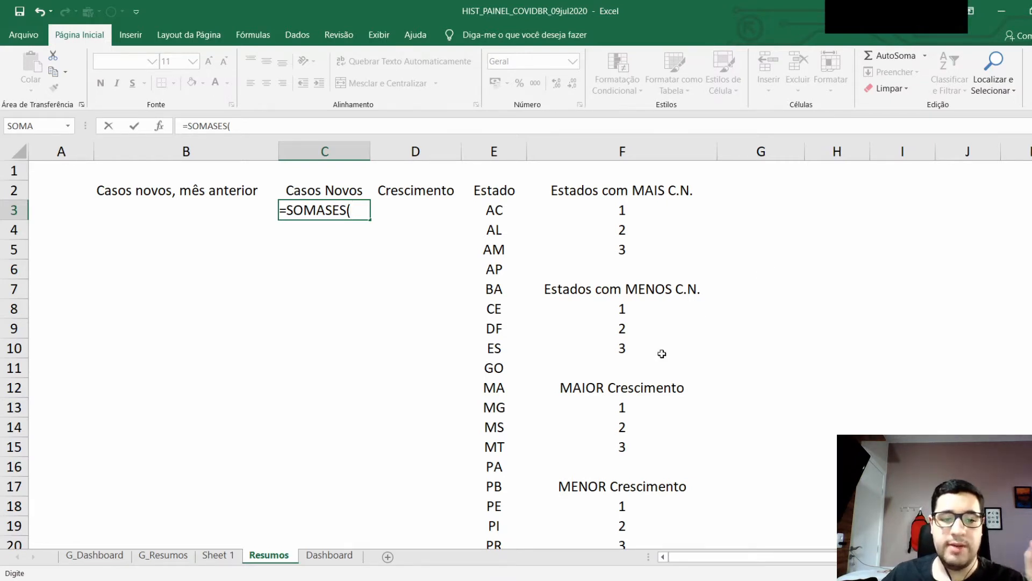
left_click(213, 555)
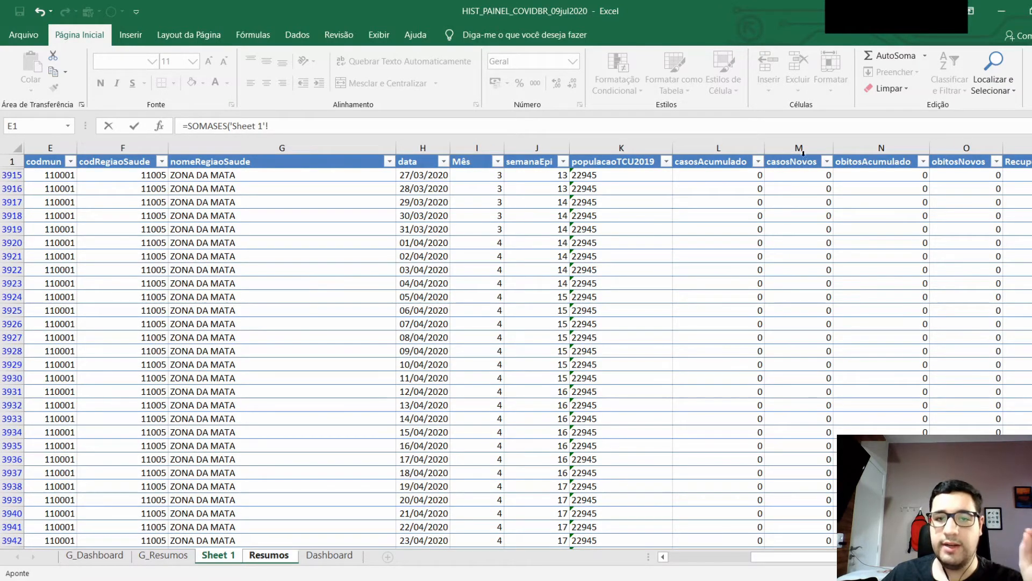
left_click(804, 150)
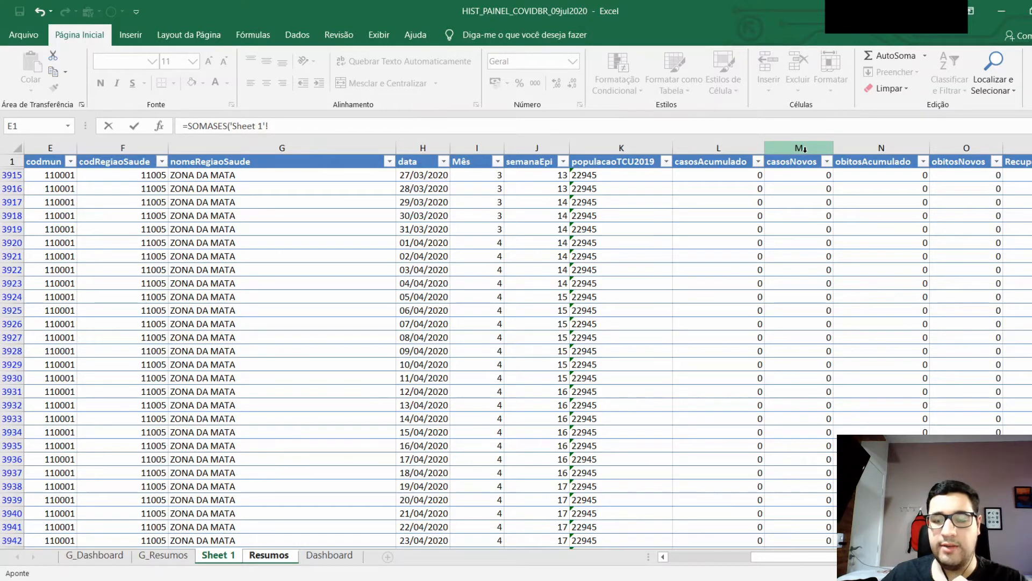
left_click(805, 149)
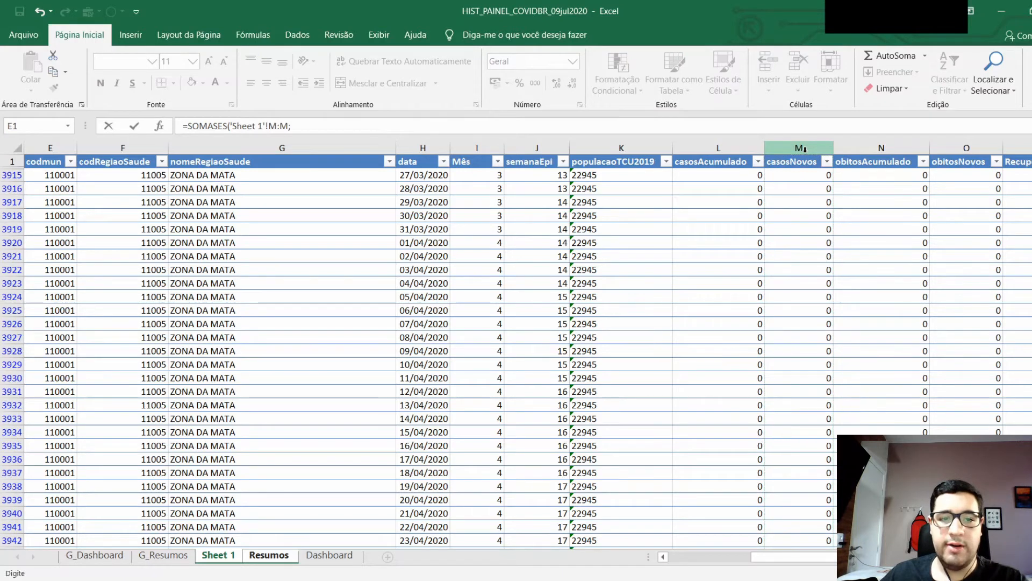
type(";")
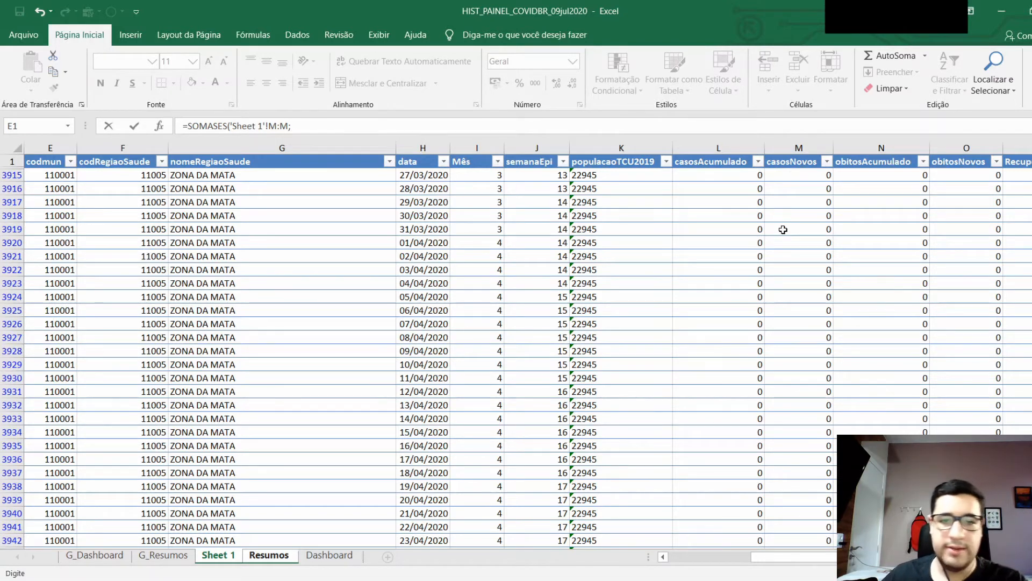
Step: Add the month criterion to the SOMASES formula, matching Sheet 1's Mês column I:I to cell C1 of Resumos
left_click(482, 149)
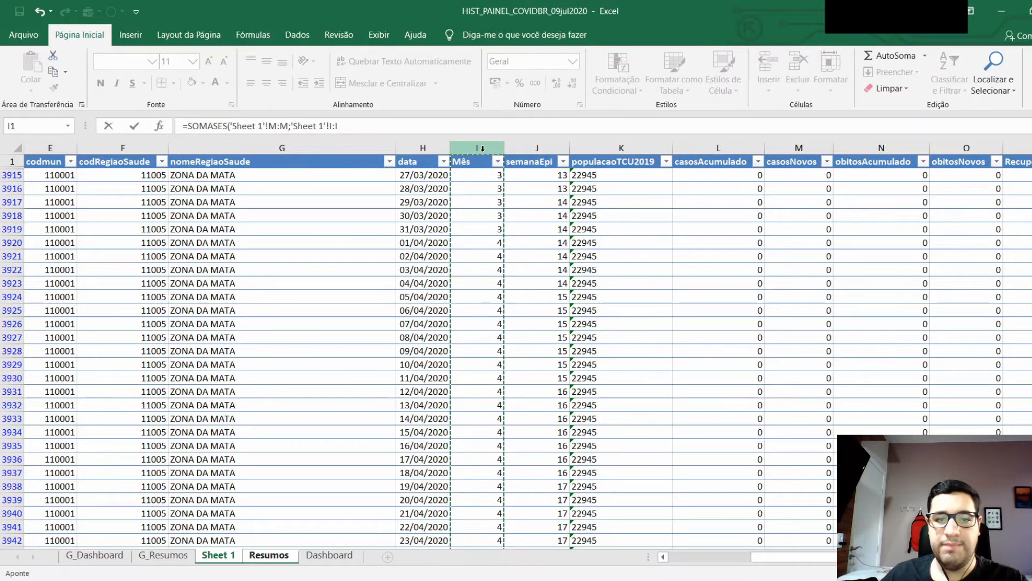
type(";")
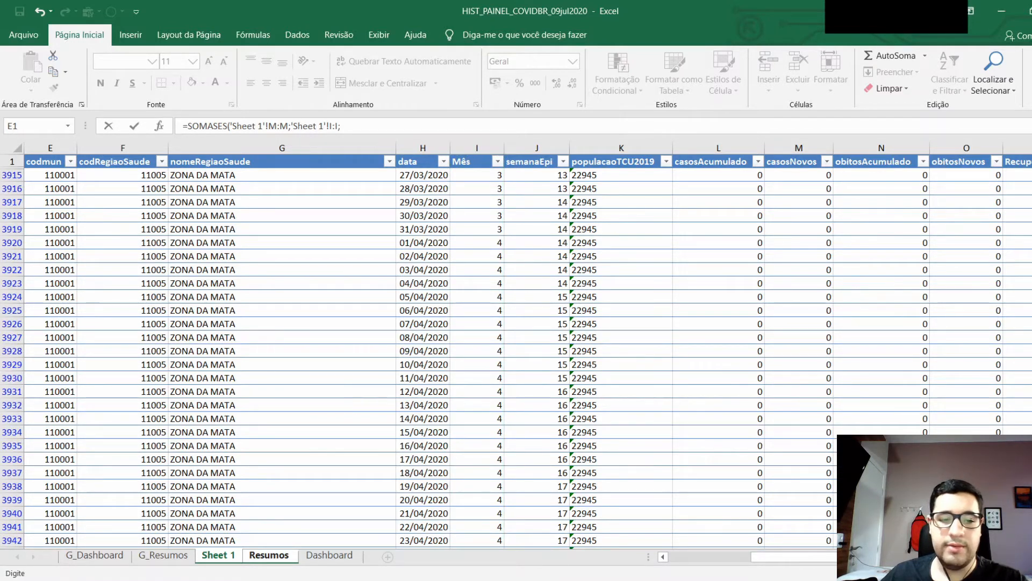
left_click(287, 561)
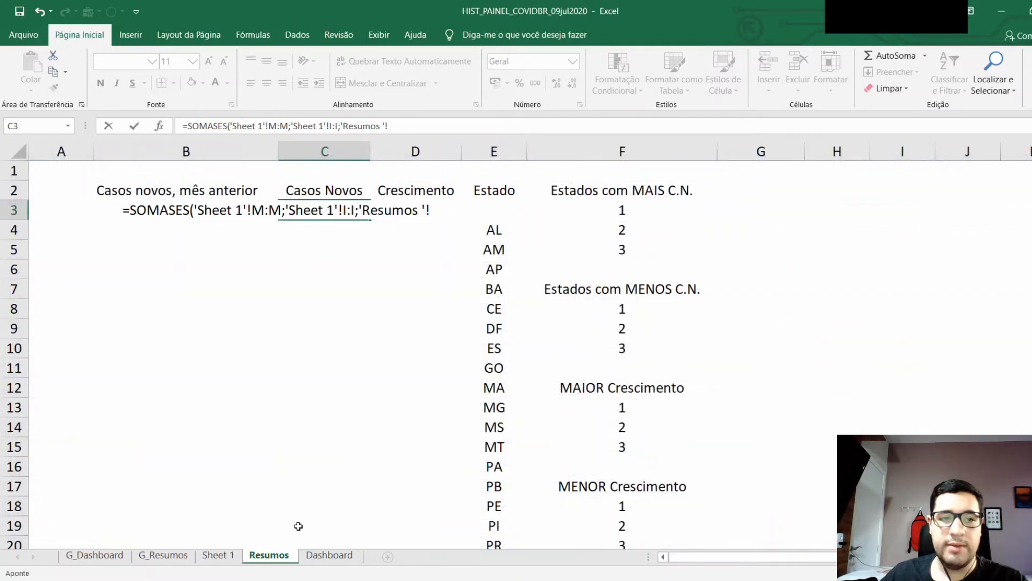
left_click(354, 175)
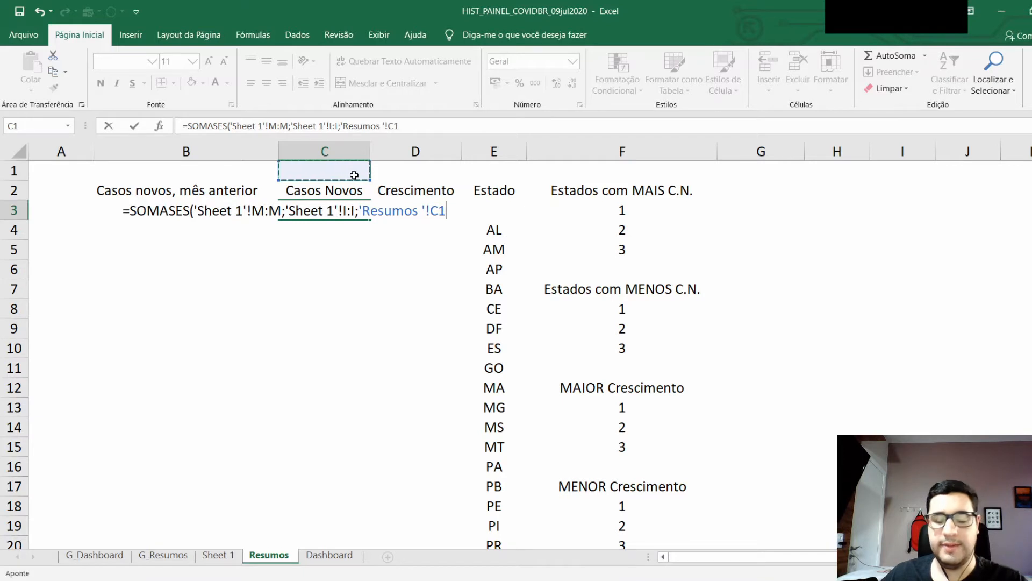
type(";")
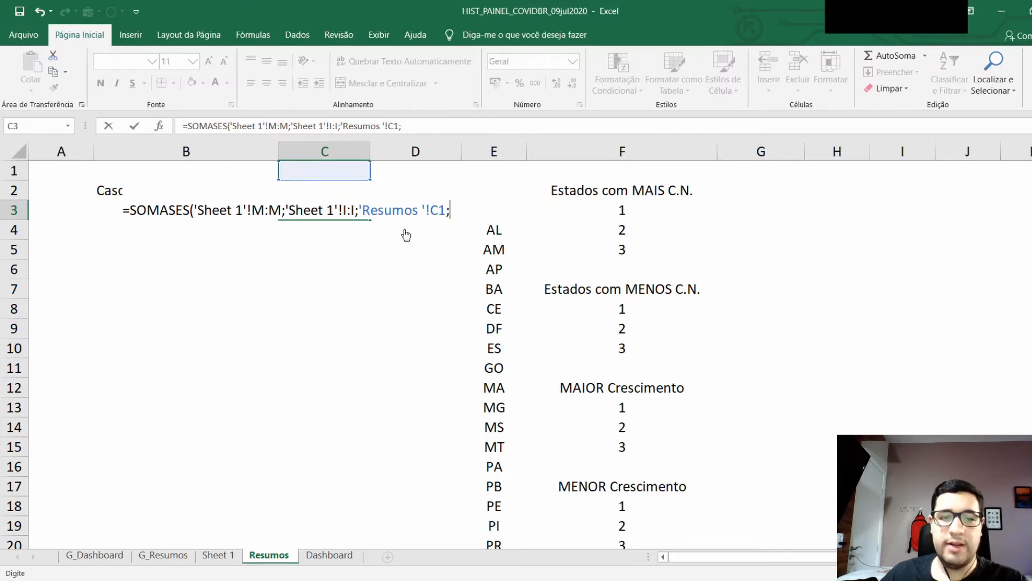
Step: Add the state criterion matching Sheet 1's estado column B:B to cell E3 of Resumos, and complete the formula
left_click(217, 557)
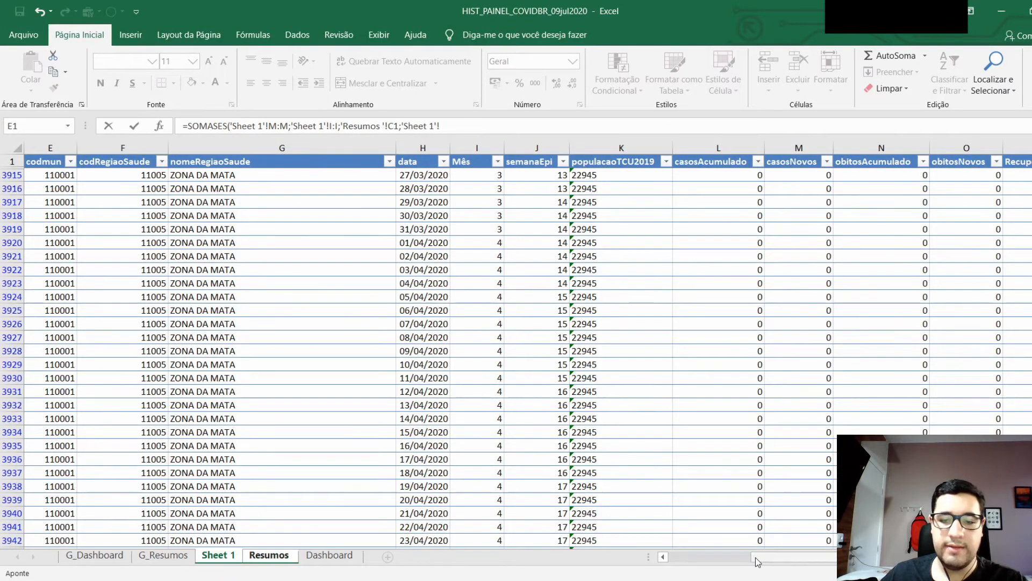
left_click_drag(753, 558, 667, 565)
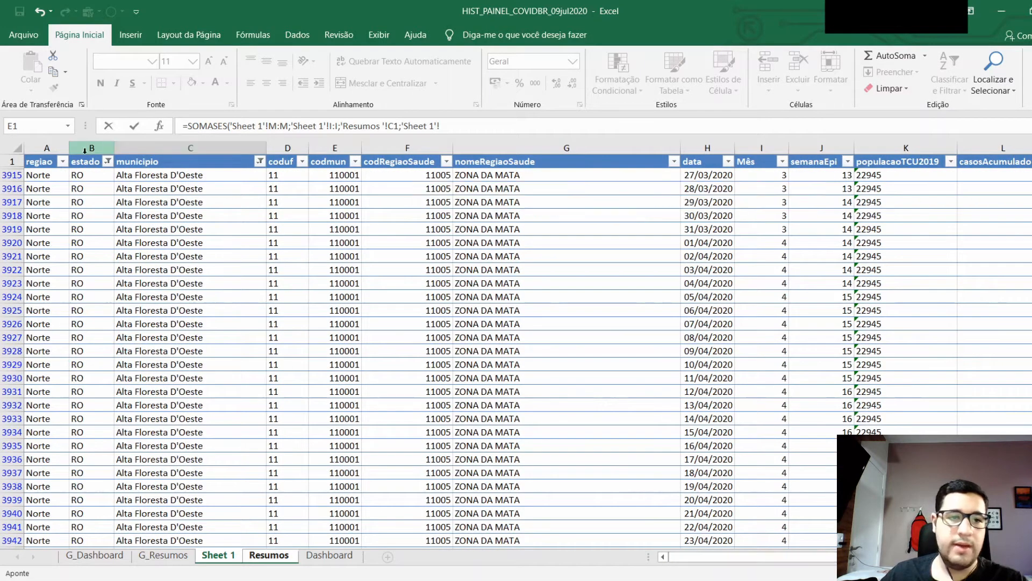
left_click(87, 150)
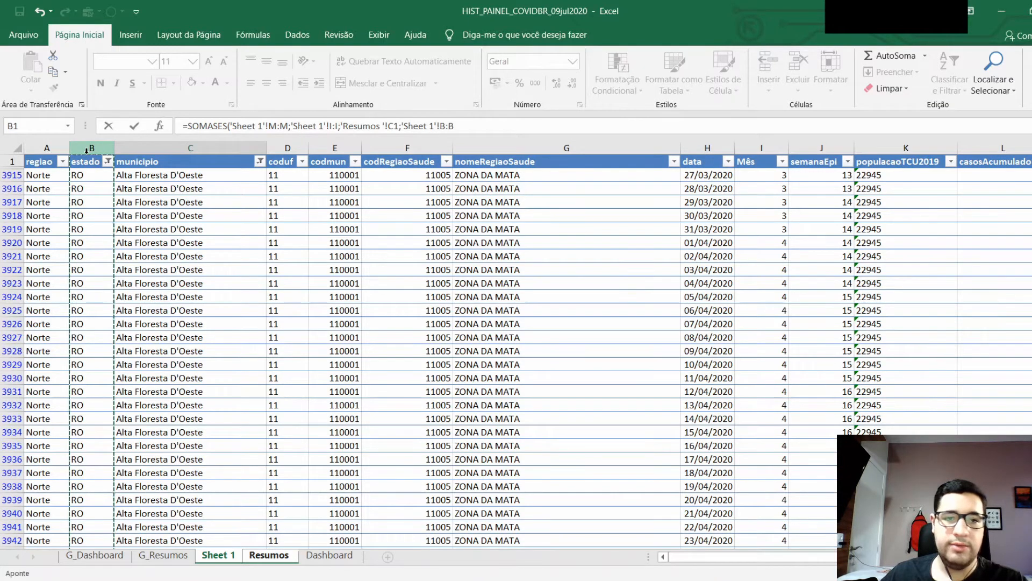
type(";")
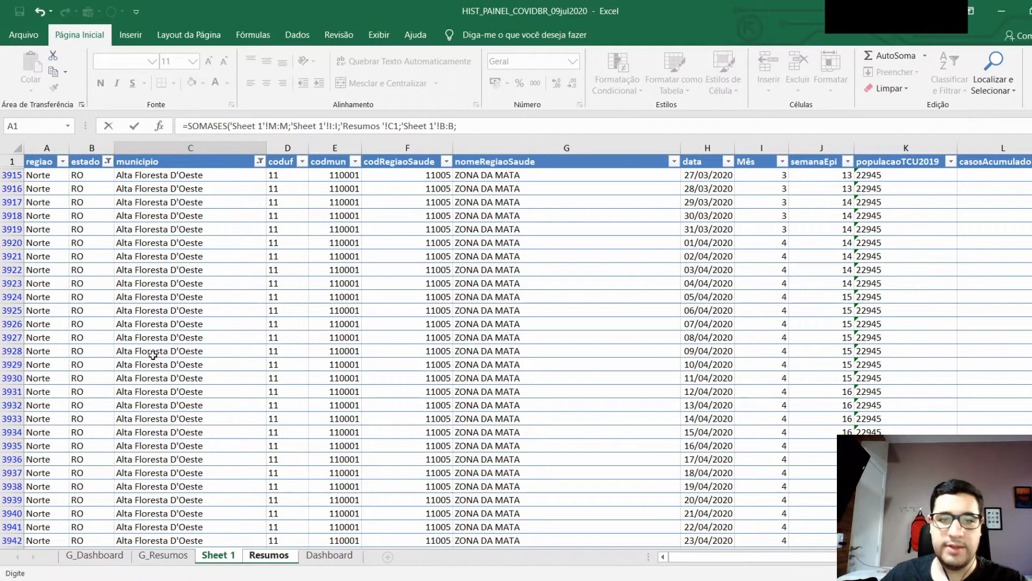
left_click(285, 556)
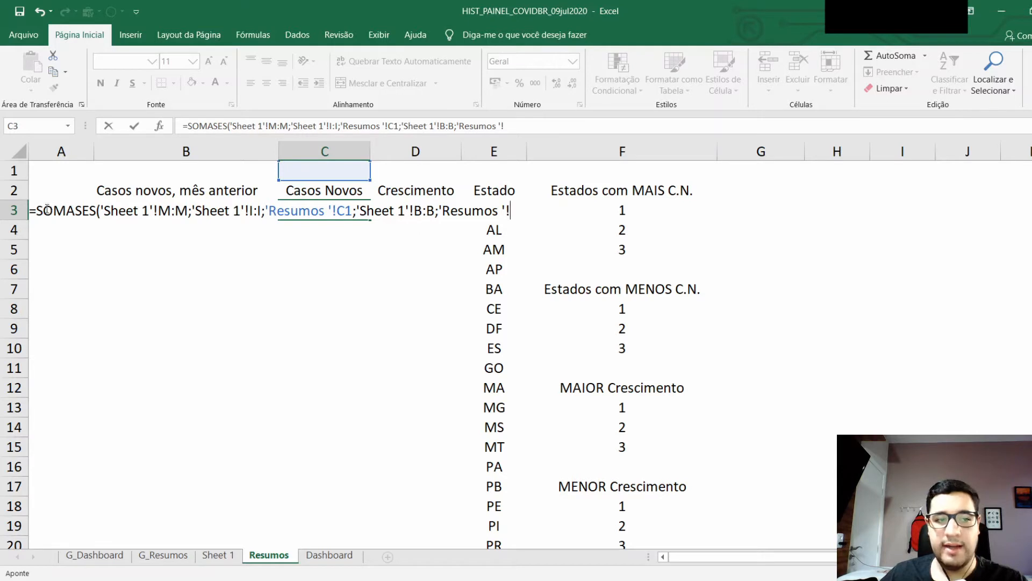
left_click(556, 170)
key("Left")
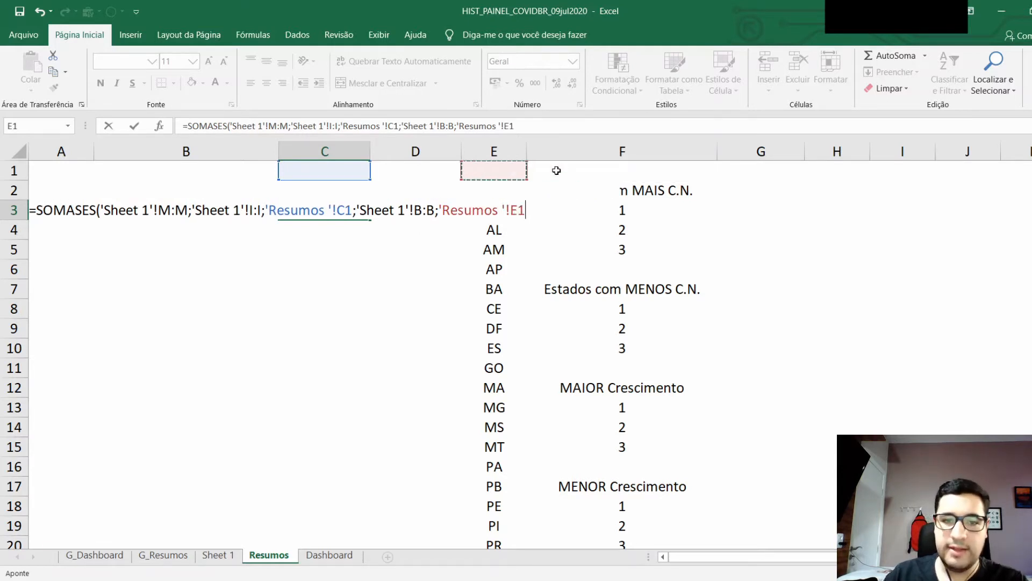
key("Down")
key("Down")
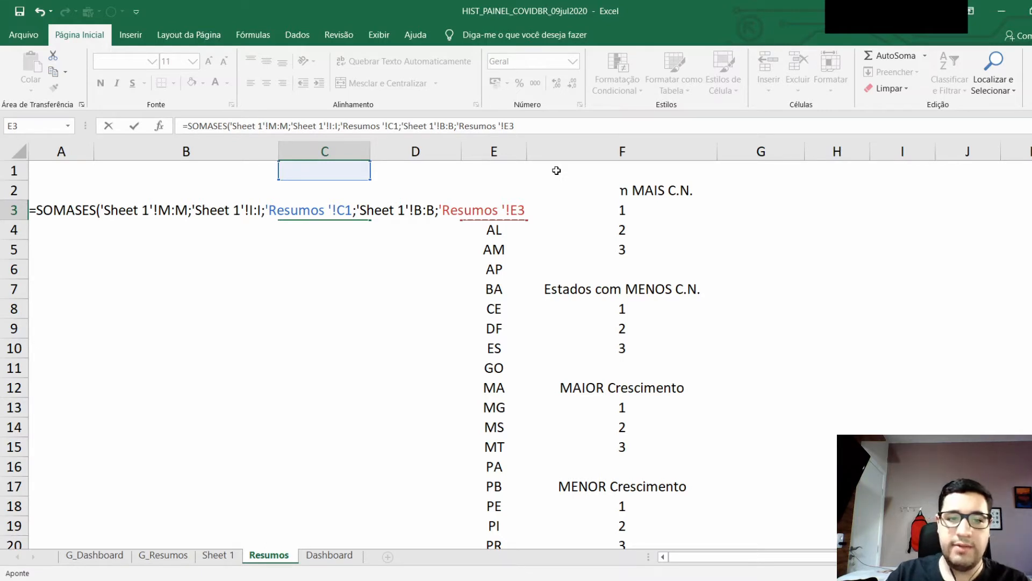
key("Return")
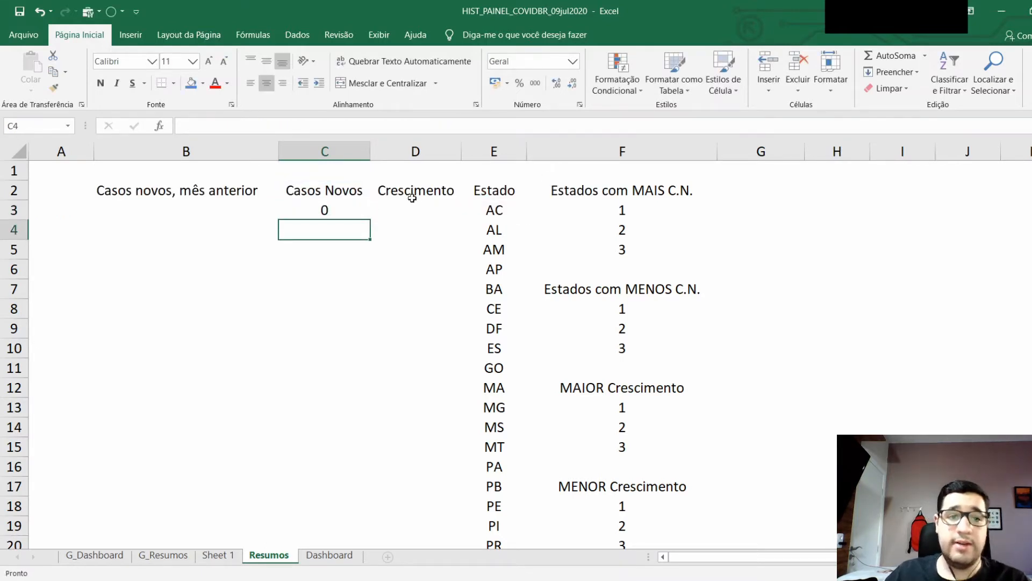
Step: Enter 3 as the reference month in cell C1, above the Casos Novos header
left_click(330, 166)
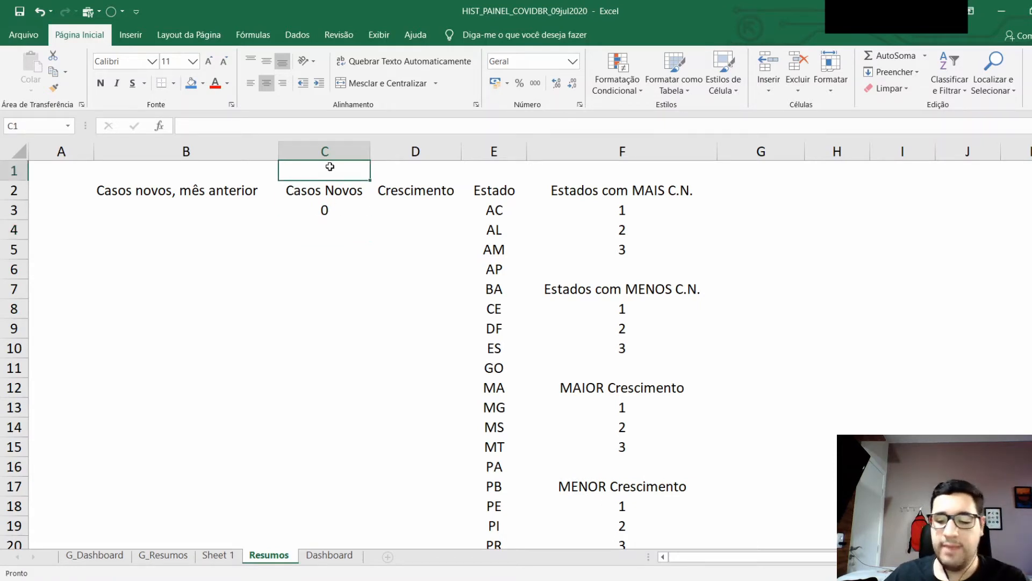
type("3")
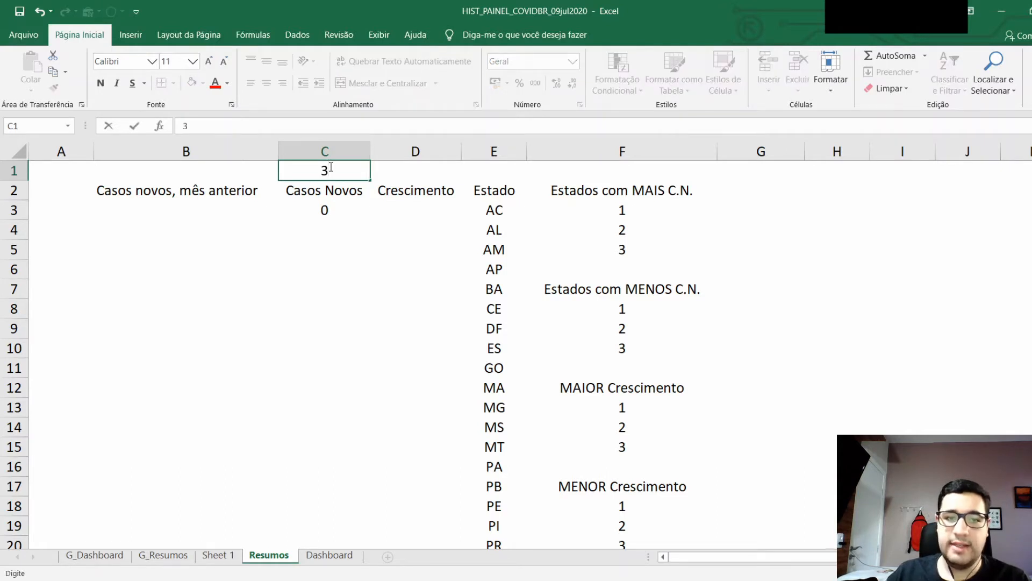
key("Return")
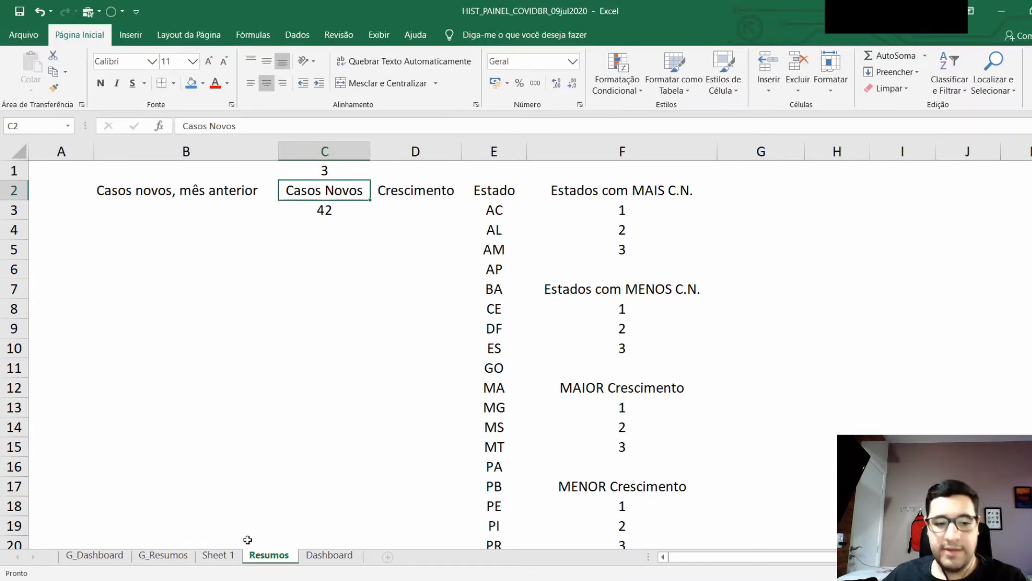
Step: Filter Sheet 1 to state AC and month 3, and check the SOMASES result against the selected casosNovos column
left_click(229, 558)
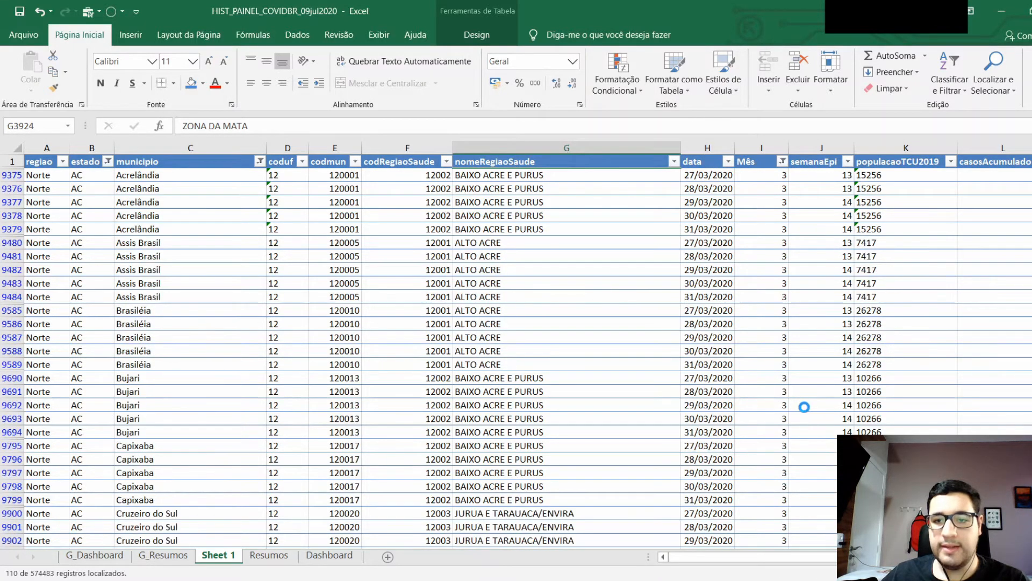
left_click_drag(798, 558, 900, 557)
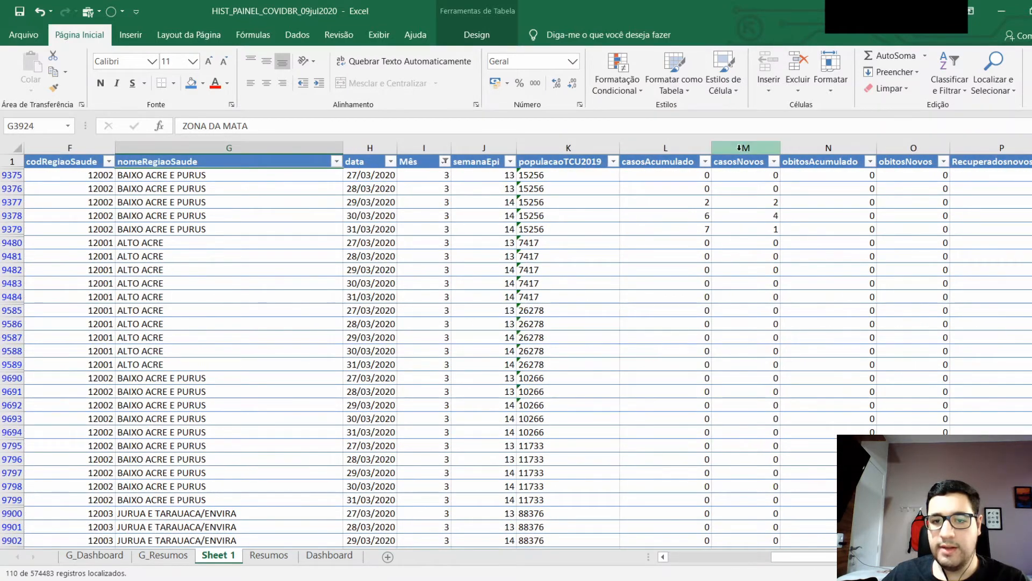
left_click(740, 148)
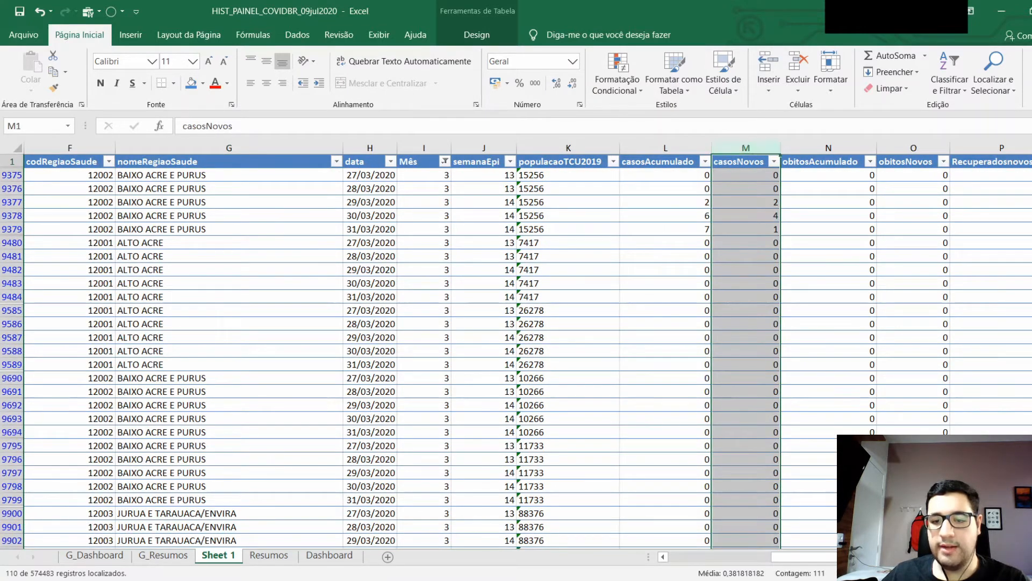
Step: Enter the formula =C1-1 in cell B1 of Resumos, above Casos novos, mês anterior, for the previous month
left_click(269, 555)
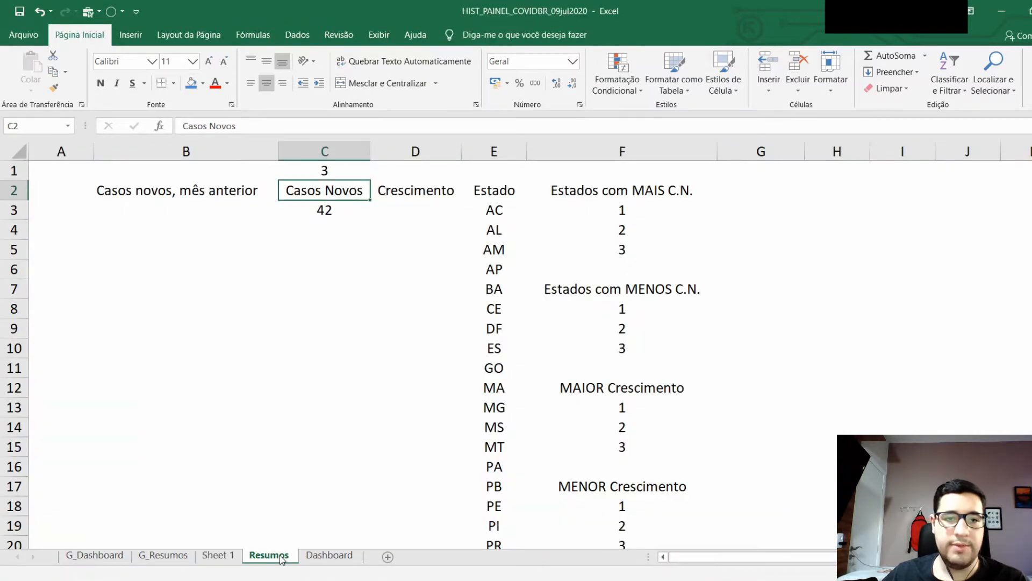
left_click(402, 236)
left_click(233, 214)
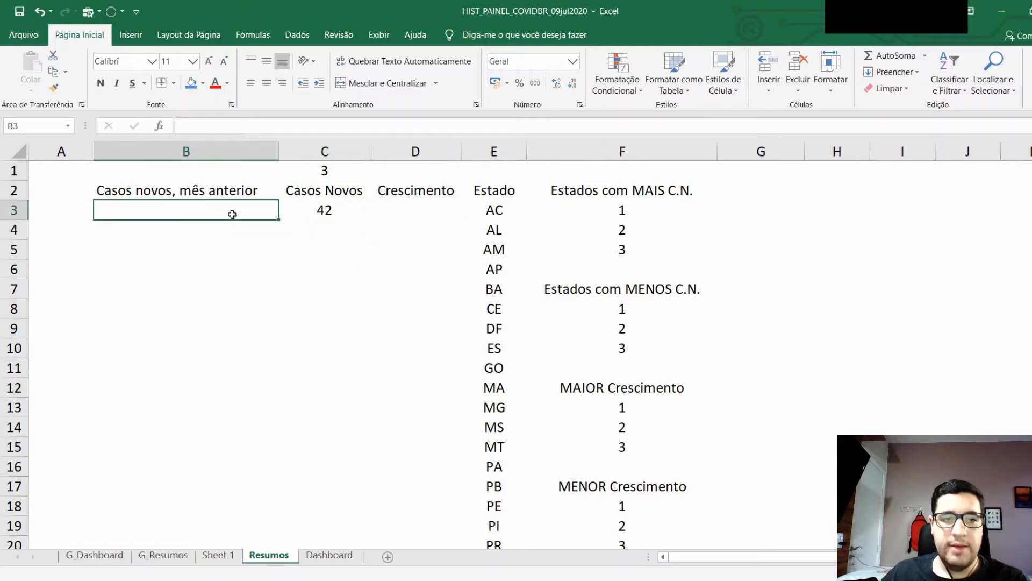
left_click(228, 177)
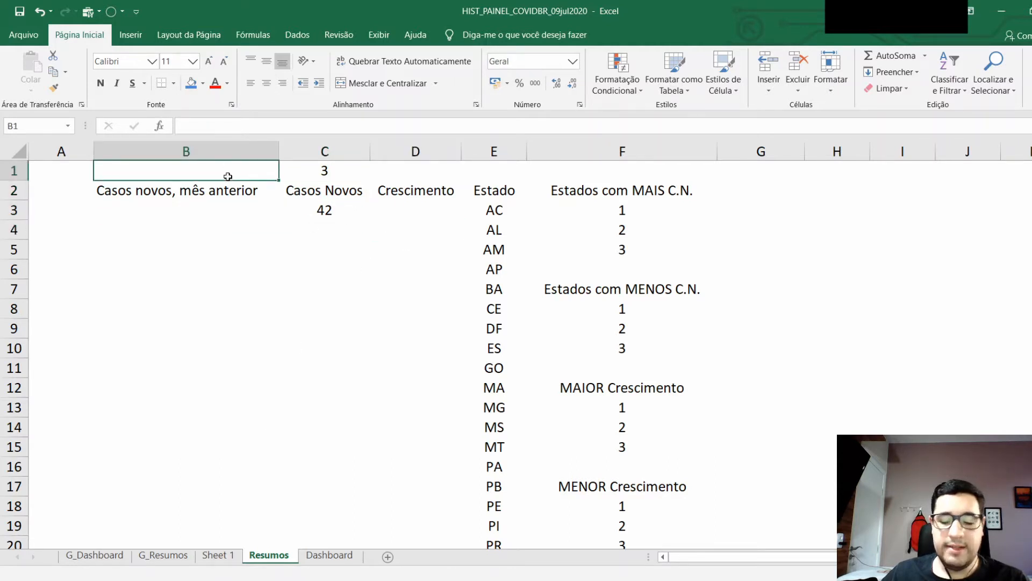
type("=")
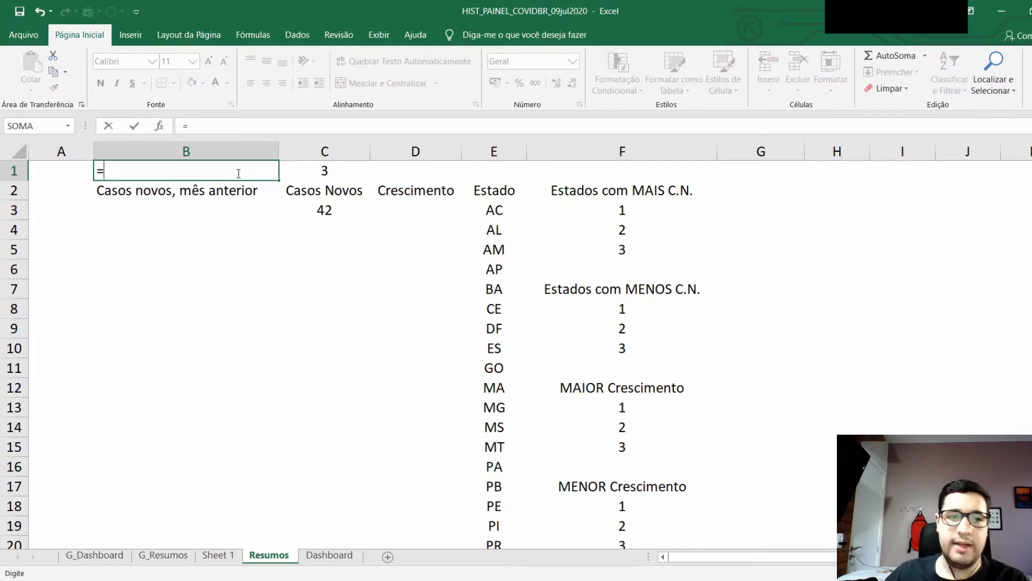
left_click(328, 171)
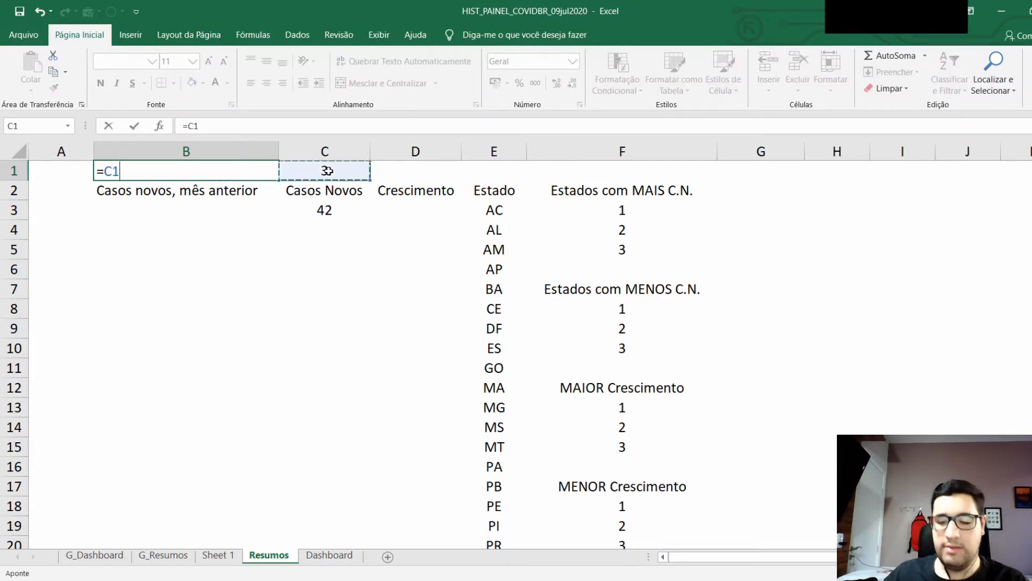
type("-1")
key("Return")
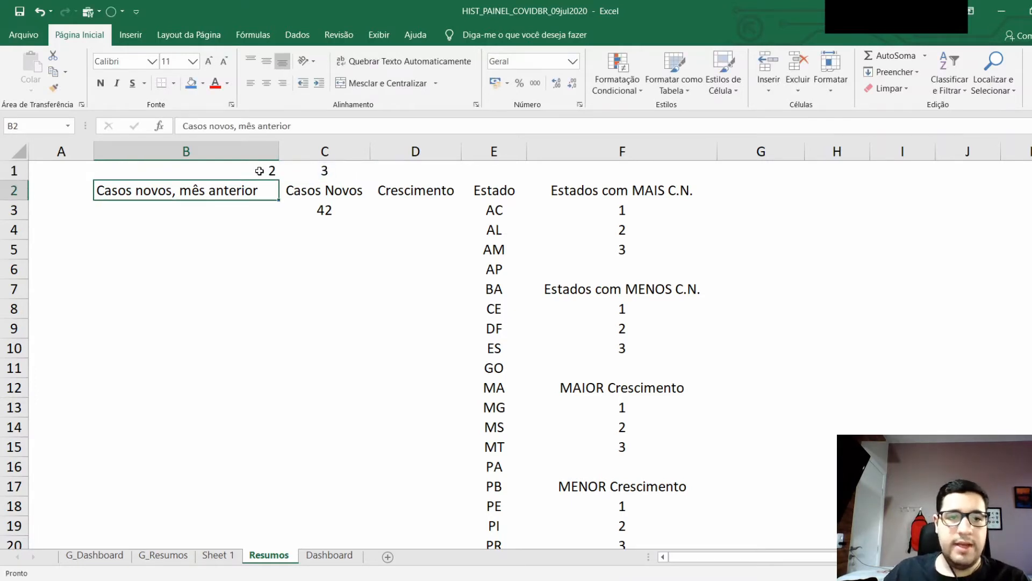
Step: Try to fill the SOMASES formula from C3 down the Casos Novos column for all listed states
left_click(228, 221)
left_click(224, 207)
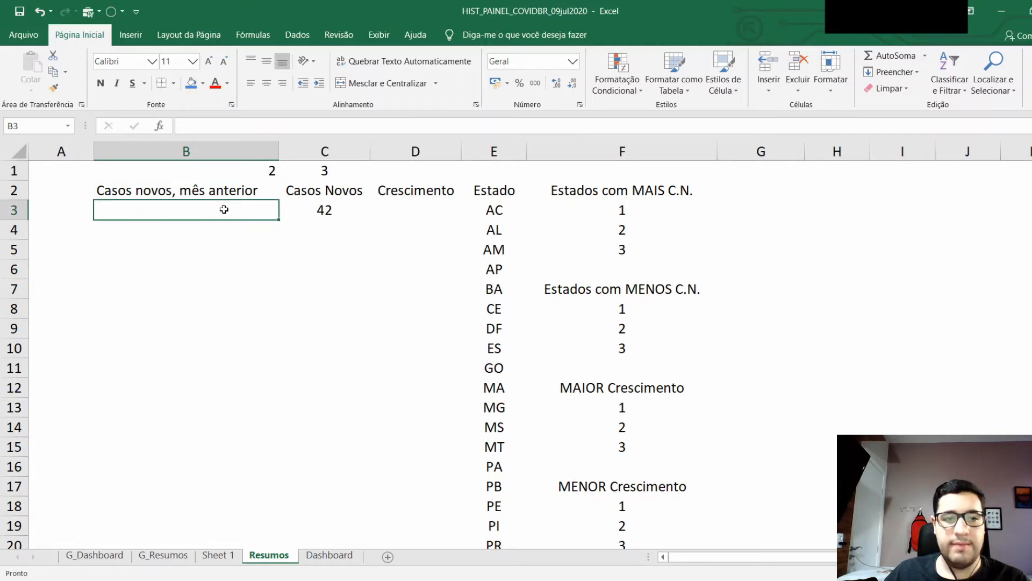
left_click(324, 211)
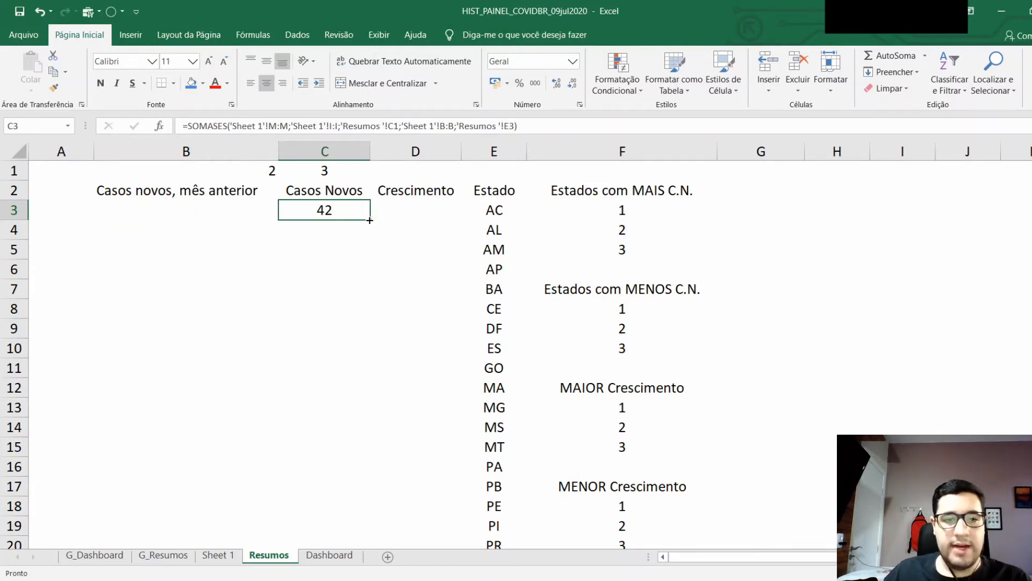
mouse_move(370, 220)
left_mouse_down()
mouse_move(369, 258)
mouse_move(367, 212)
left_mouse_up()
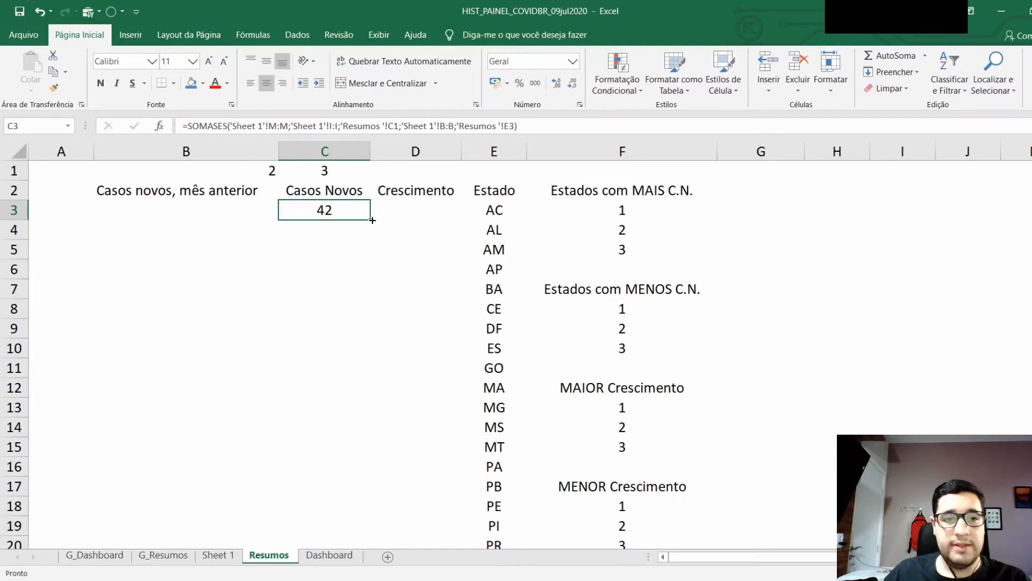
key("ctrl+shift+Down")
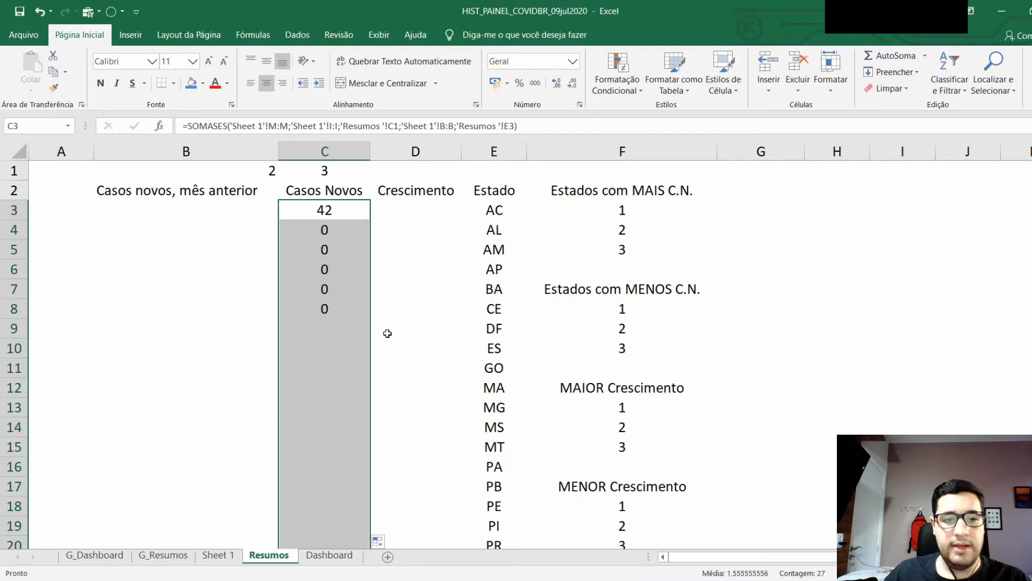
scroll(387, 335, "down", 5)
scroll(387, 335, "up", 5)
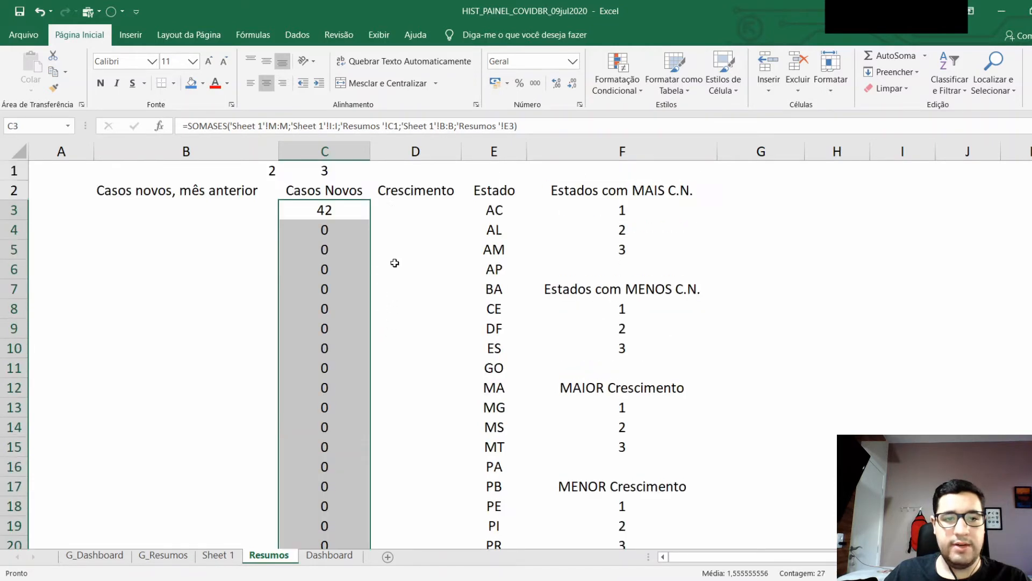
Step: Inspect which cells the copied formula in C4 references for its month and state criteria
left_click(385, 246)
left_click(333, 227)
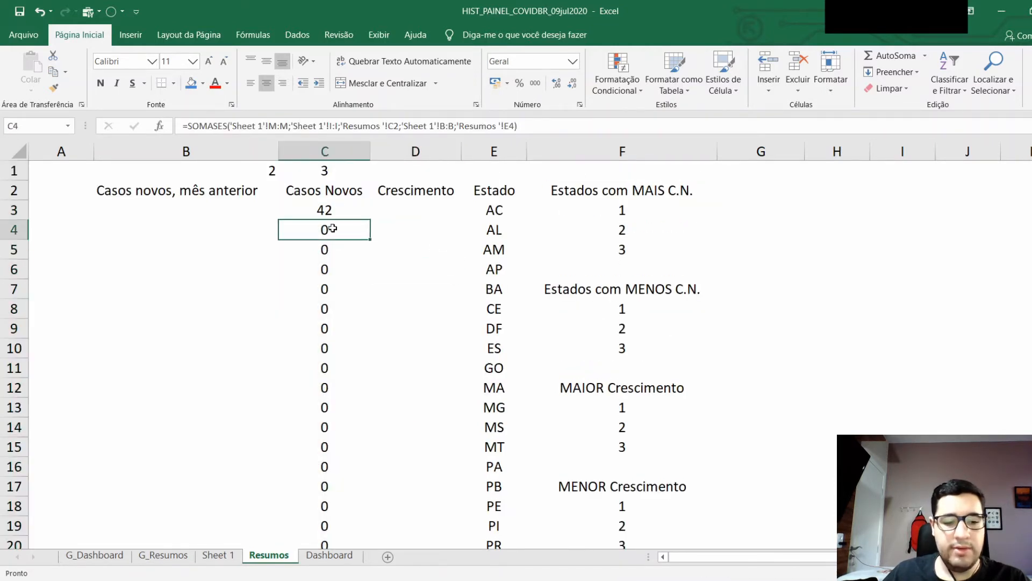
double_click(333, 228)
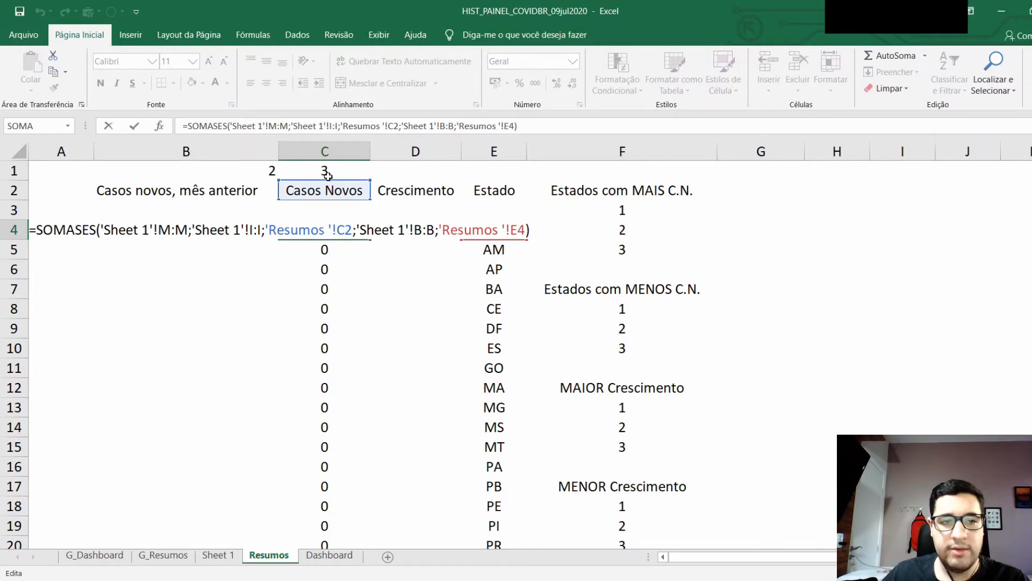
key("Escape")
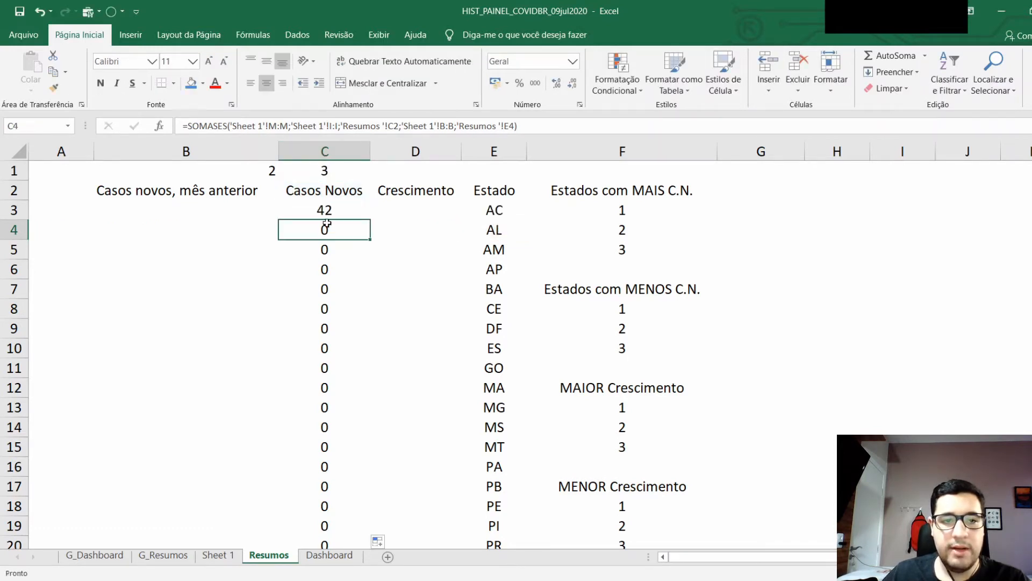
Step: Make the month criterion in C3's SOMASES formula an absolute reference, $C$1
left_click(332, 213)
double_click(331, 213)
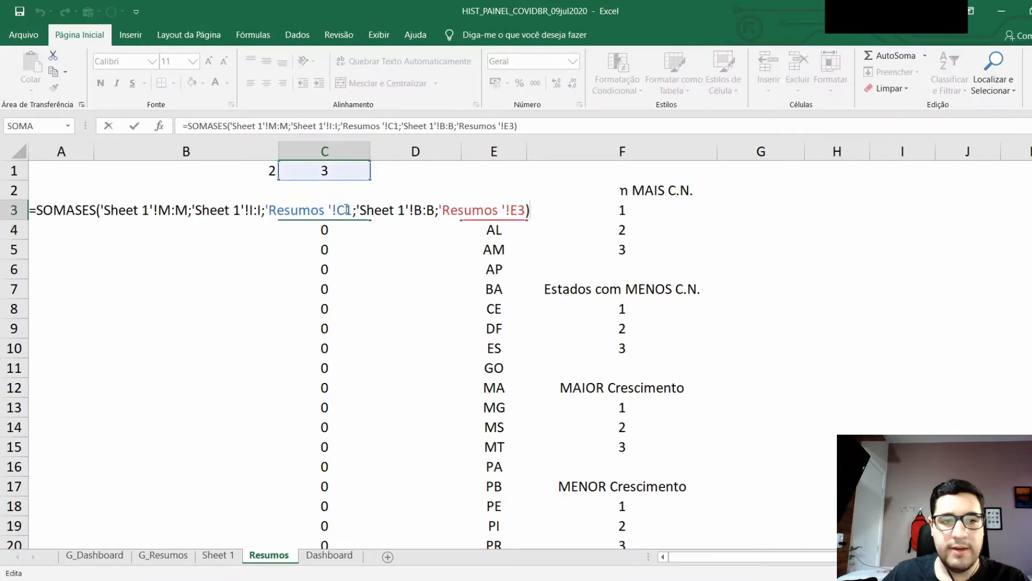
left_click_drag(353, 210, 267, 211)
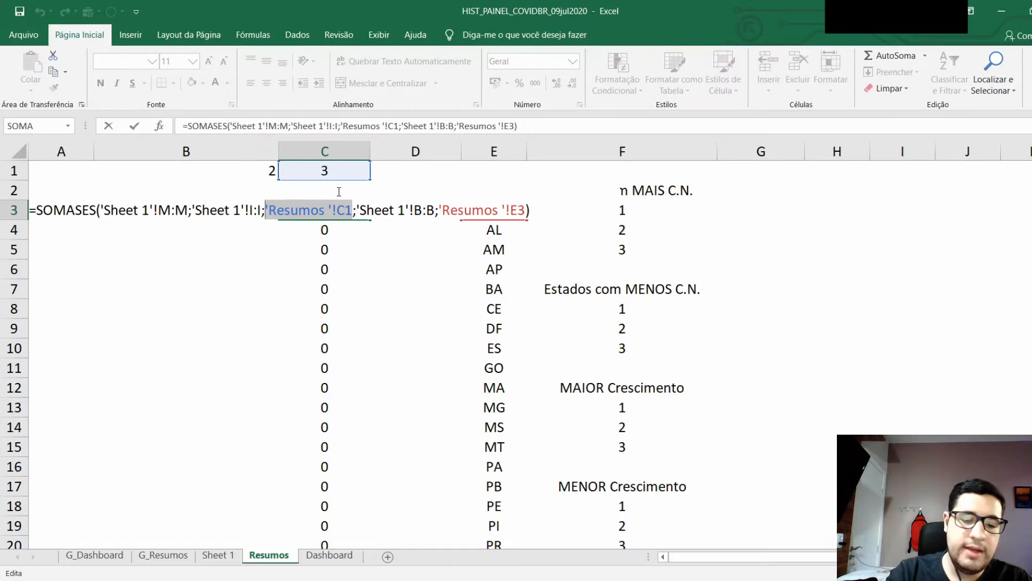
key("F4")
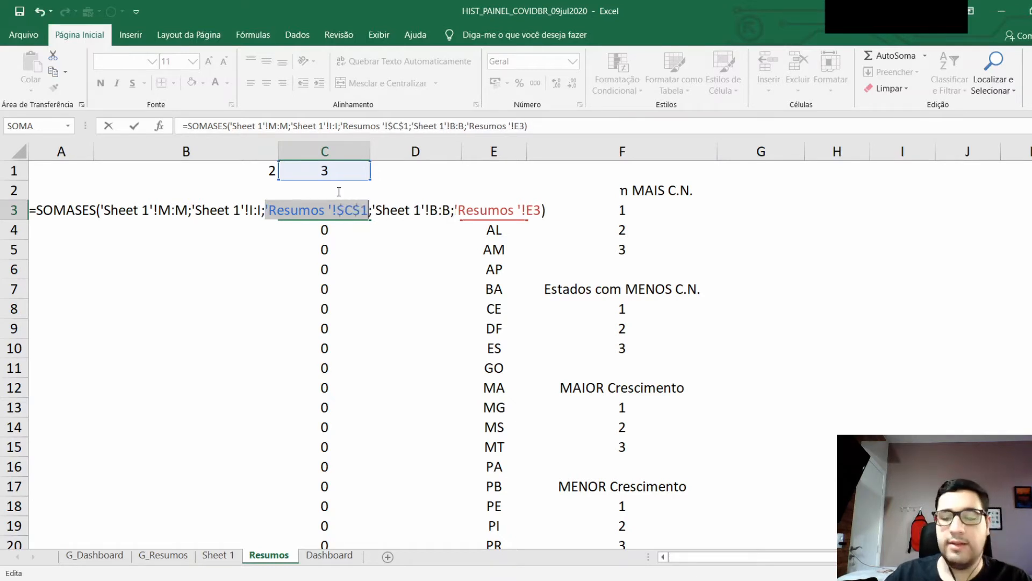
key("Return")
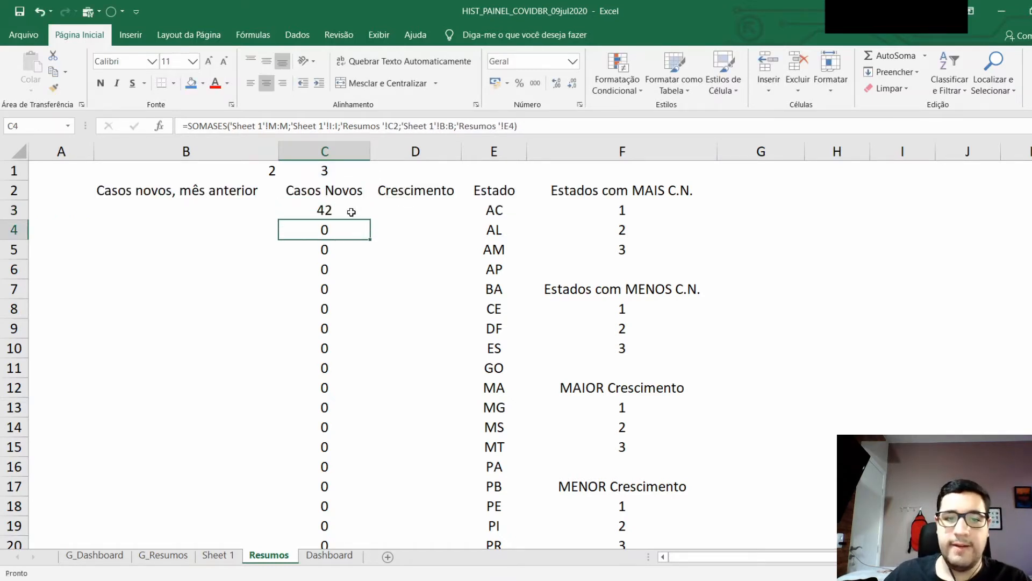
Step: Fill the corrected SOMASES formula from C3 down the Casos Novos column to the TO row, C29
left_click(352, 211)
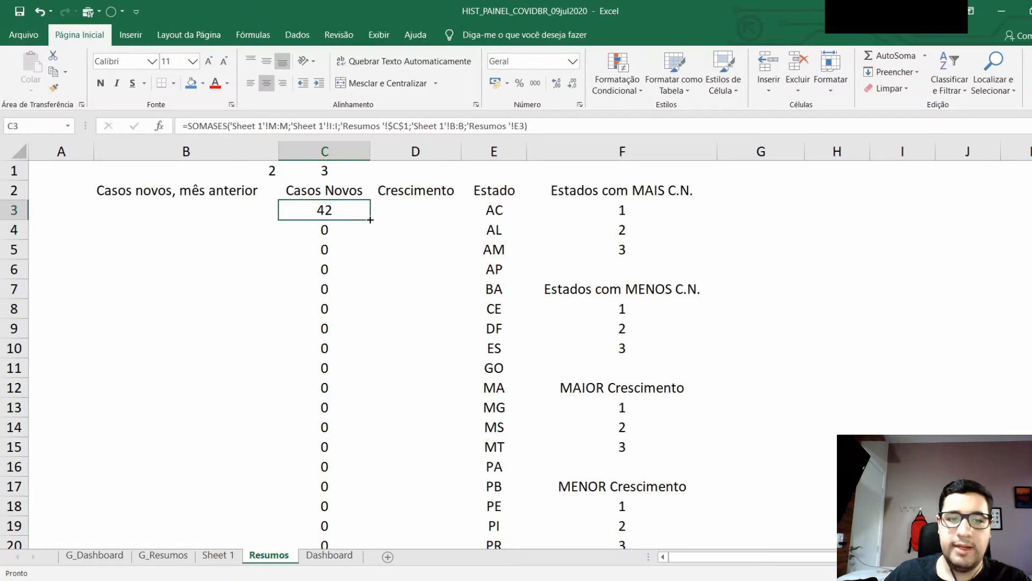
double_click(370, 219)
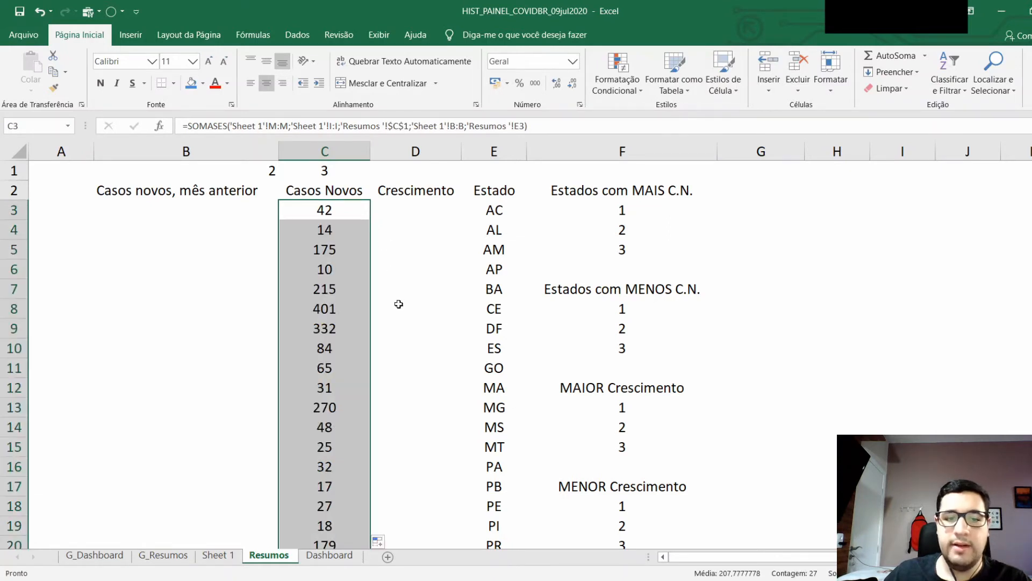
scroll(399, 302, "down", 5)
scroll(398, 305, "down", 1)
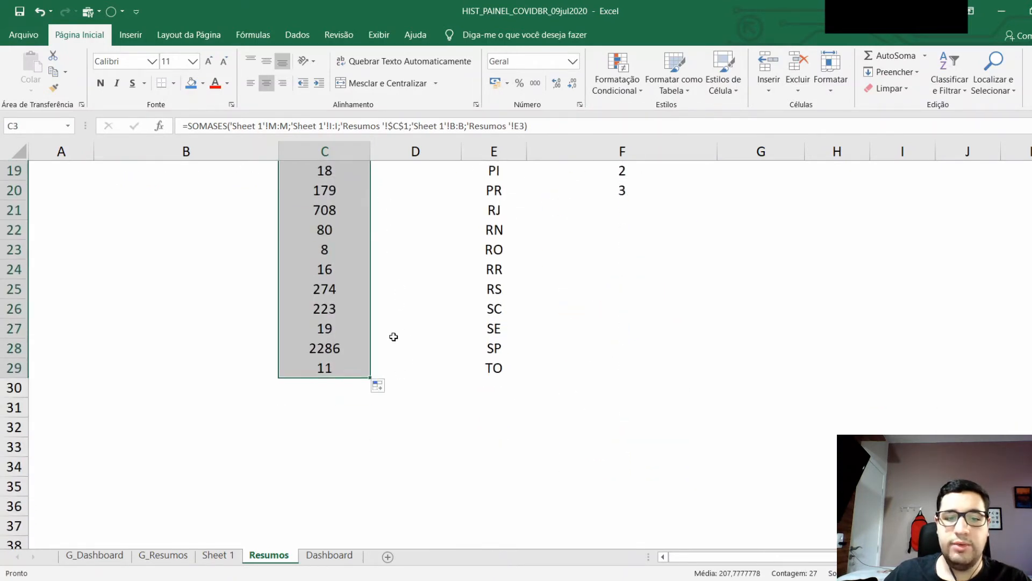
scroll(396, 303, "up", 6)
left_click(402, 303)
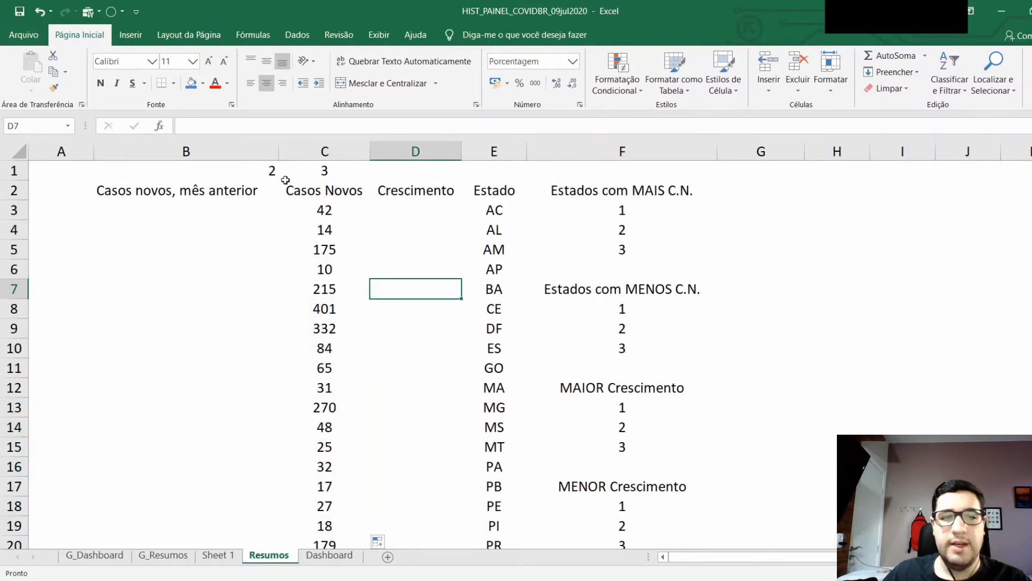
Step: Copy the text of C3's SOMASES formula into B3, under Casos novos, mês anterior, keeping its references identical
left_click(184, 206)
left_click(314, 204)
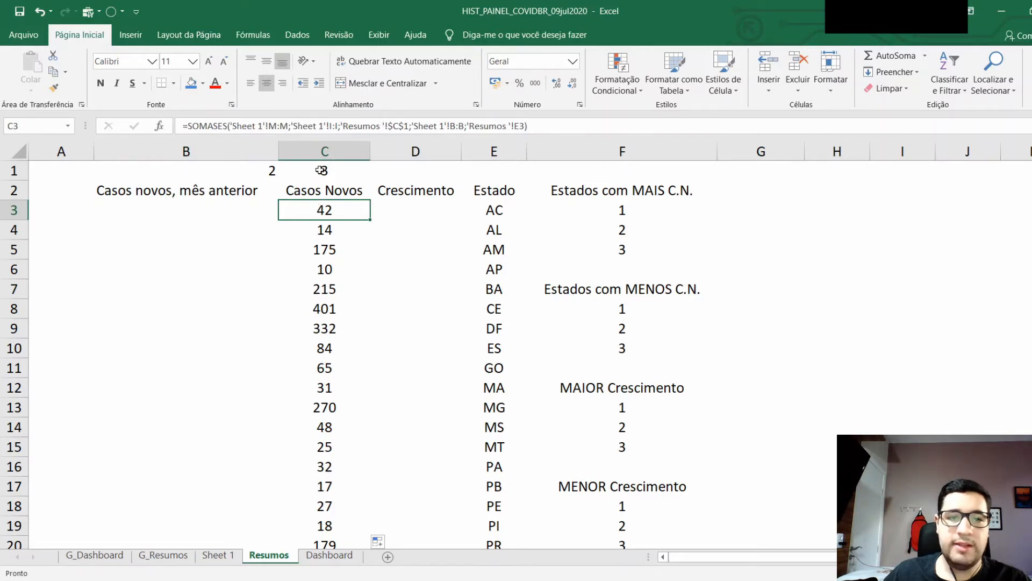
left_click(255, 169)
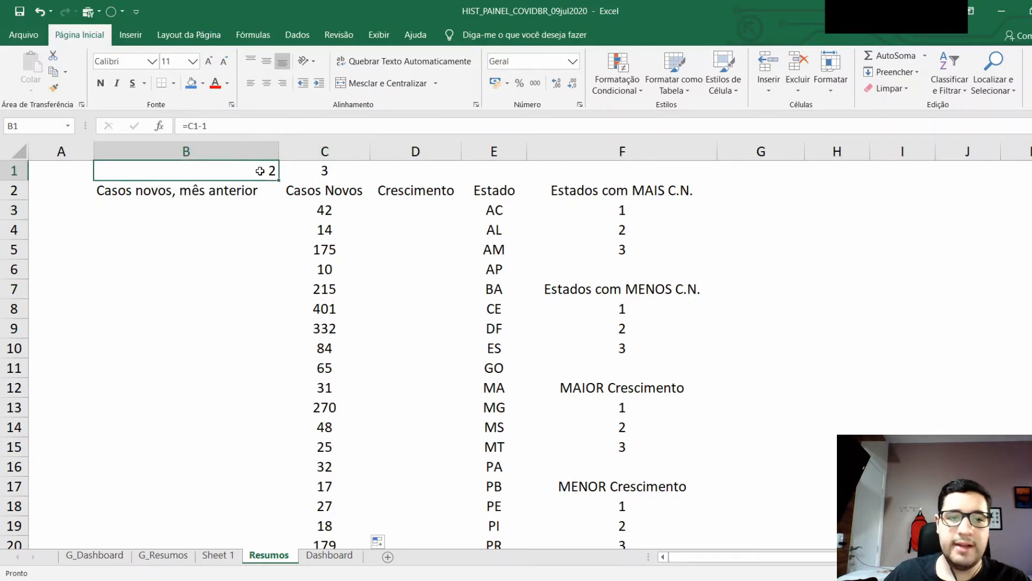
left_click(326, 209)
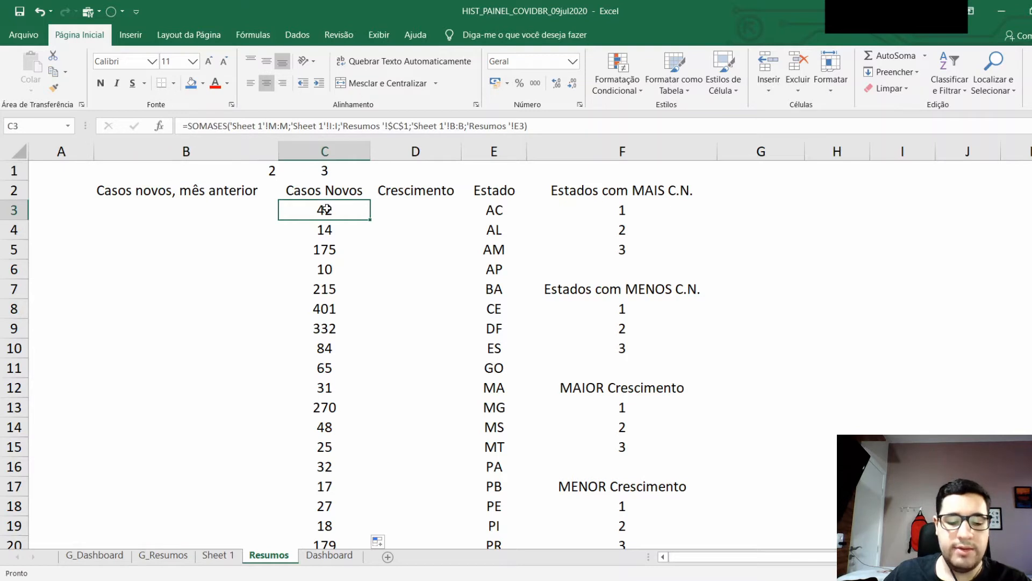
left_click_drag(567, 126, 186, 130)
key("ctrl+c")
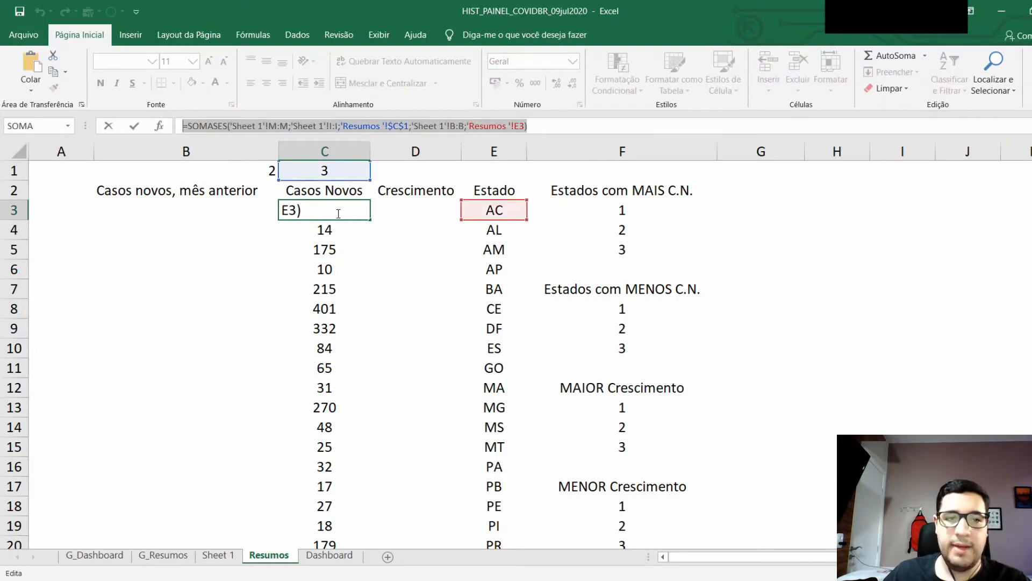
key("Escape")
left_click(220, 210)
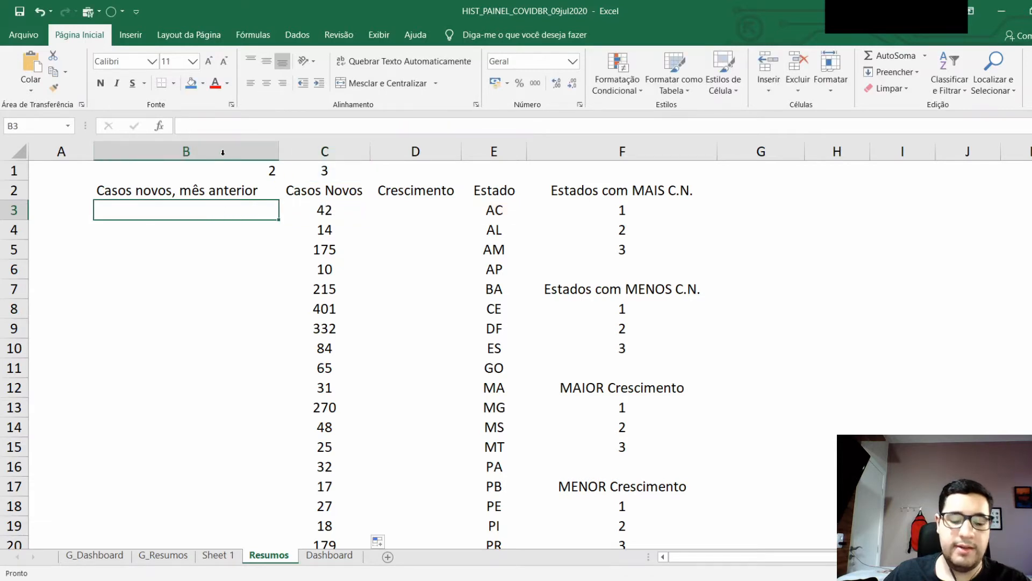
left_click(244, 127)
key("ctrl+v")
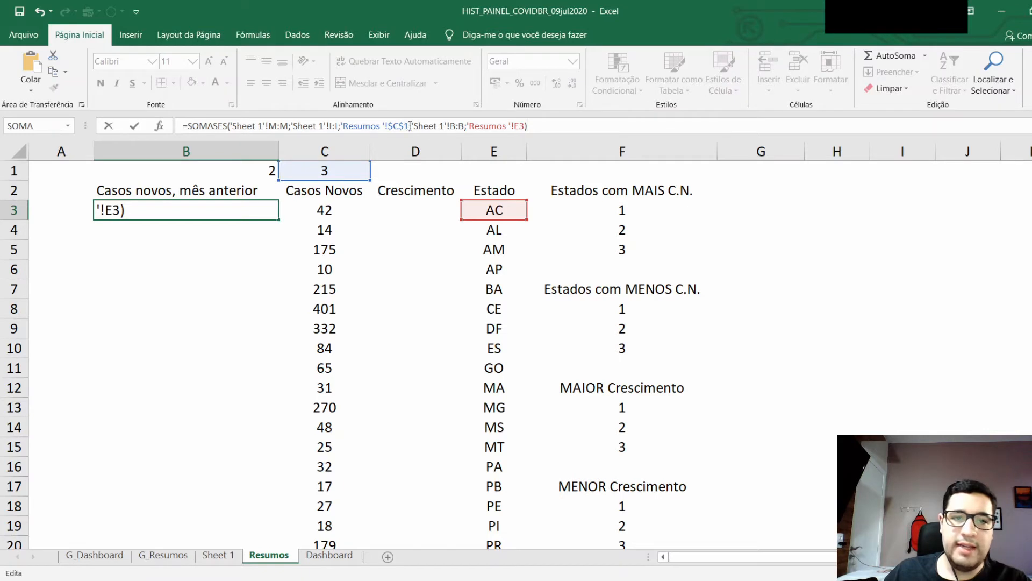
Step: Replace the month criterion in B3's formula with the absolute reference $B$1, and complete the formula
left_click_drag(409, 125, 342, 126)
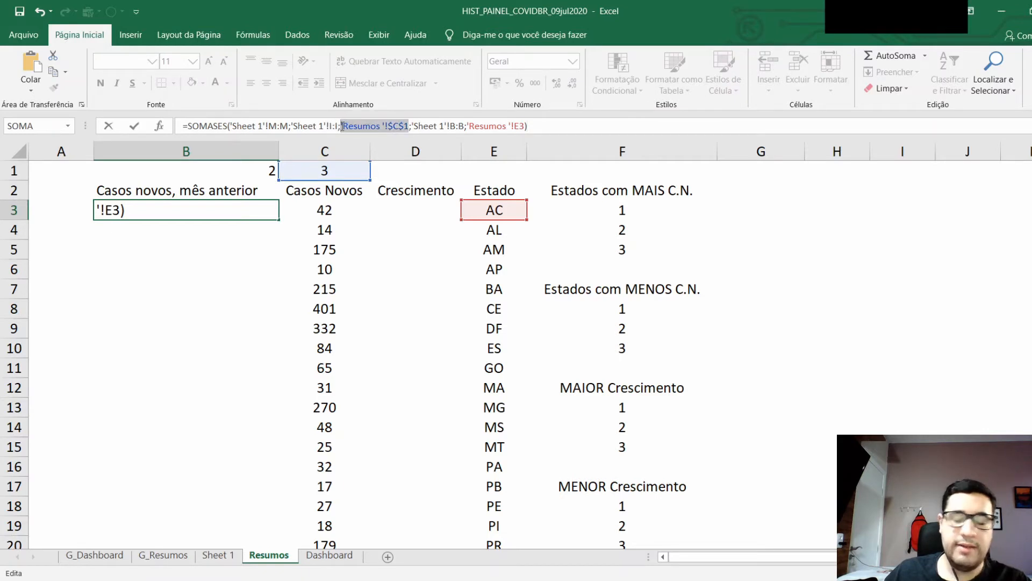
key("BackSpace")
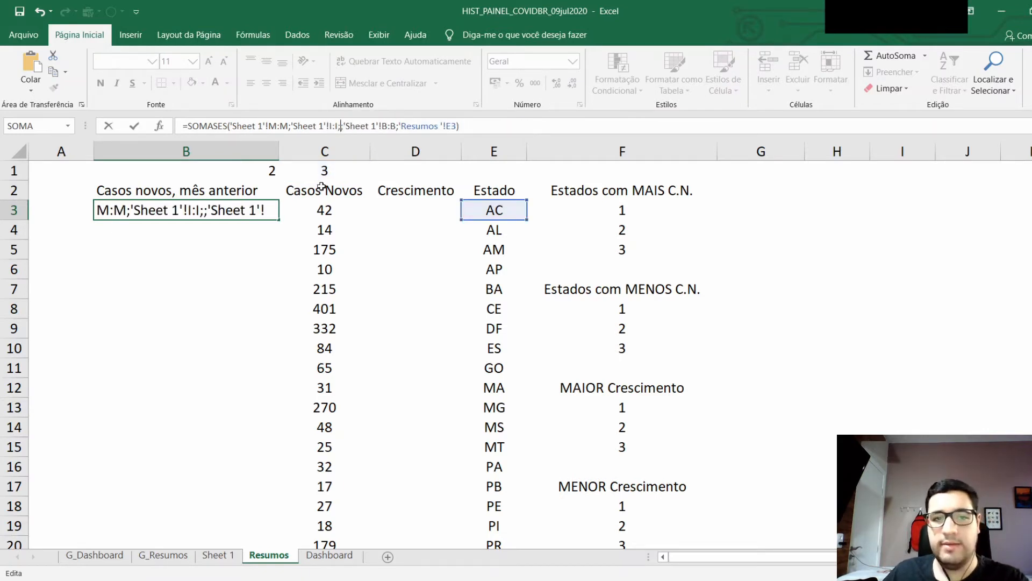
left_click(249, 173)
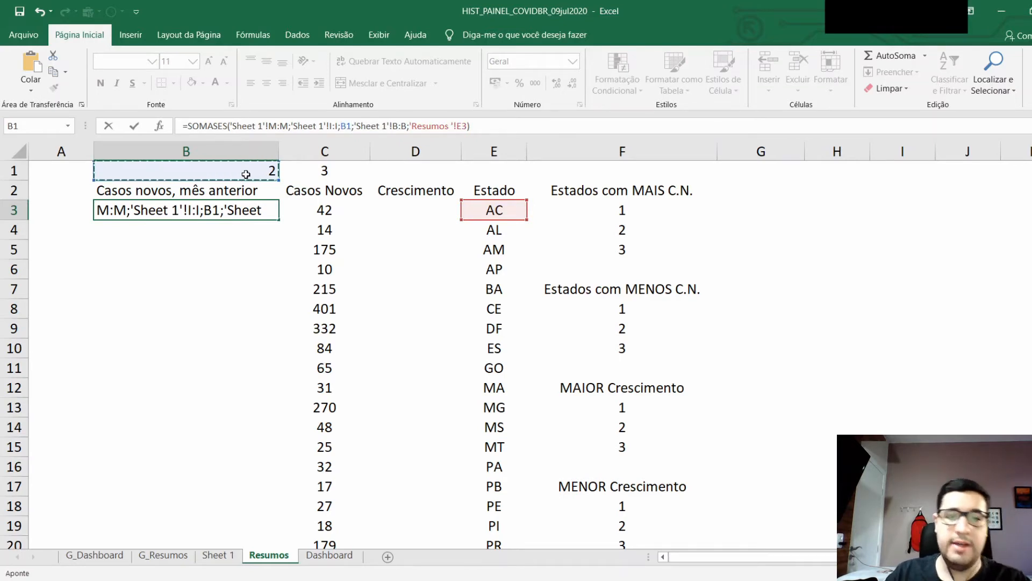
key("F4")
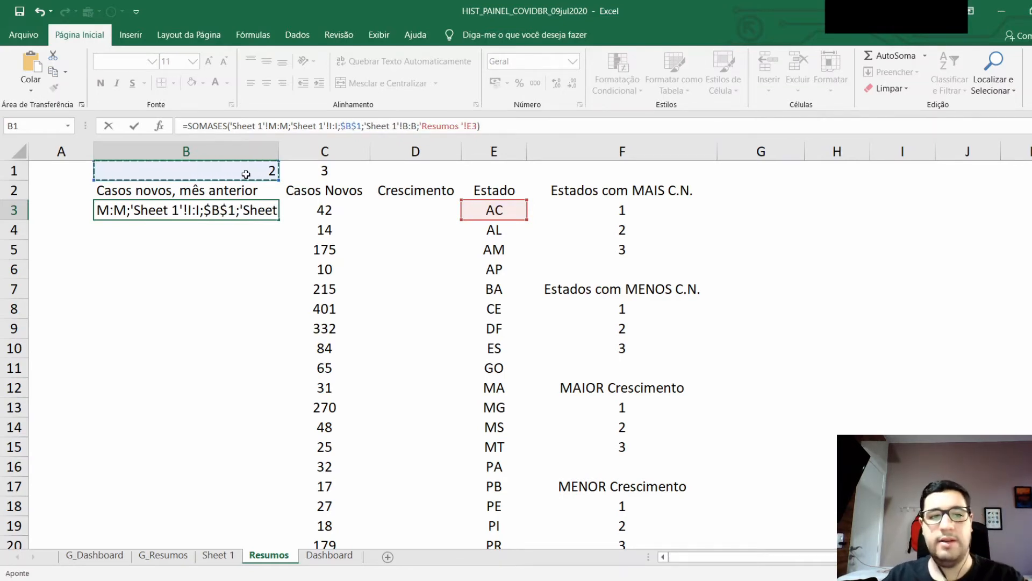
key("Return")
Step: Fill the SOMASES formula from B3 down the Casos novos, mês anterior column to the TO row, B29
left_click(268, 214)
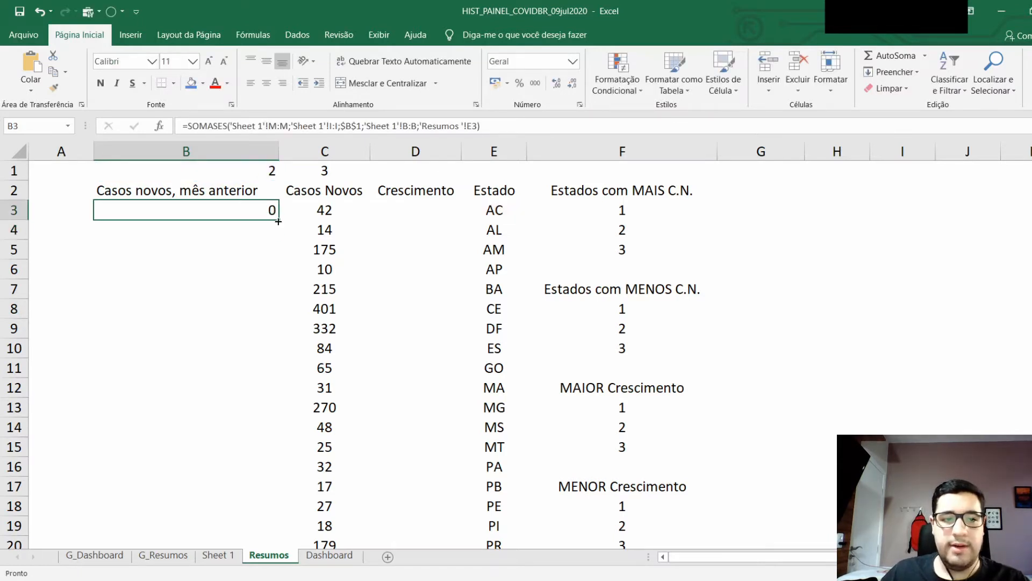
double_click(278, 221)
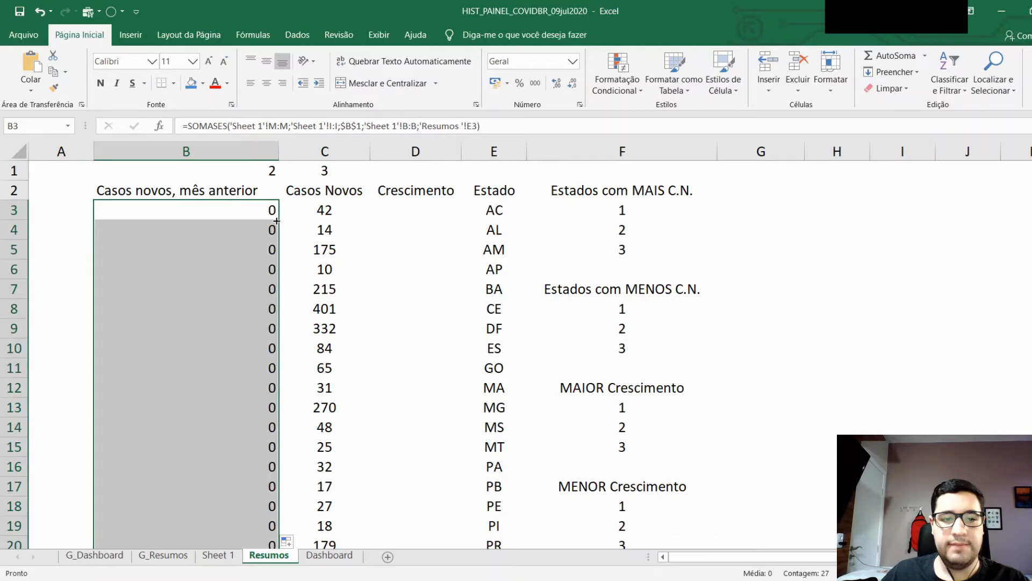
scroll(331, 215, "down", 1)
scroll(330, 215, "down", 4)
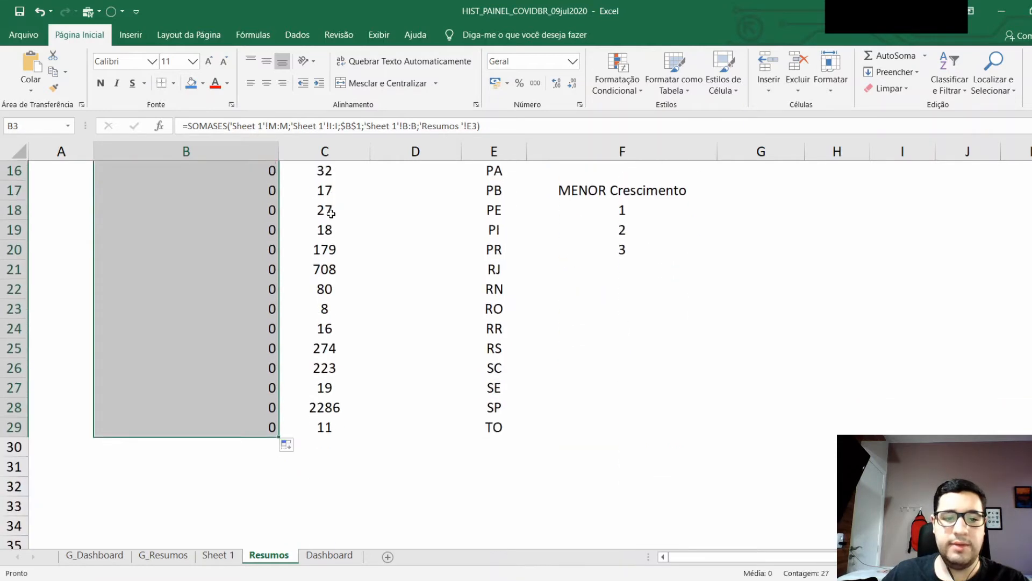
scroll(330, 215, "up", 5)
Step: Set the reference month in cell C1 to 4
left_click(348, 232)
left_click(328, 172)
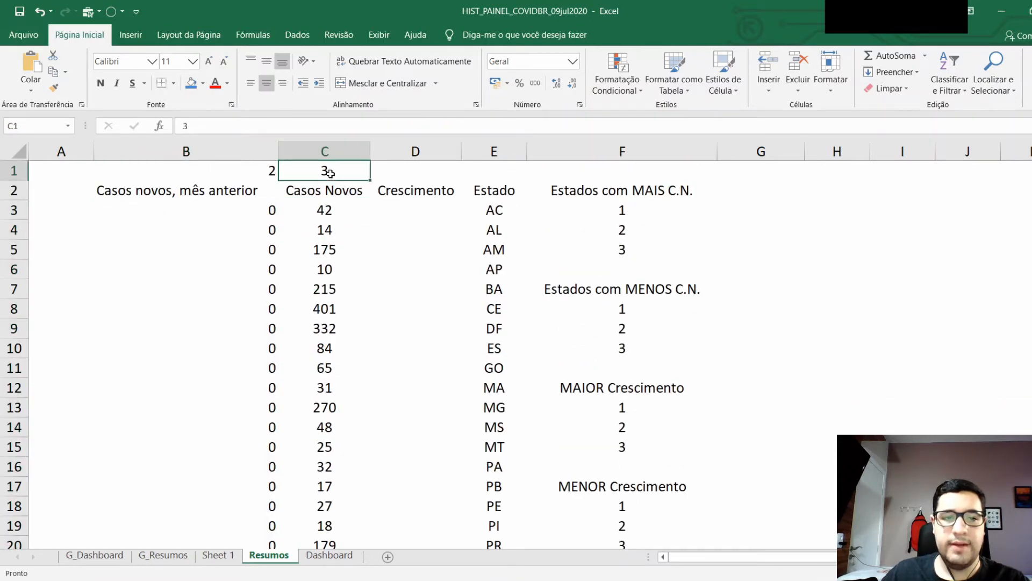
type("4")
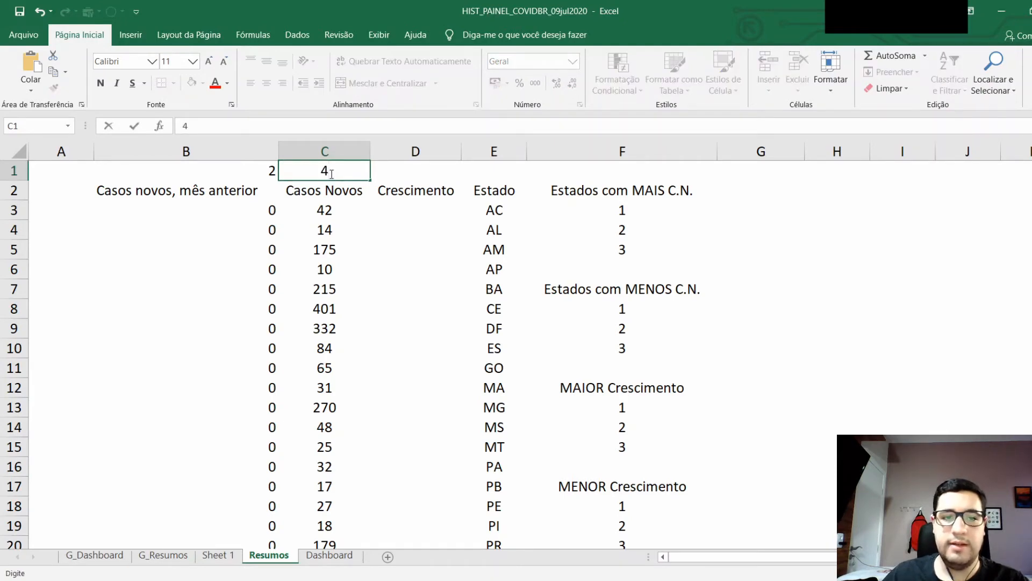
key("Return")
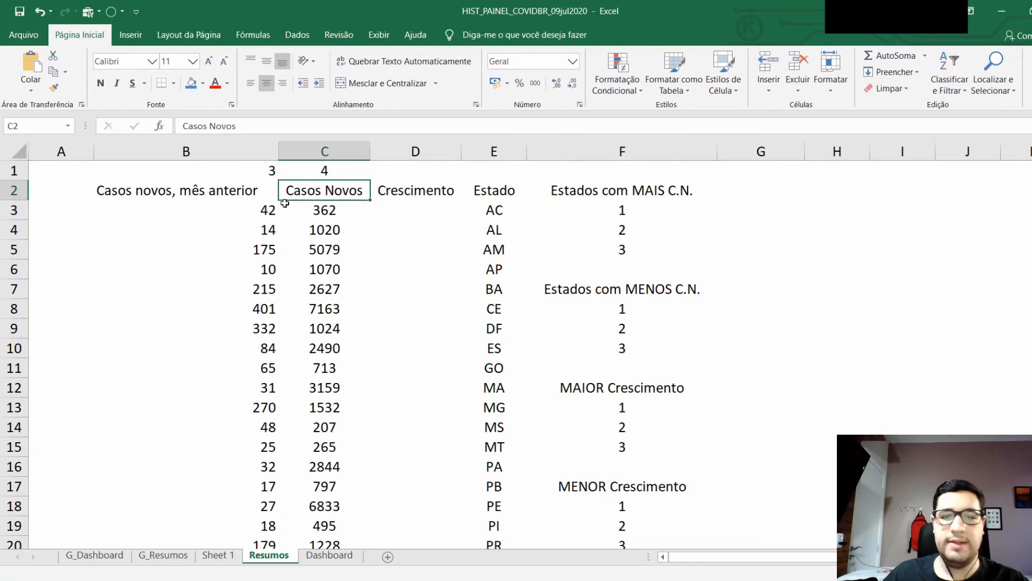
Step: Enter the growth formula =C3/B3-1 for AC in D3, under Crescimento
left_click(394, 212)
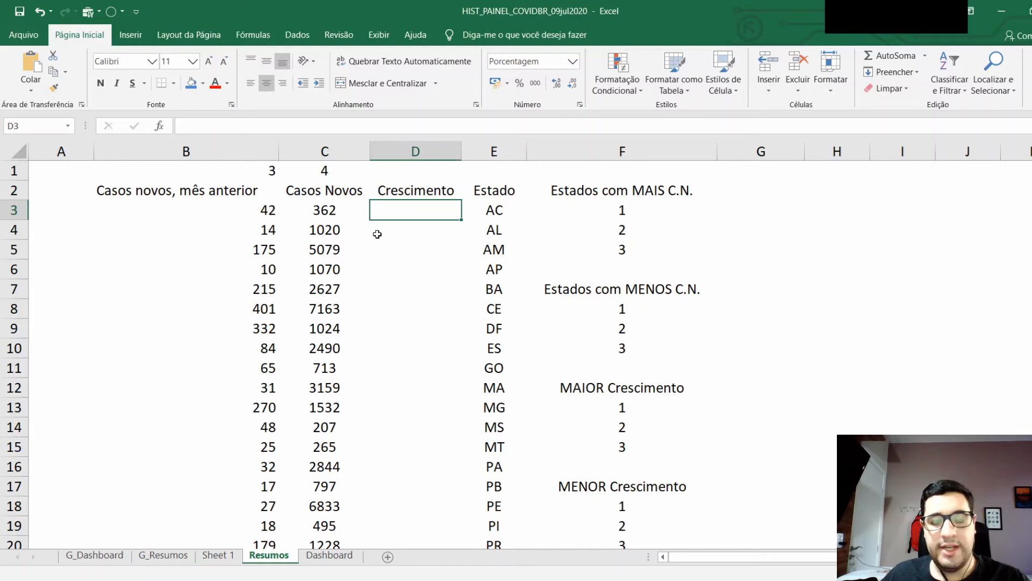
type("=")
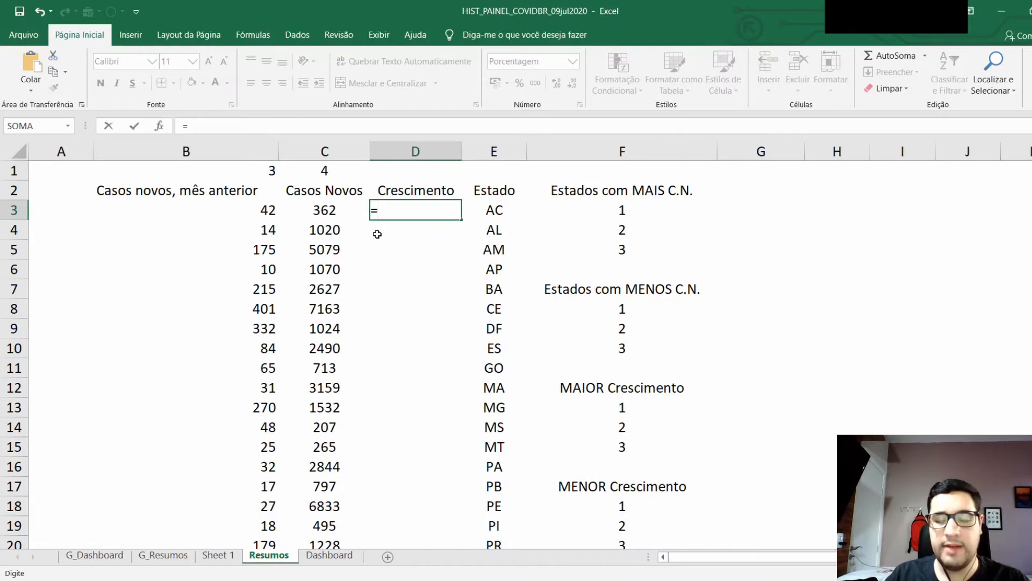
key("Left")
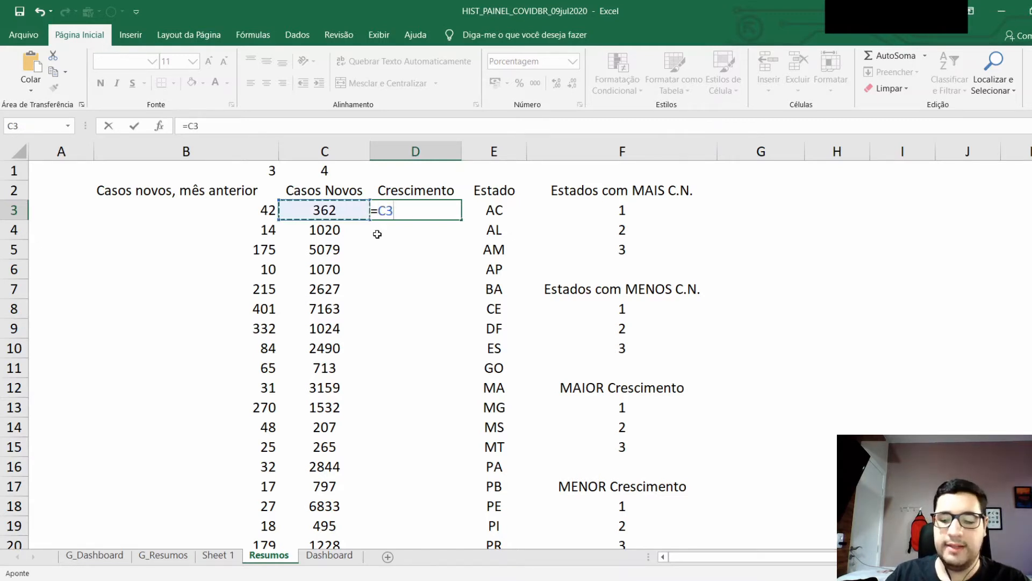
type("/")
key("Left")
key("Left")
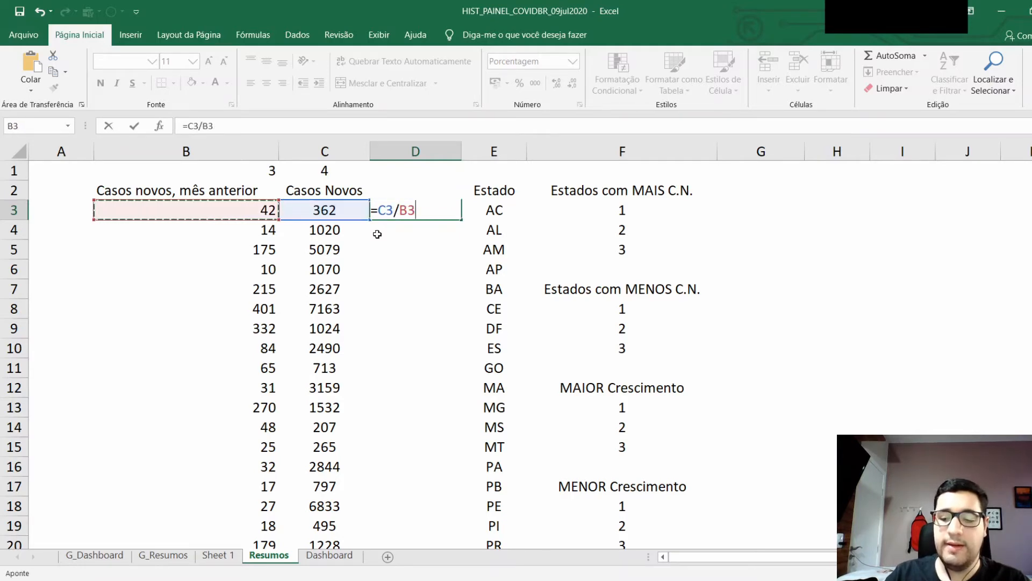
type("-1")
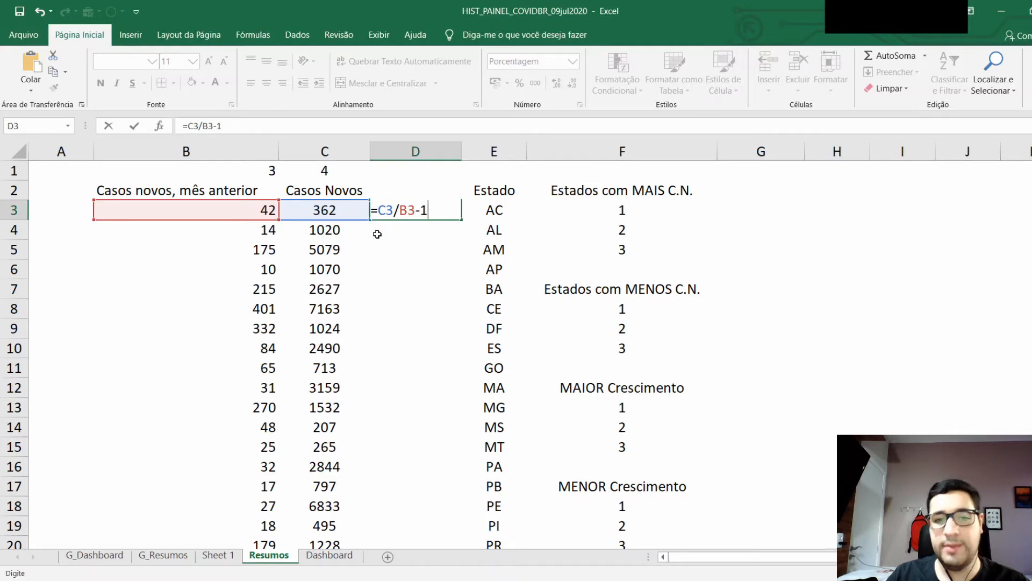
key("Return")
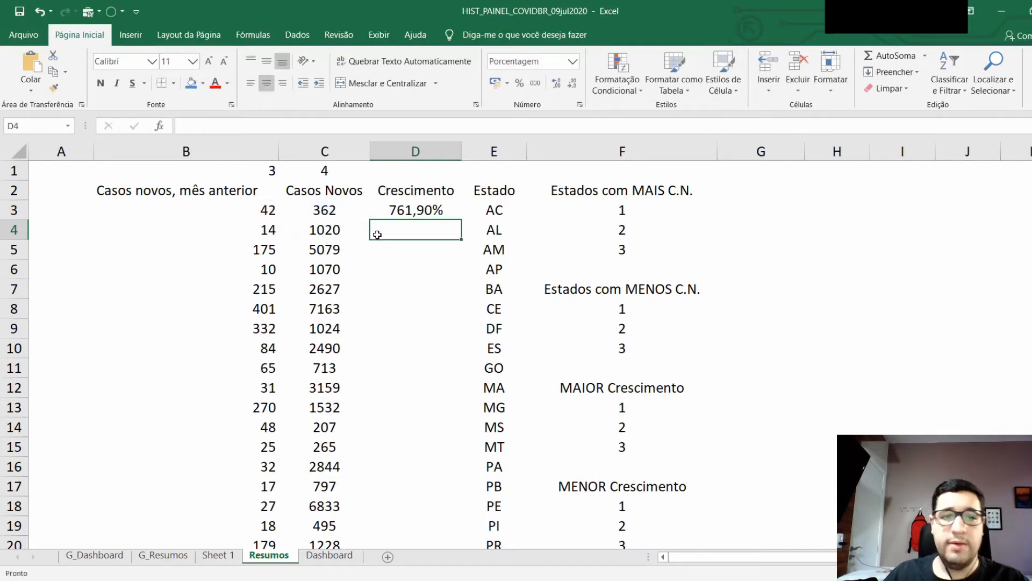
left_click(418, 211)
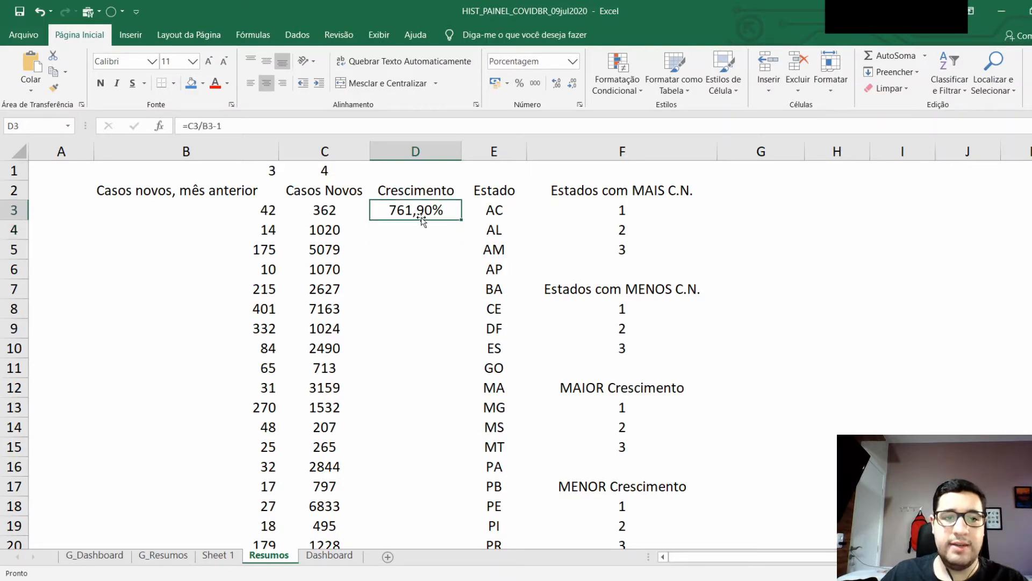
left_click(130, 35)
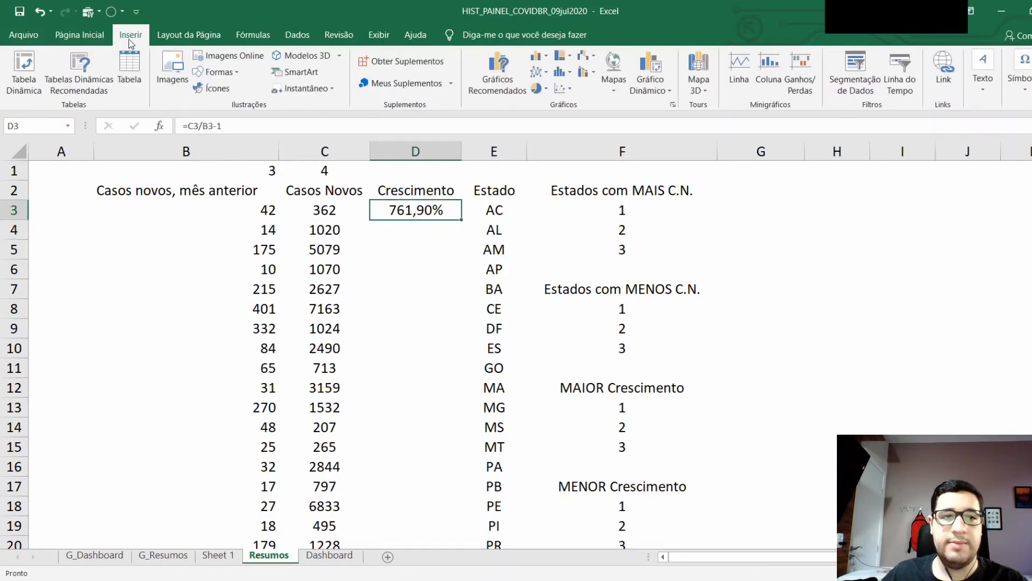
left_click(104, 35)
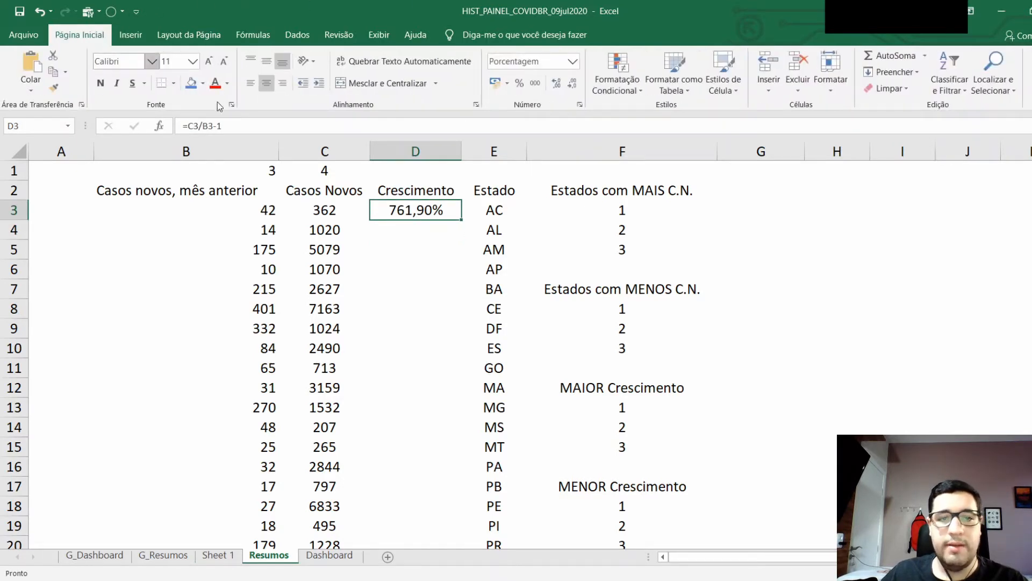
left_click(433, 151)
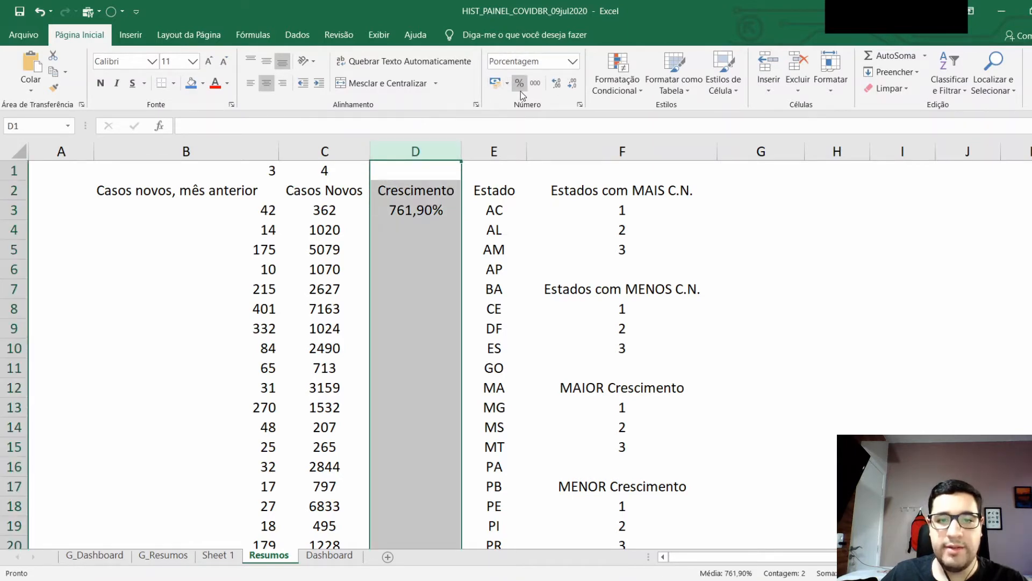
left_click(438, 230)
left_click(437, 152)
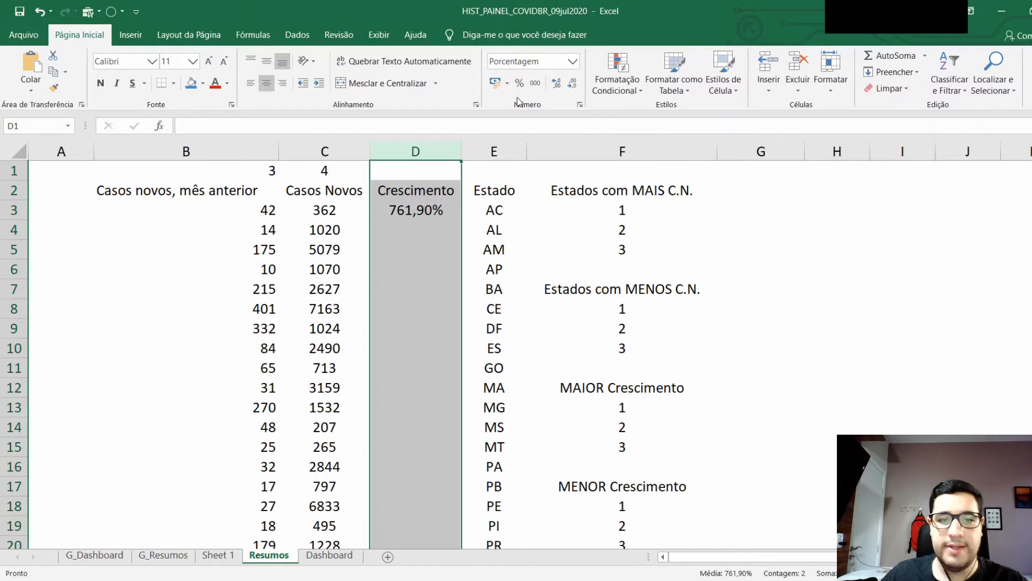
left_click(435, 225)
Step: Fill the growth formula from D3 down the Crescimento column to the TO row, D29
left_click(439, 211)
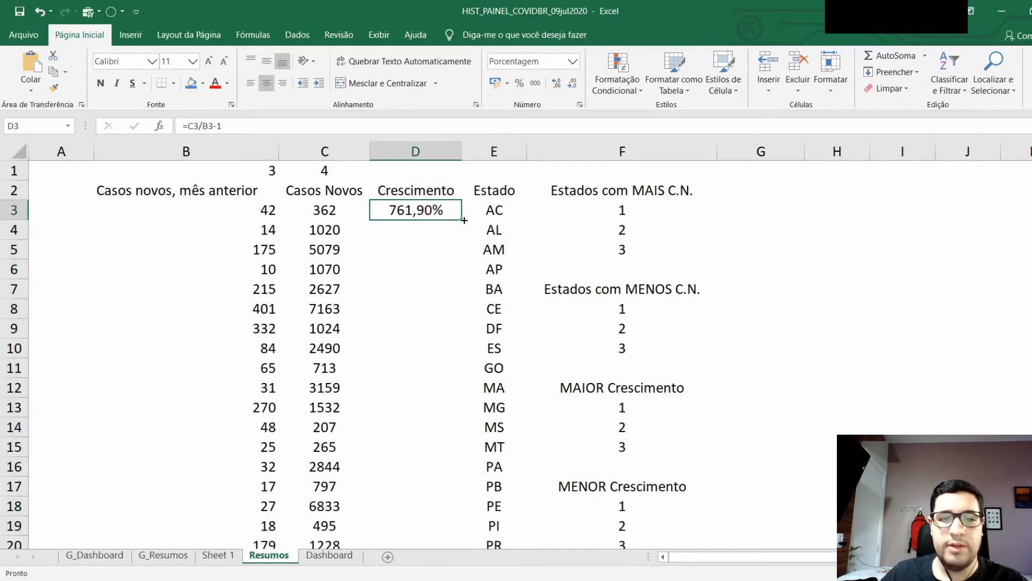
double_click(463, 220)
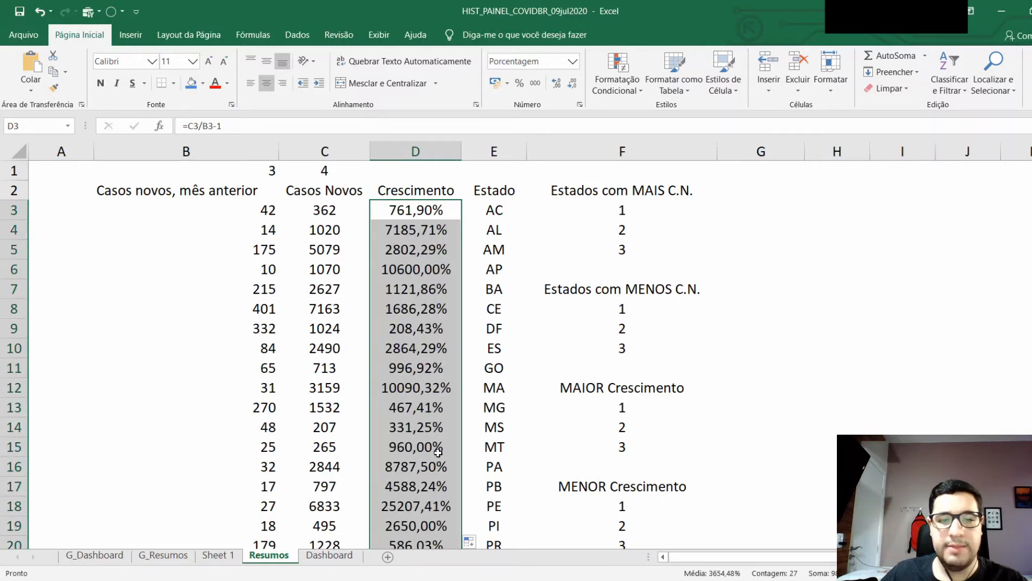
left_click(535, 237)
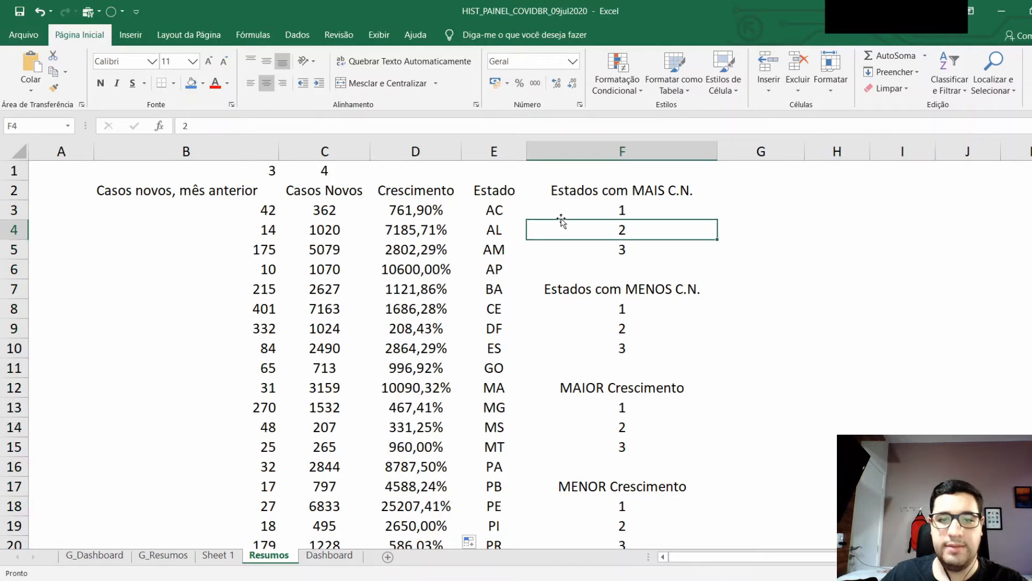
left_click(772, 213)
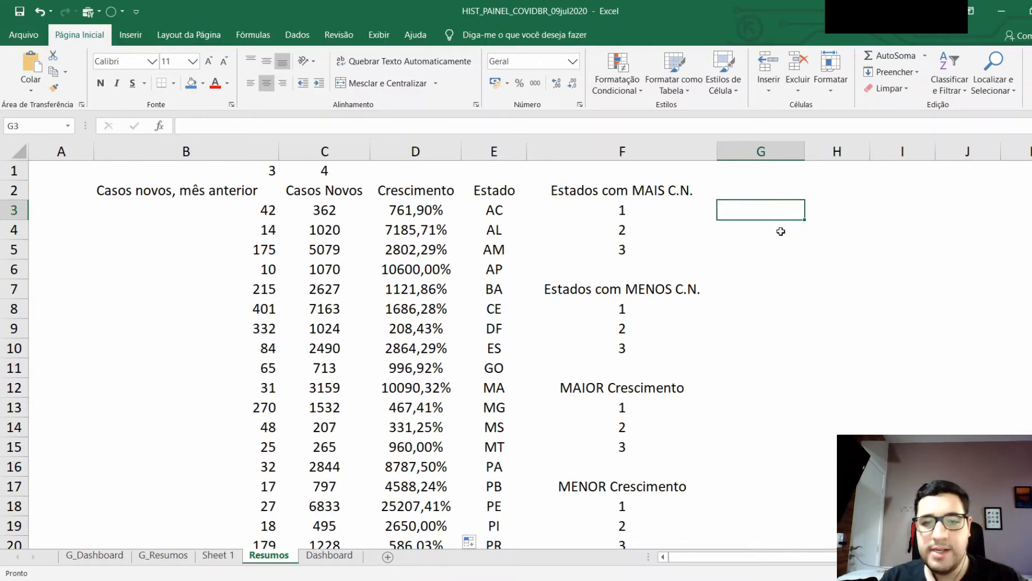
type("=")
type("mai")
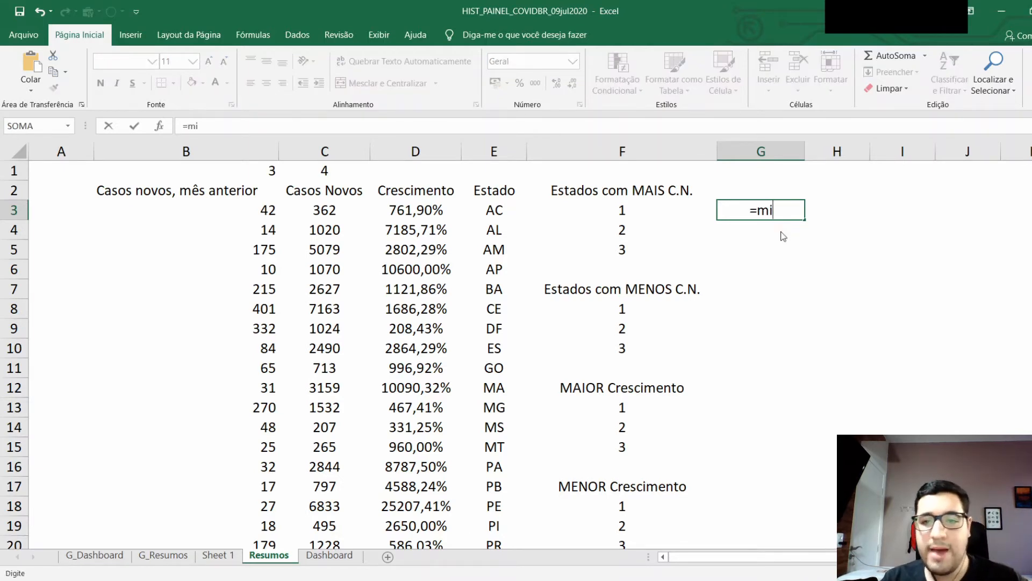
key("Tab")
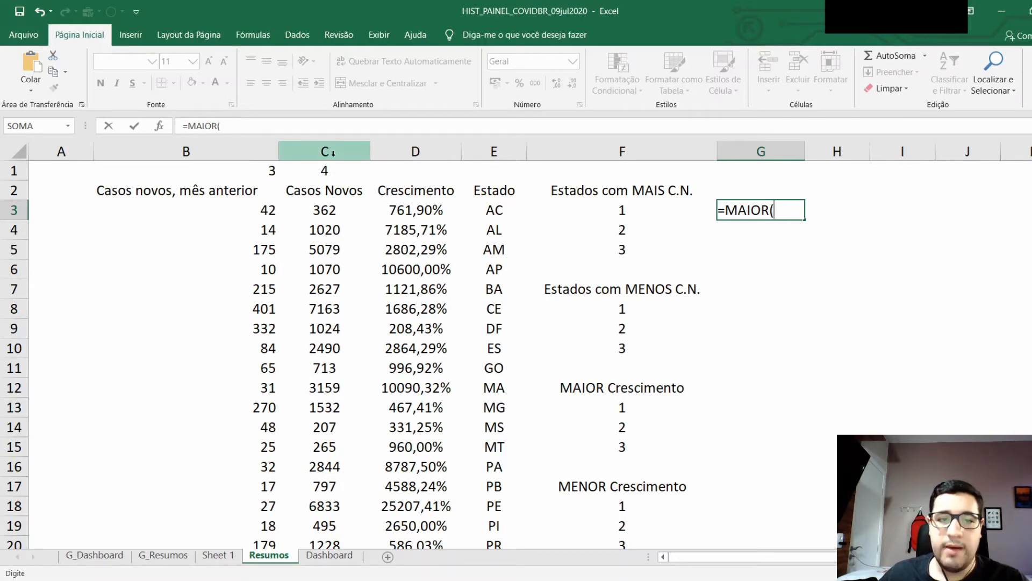
left_click(337, 210)
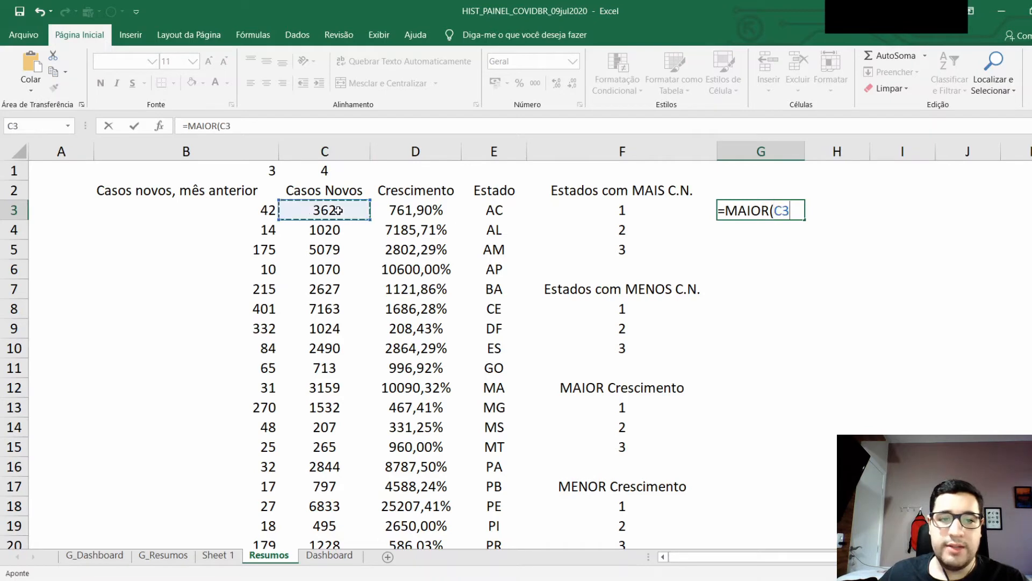
key("ctrl+shift+Down")
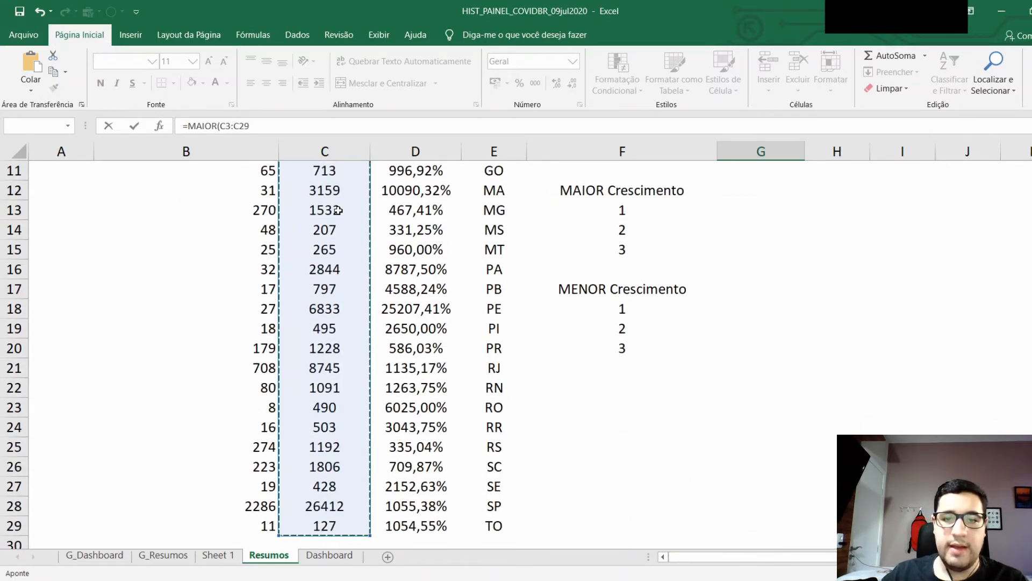
scroll(499, 262, "up", 4)
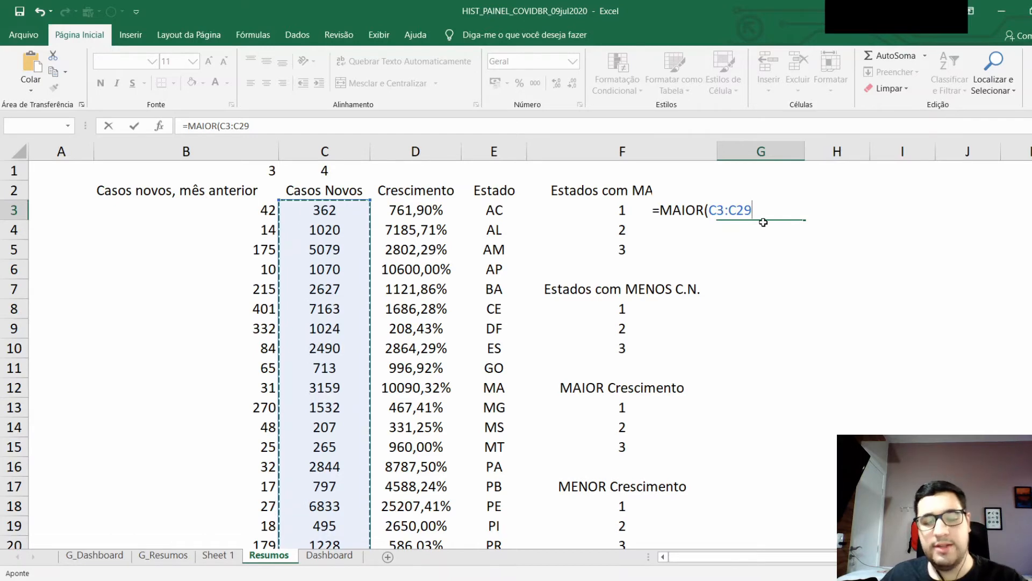
key("Escape")
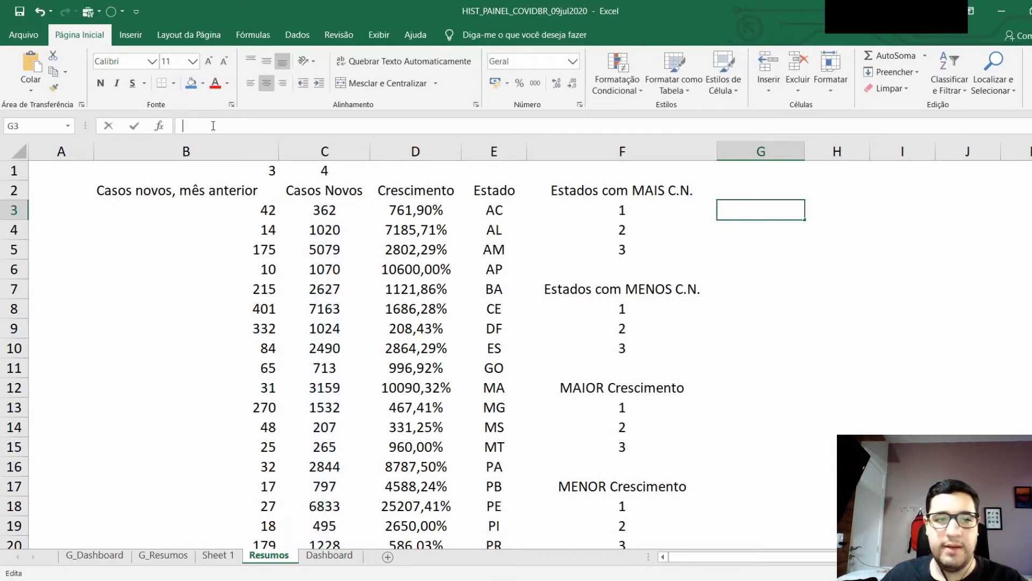
Step: Enter =MAIOR(C3:C29;F3) in G3 to return the highest Casos Novos value for rank 1 of Estados com MAIS C.N
left_click(213, 126)
type("=m")
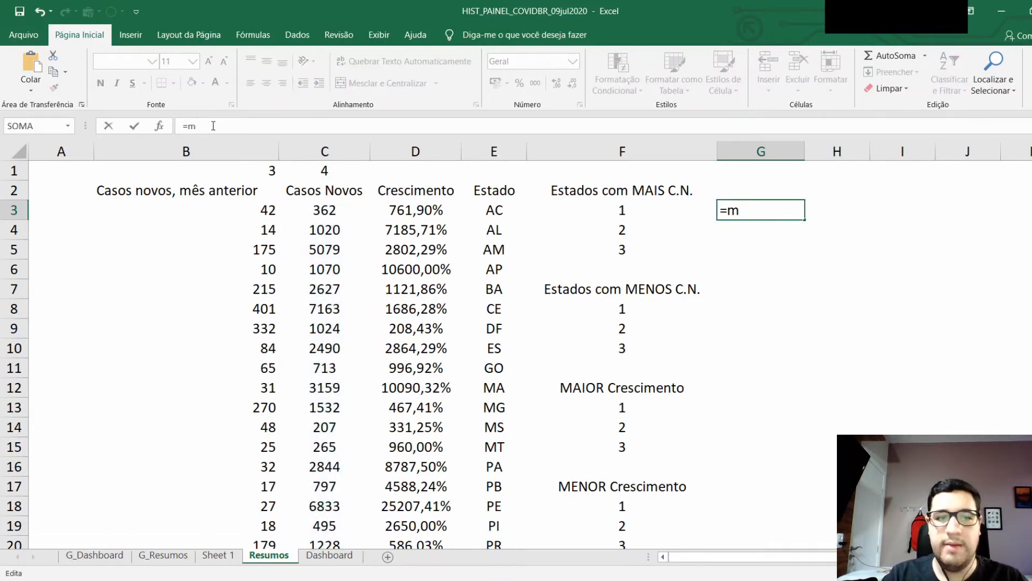
key("Tab")
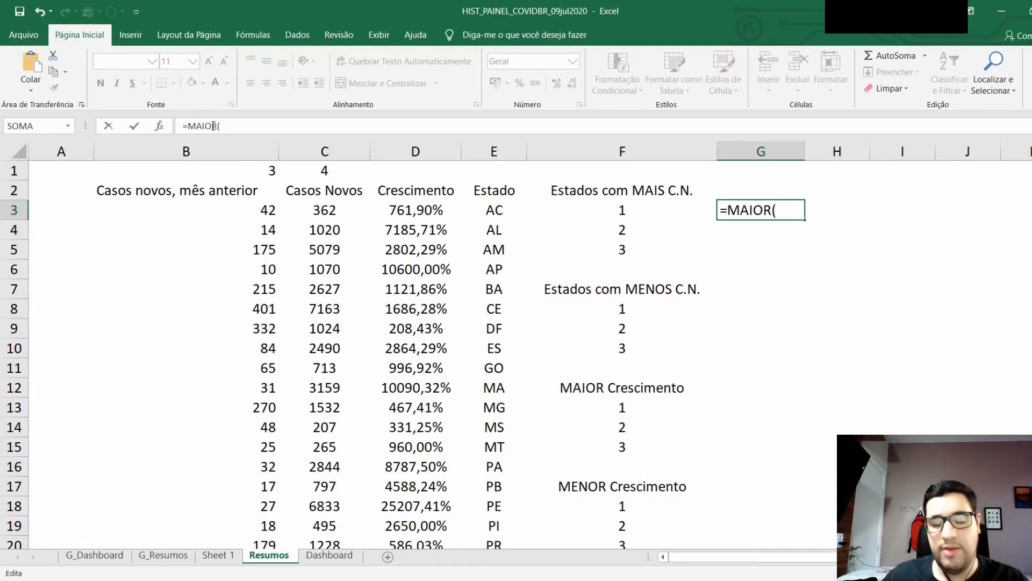
left_click(337, 209)
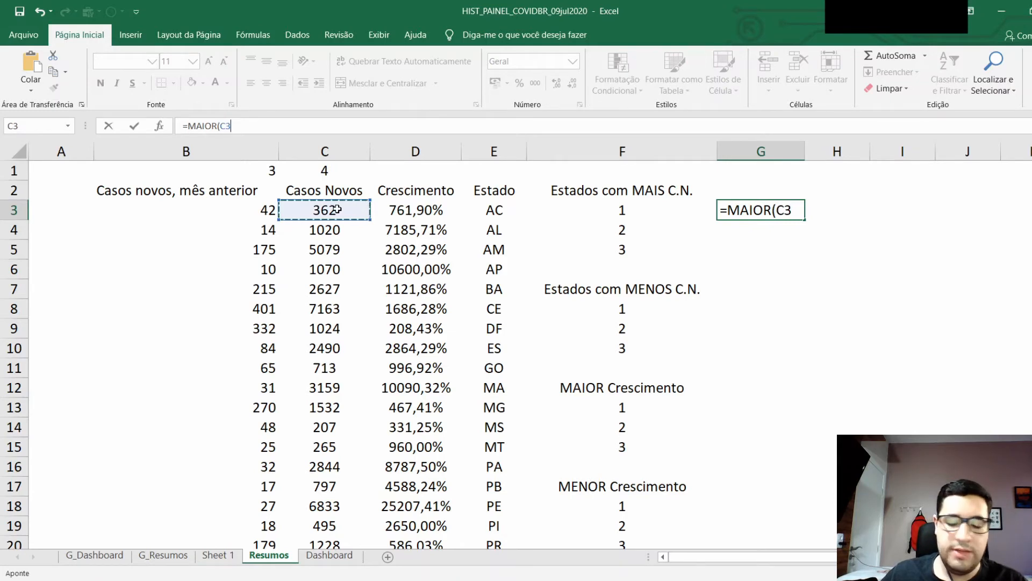
key("ctrl+shift+Down")
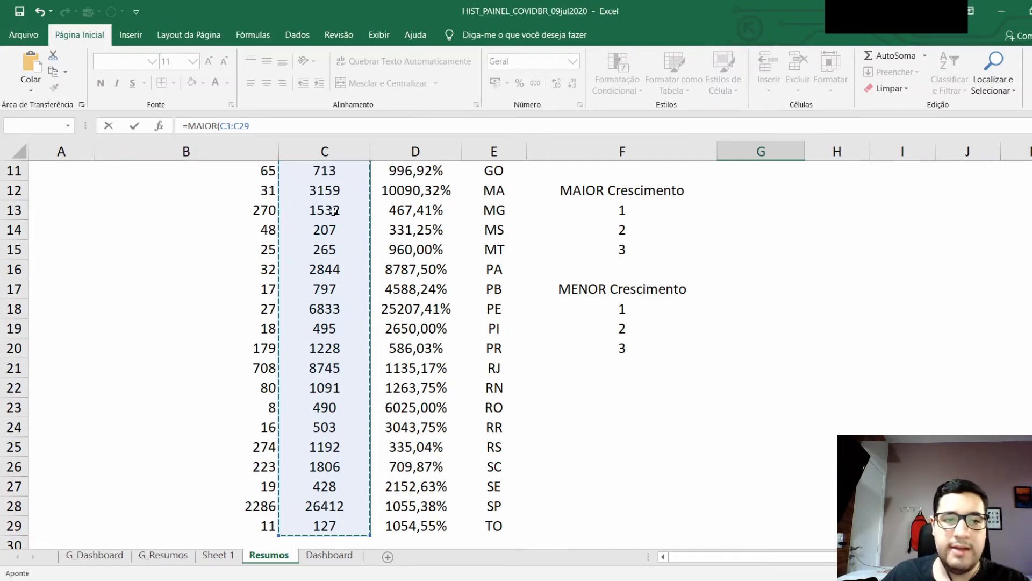
type(";")
scroll(673, 308, "up", 4)
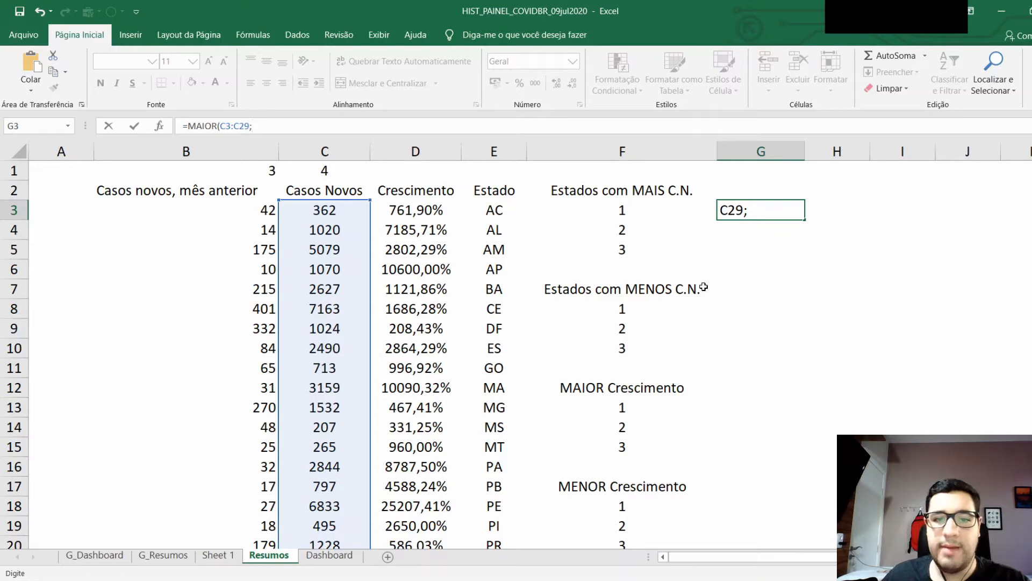
left_click(671, 213)
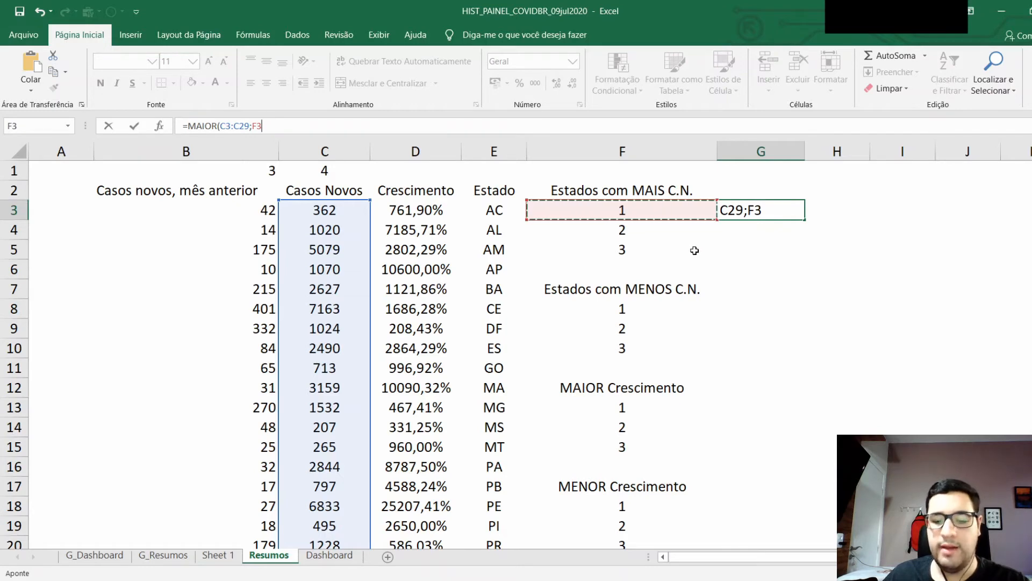
key("Return")
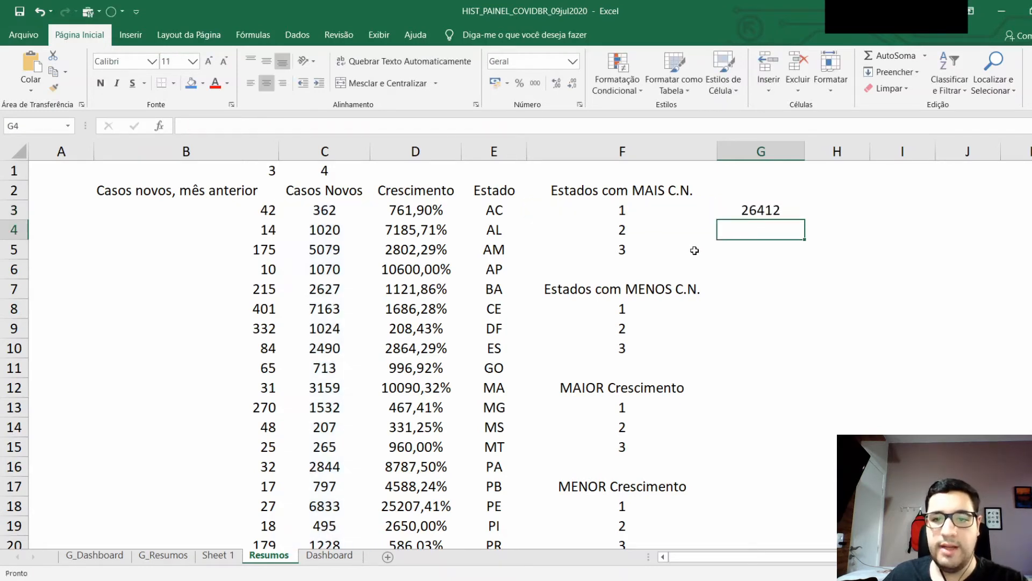
Step: Make the range in G3's MAIOR formula absolute as $C$3:$C$29, and fill the formula down to rank 3 in G5
left_click(770, 211)
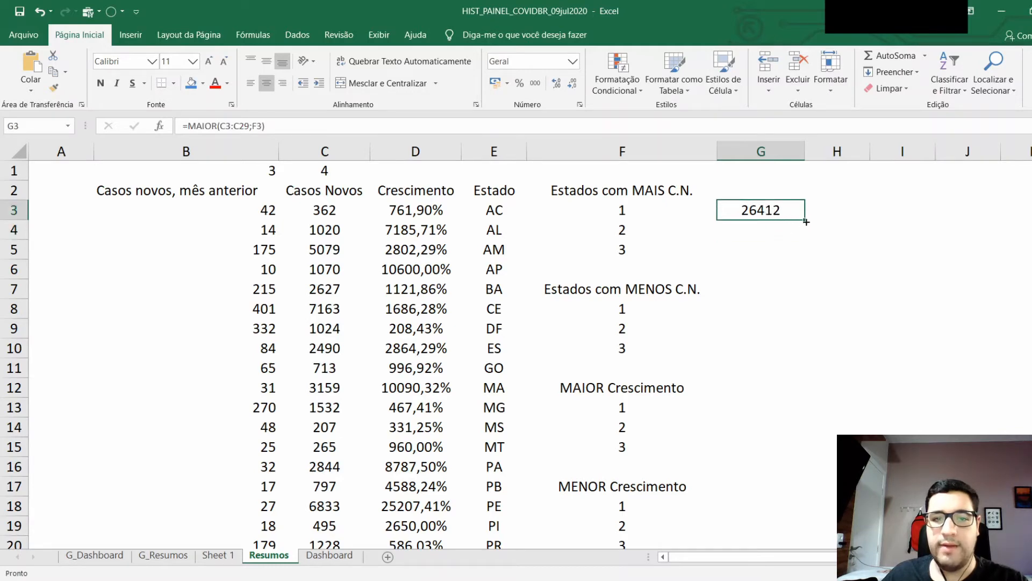
double_click(791, 217)
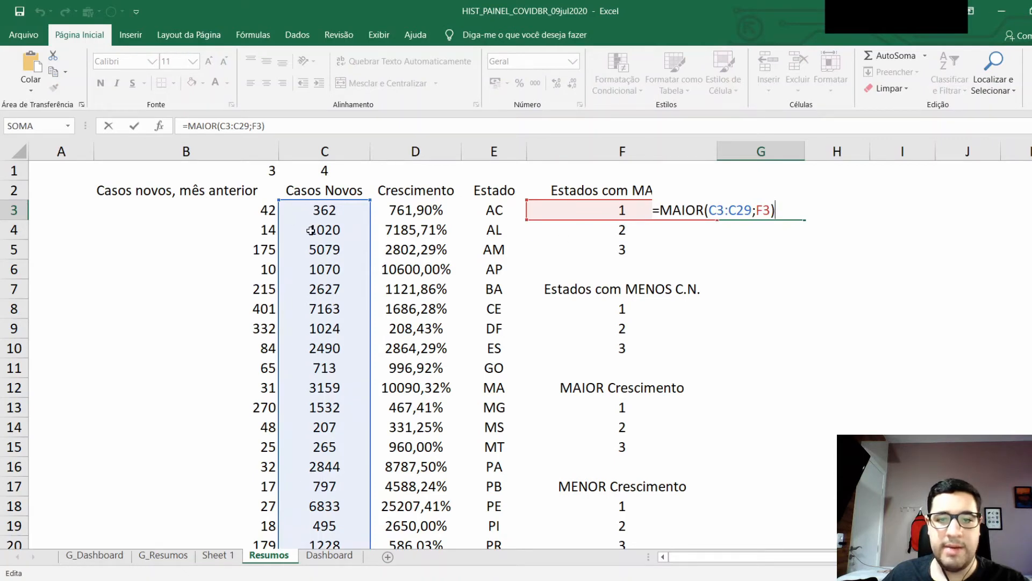
left_click_drag(752, 211, 712, 215)
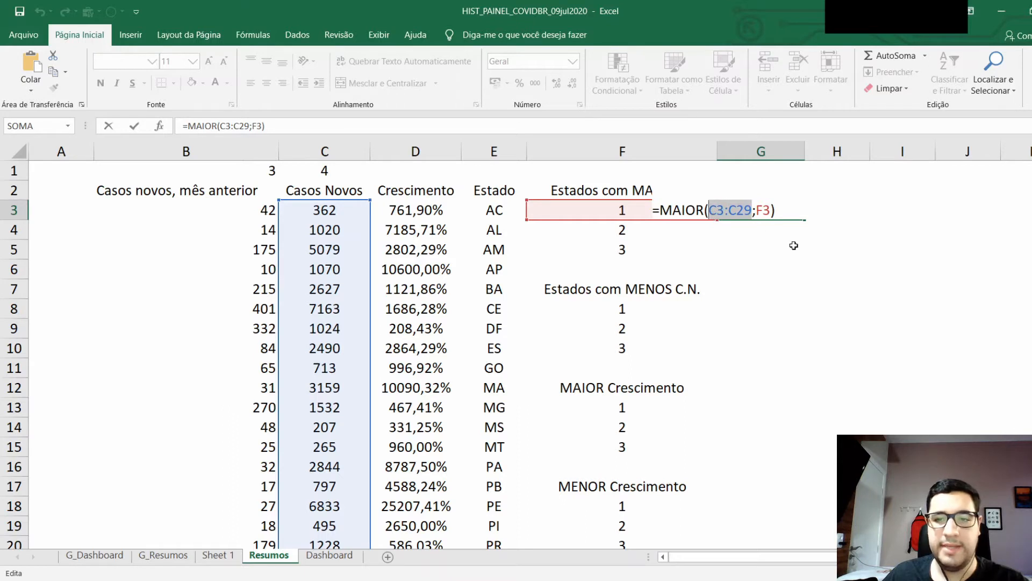
key("F4")
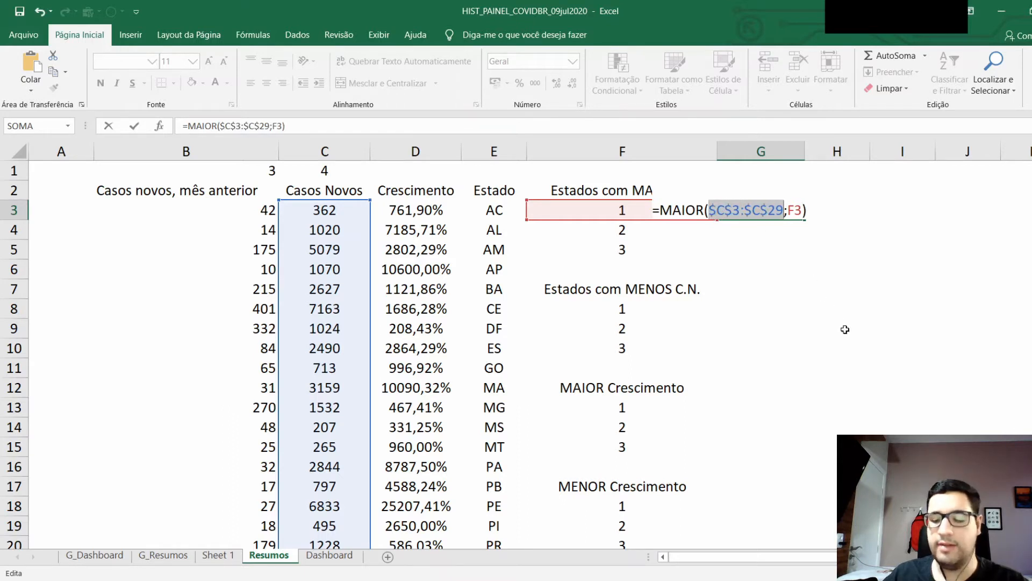
key("Return")
left_click(770, 216)
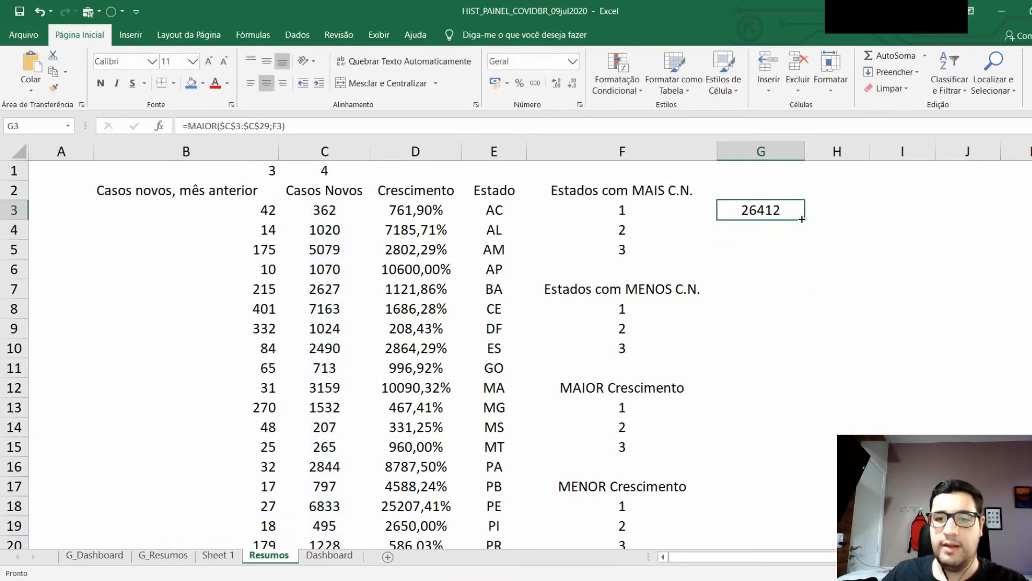
left_click_drag(807, 228, 804, 256)
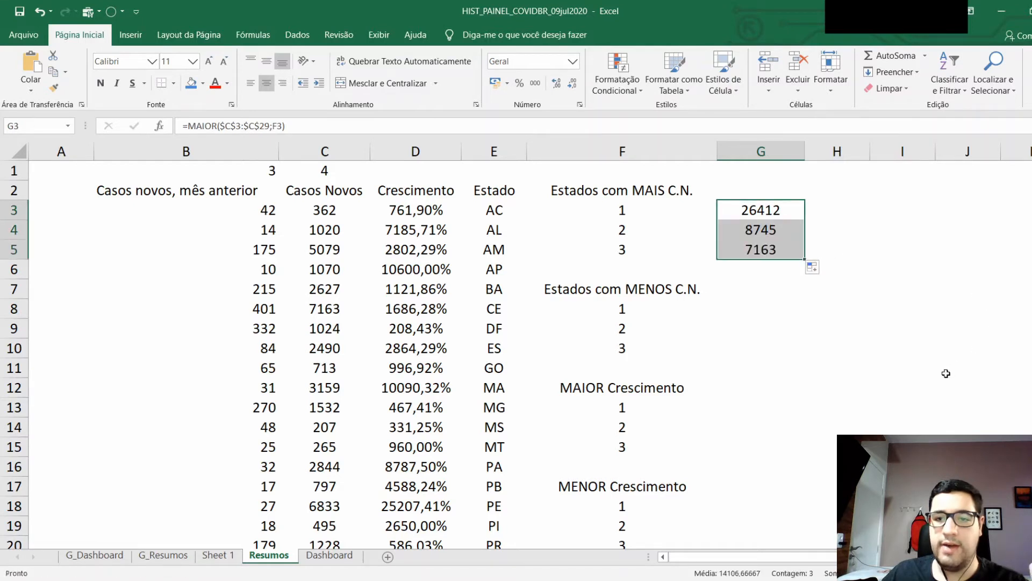
Step: Enter =MENOR($C$3:$C$29;F8) in G8 to return the lowest Casos Novos value for rank 1 of Estados com MENOS C.N
left_click(757, 304)
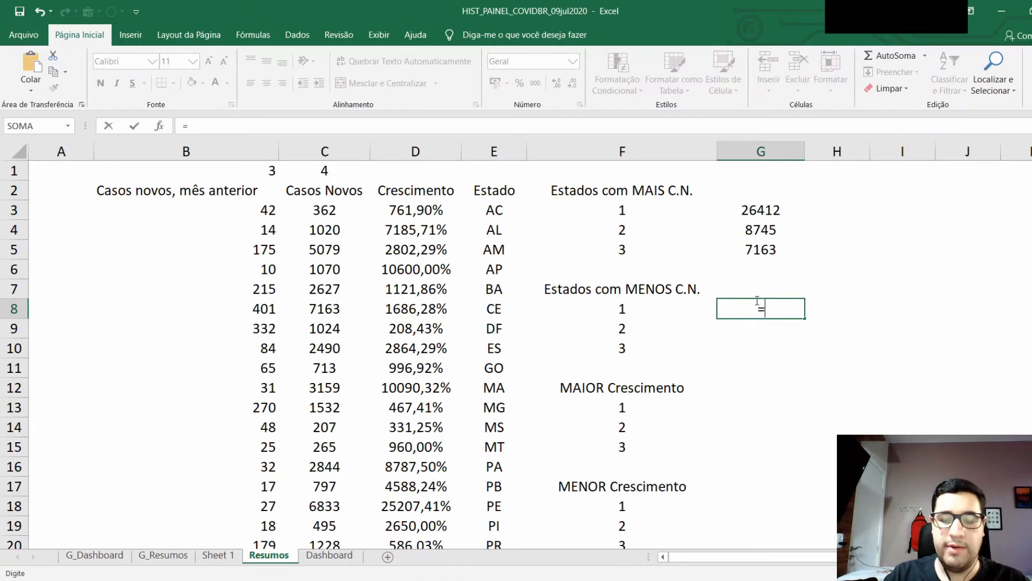
type("=menro")
key("BackSpace")
key("BackSpace")
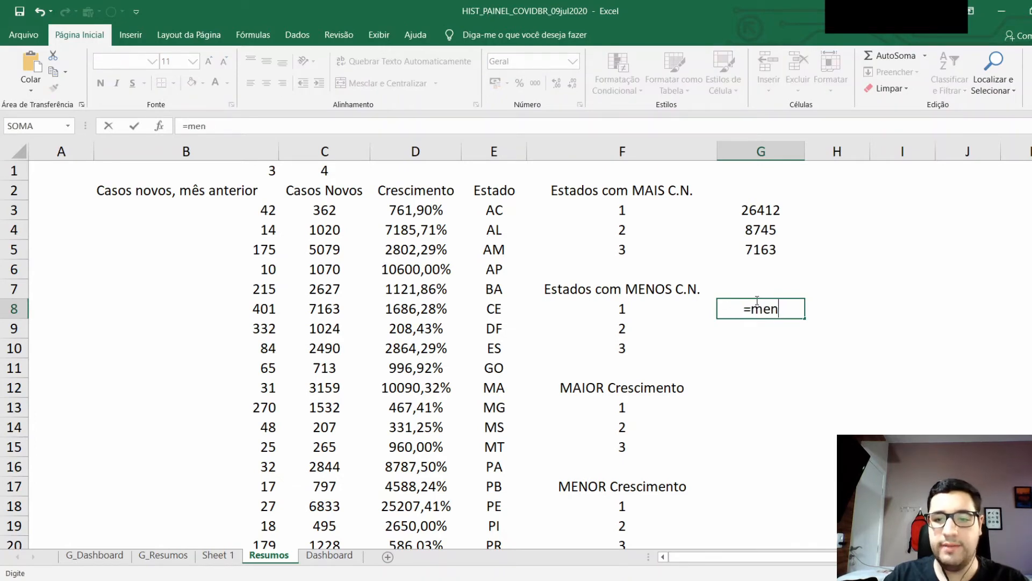
type("or")
key("Tab")
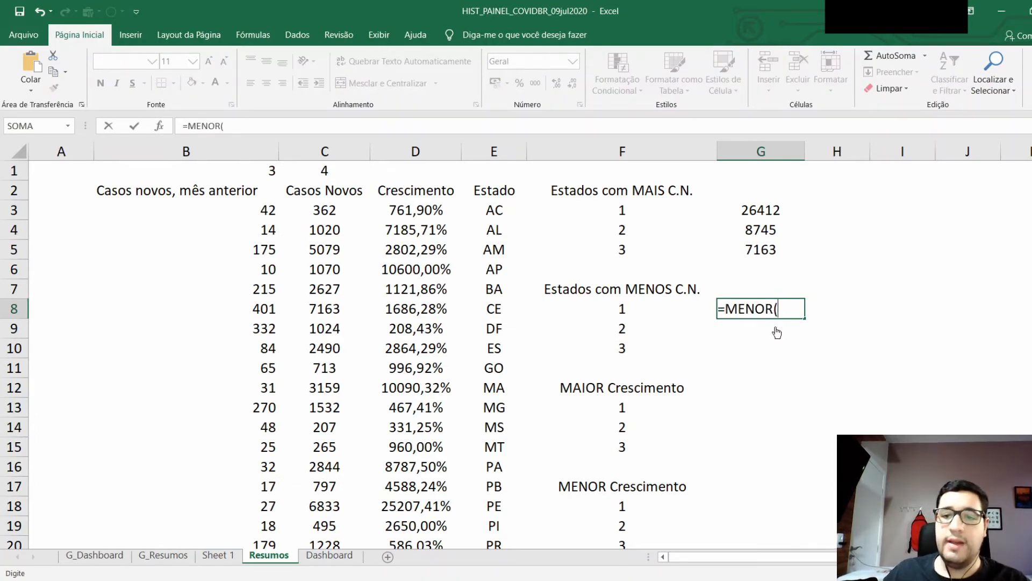
left_click(325, 210)
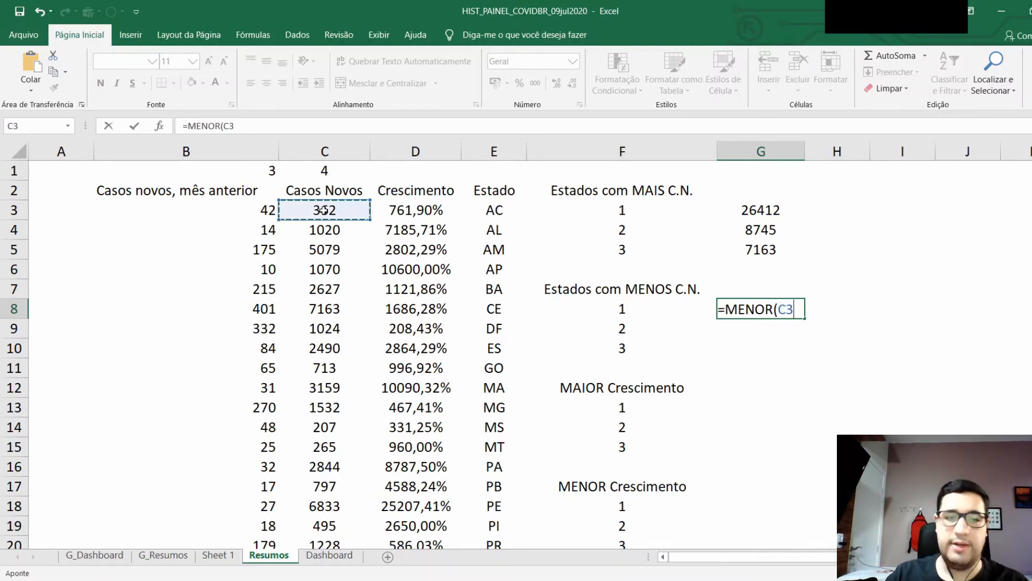
key("ctrl+shift+Down")
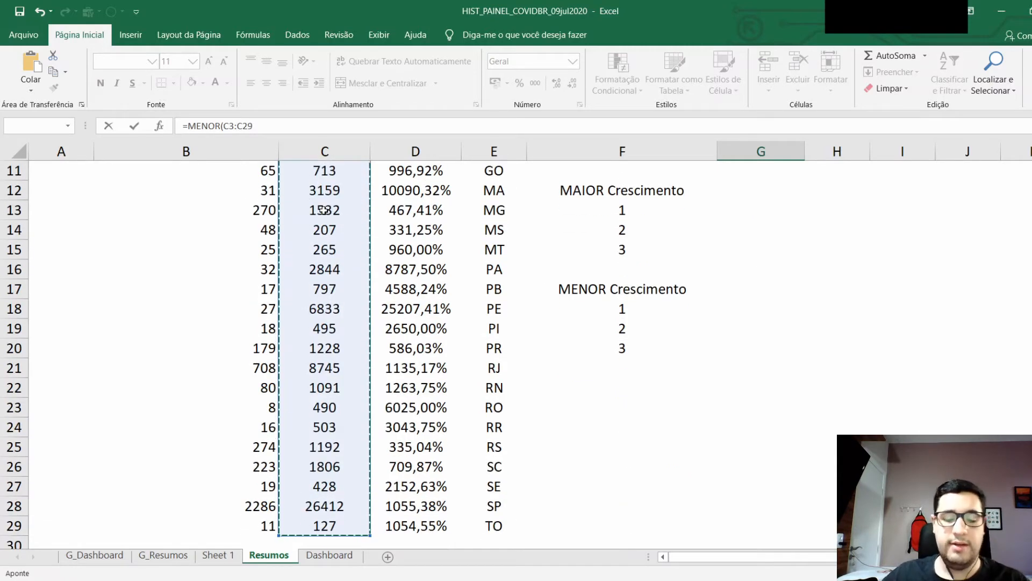
key("F4")
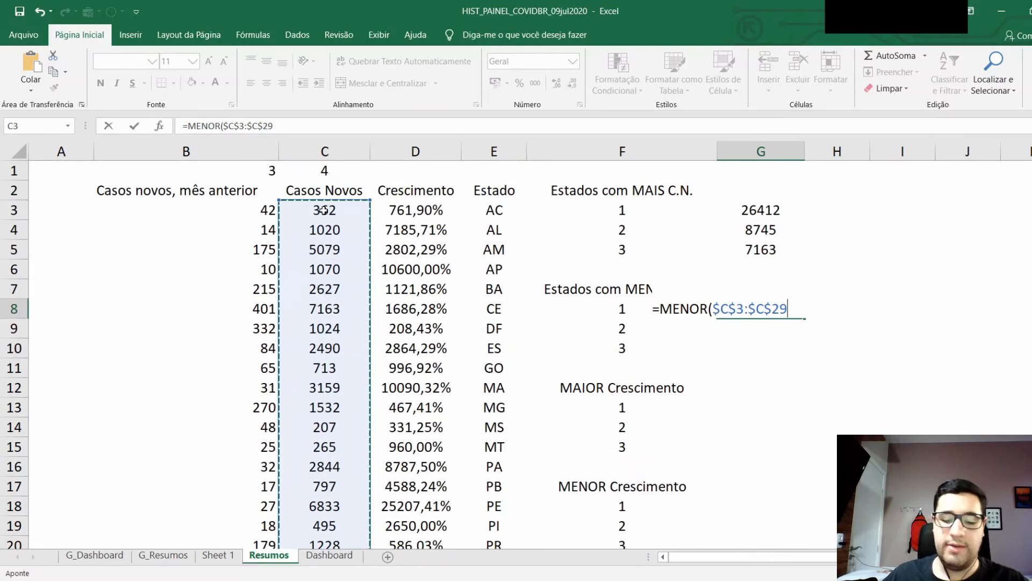
type(";")
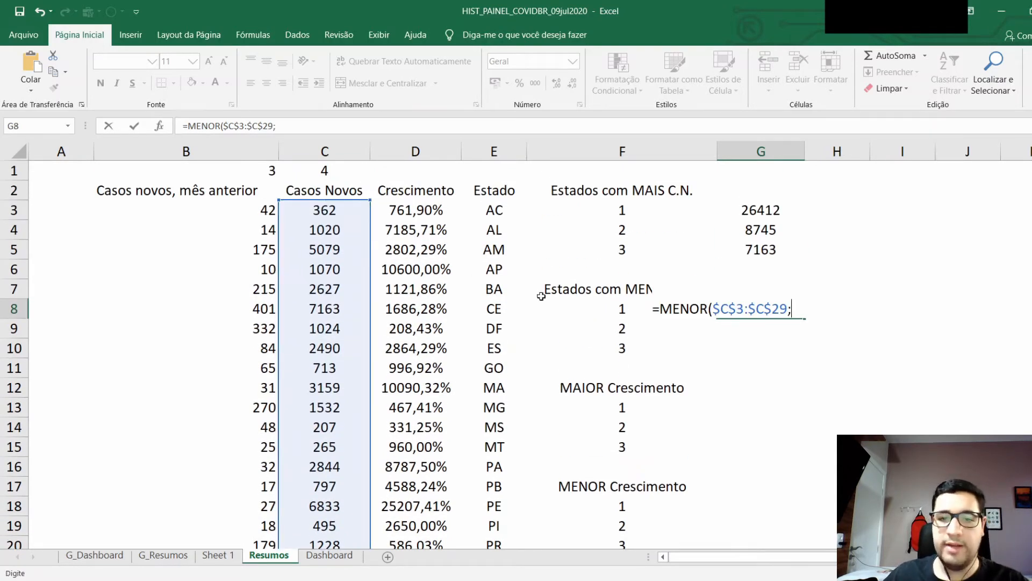
left_click(624, 308)
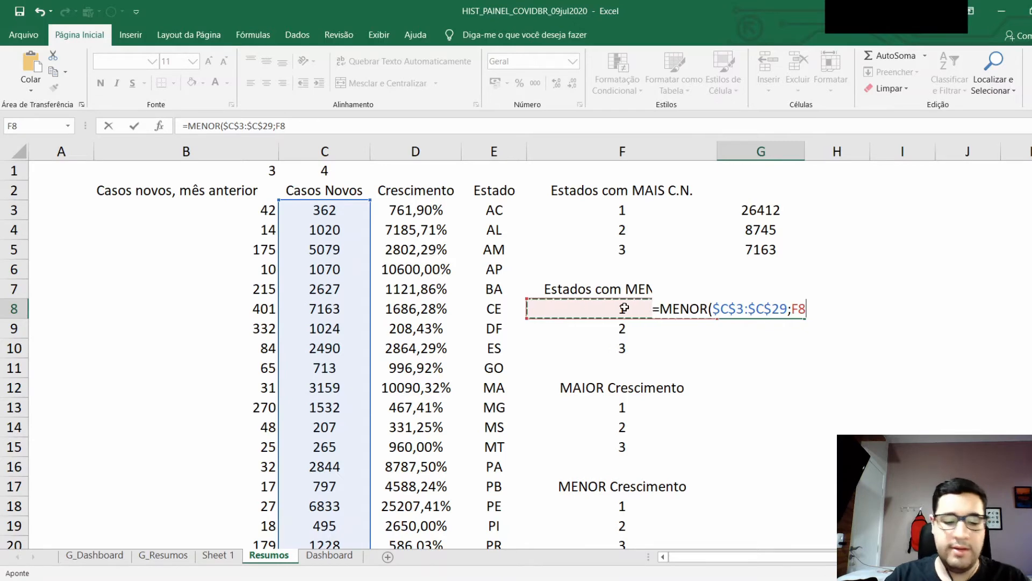
type(")")
key("Return")
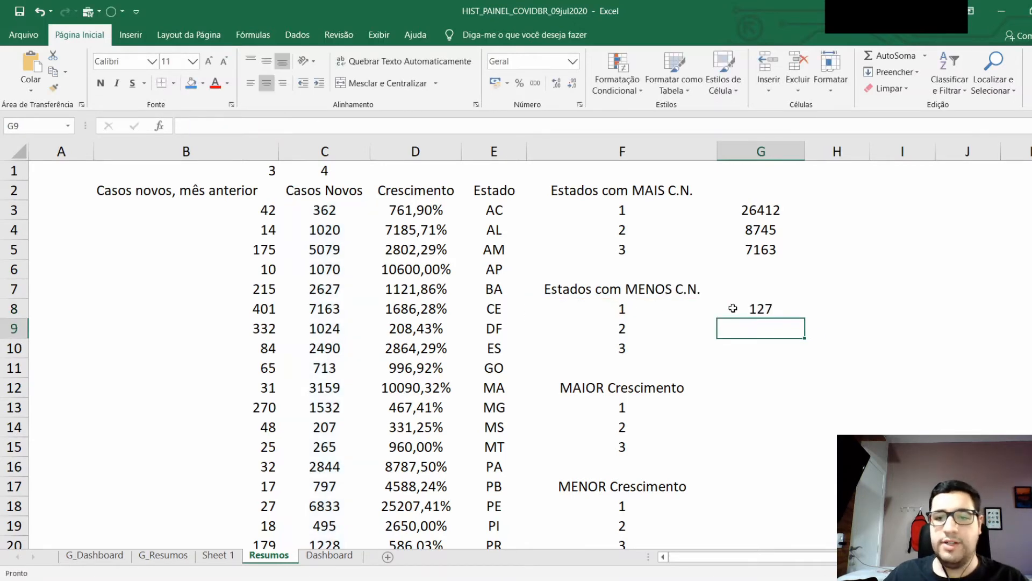
Step: Fill the MENOR formula from G8 down to rank 3 in G10 only, undoing any fill beyond that block
left_click(780, 309)
double_click(805, 320)
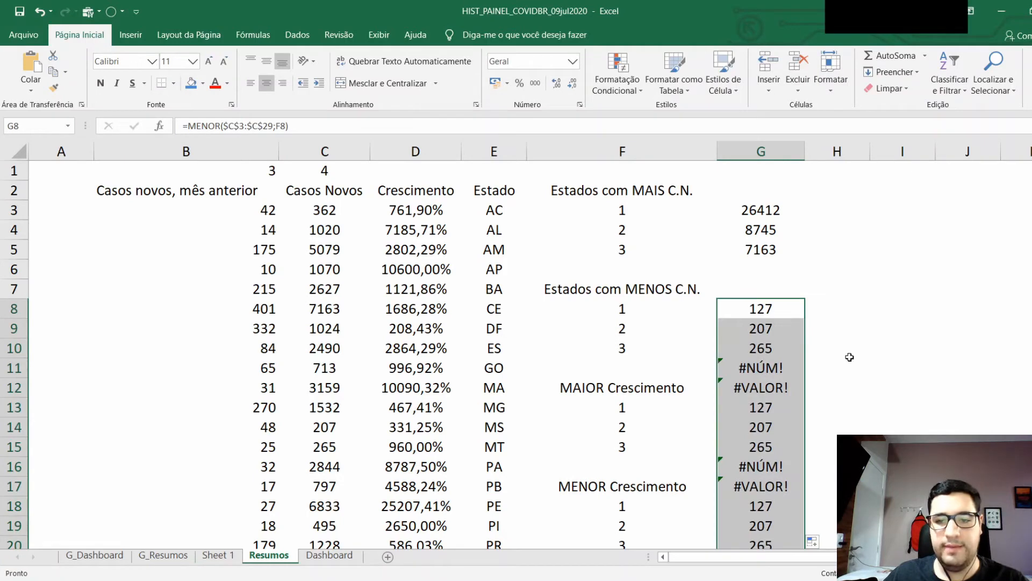
key("ctrl+z")
left_click_drag(805, 319, 804, 350)
left_click(853, 316)
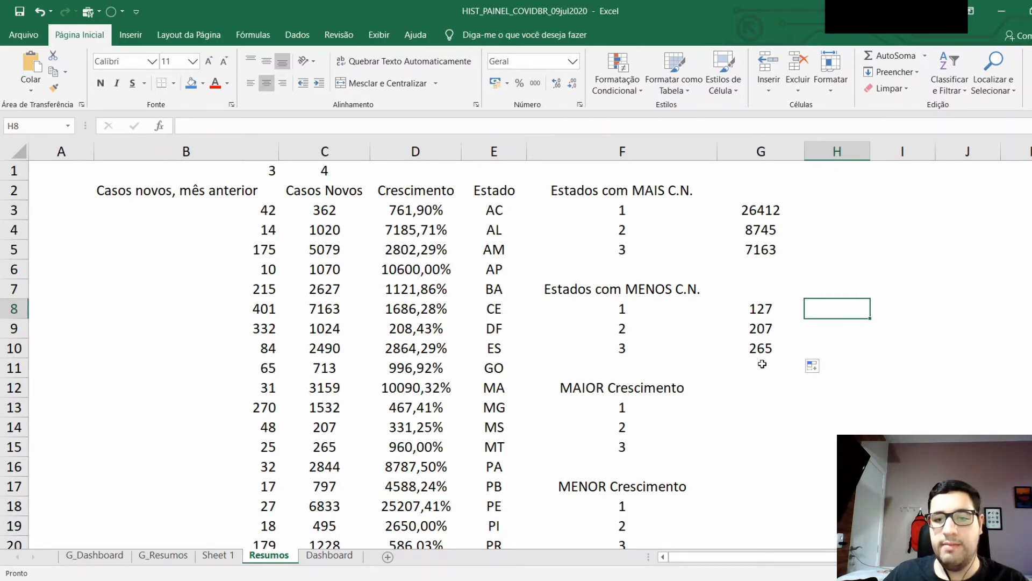
Step: Enter =MAIOR($D$3:$D$29;F13) in G13 for rank 1 of MAIOR Crescimento, and fill it down to rank 3 in G15
scroll(762, 364, "down", 1)
left_click(758, 343)
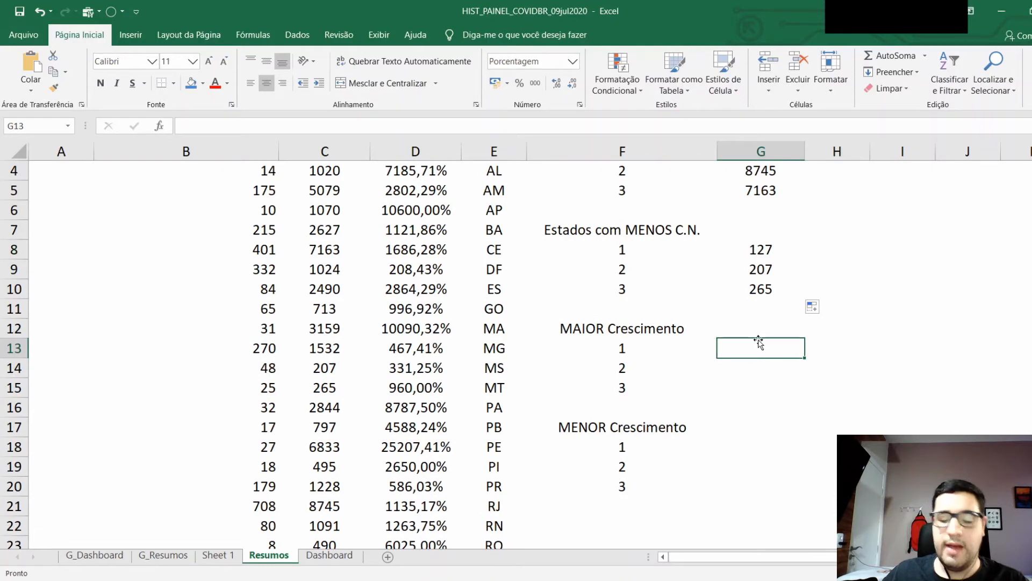
type("=MAIOR(")
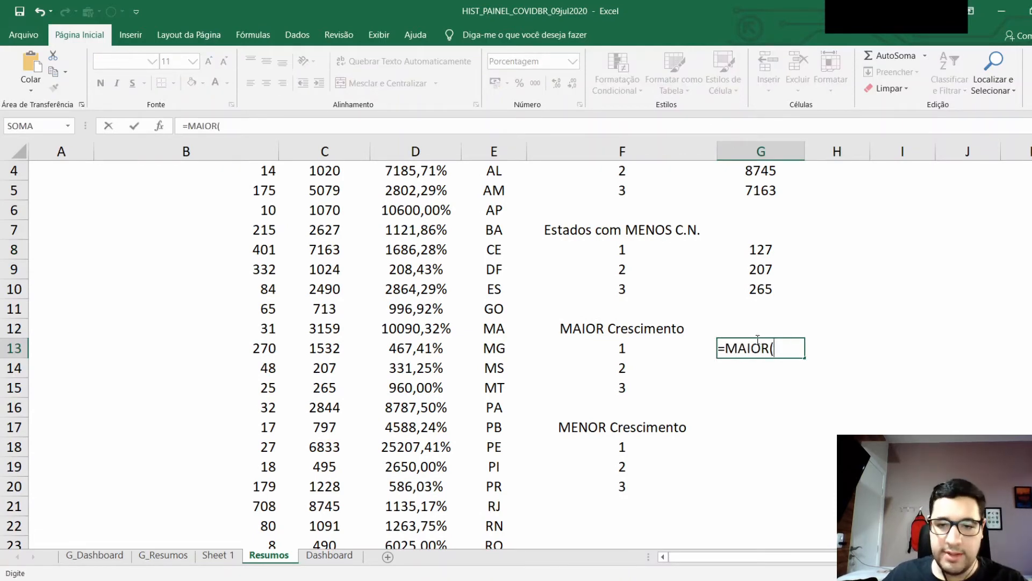
scroll(757, 338, "up", 1)
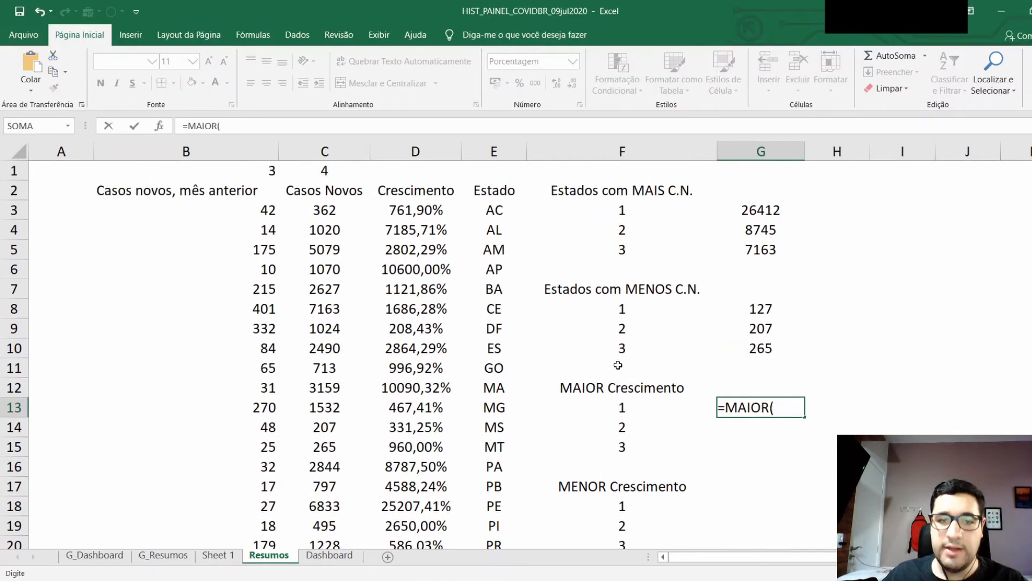
left_click(421, 210)
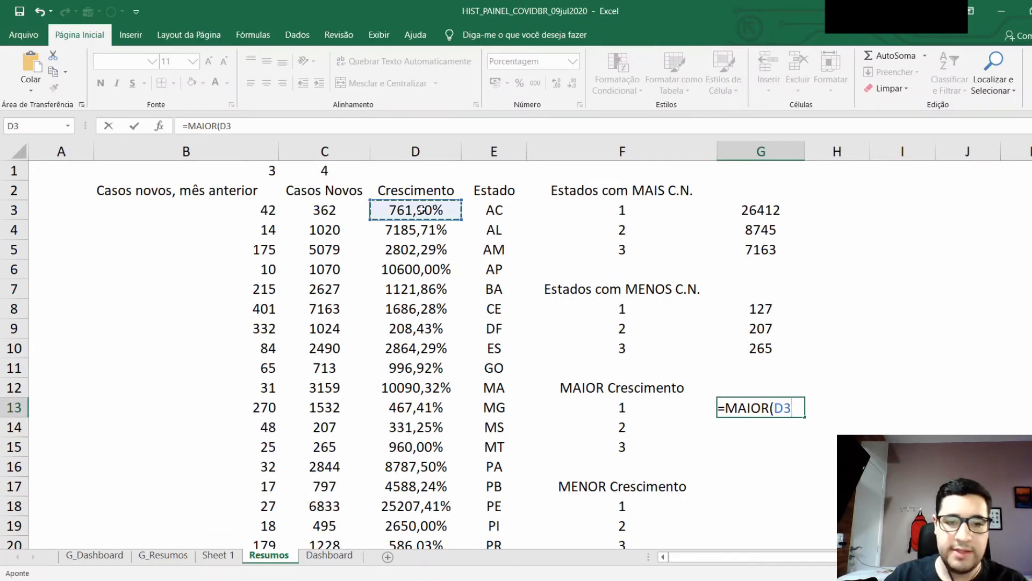
key("ctrl+shift+Down")
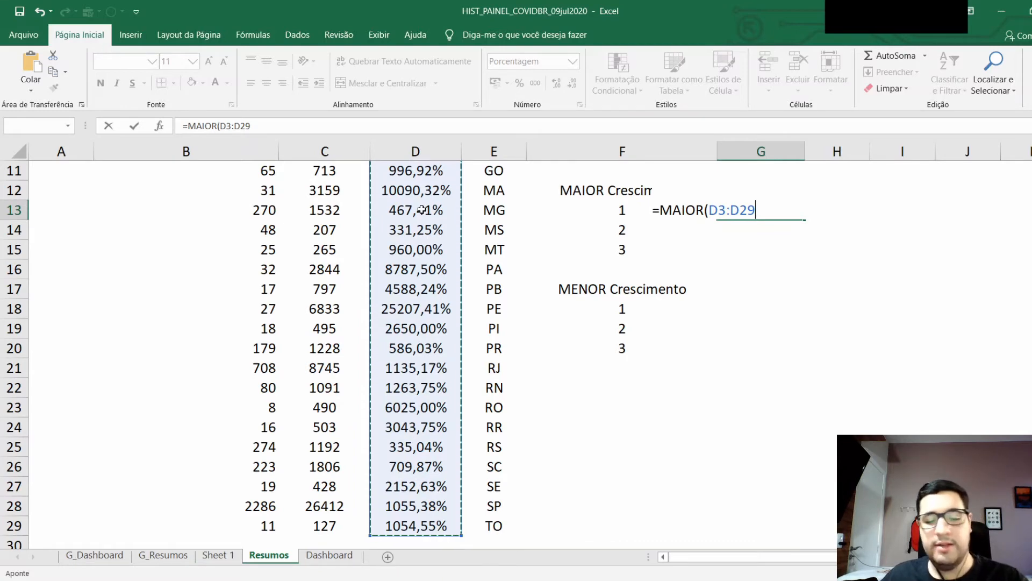
key("F4")
type(";")
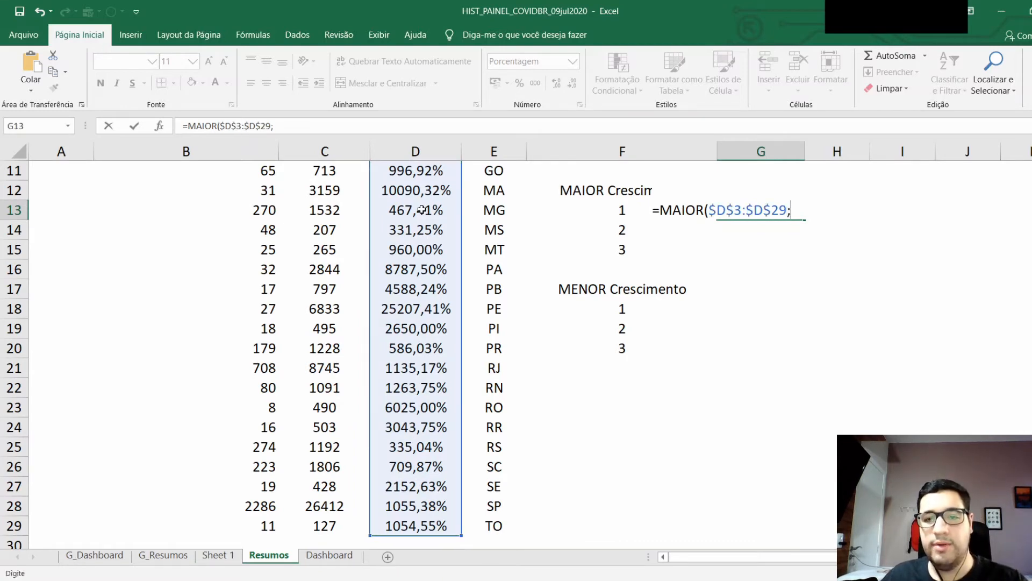
left_click(603, 211)
key("Return")
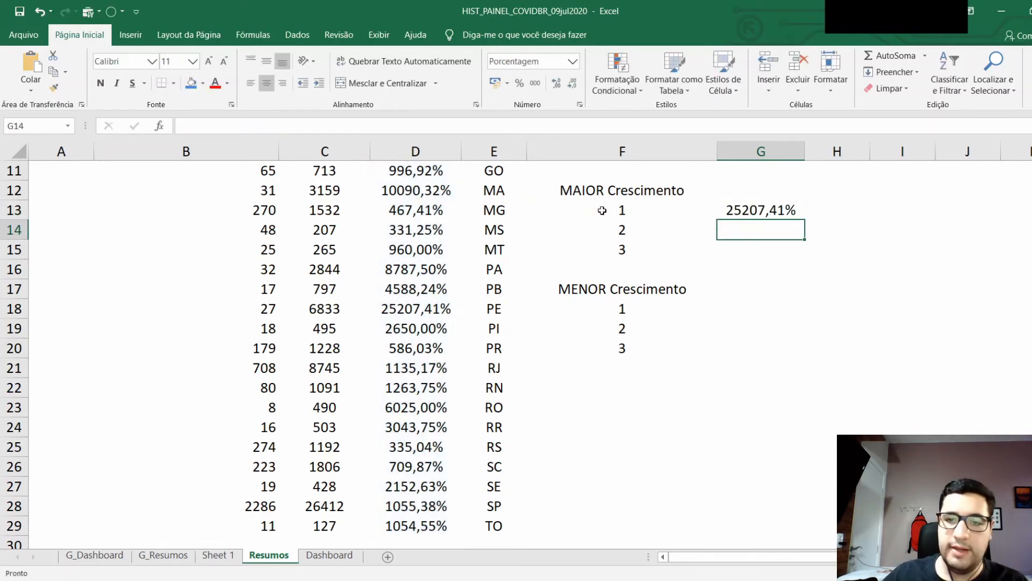
left_click(738, 196)
left_click_drag(805, 221, 801, 259)
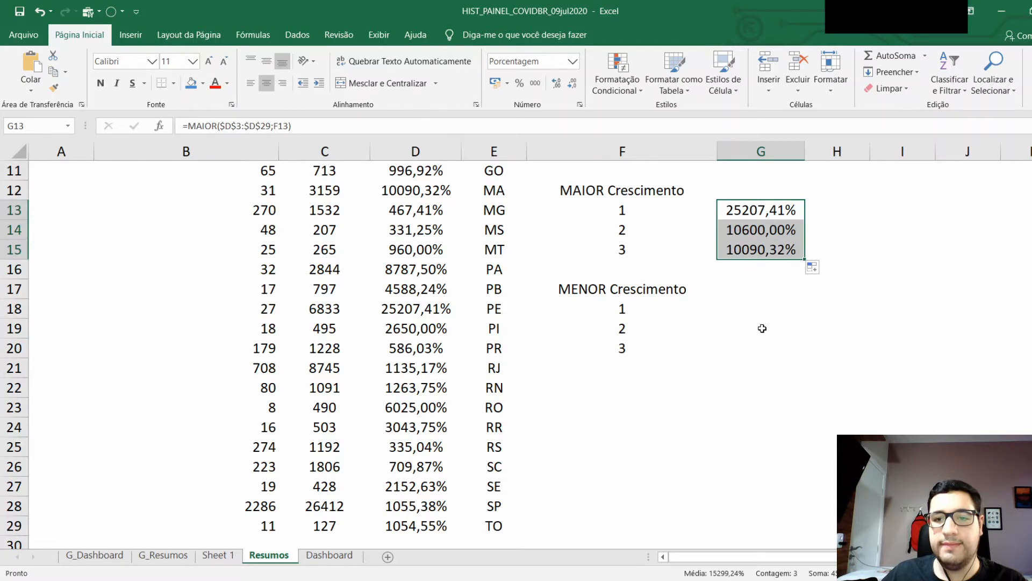
Step: Enter =MENOR($D$3:$D$29;F18) in G18 to return the lowest growth value for rank 1 of MENOR Crescimento
left_click(761, 291)
left_click(758, 306)
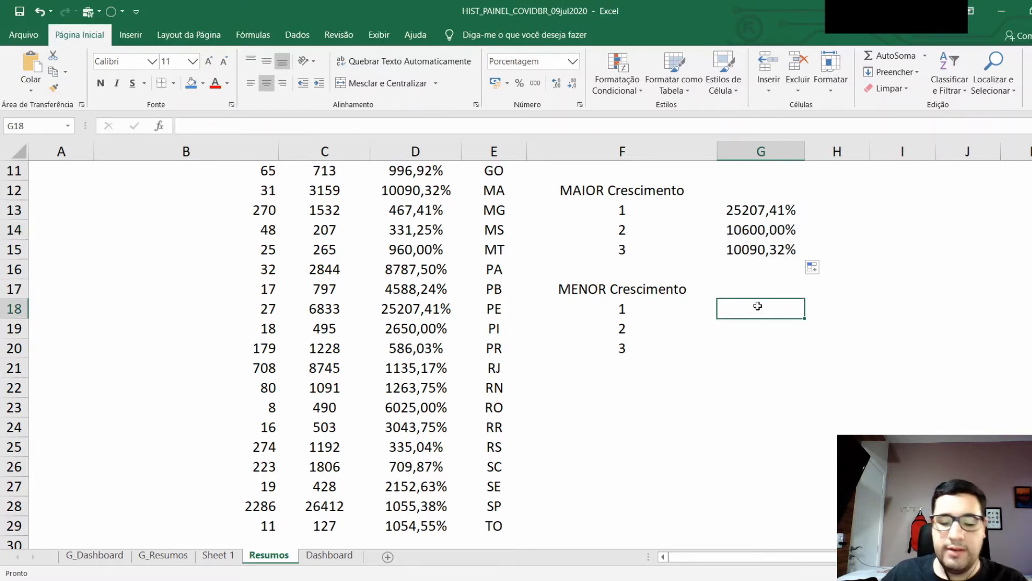
type("=MEN")
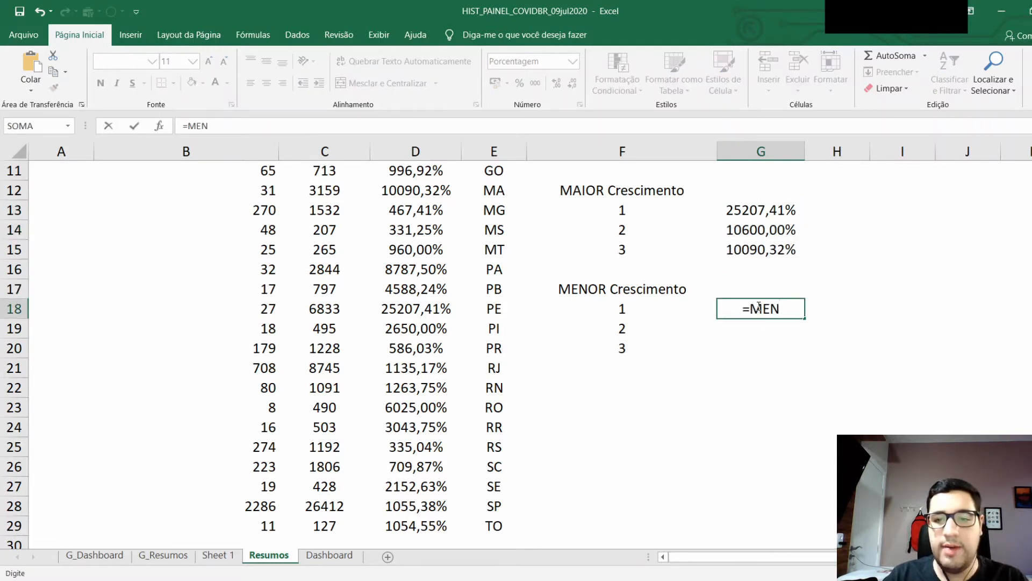
type("OR(")
scroll(432, 218, "up", 4)
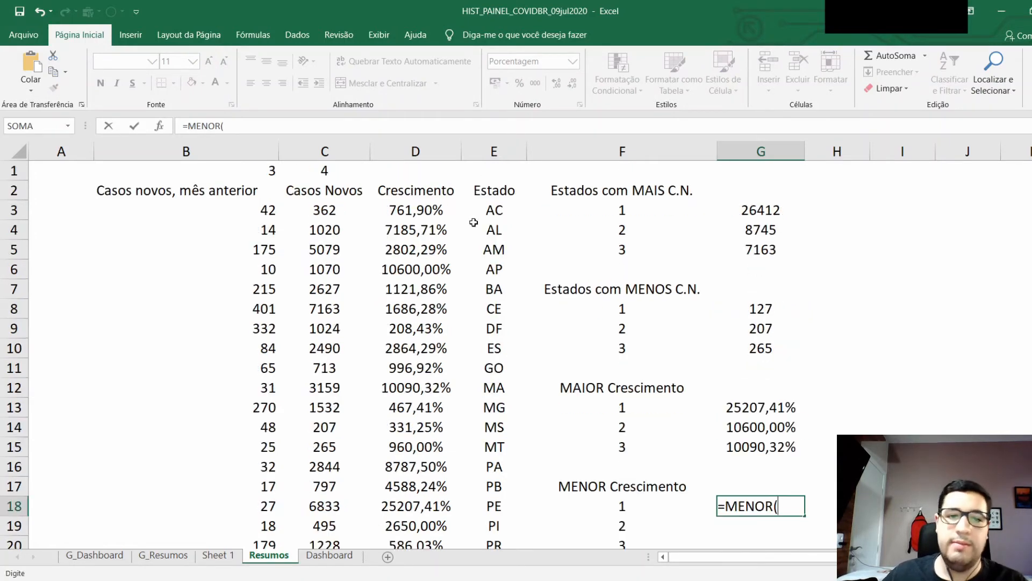
left_click(433, 219)
key("ctrl+shift+Down")
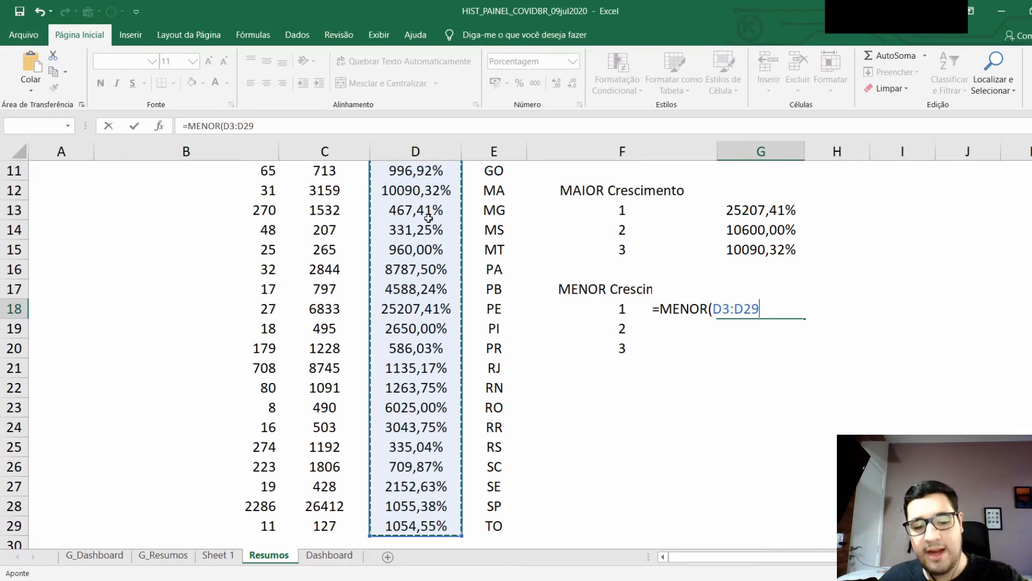
key("F4")
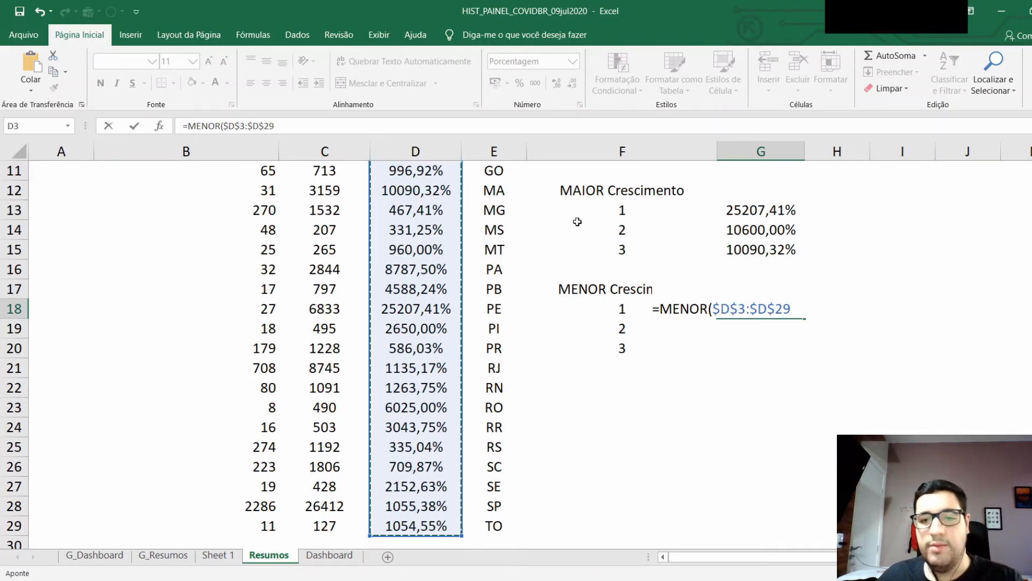
type(";")
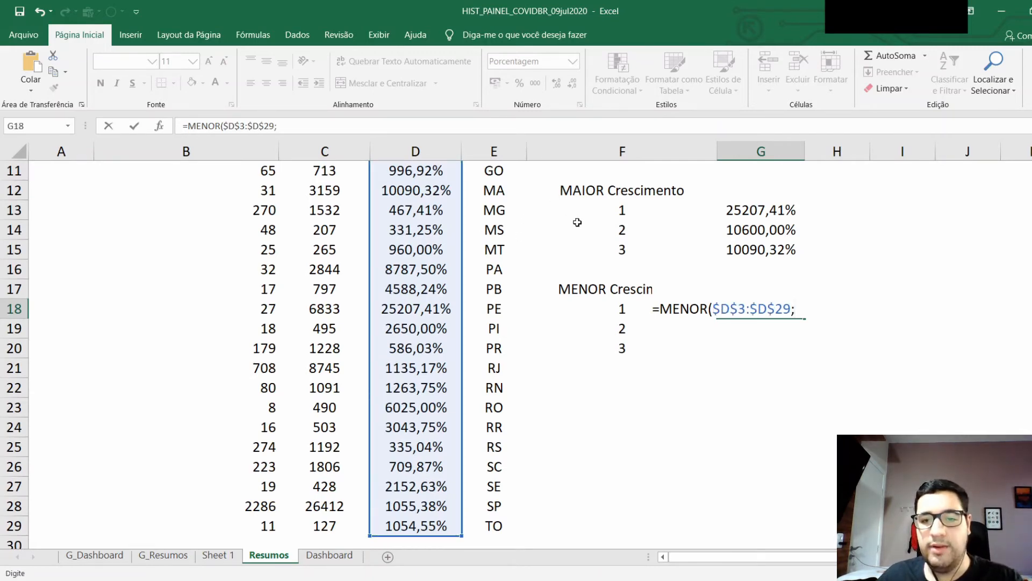
left_click(626, 311)
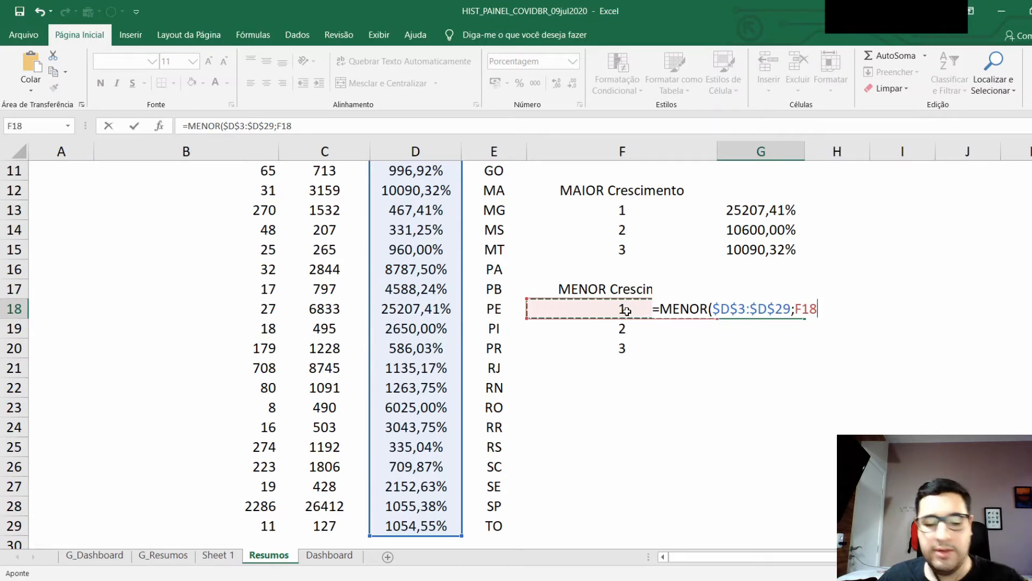
key("Return")
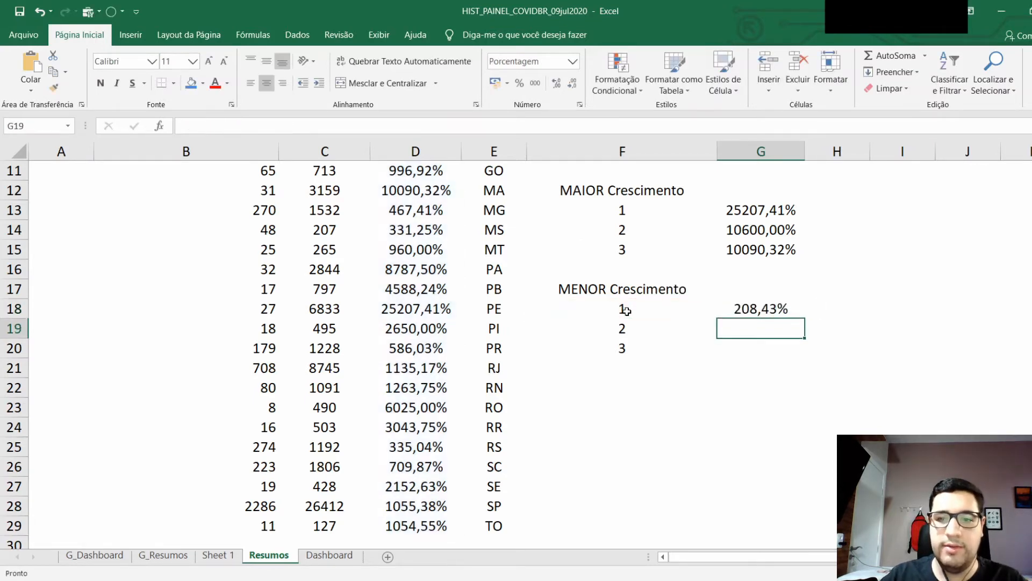
Step: Fill the MENOR formula from G18 down to rank 3 in G20
left_click(798, 304)
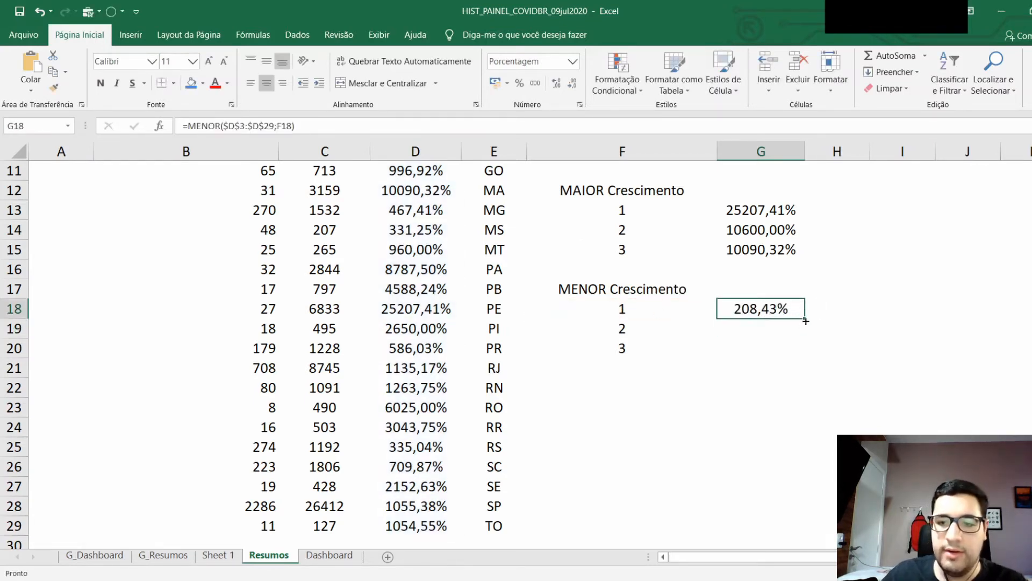
left_click_drag(806, 319, 803, 357)
left_click(834, 289)
Step: Compare the top new-cases value in G3 with the matching row and its state in the data table
scroll(834, 288, "up", 4)
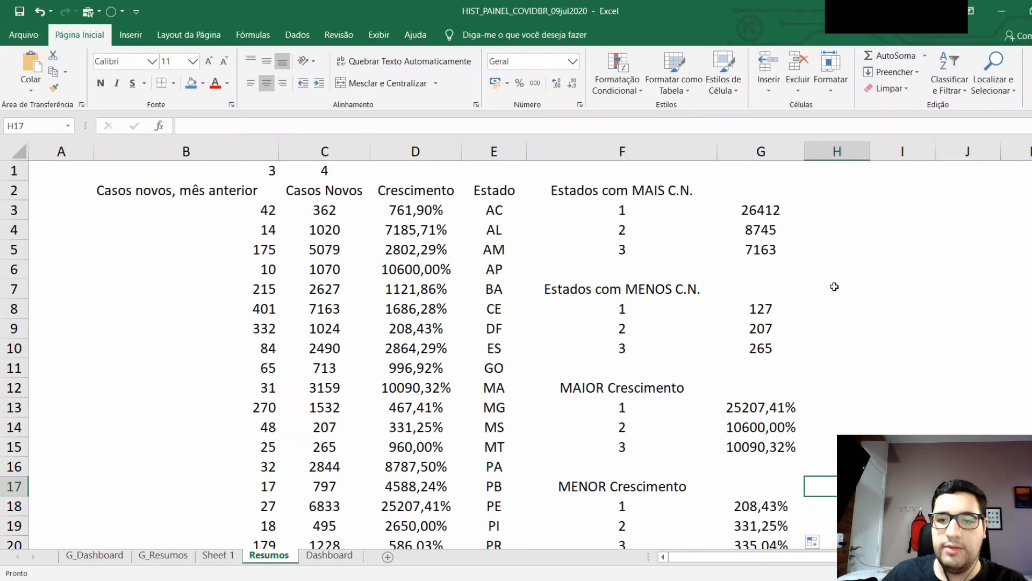
left_click(820, 210)
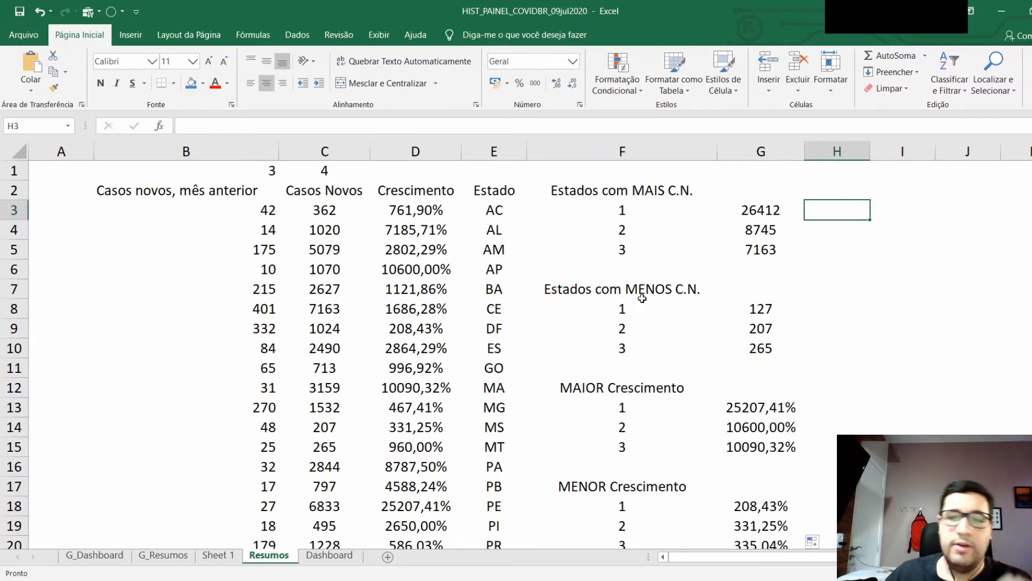
left_click(769, 213)
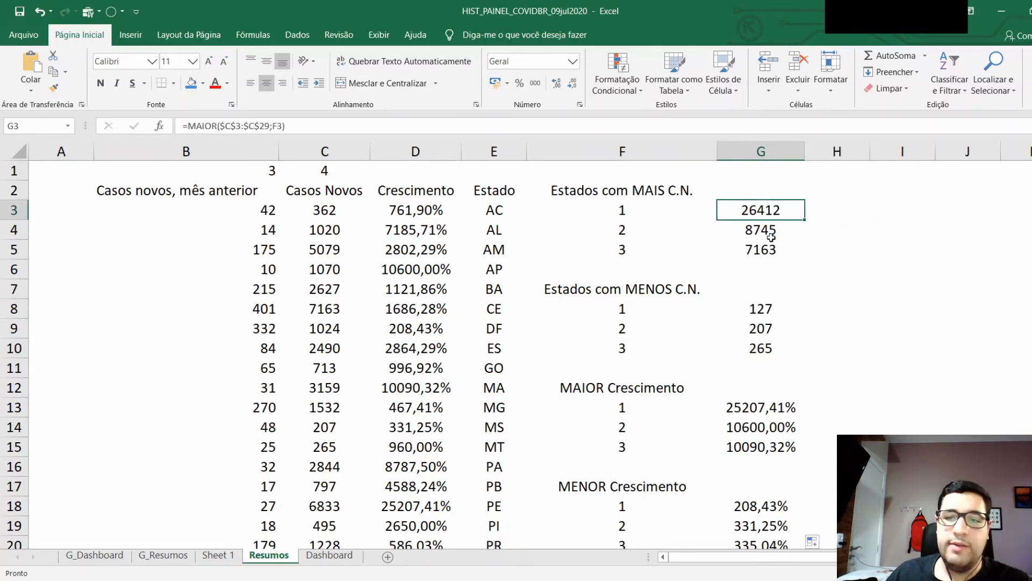
scroll(482, 369, "down", 3)
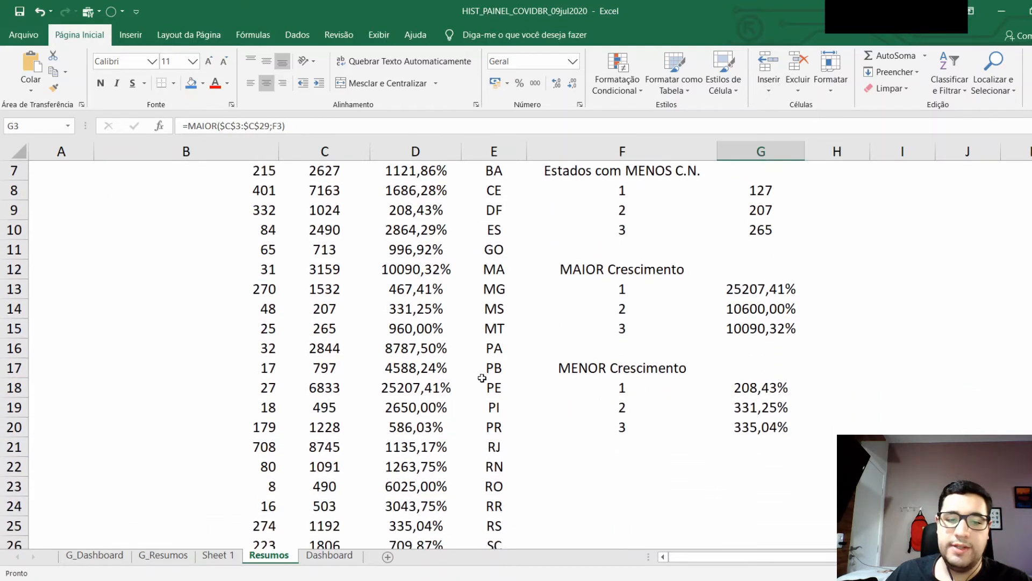
left_click_drag(307, 533, 495, 532)
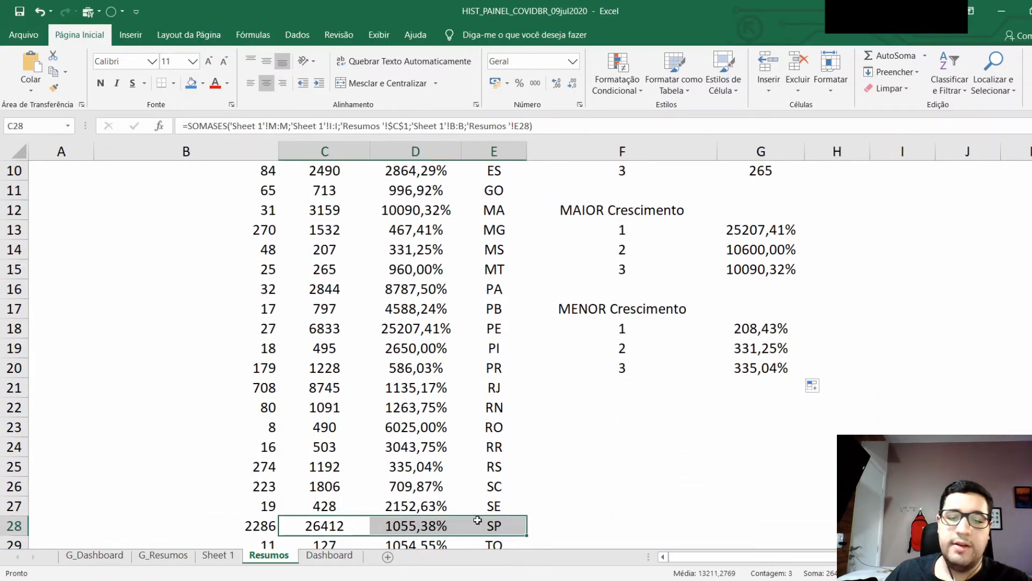
scroll(804, 316, "up", 3)
Step: Start a PROCV formula in H3 with G3 as the lookup value and C3:E29 as the table range
left_click(806, 205)
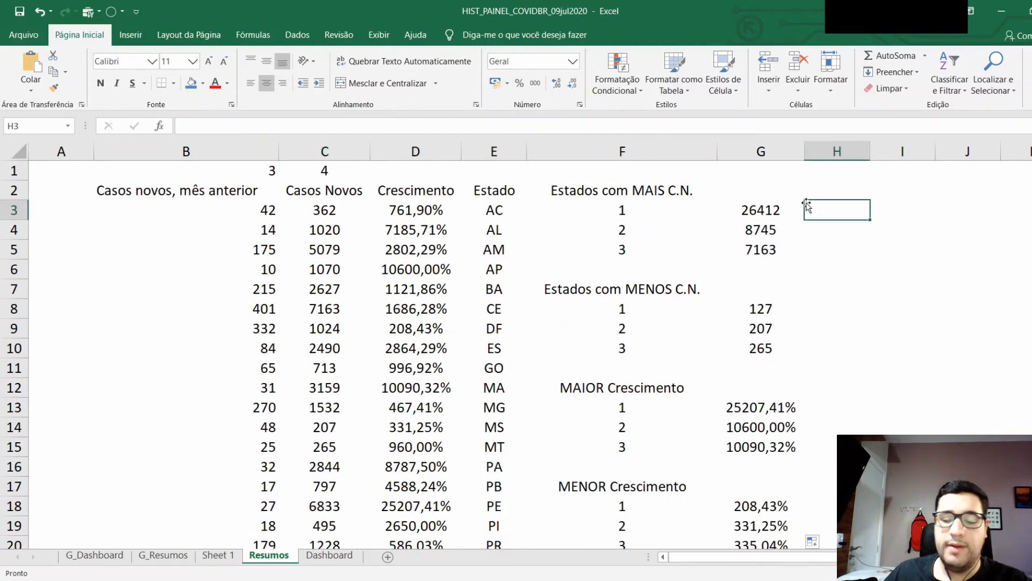
type("=PR")
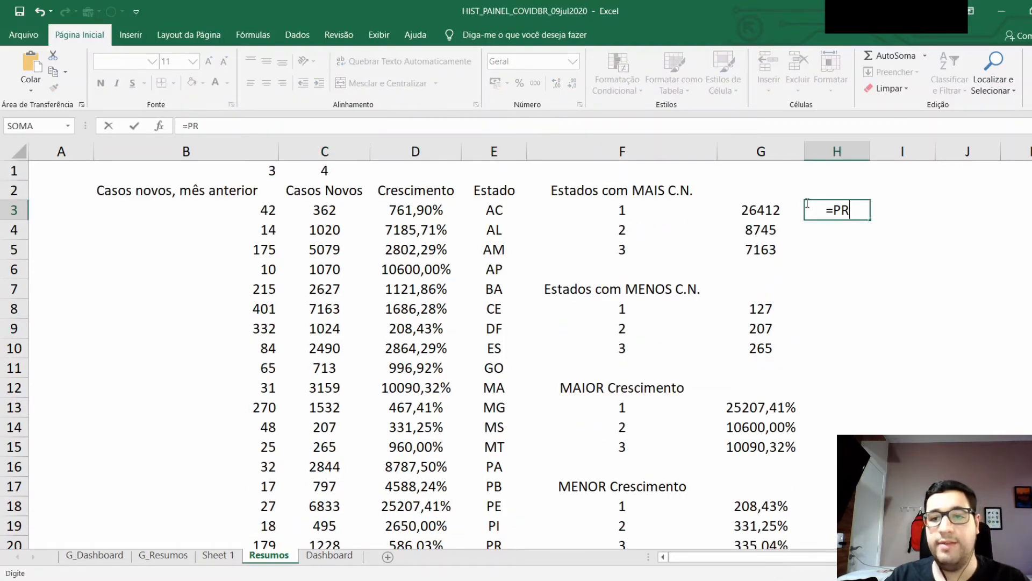
type("OCV(")
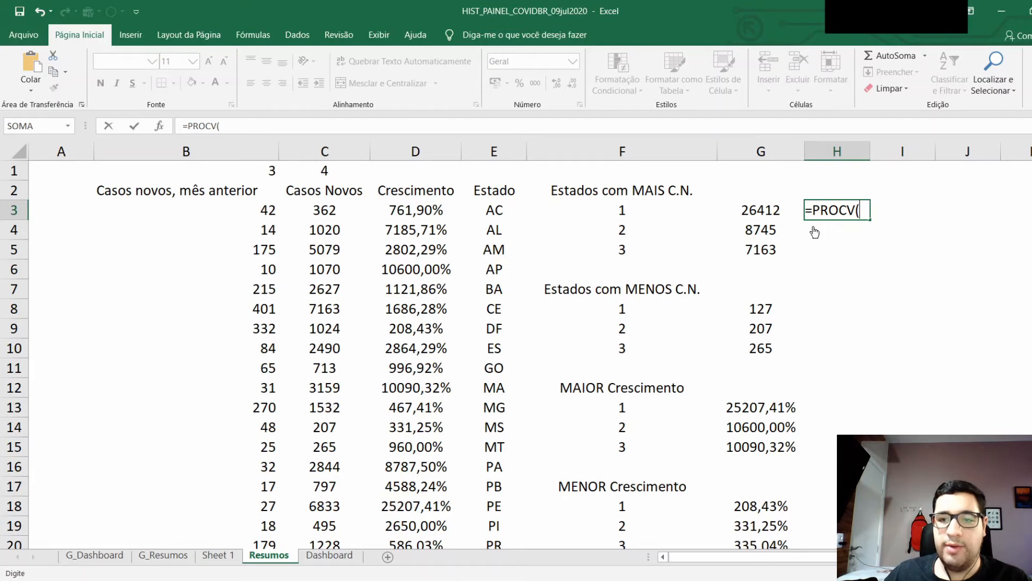
left_click(757, 209)
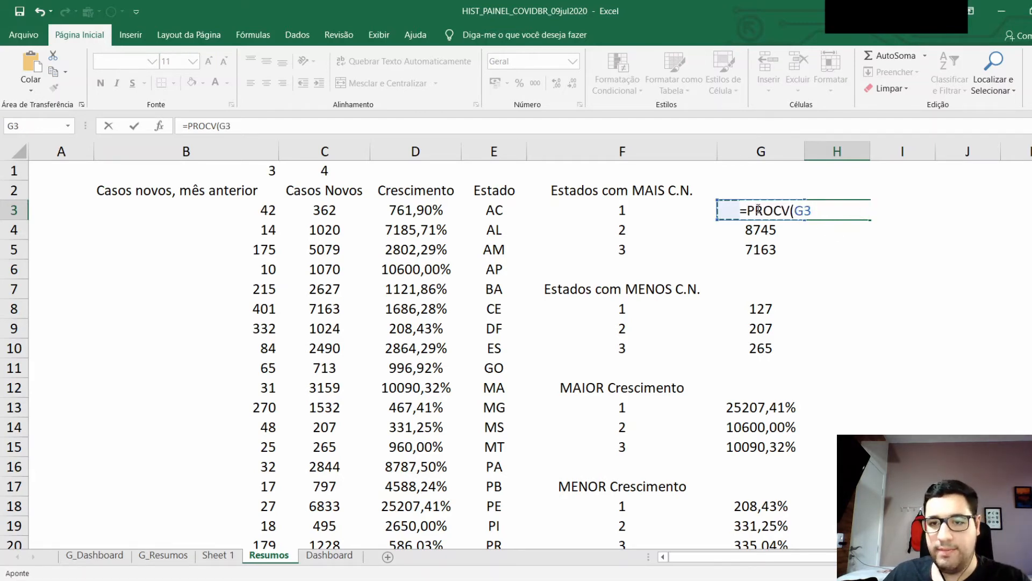
type(";")
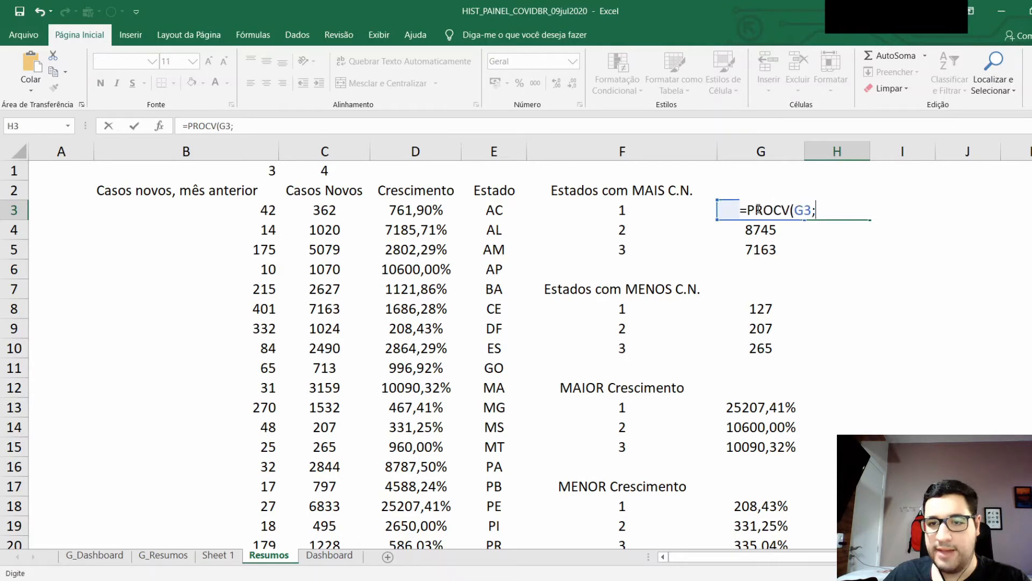
left_click(347, 214)
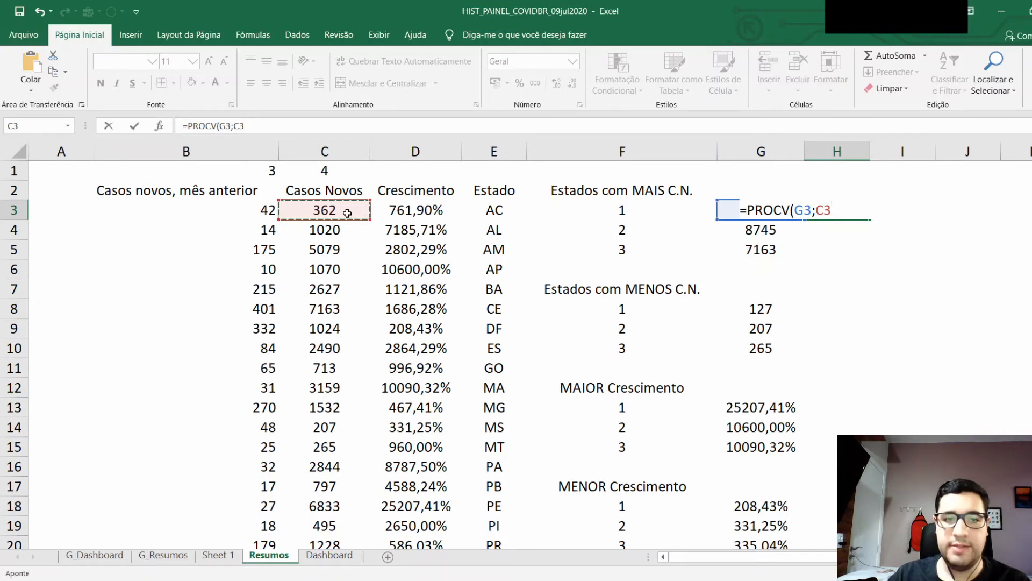
key("shift+Right")
key("shift+Right")
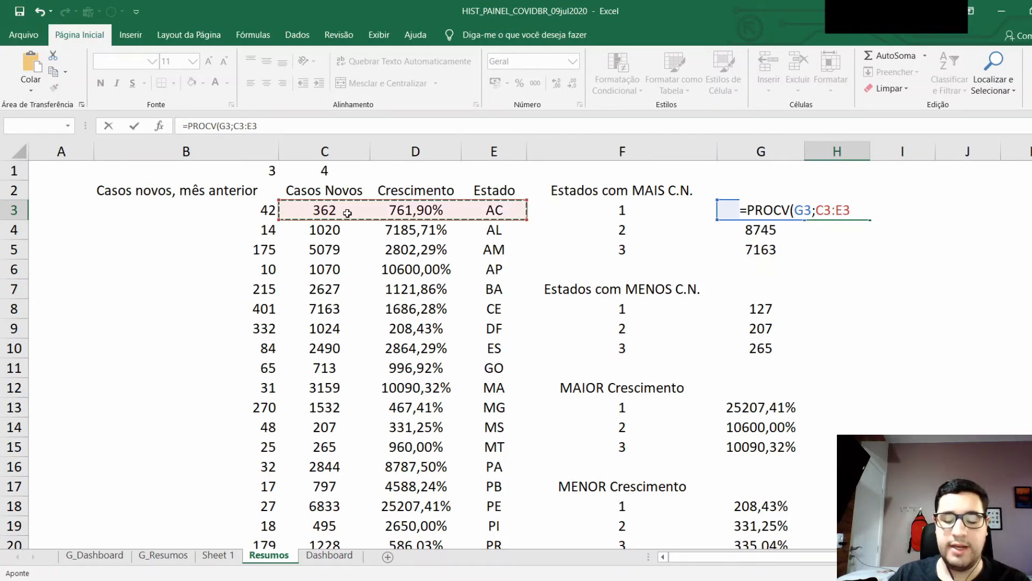
key("ctrl+shift+Down")
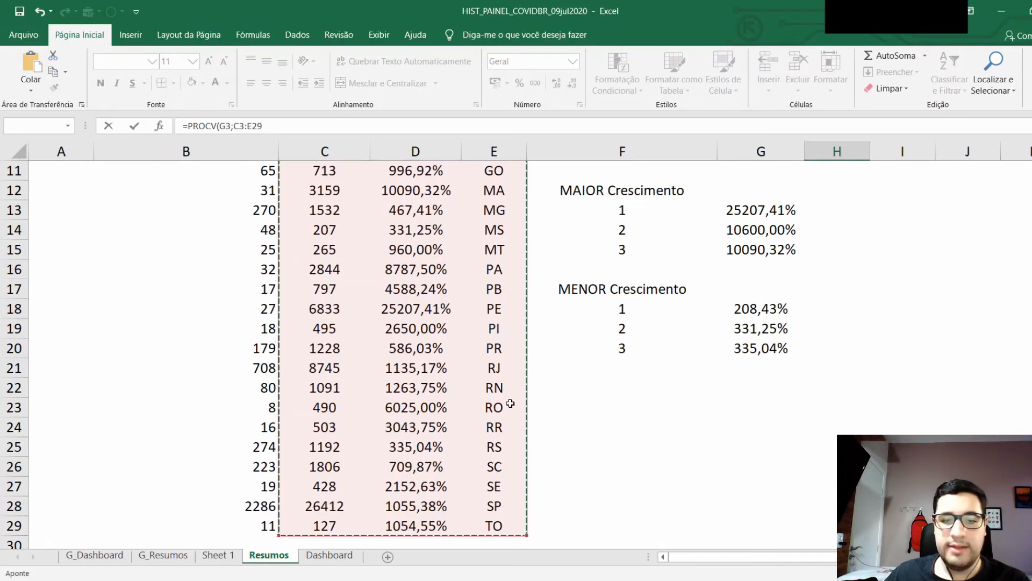
scroll(700, 350, "up", 3)
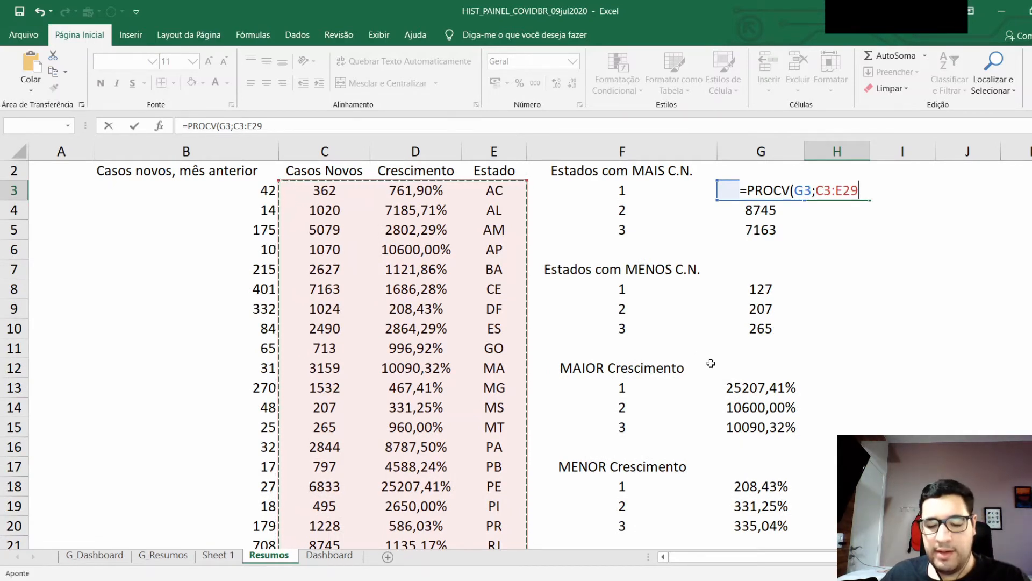
Step: Complete the H3 formula as =PROCV(G3;C3:E29;3;0) to return the state from the third column by exact match
type(";")
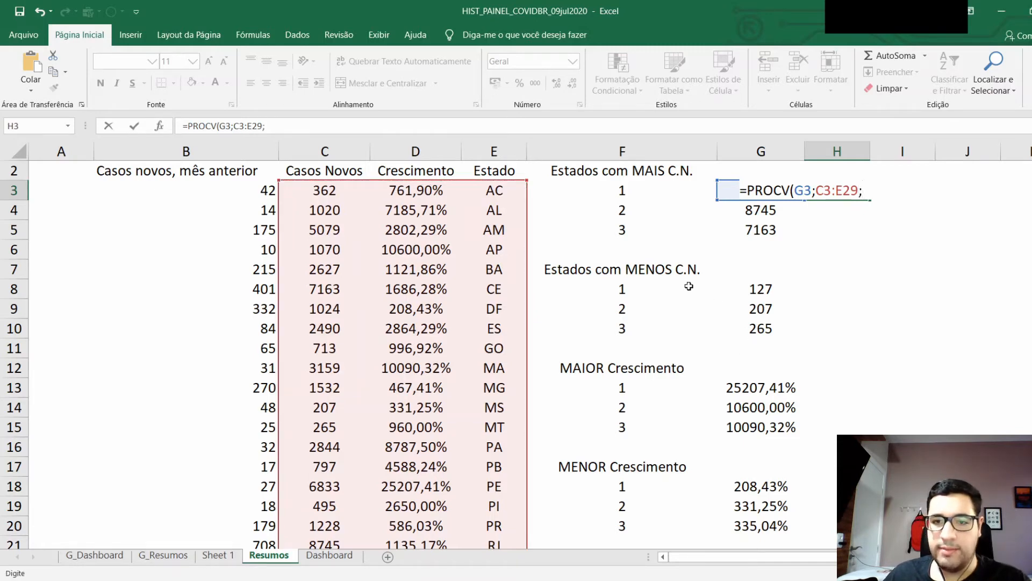
scroll(675, 279, "down", 2)
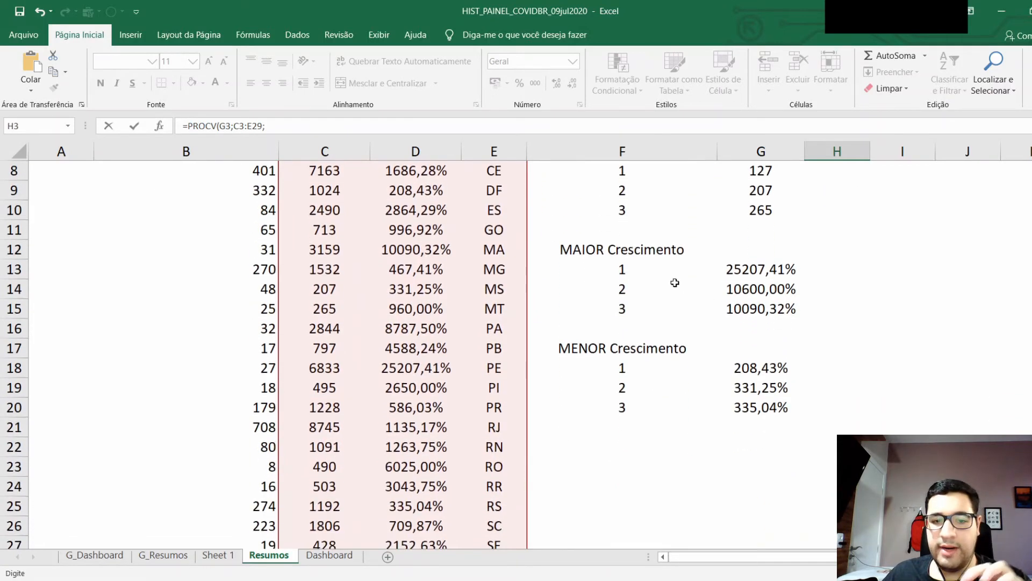
scroll(484, 391, "down", 2)
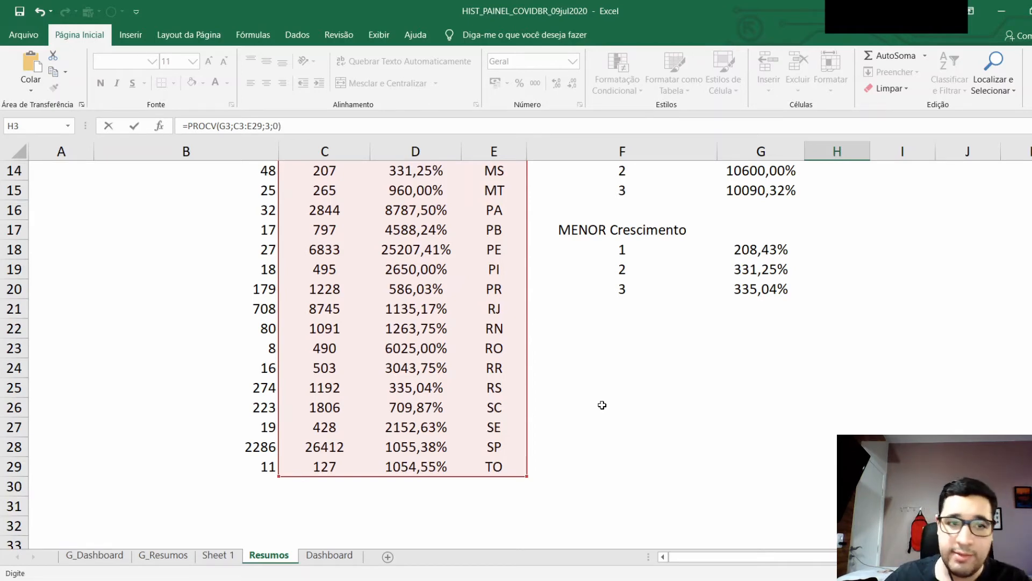
scroll(602, 404, "up", 5)
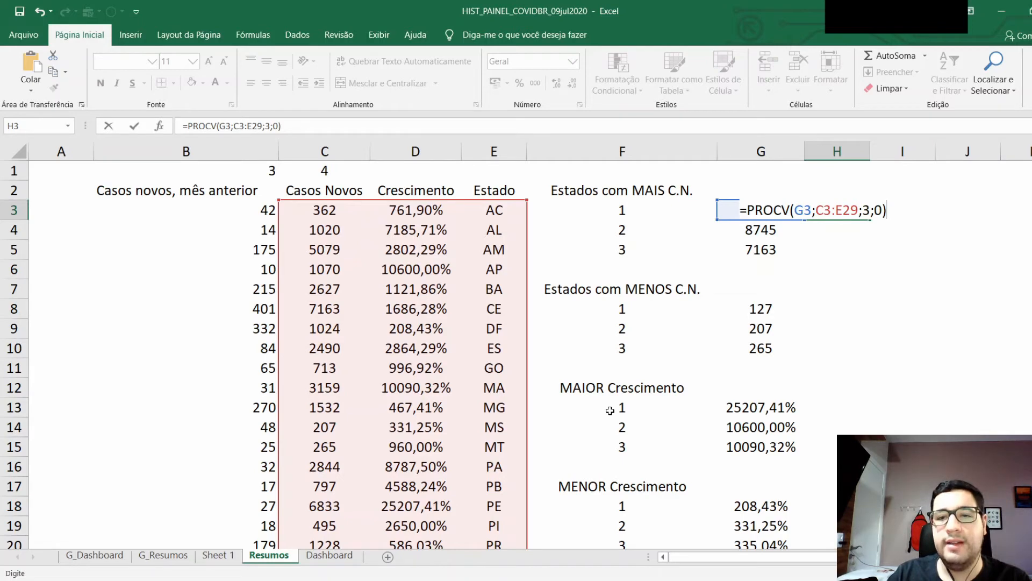
key("Return")
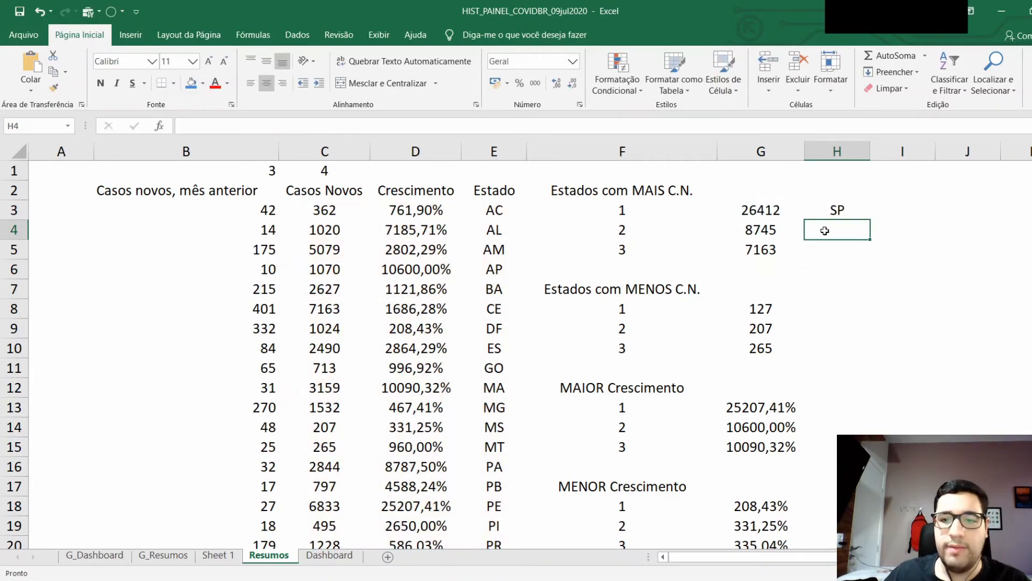
Step: Make the table range in the H3 PROCV formula absolute as $C$3:$E$29
left_click(840, 204)
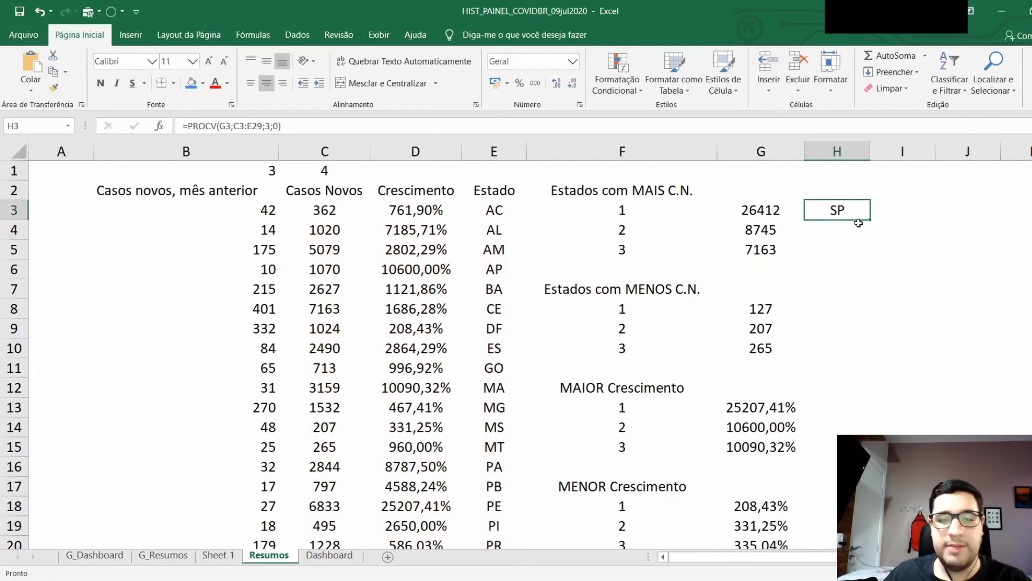
key("F2")
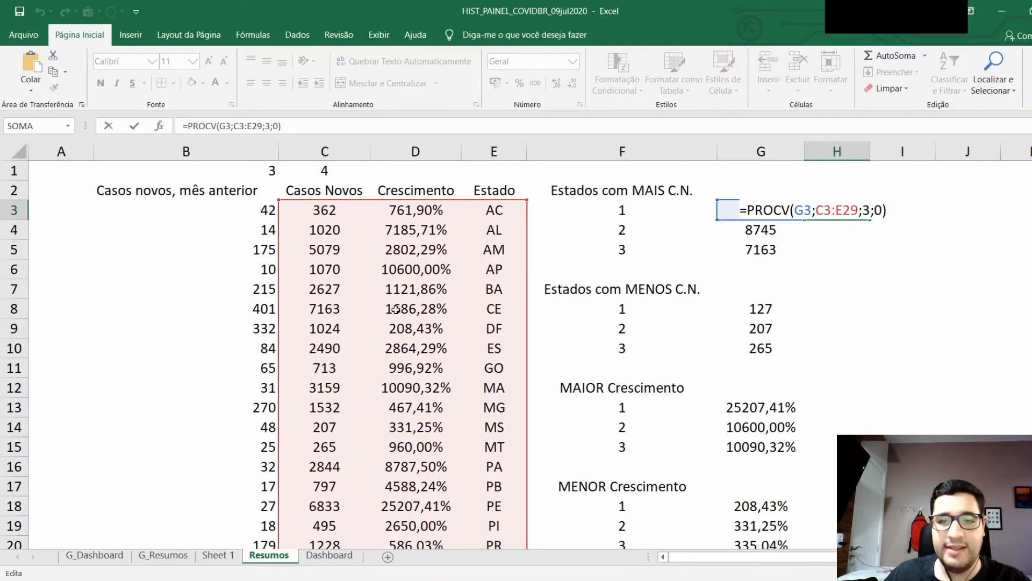
left_click_drag(859, 211, 817, 211)
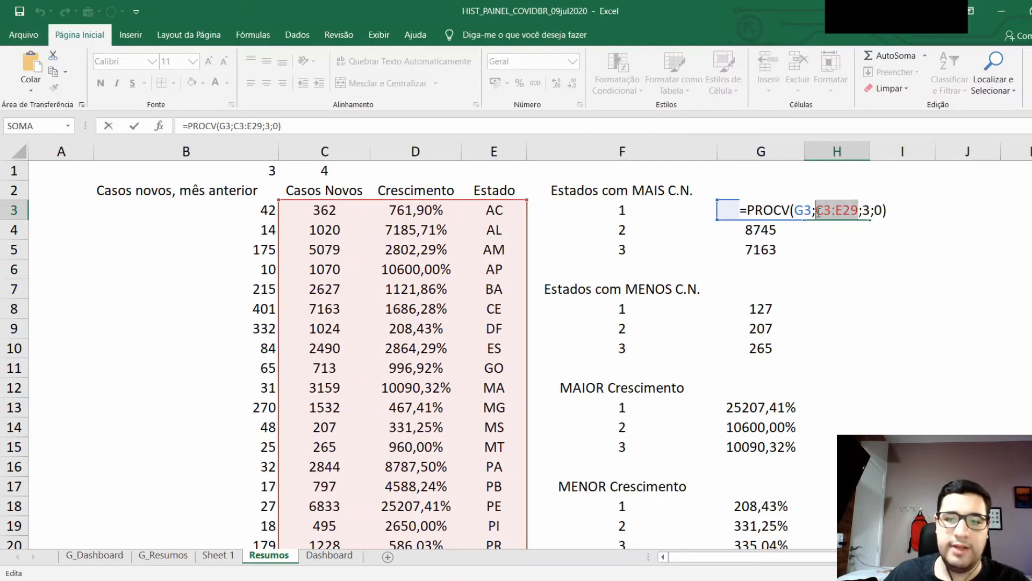
key("F4")
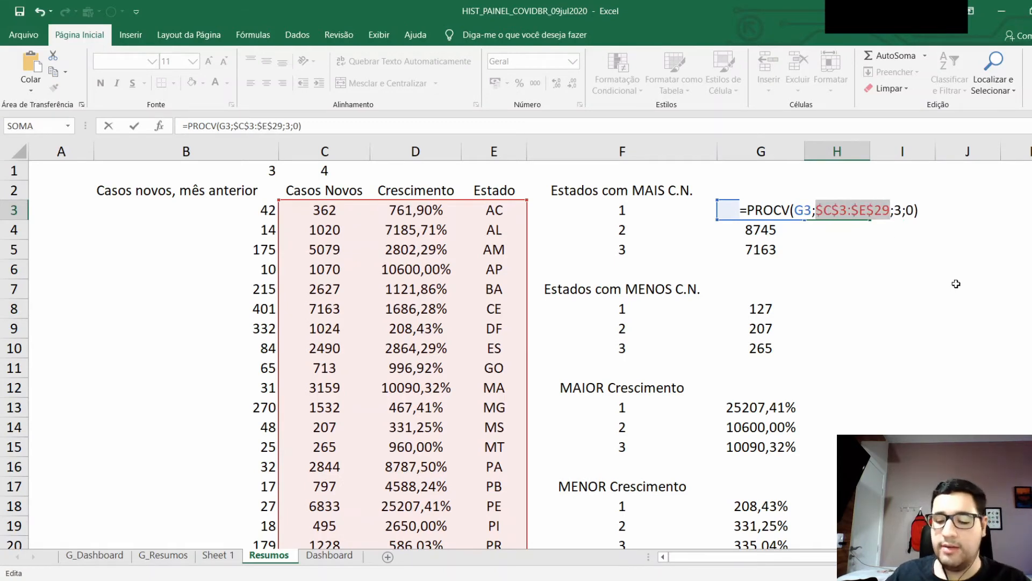
key("Return")
Step: Fill the PROCV formula from H3 down to rank 3 in H5
left_click(825, 210)
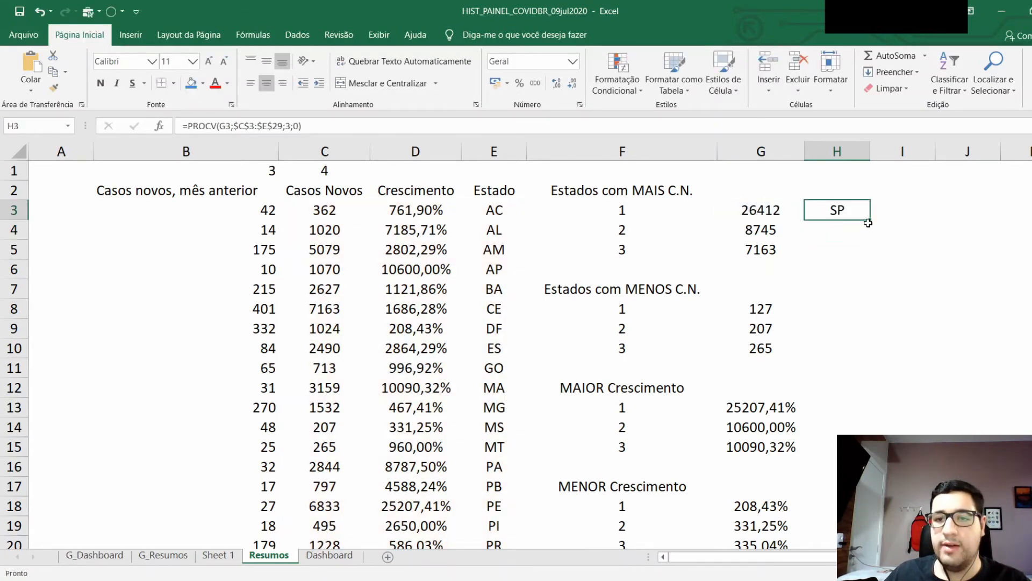
left_click_drag(868, 222, 867, 255)
left_click(924, 215)
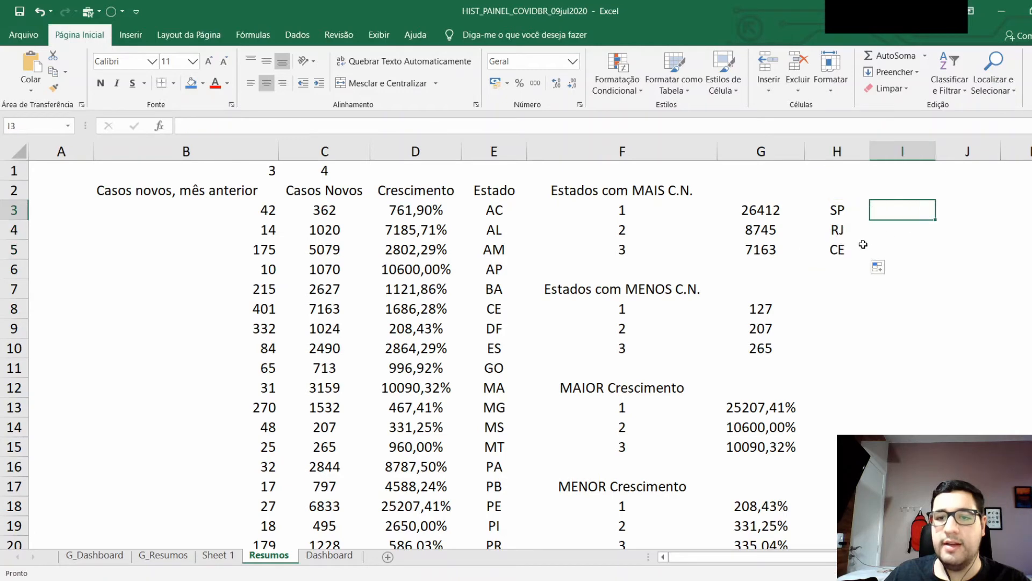
Step: Copy the formula text =PROCV(G3;$C$3:$E$29;3;0) from H3 into H8, beside rank 1 of Estados com MENOS C.N
left_click(825, 301)
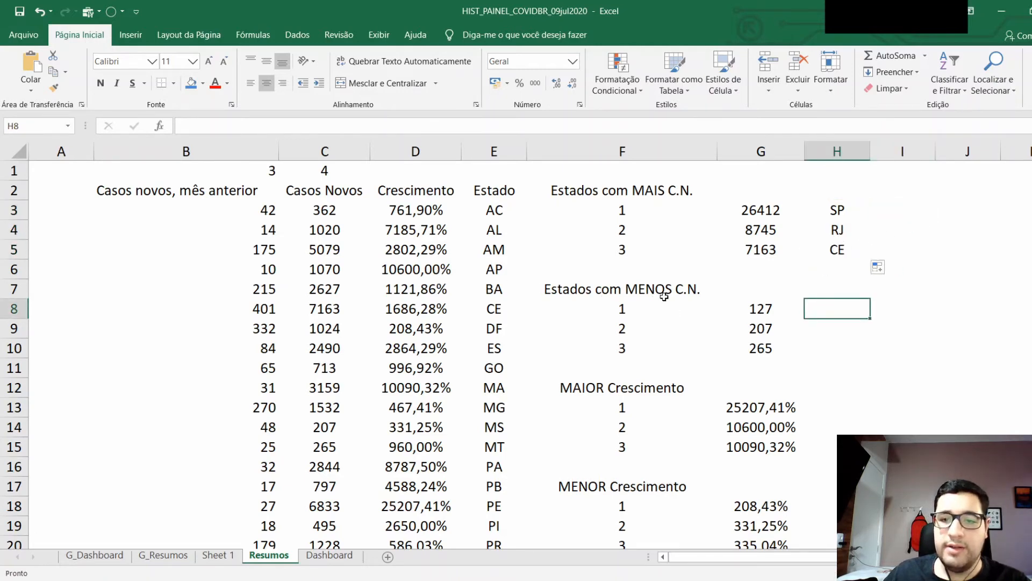
left_click(827, 209)
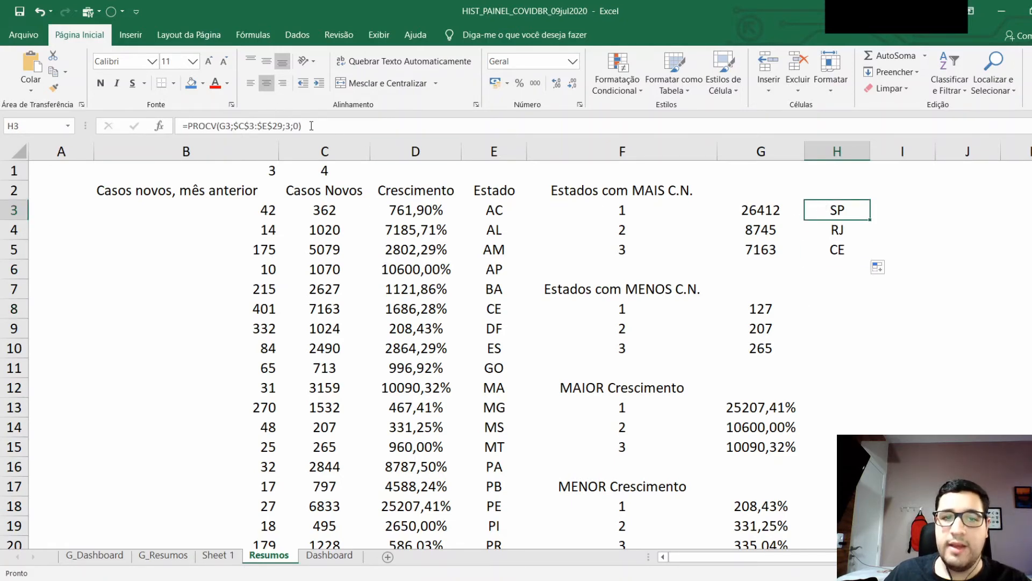
left_click_drag(310, 126, 177, 130)
key("ctrl+c")
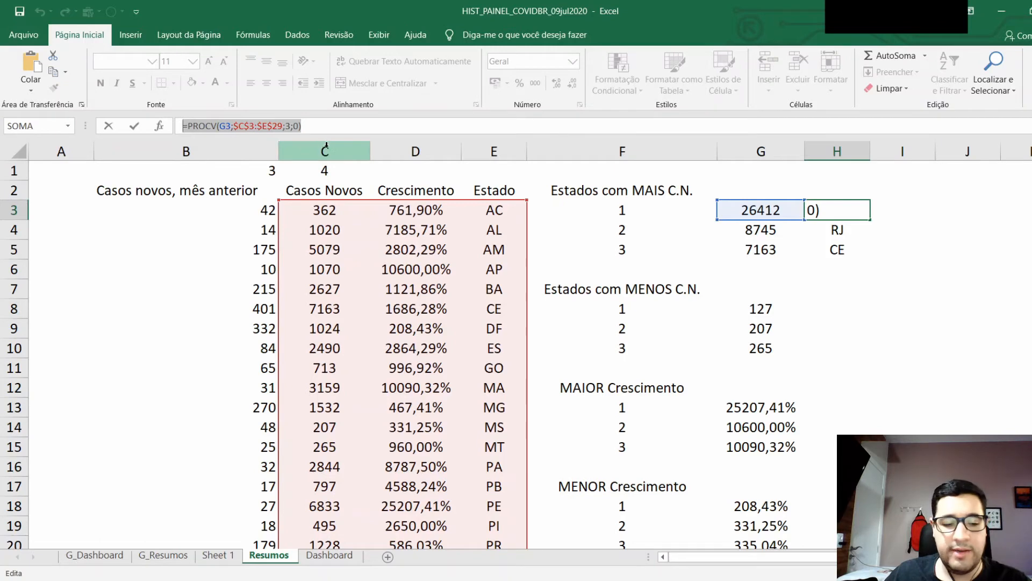
key("Escape")
left_click(833, 302)
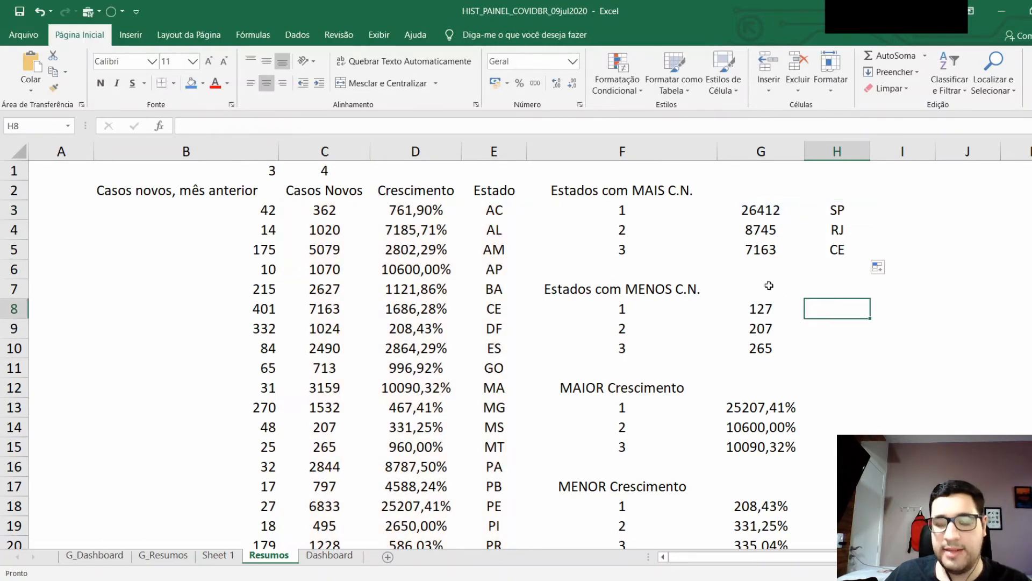
left_click(250, 125)
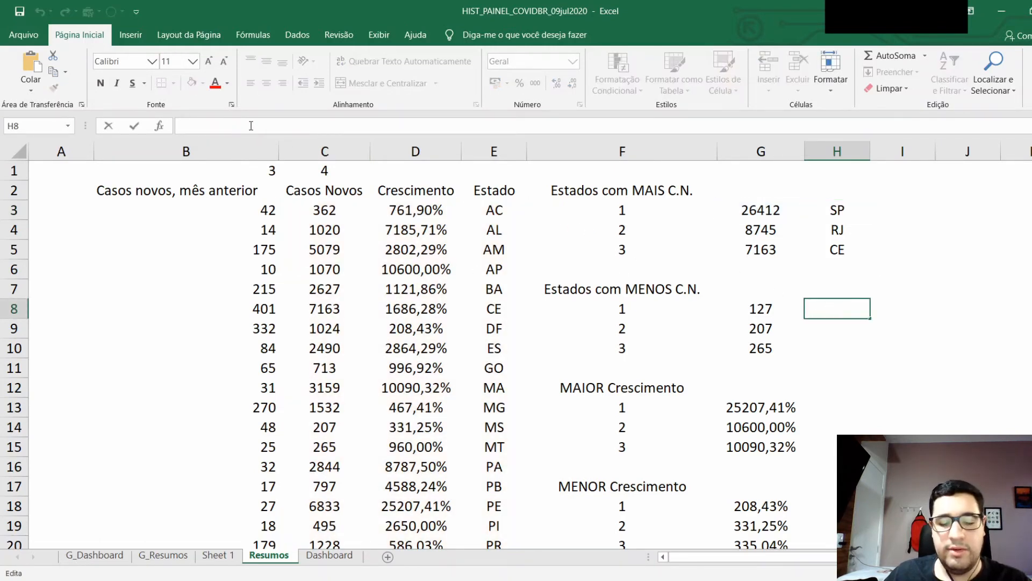
key("ctrl+v")
key("Return")
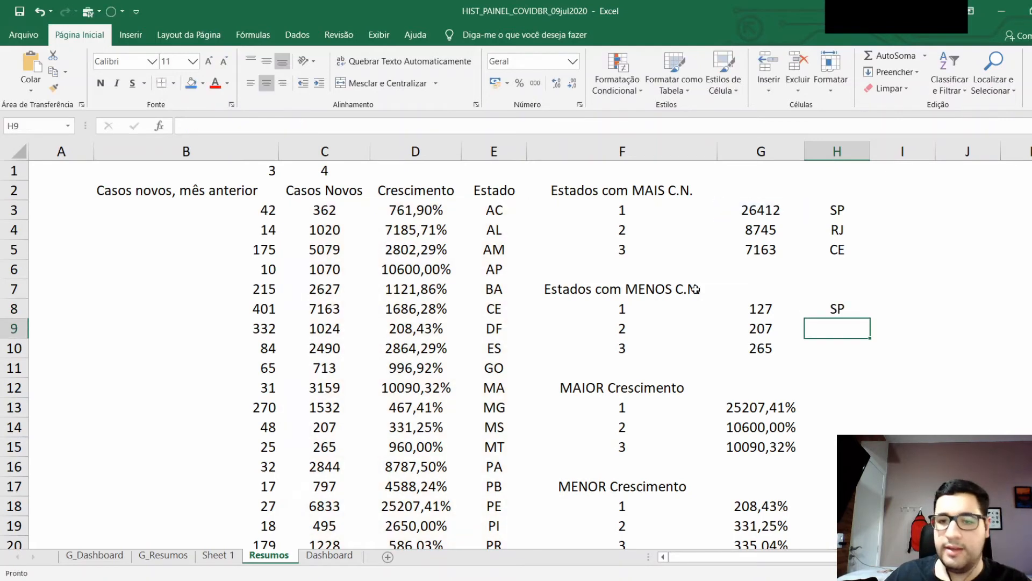
Step: Change the lookup value of the PROCV formula in H8 to G8
left_click(837, 311)
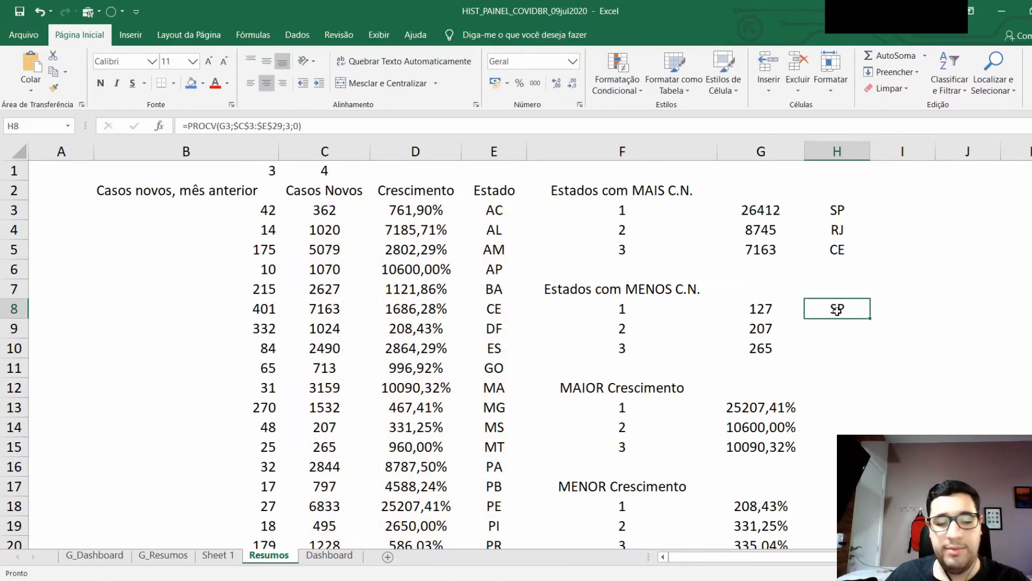
double_click(837, 310)
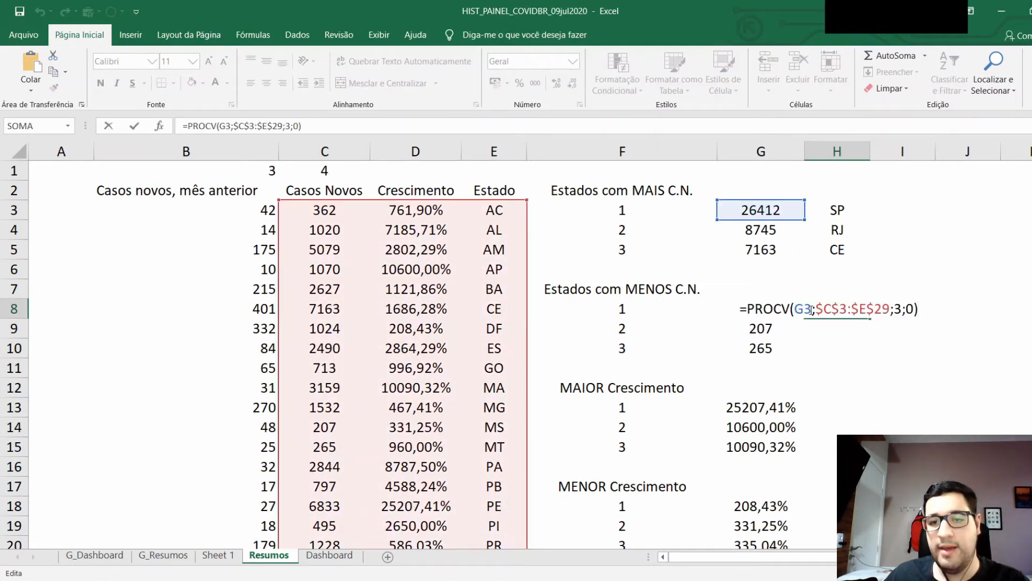
left_click_drag(811, 311, 795, 311)
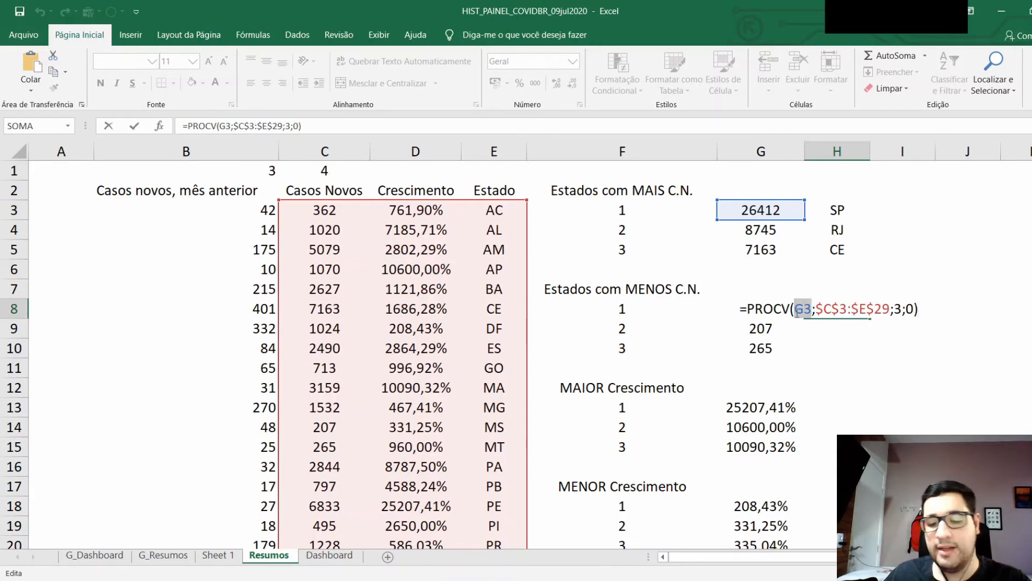
key("BackSpace")
left_click(724, 312)
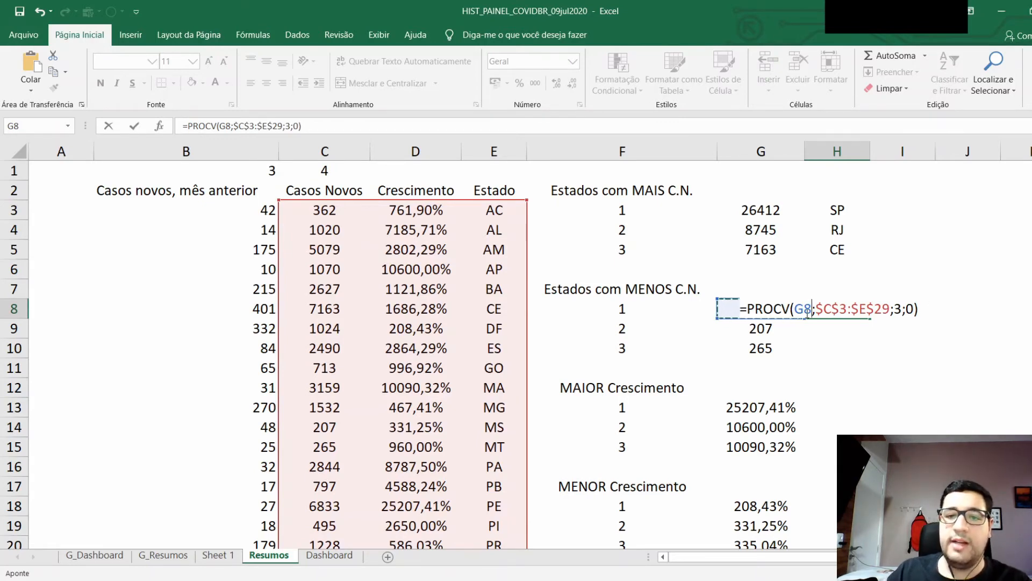
key("Return")
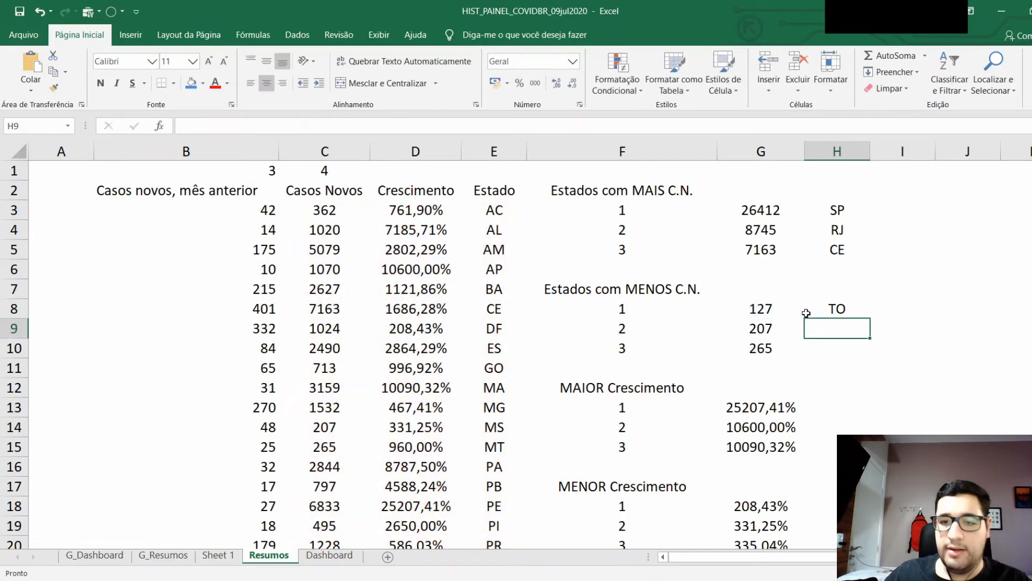
Step: Fill the PROCV formula from H8 down to rank 3 in H10
left_click(806, 313)
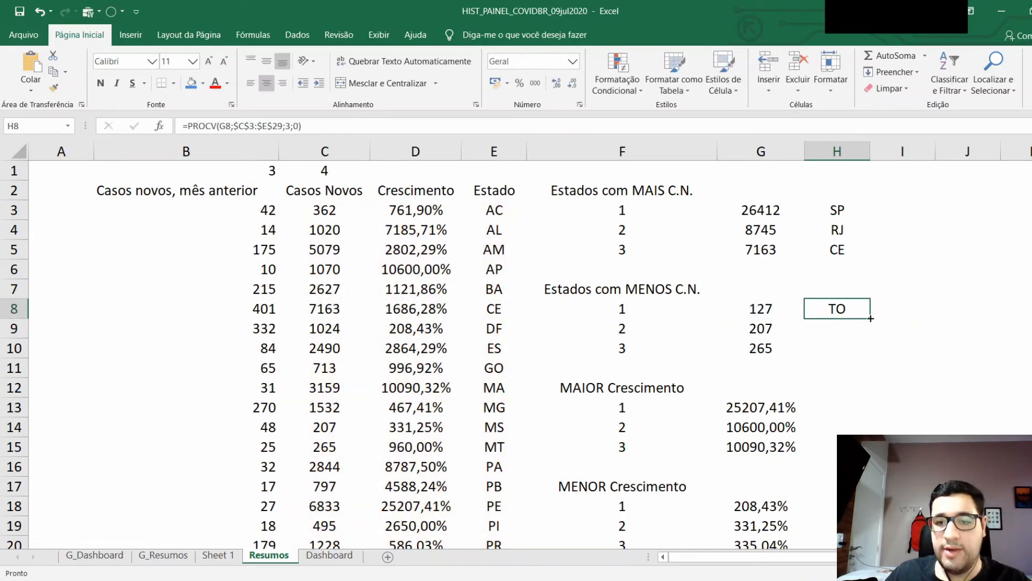
left_click_drag(870, 319, 877, 349)
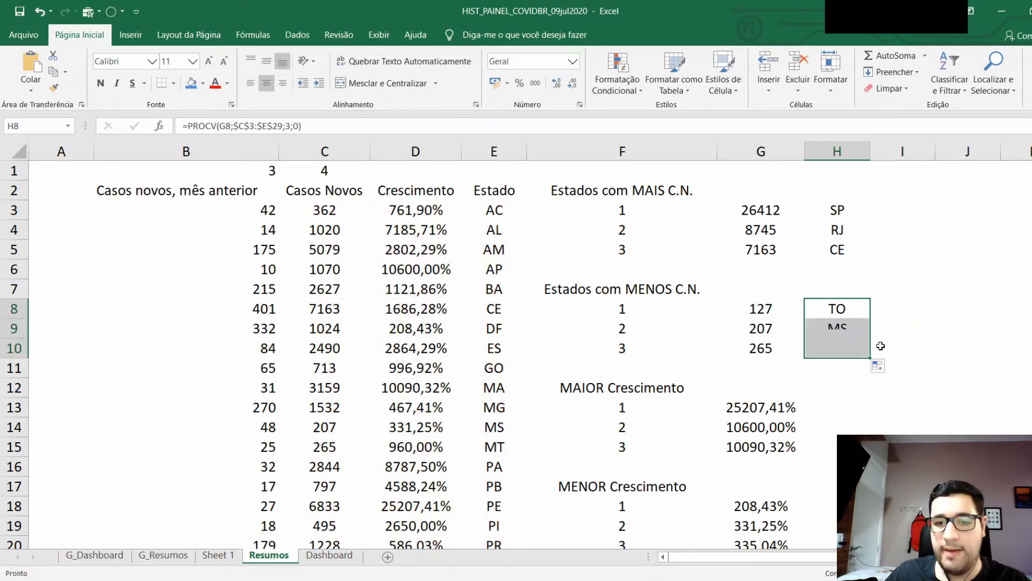
left_click(956, 315)
scroll(846, 300, "down", 2)
scroll(848, 304, "up", 2)
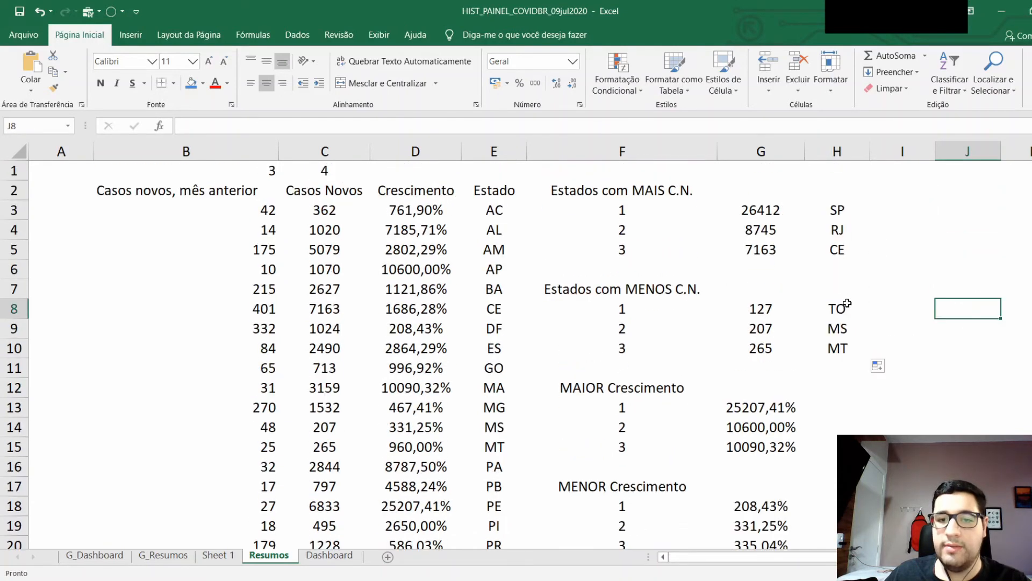
Step: Start a PROCV formula in H13, beside rank 1 of MAIOR Crescimento, with G13 as the lookup value
scroll(845, 317, "down", 1)
left_click(837, 331)
left_click(837, 352)
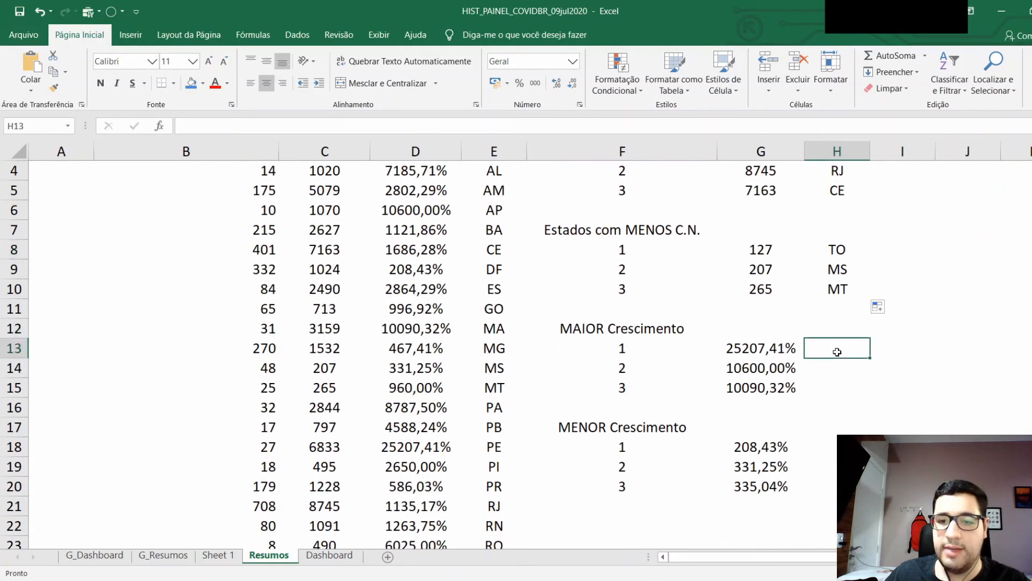
scroll(837, 353, "up", 1)
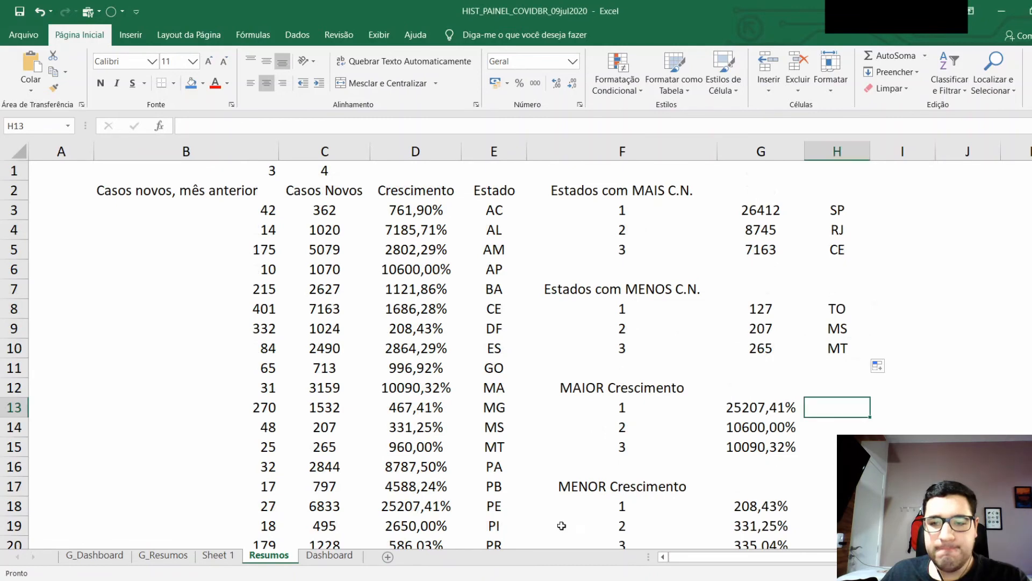
scroll(774, 421, "down", 1)
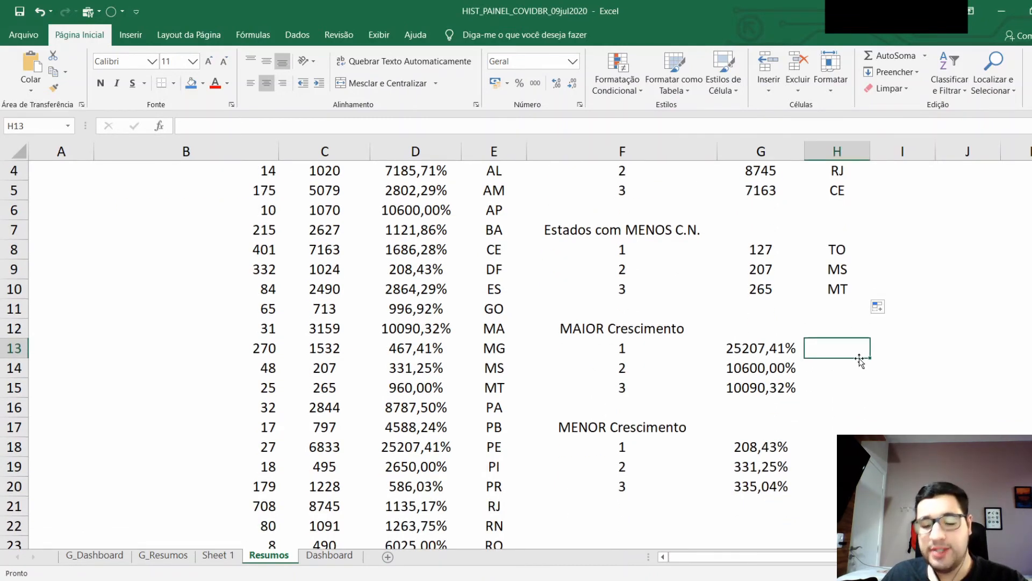
type("=P")
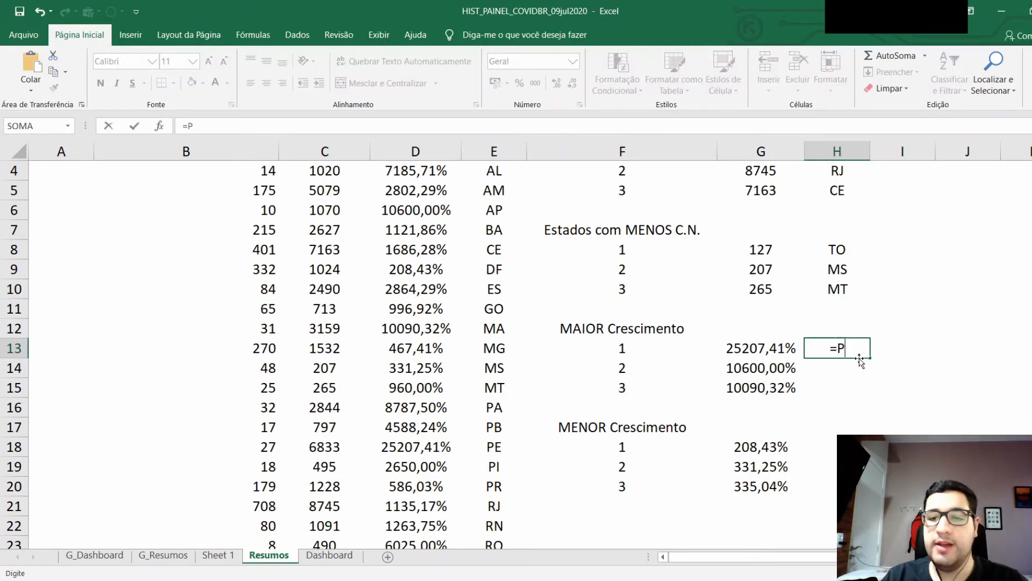
type("ROCV")
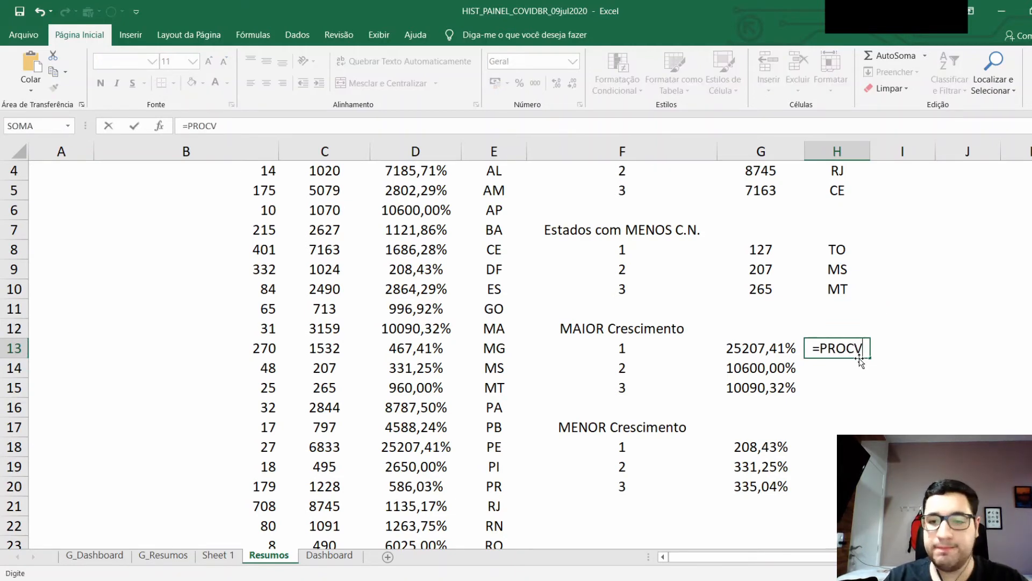
type("(")
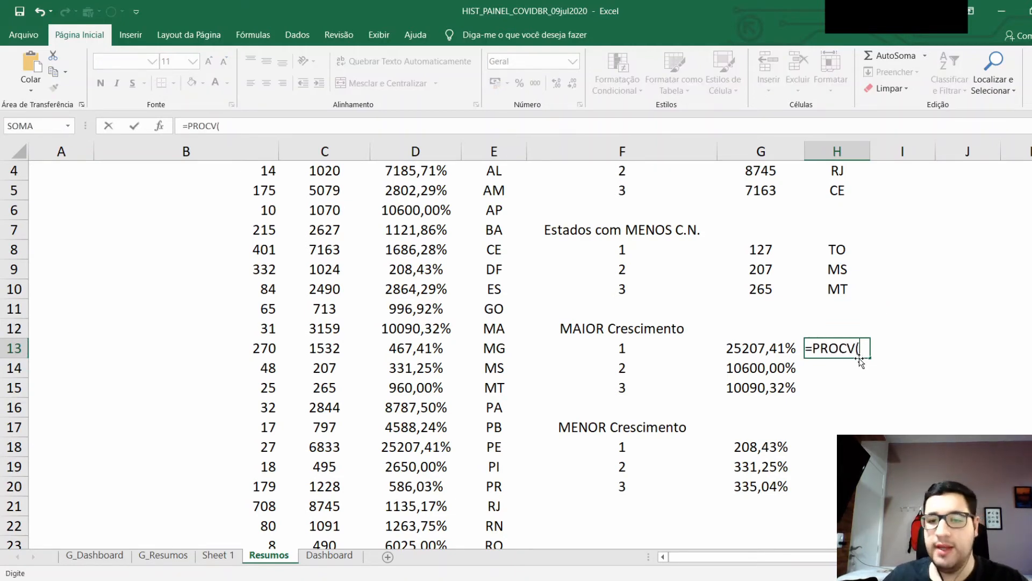
left_click(762, 348)
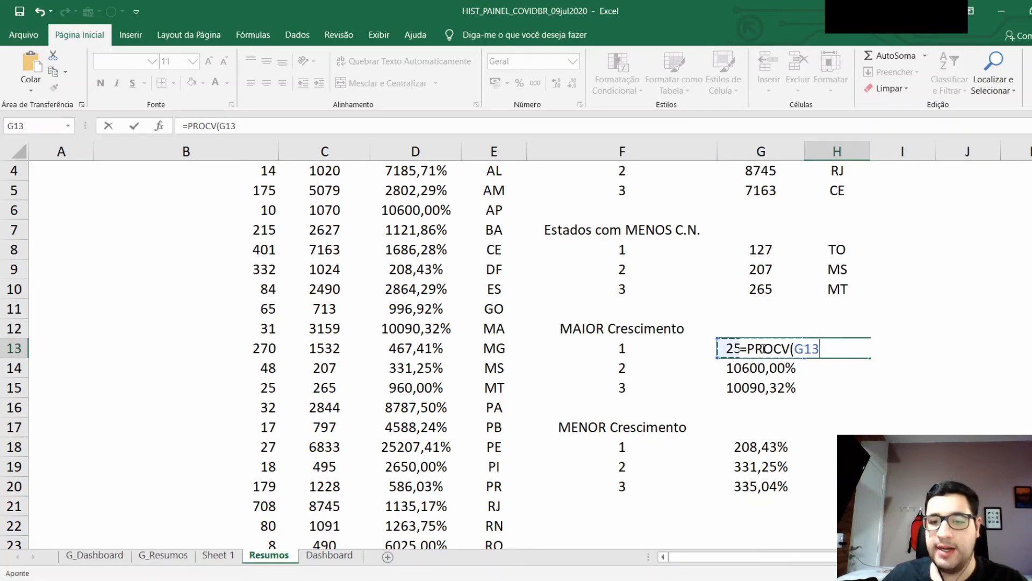
type(";")
Step: Complete the H13 formula as =PROCV(G13;D3:E29;2;0) to return the state by exact match, and check it against the Crescimento column
scroll(481, 329, "up", 1)
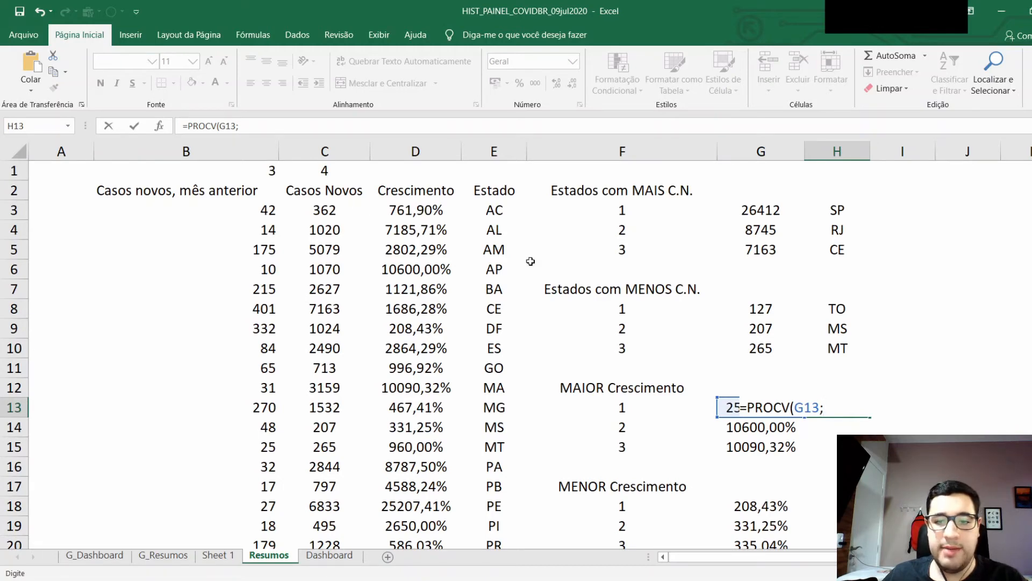
left_click(404, 212)
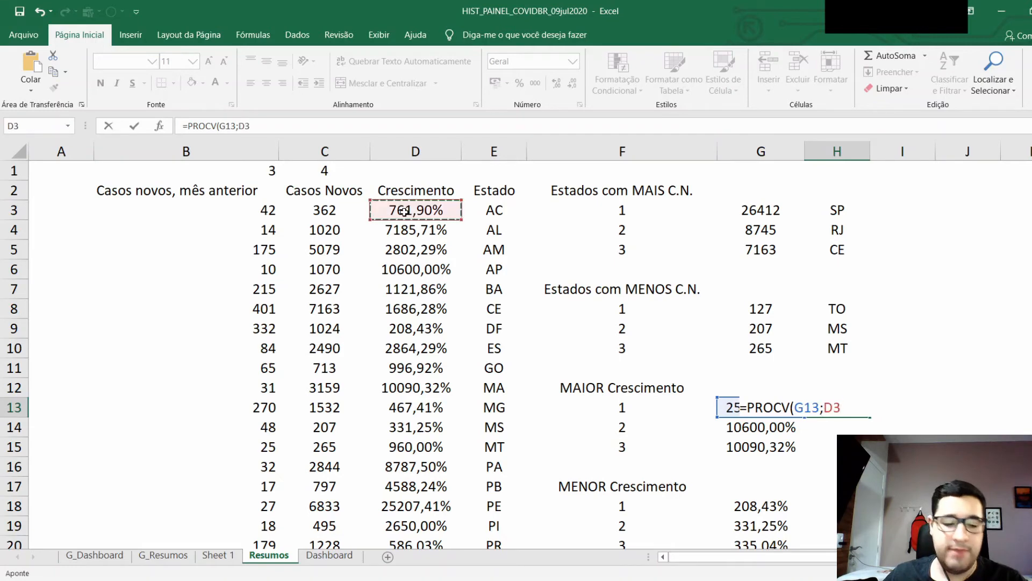
key("shift+Right")
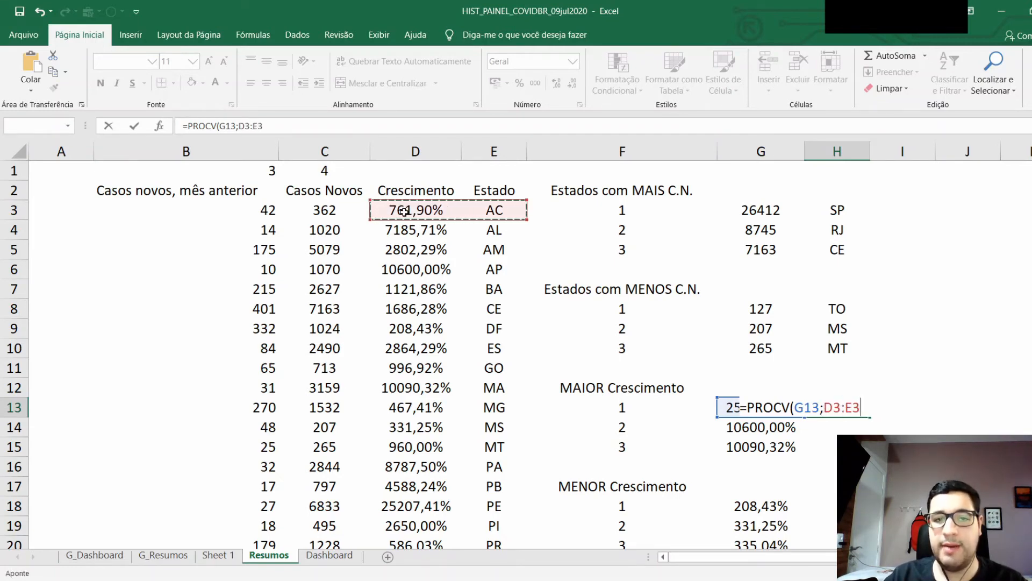
key("ctrl+shift+Down")
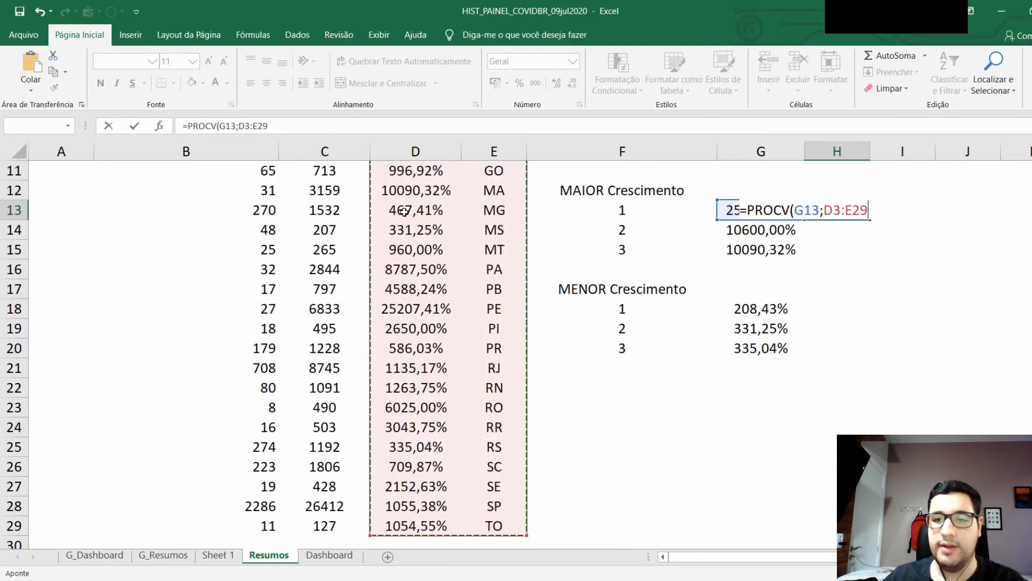
type(";")
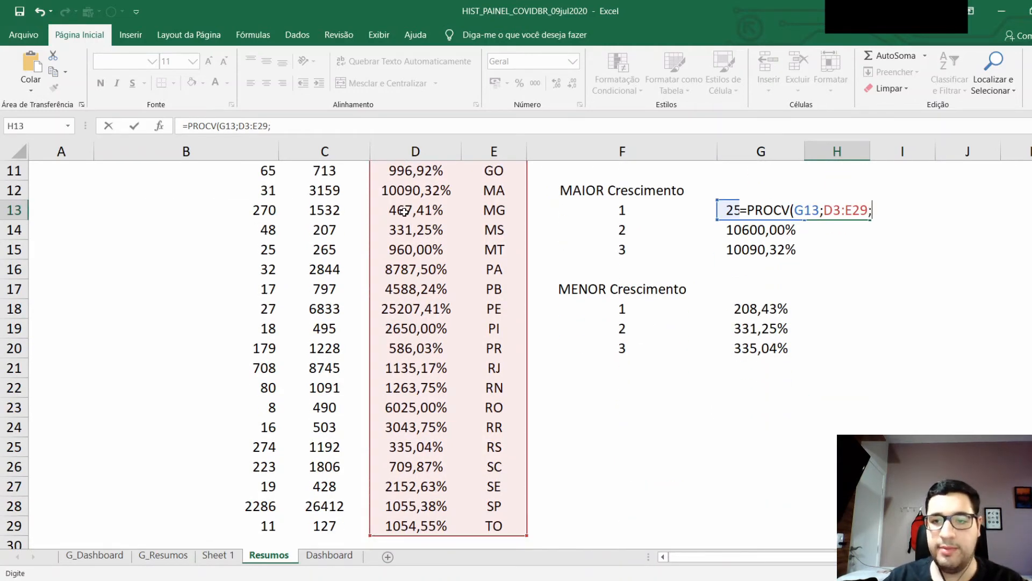
scroll(546, 290, "up", 2)
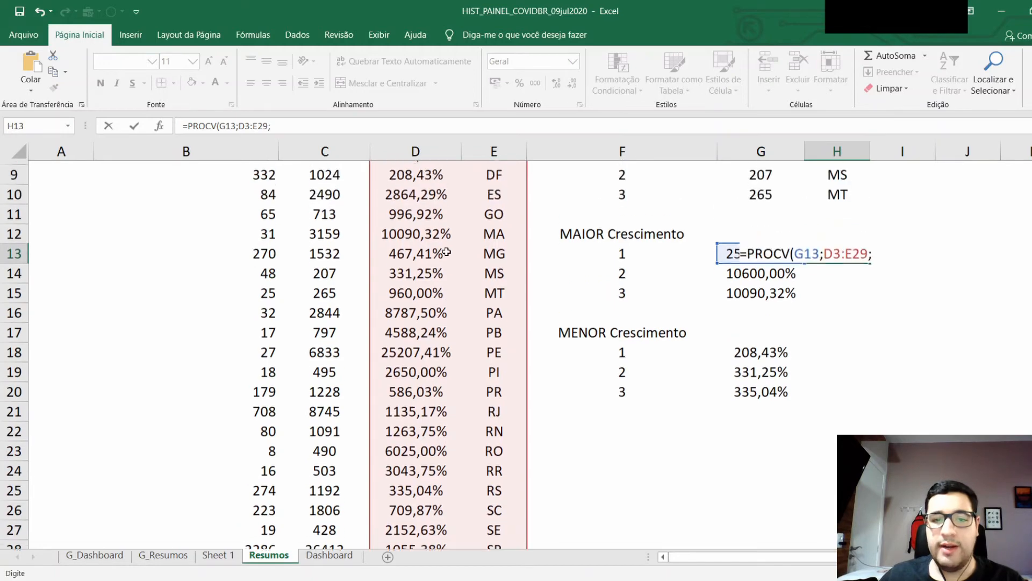
scroll(560, 320, "up", 2)
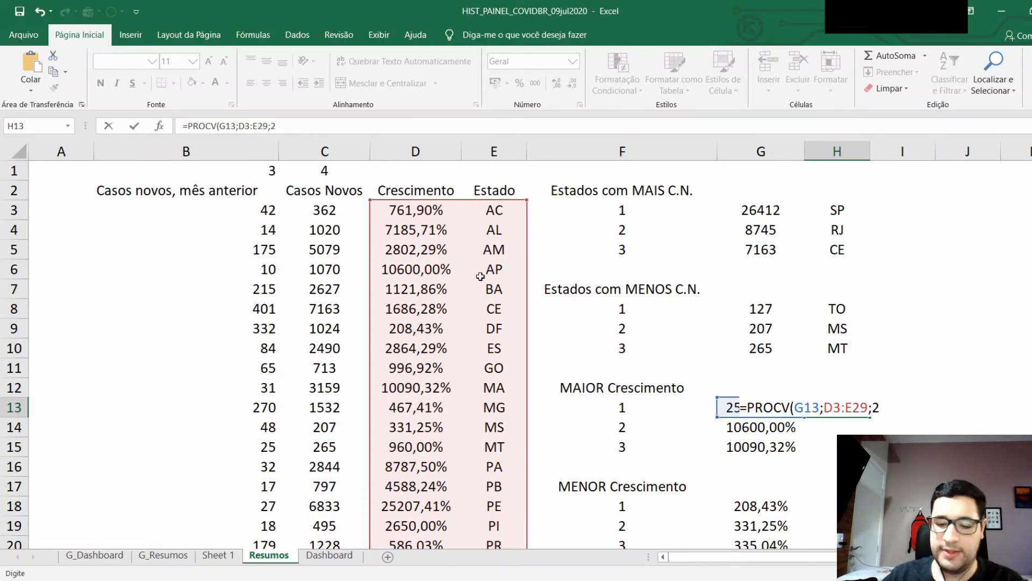
type(";0")
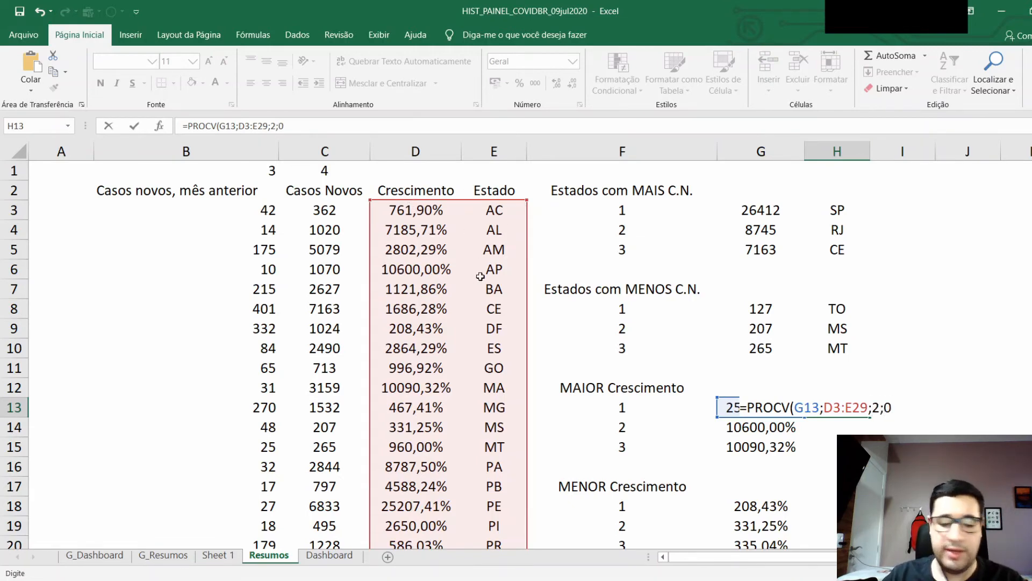
type(")")
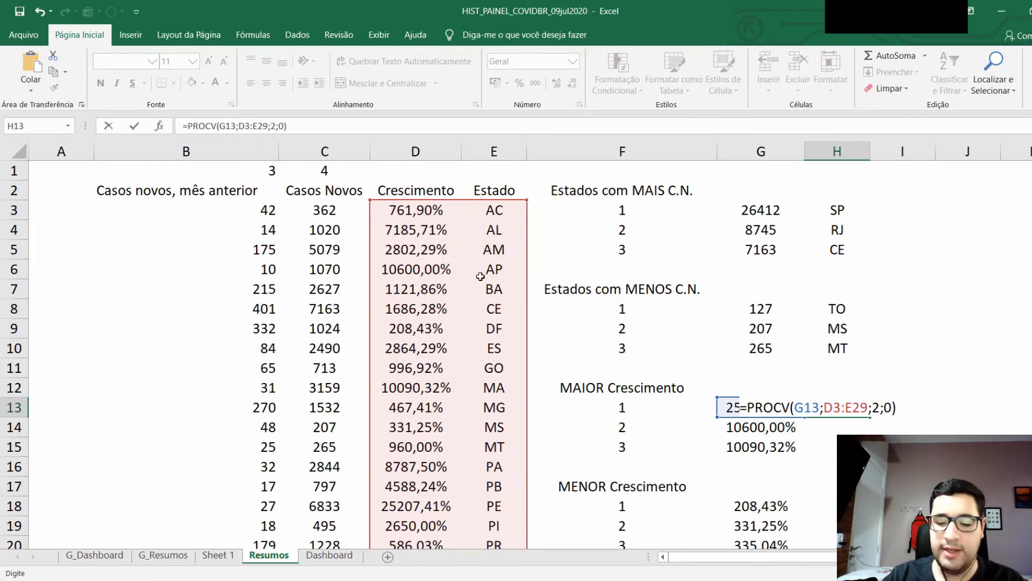
key("Return")
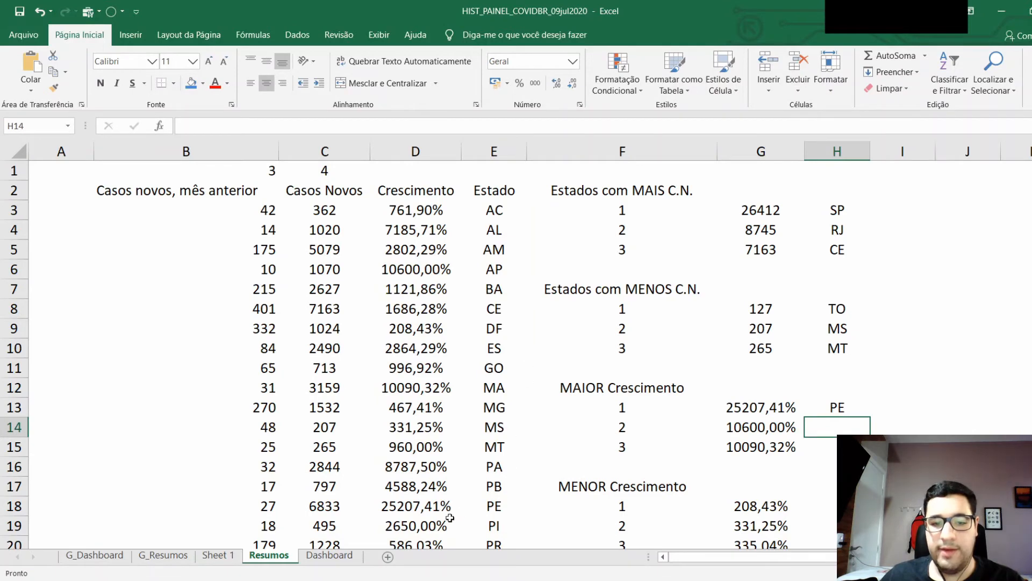
left_click(415, 509)
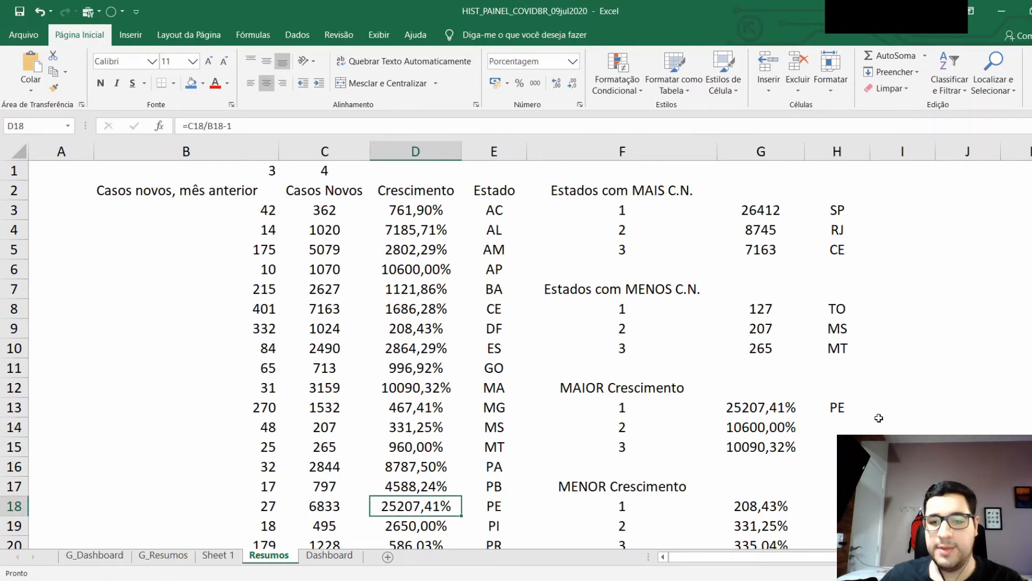
Step: Make the table range in the H13 PROCV formula absolute as $D$3:$E$29
left_click(836, 434)
left_click(855, 414)
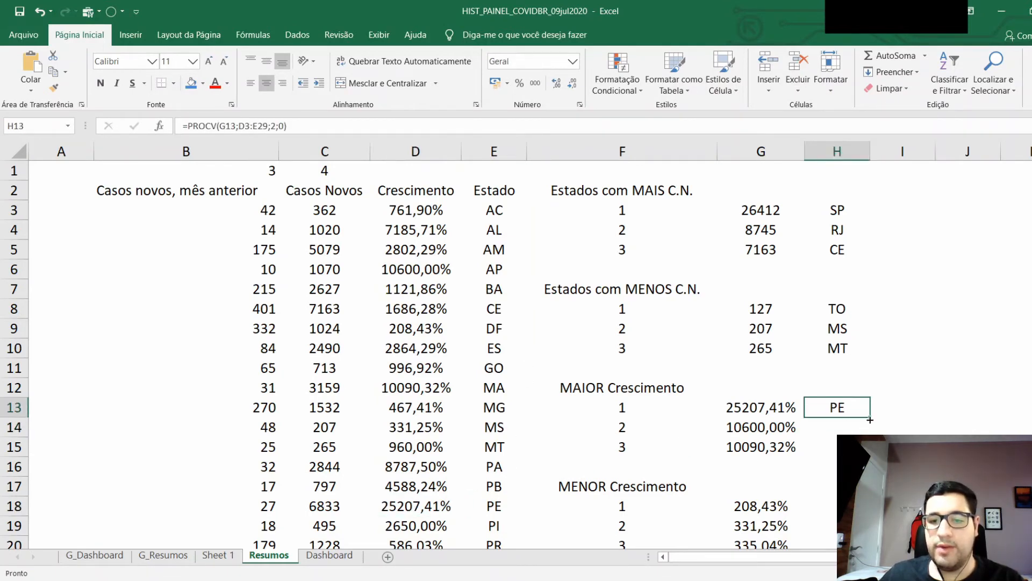
mouse_move(870, 419)
left_mouse_down()
mouse_move(870, 452)
mouse_move(868, 414)
left_mouse_up()
key("F2")
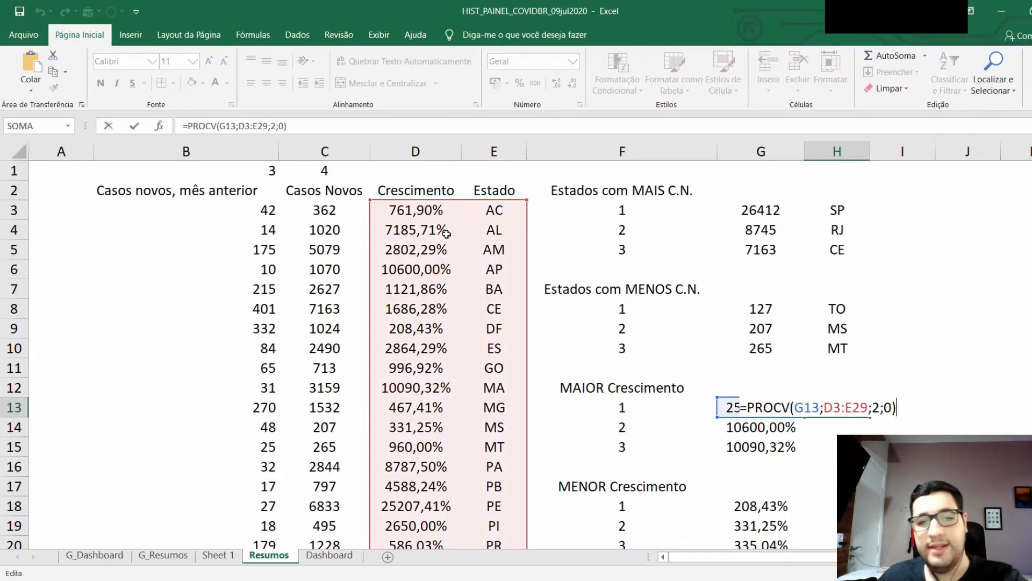
mouse_move(449, 204)
left_mouse_down()
mouse_move(449, 224)
mouse_move(449, 205)
left_mouse_up()
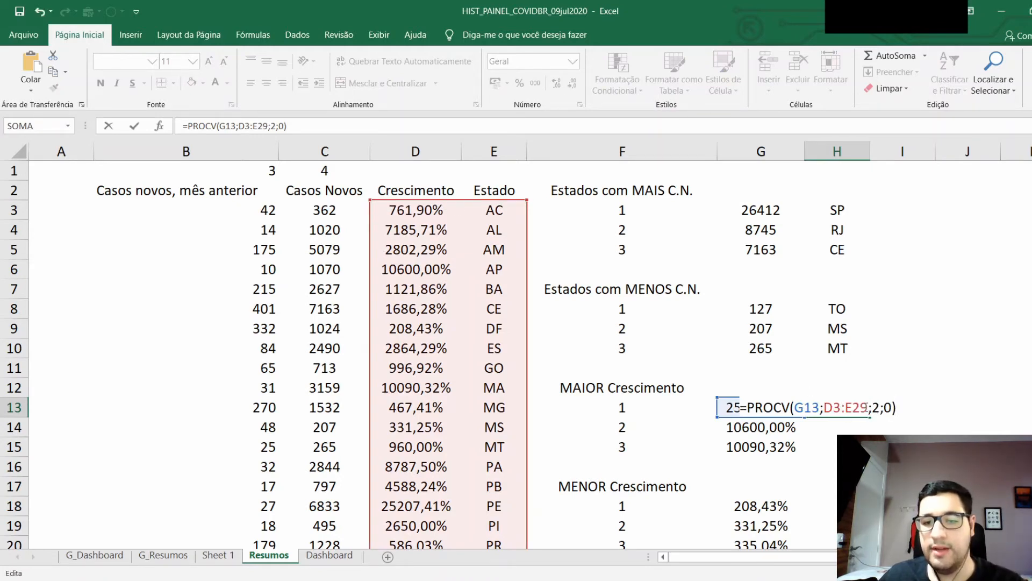
left_click_drag(868, 407, 823, 408)
key("F4")
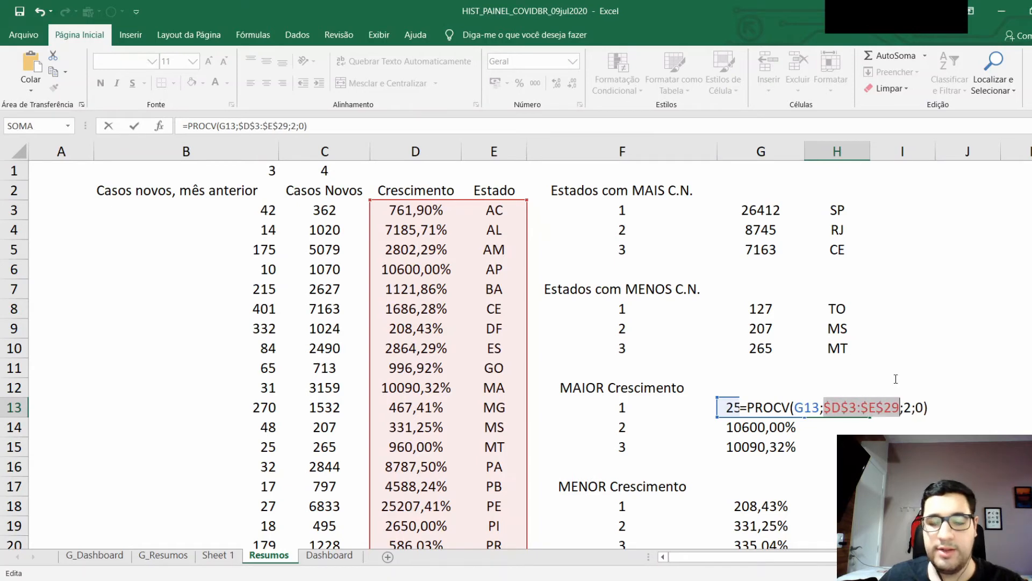
key("Return")
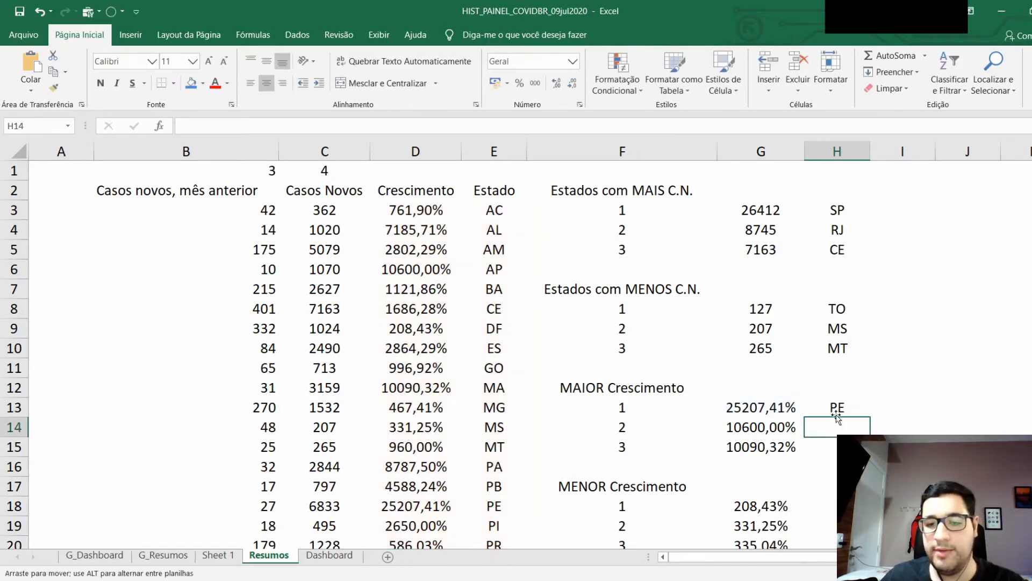
Step: Fill the PROCV formula from H13 down to rank 3 in H15
left_click(861, 409)
left_click_drag(870, 418, 870, 456)
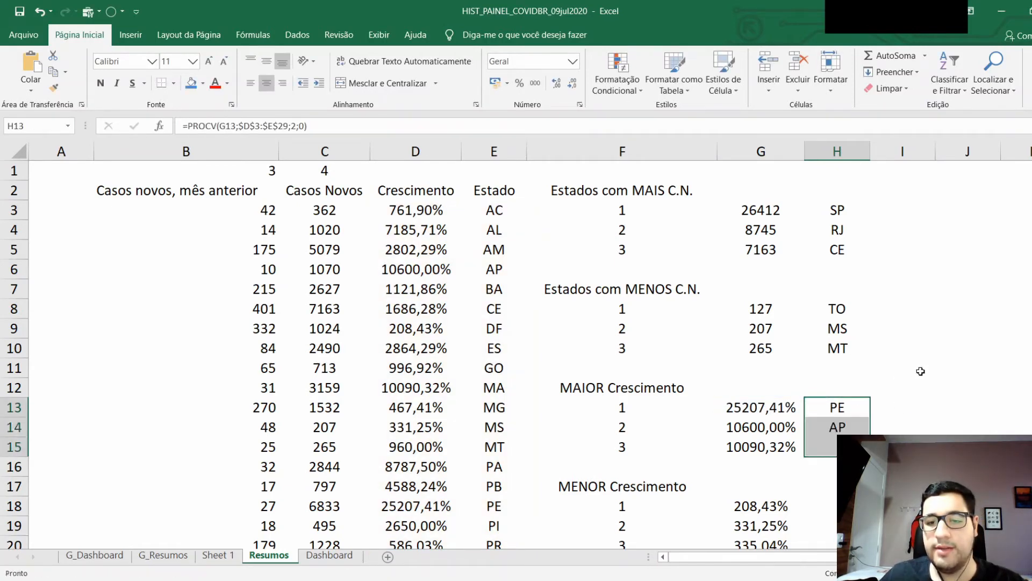
left_click(921, 371)
Step: Copy the PROCV formula text from H13 into H18, beside rank 1 of MENOR Crescimento
scroll(883, 385, "down", 2)
left_click(839, 385)
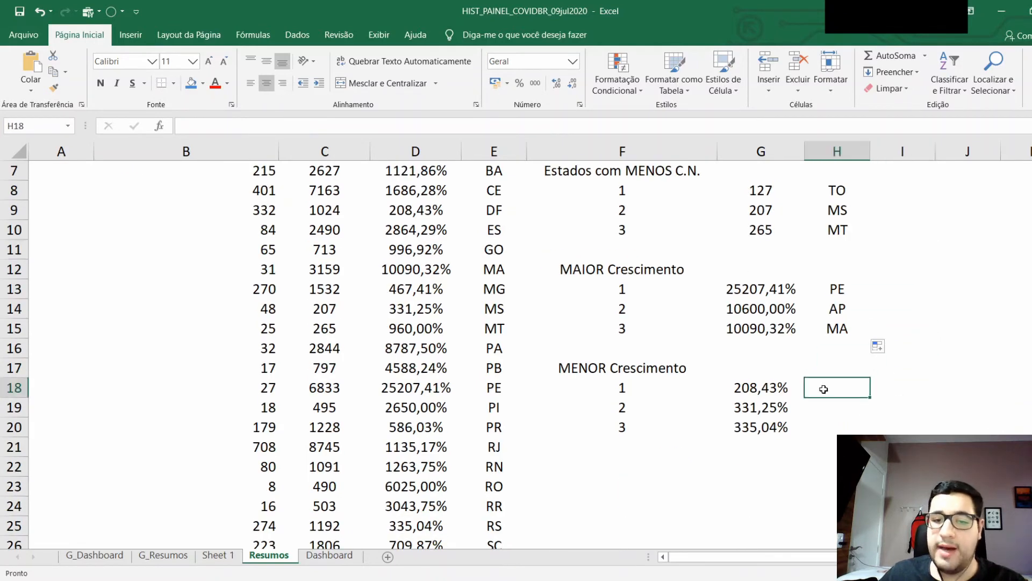
left_click(811, 287)
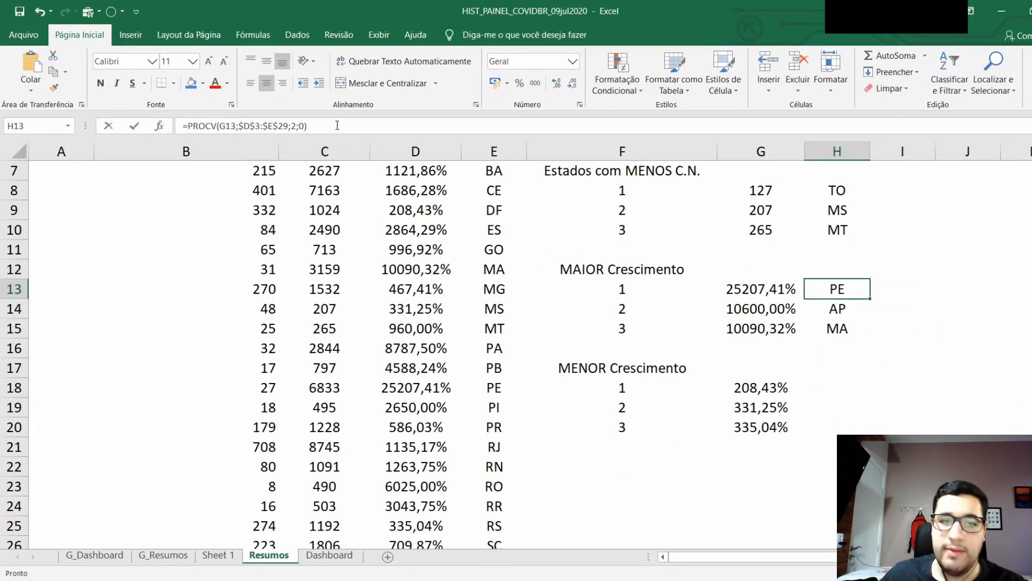
left_click_drag(309, 125, 176, 134)
key("ctrl+c")
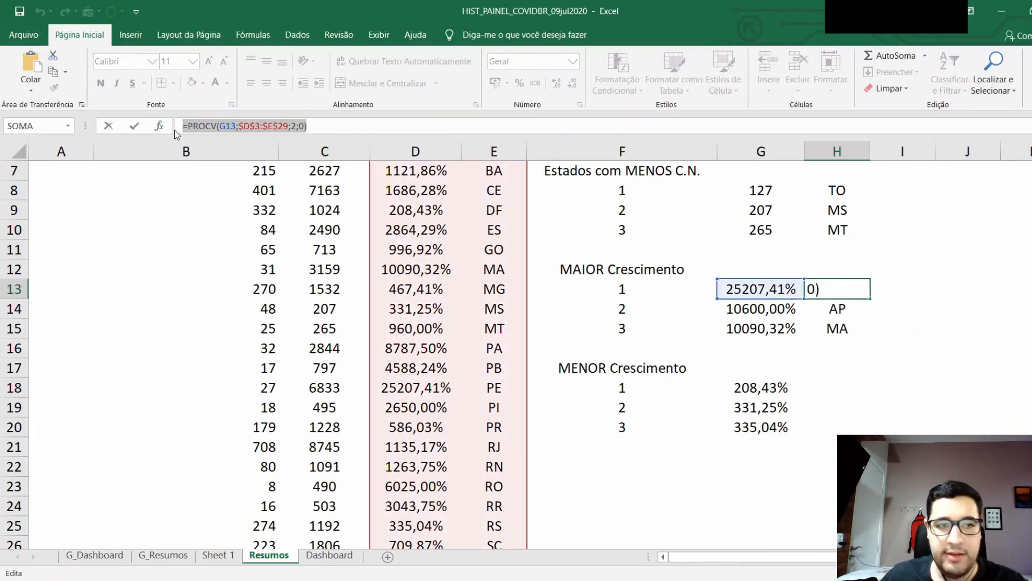
key("Escape")
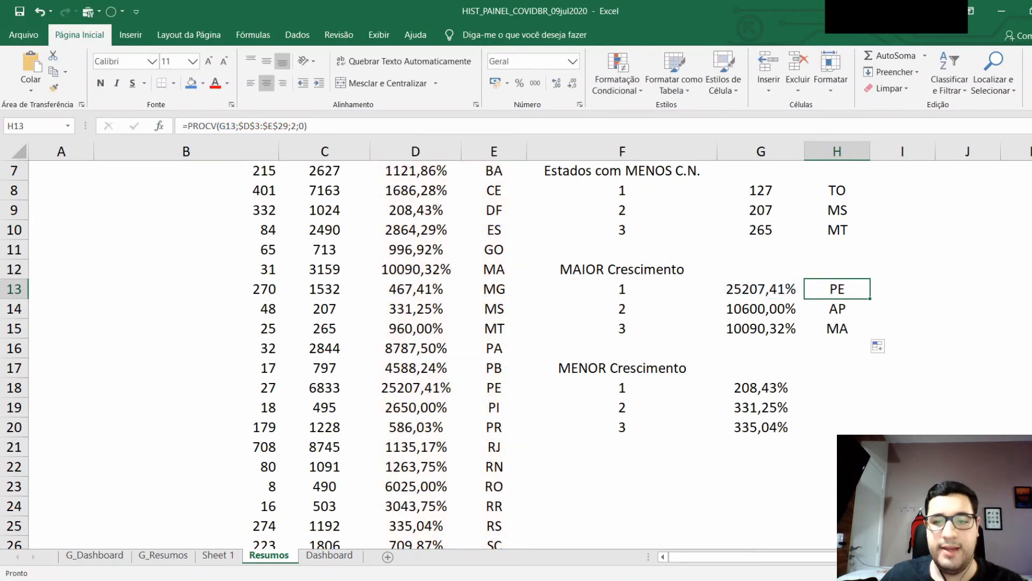
left_click(835, 388)
left_click(301, 127)
key("ctrl+v")
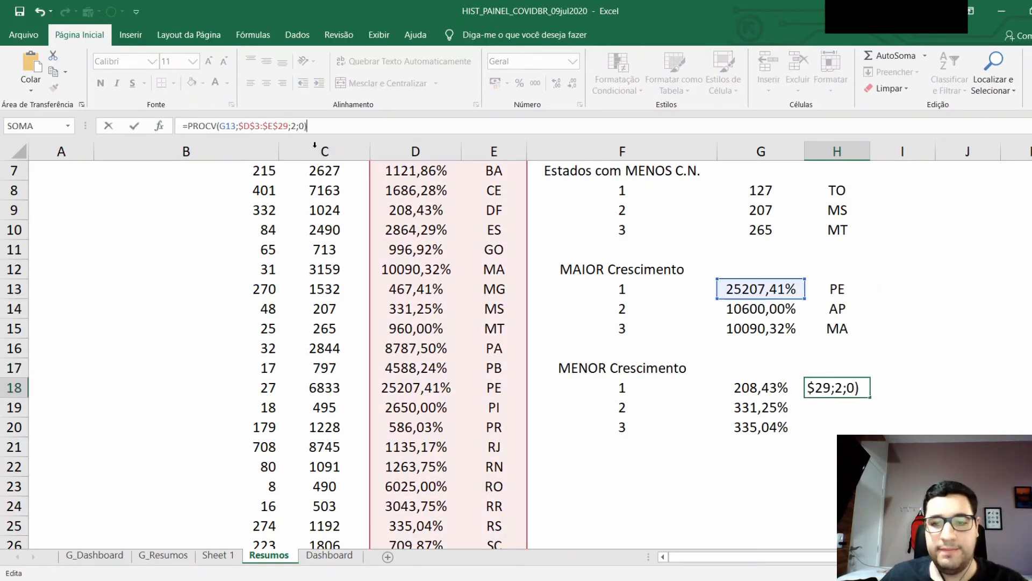
Step: Change the lookup value in the H18 formula to G18, giving =PROCV(G18;$D$3:$E$29;2;0)
left_click(238, 126)
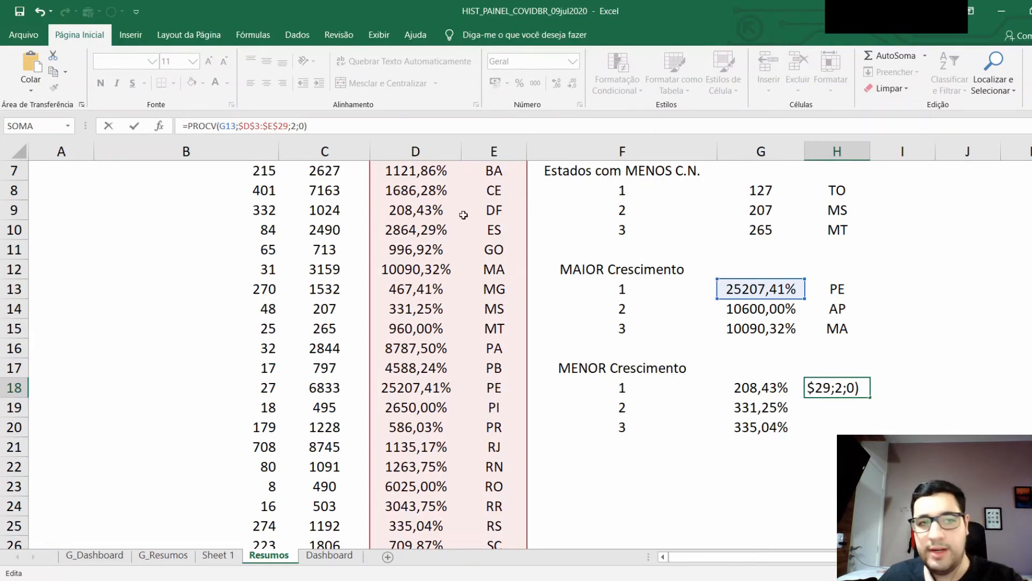
key("BackSpace")
key("BackSpace")
key("BackSpace")
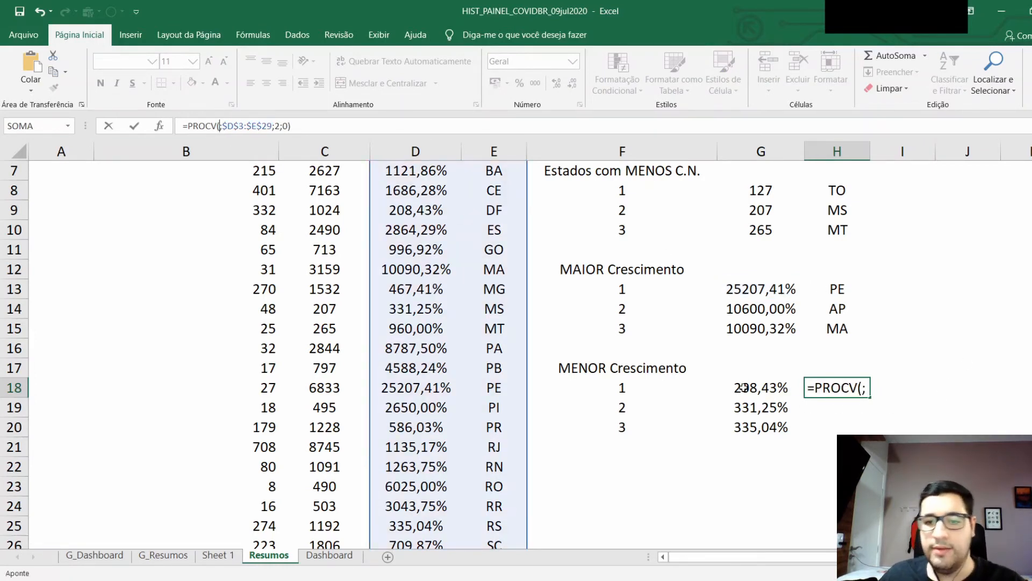
left_click(743, 388)
key("Return")
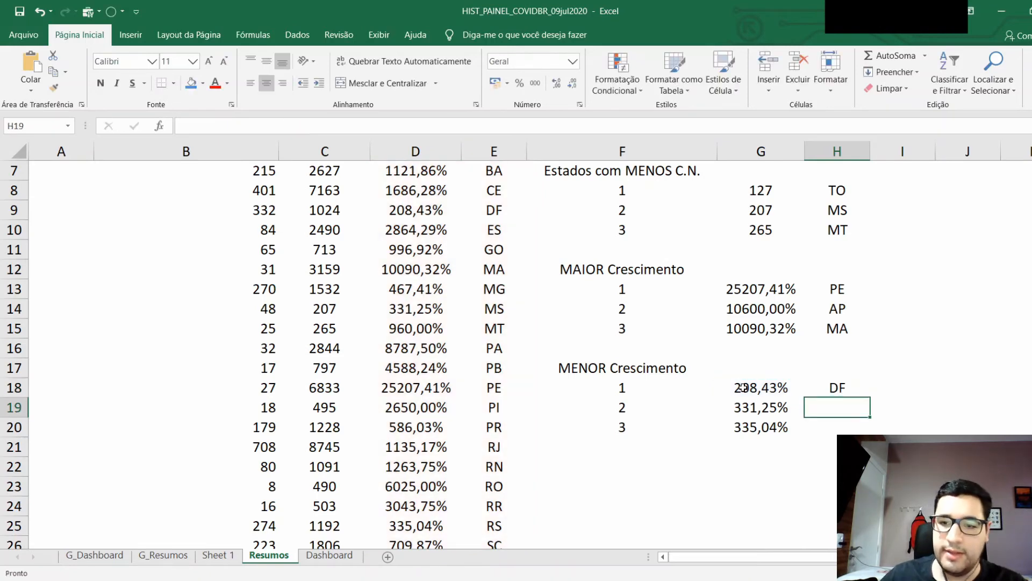
Step: Fill the PROCV formula from H18 down to rank 3 in H20
left_click(855, 389)
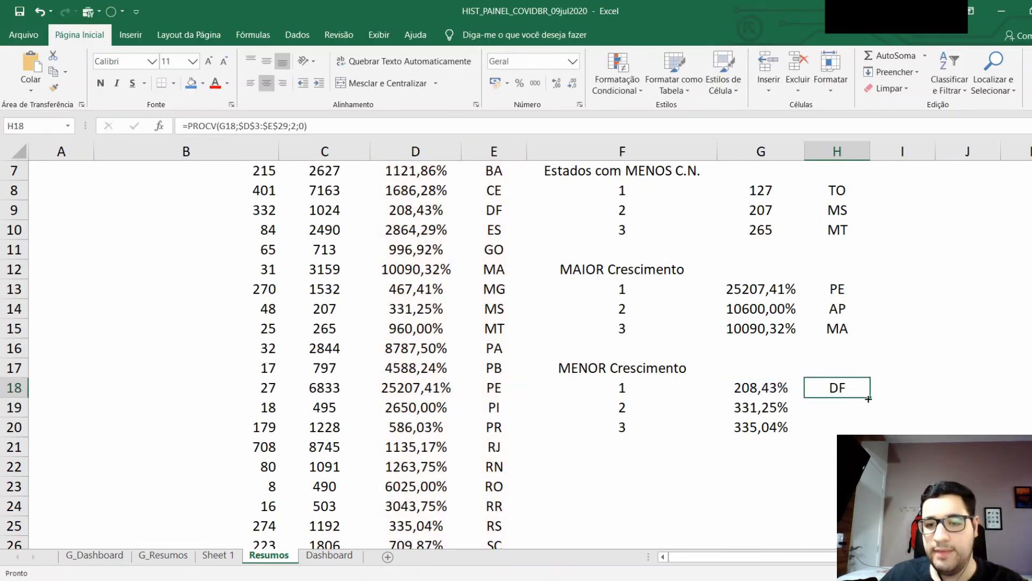
left_click_drag(871, 398, 871, 430)
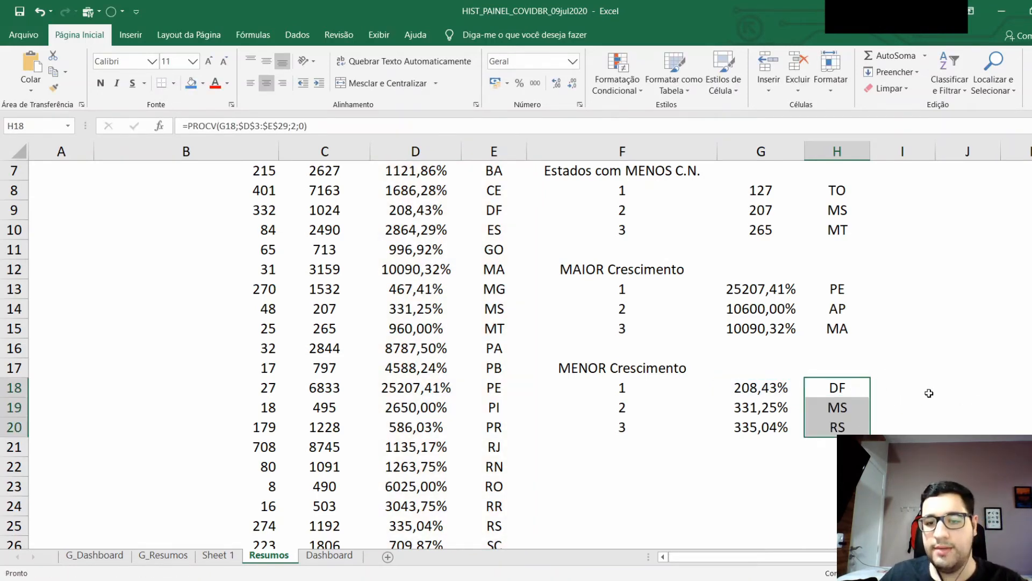
left_click(932, 400)
Step: Center the contents of the range B1:H29 on the Resumos sheet horizontally
scroll(932, 400, "up", 2)
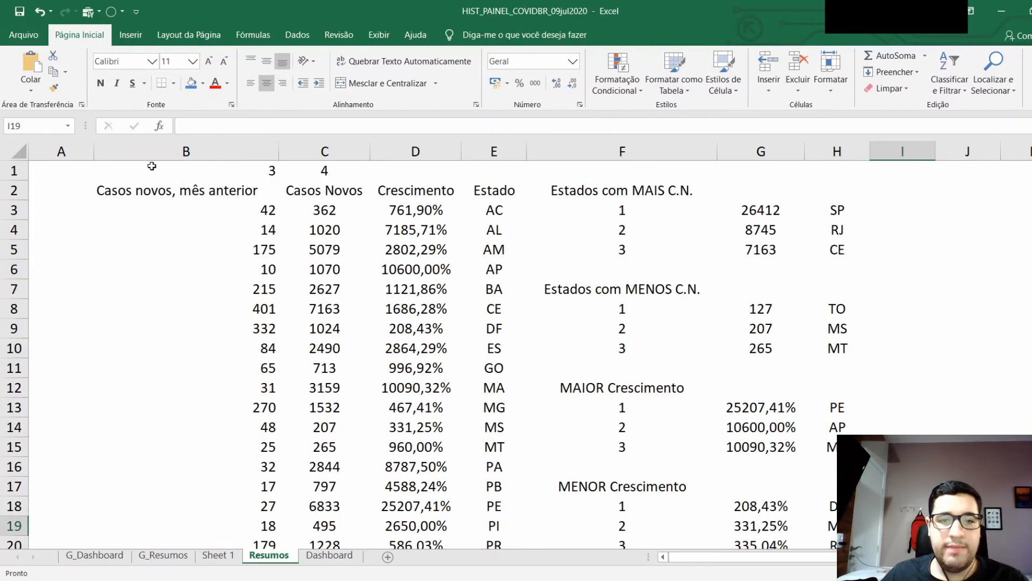
left_click_drag(151, 166, 860, 538)
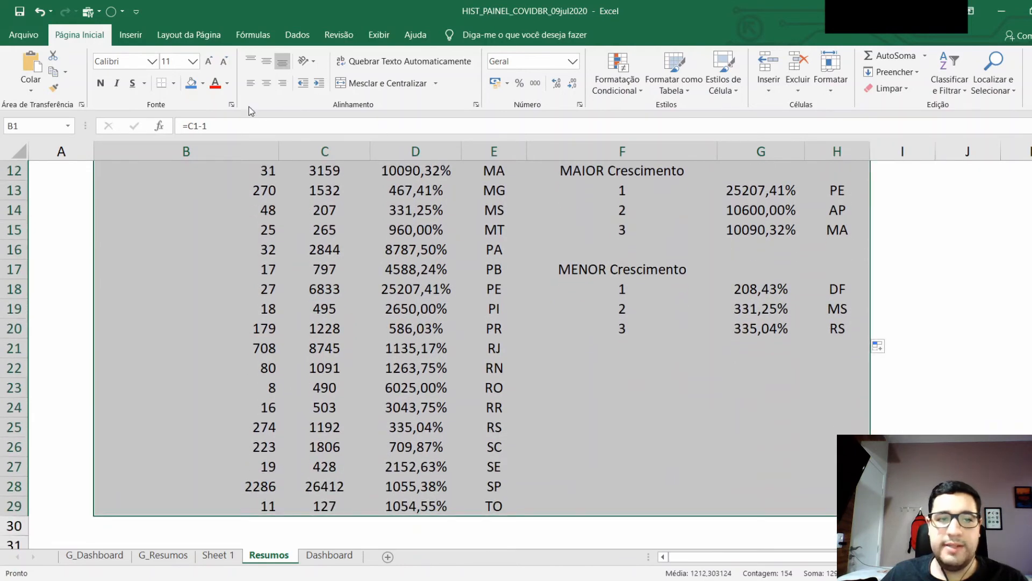
left_click(267, 83)
scroll(484, 269, "up", 4)
left_click(712, 287)
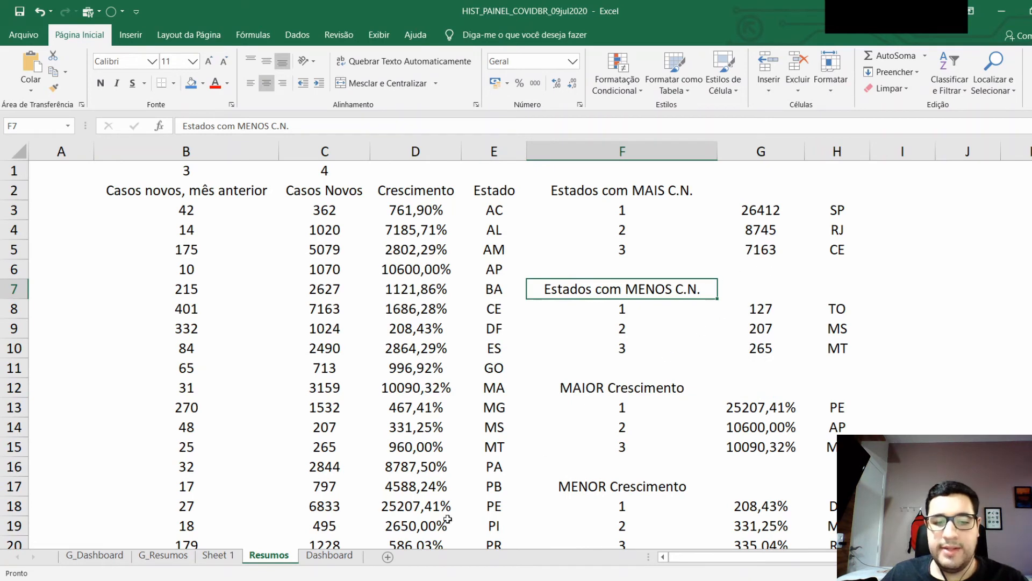
Step: On the Dashboard sheet, draw a drop-down form control covering cells B8:C8
left_click(330, 555)
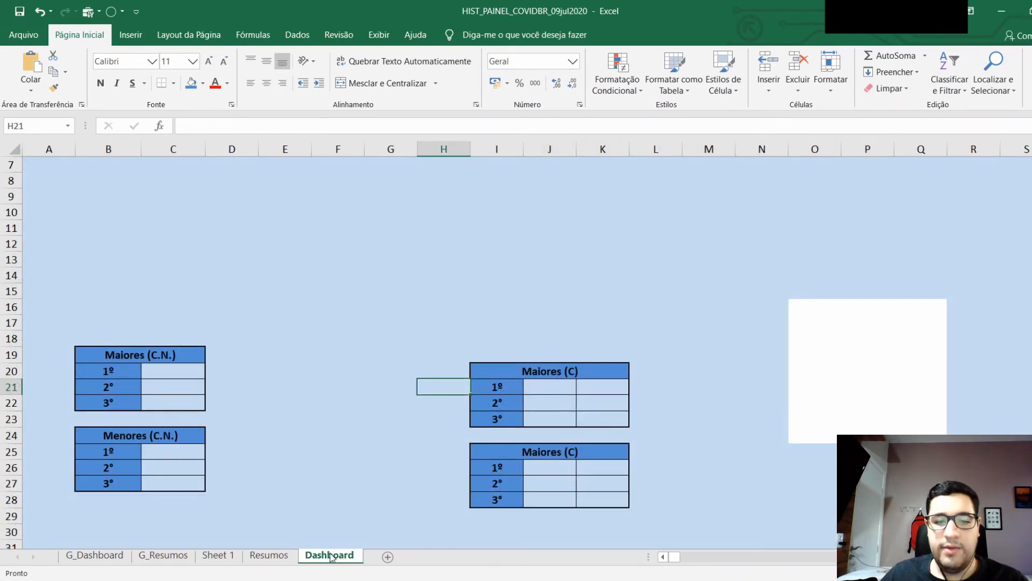
left_click(430, 290)
left_click(96, 180)
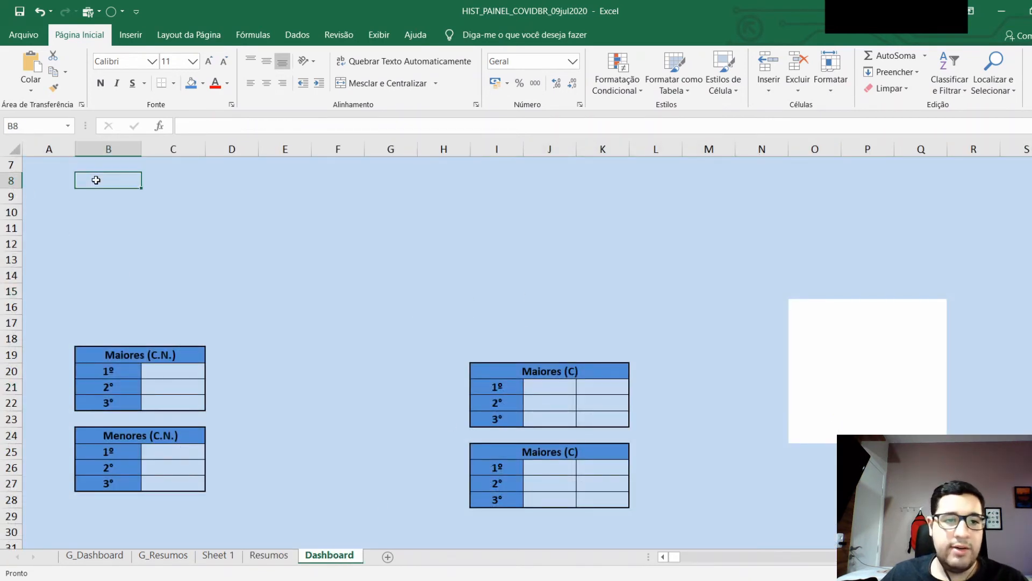
left_click_drag(96, 180, 180, 179)
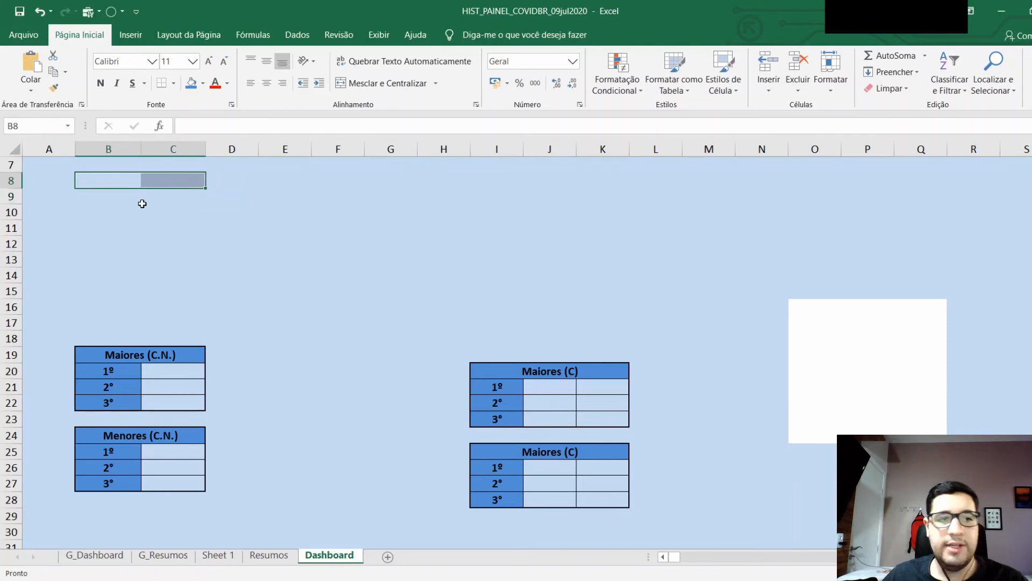
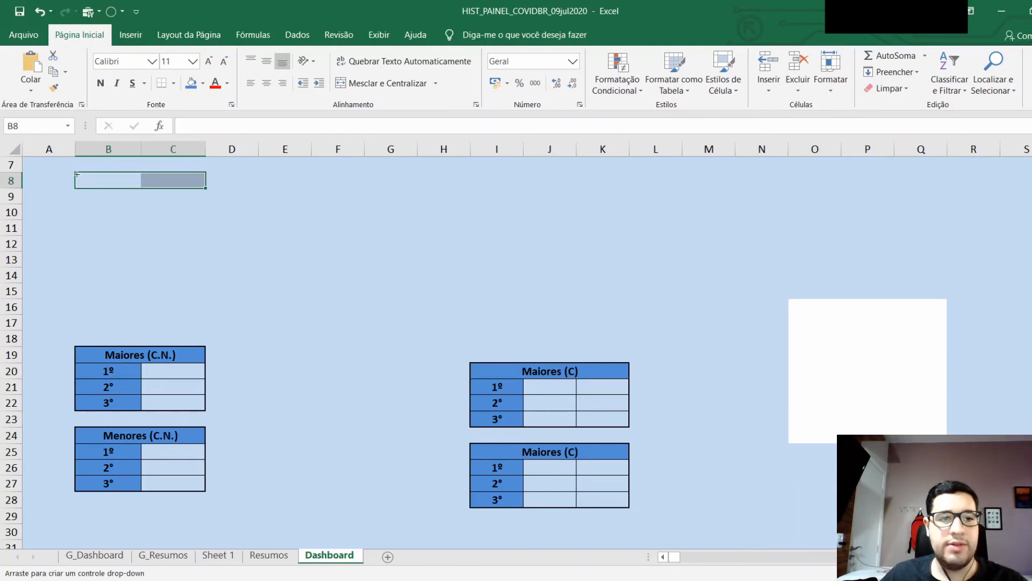
left_click(77, 175)
left_click_drag(137, 183, 208, 185)
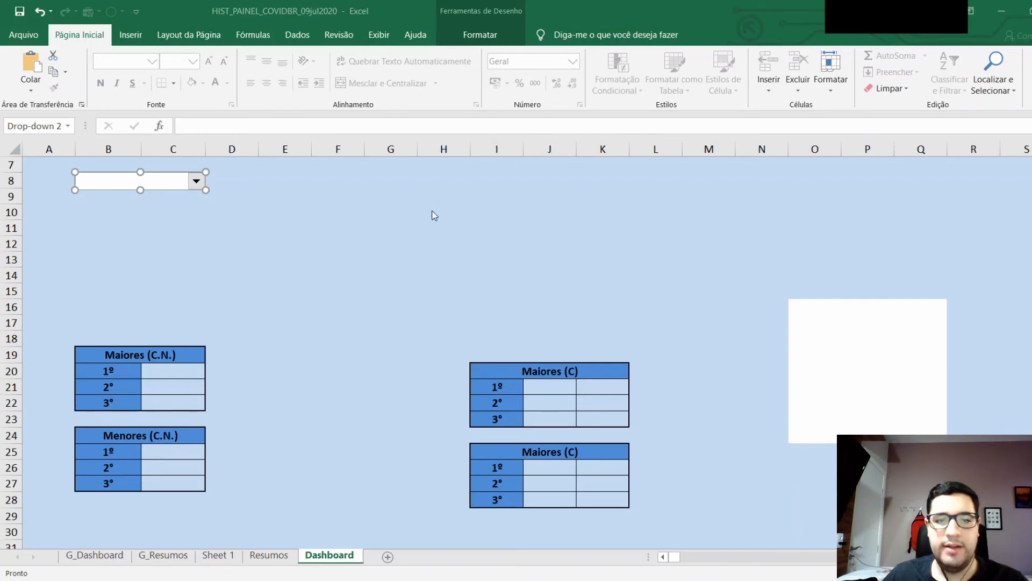
Step: Set the drop-down's input range to the month list Janeiro to Julho in M2:M8 of Resumos
left_click(611, 190)
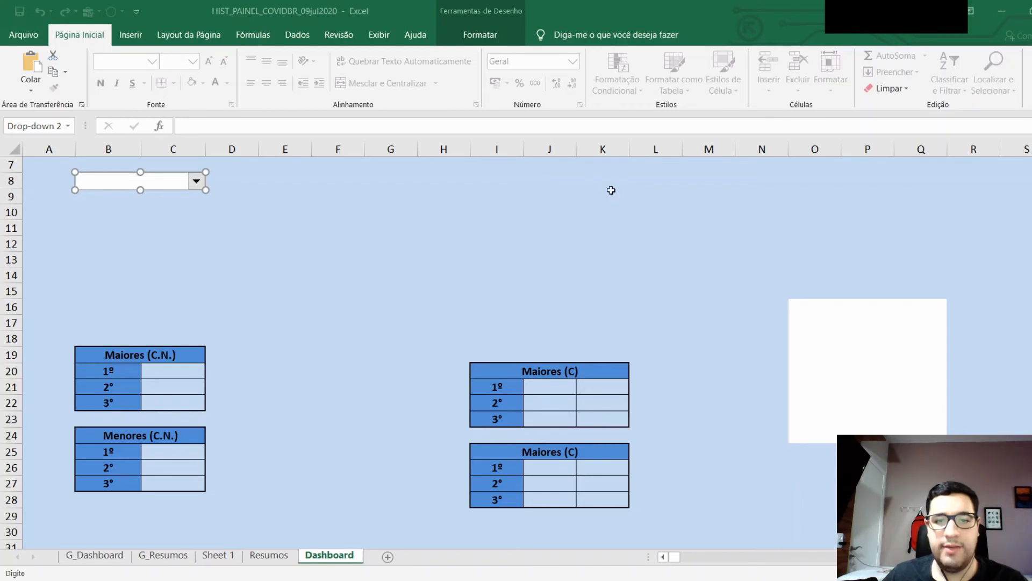
left_click(283, 560)
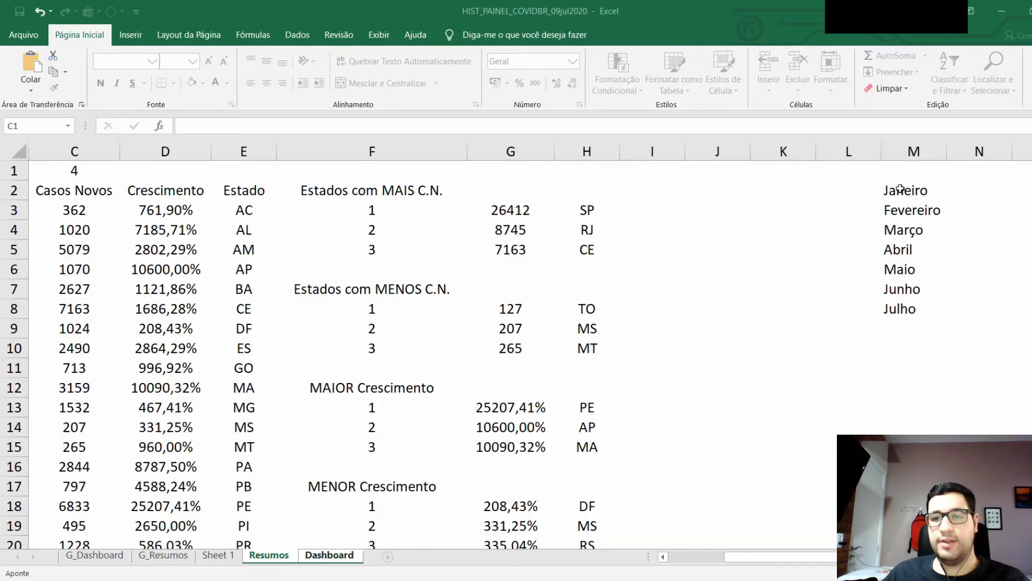
left_click_drag(901, 188, 924, 305)
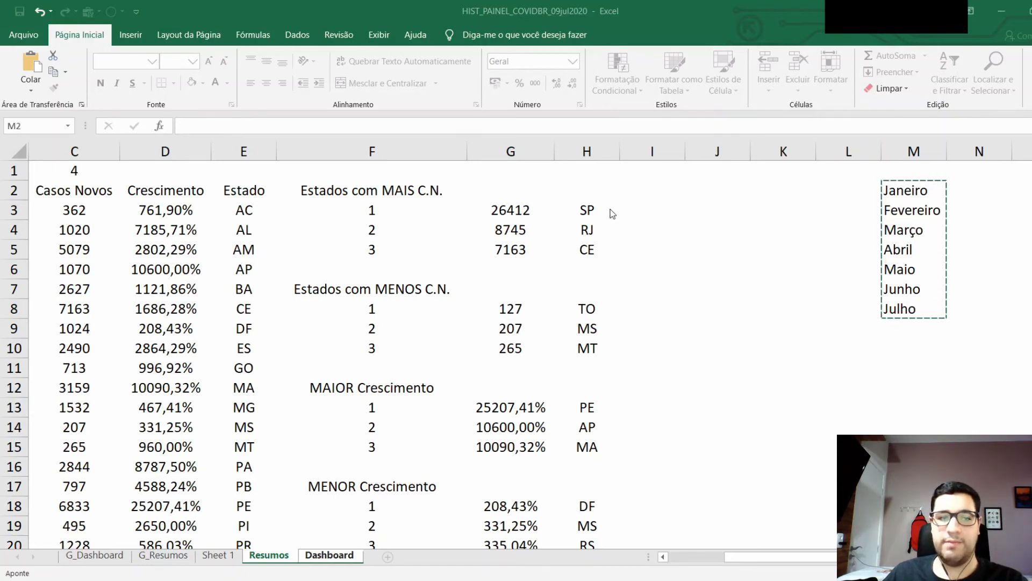
key("ctrl+Page_Down")
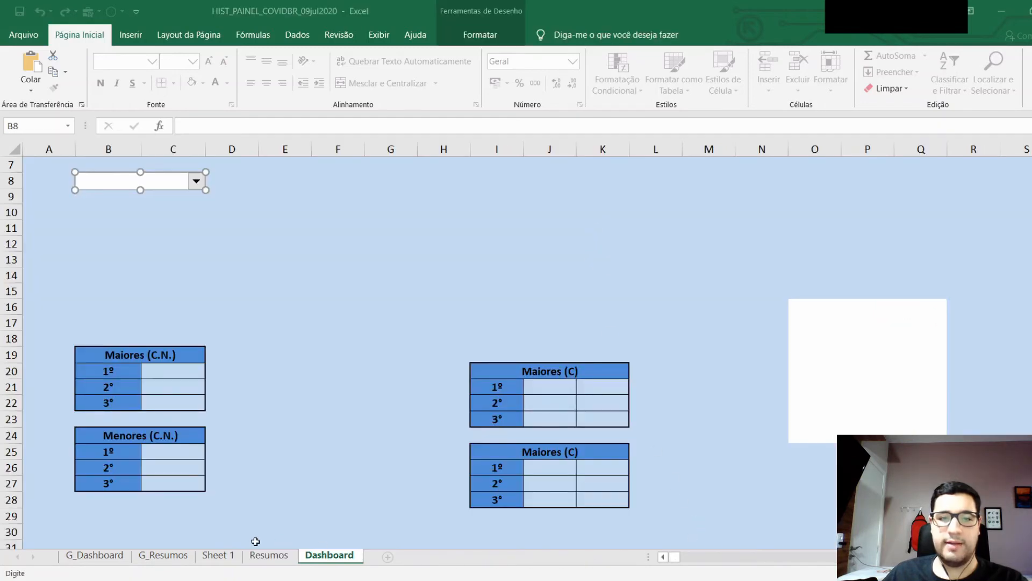
Step: Link the drop-down control to cell C1 of the Resumos sheet and accept the control settings
left_click(263, 558)
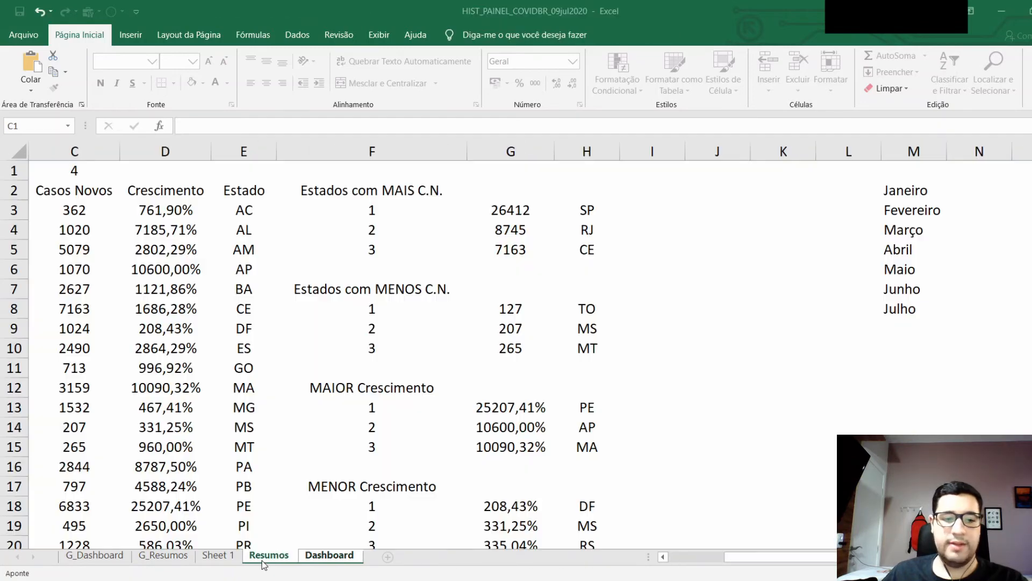
left_click(711, 555)
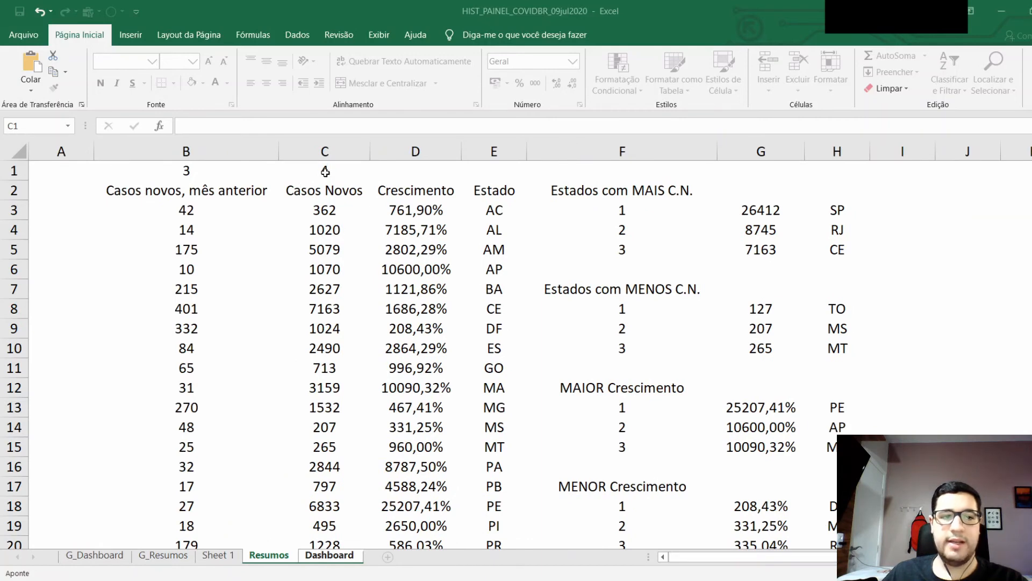
key("ctrl+c")
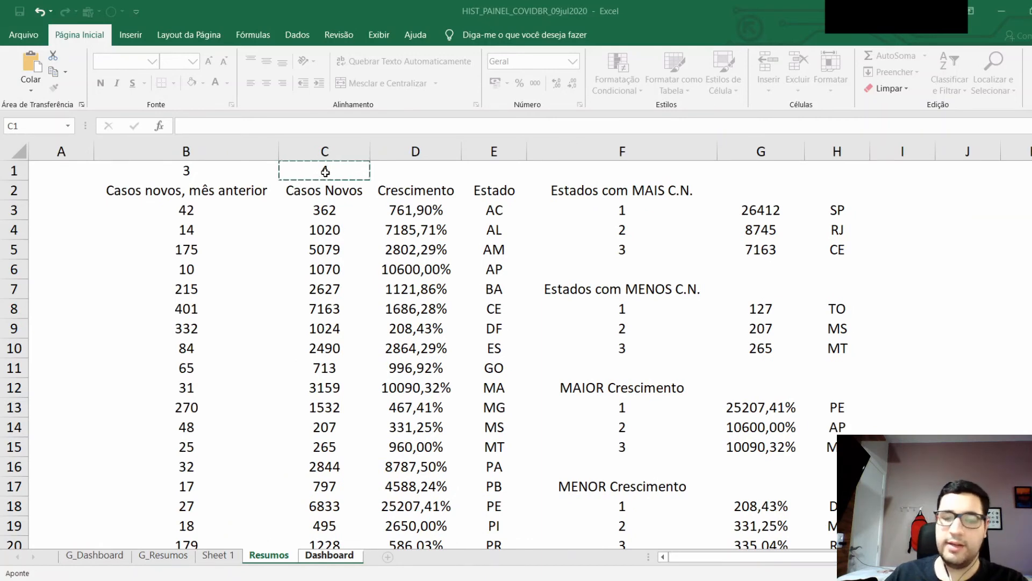
key("ctrl+Page_Down")
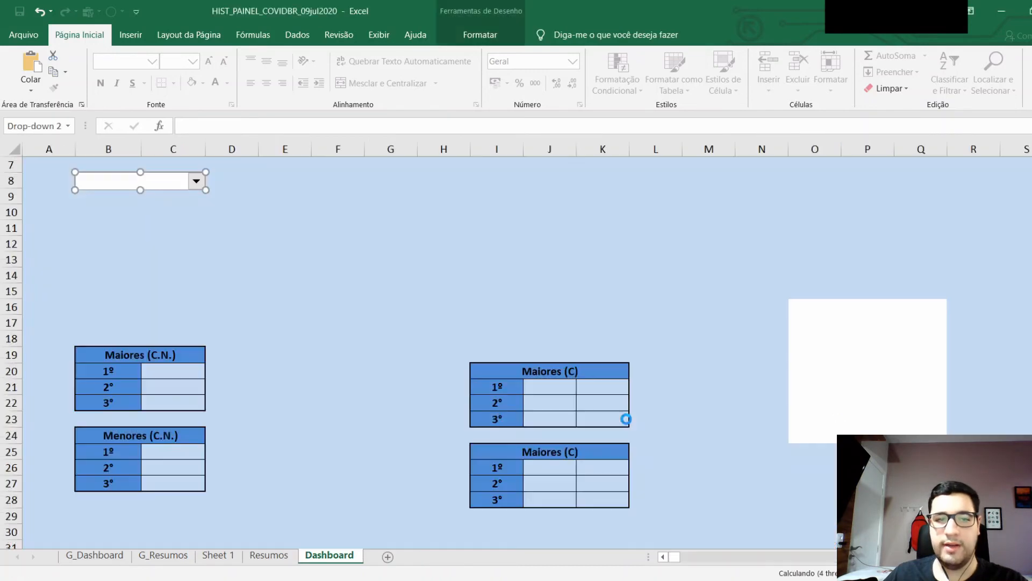
Step: Choose Junho in the Dashboard drop-down and check the linked cell C1 on the Resumos sheet
left_click(279, 202)
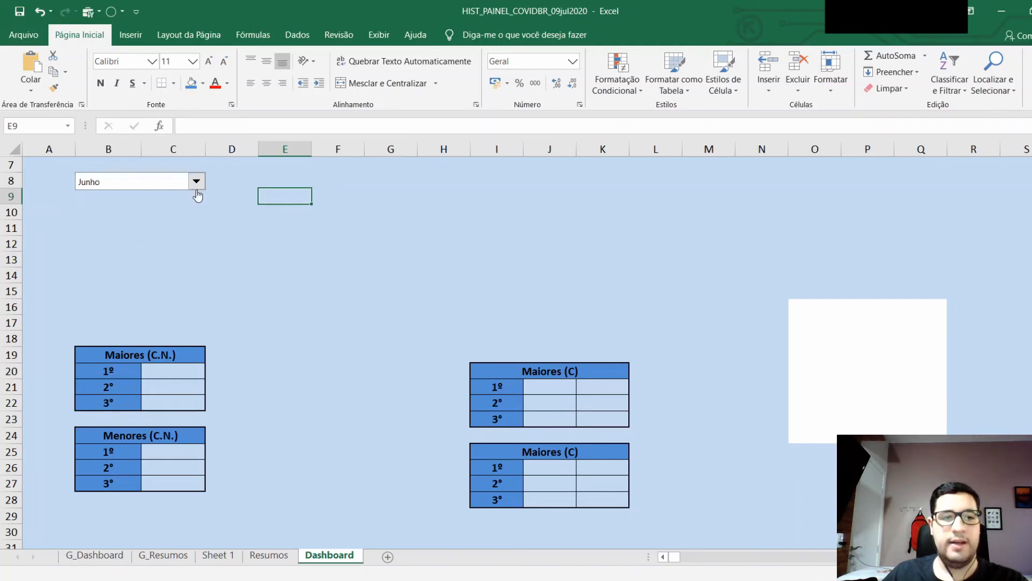
left_click(268, 555)
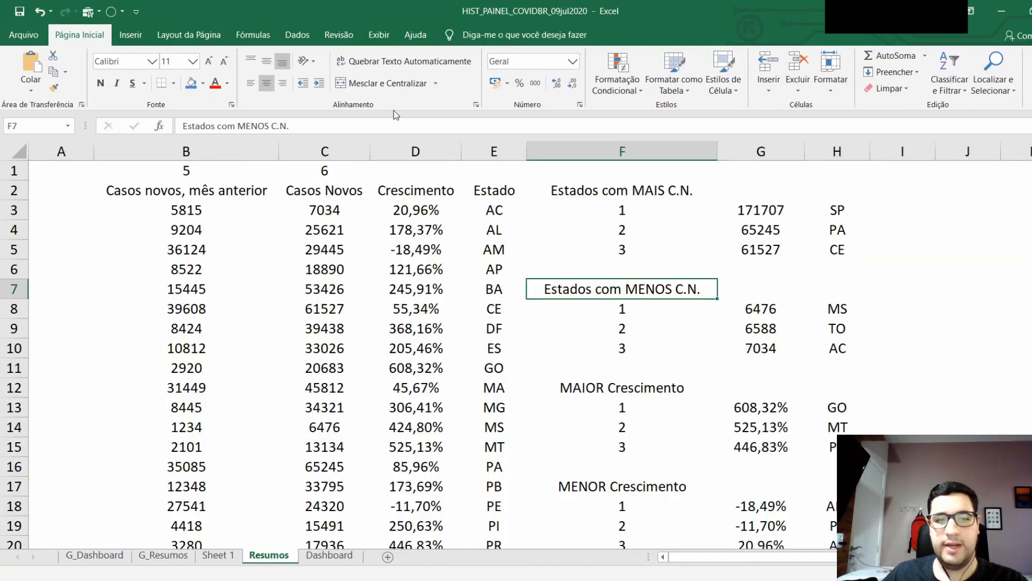
left_click(322, 171)
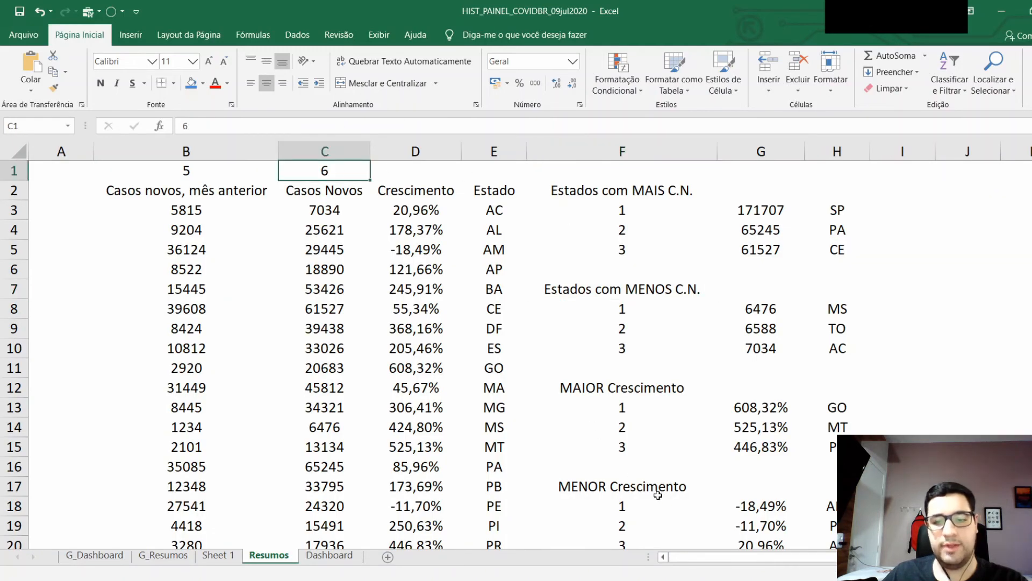
Step: Move the month drop-down on the Dashboard sheet up near the first visible rows, still over columns B and C
left_click(330, 555)
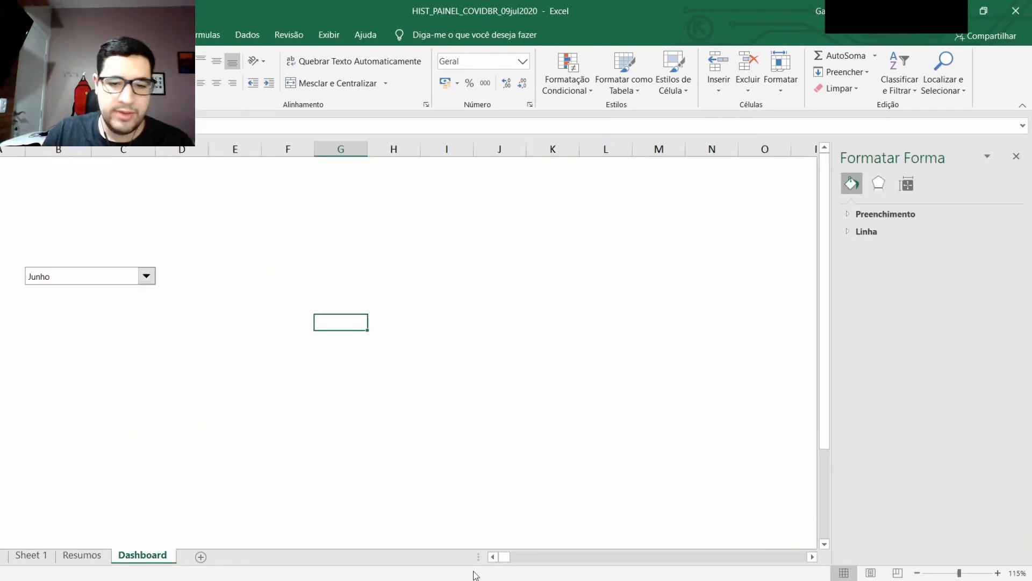
left_click(288, 376)
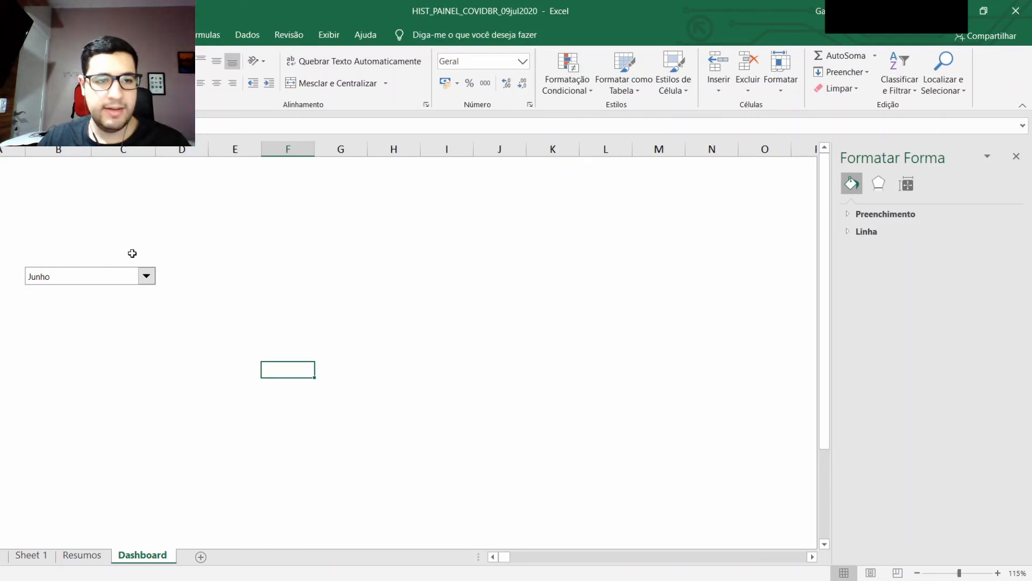
left_click(121, 279, "ctrl")
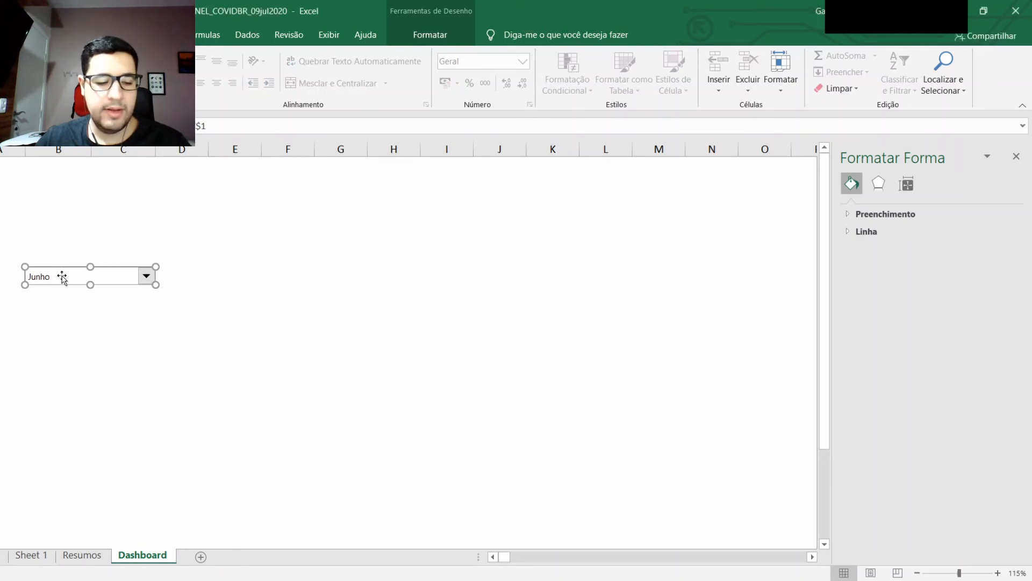
left_click_drag(61, 276, 73, 185)
left_click(422, 356)
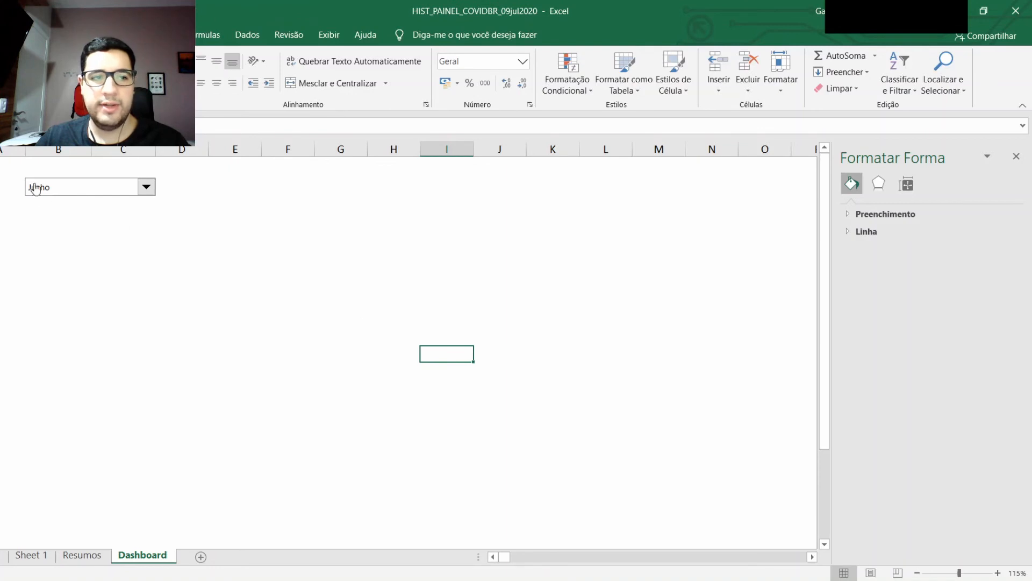
left_click(4, 163)
left_click_drag(5, 163, 752, 515)
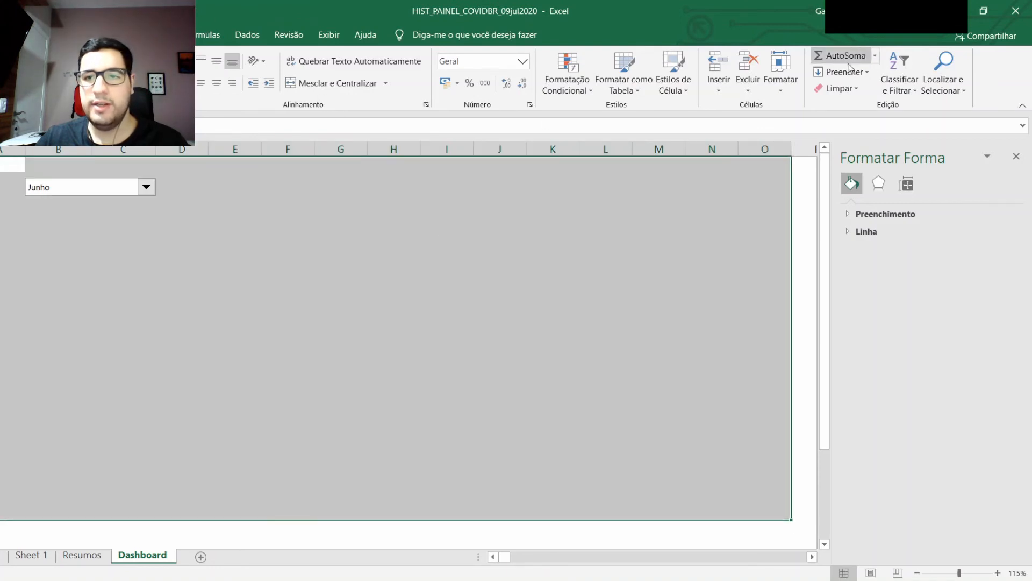
left_click(257, 248)
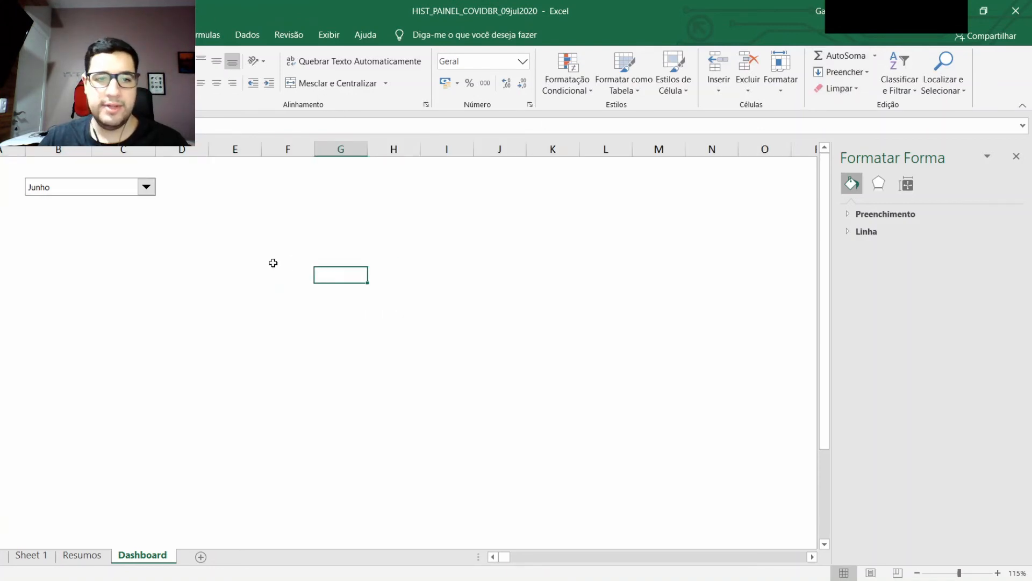
Step: Insert an empty map chart on the Dashboard sheet below the month drop-down
left_click(313, 281)
left_click(80, 35)
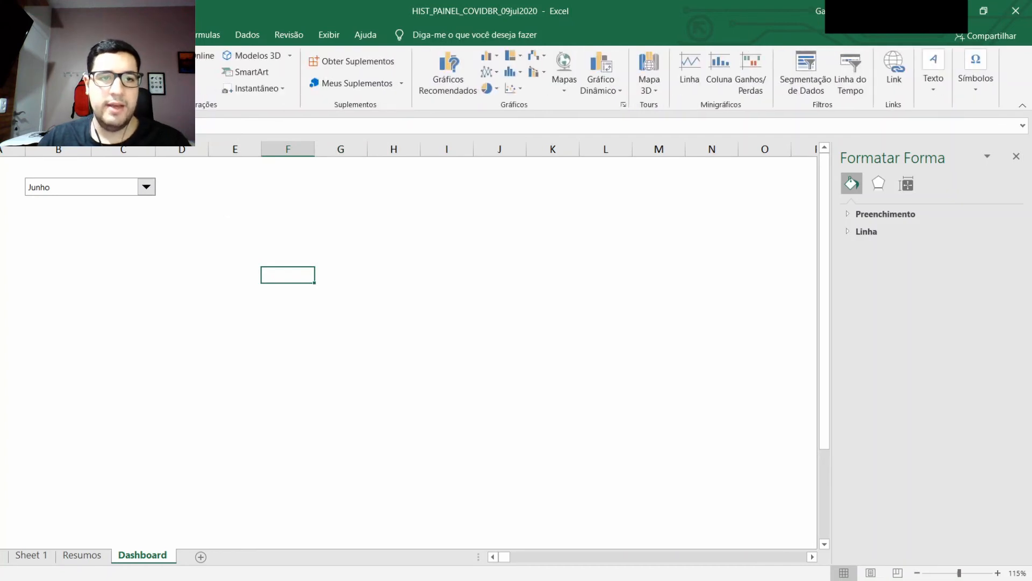
left_click(569, 87)
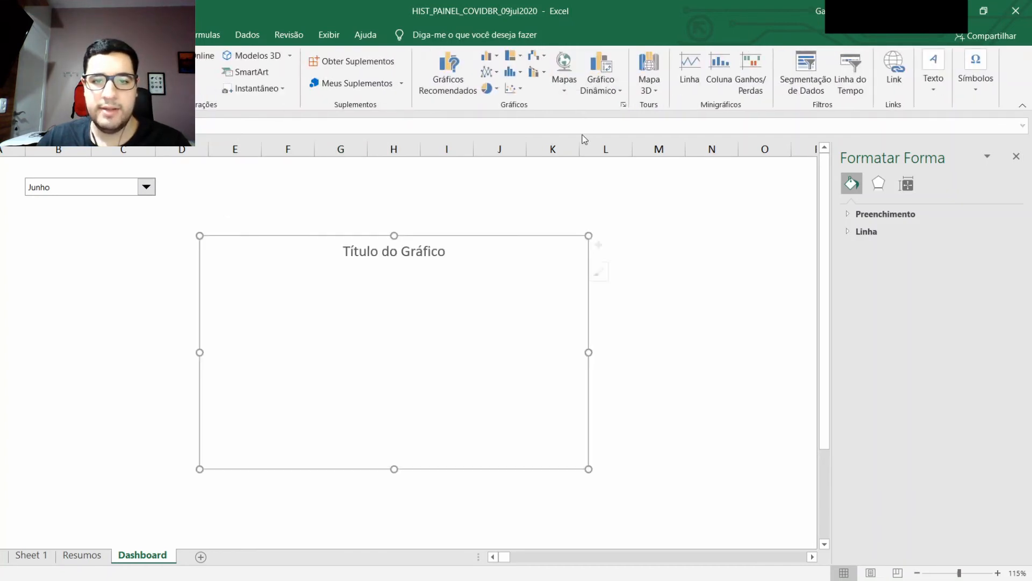
Step: Add a series to the map chart, named from the Casos Novos header with the column C state values on Resumos
left_click(498, 346)
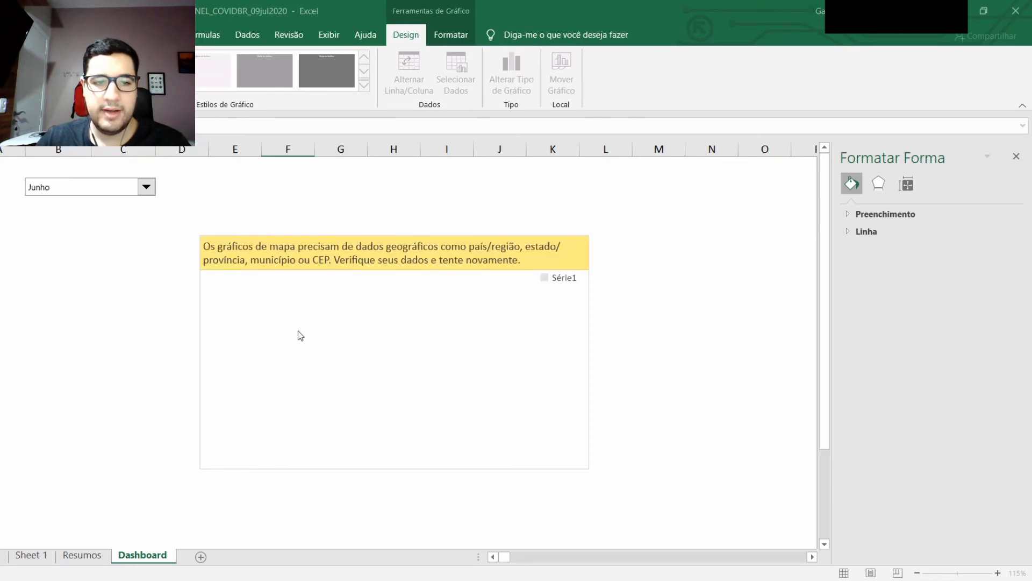
left_click(77, 554)
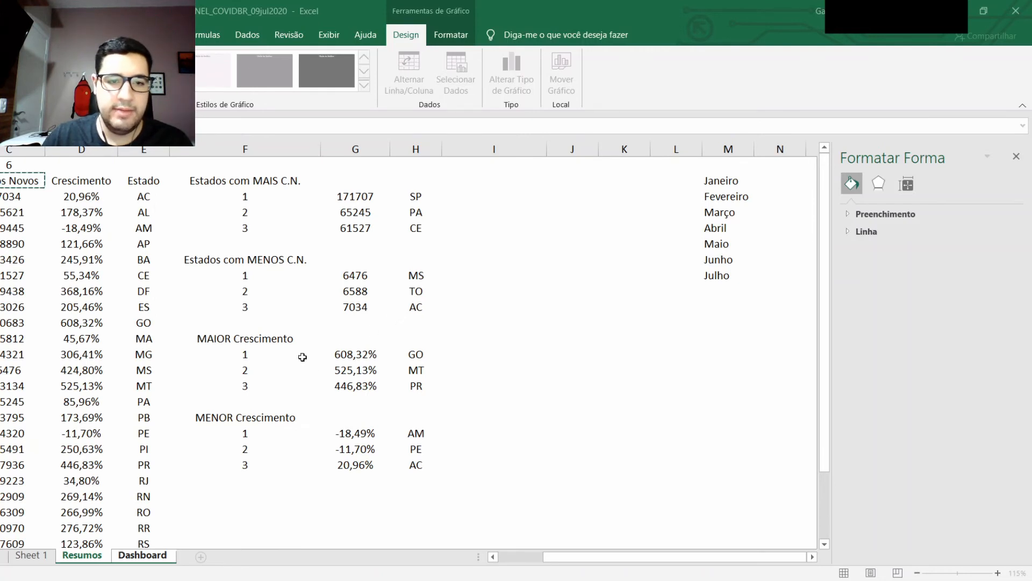
left_click(1, 195)
key("ctrl+c")
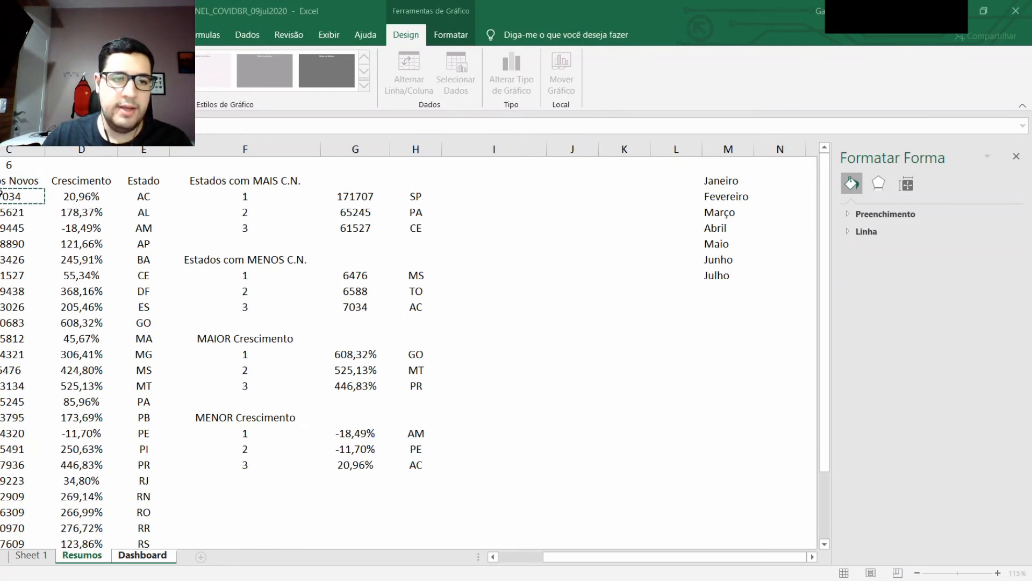
key("ctrl+shift+Down")
key("ctrl+c")
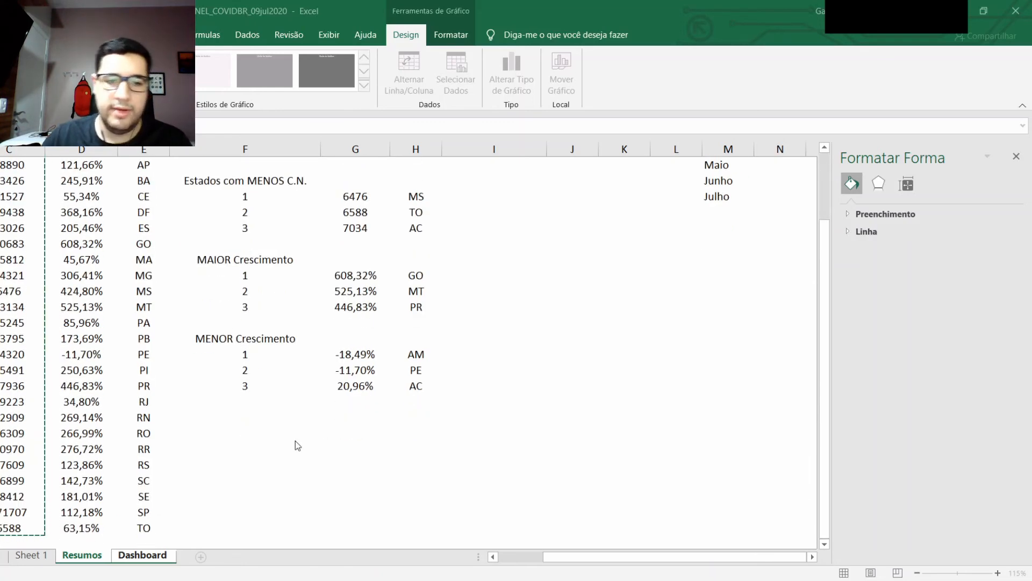
key("ctrl+Page_Down")
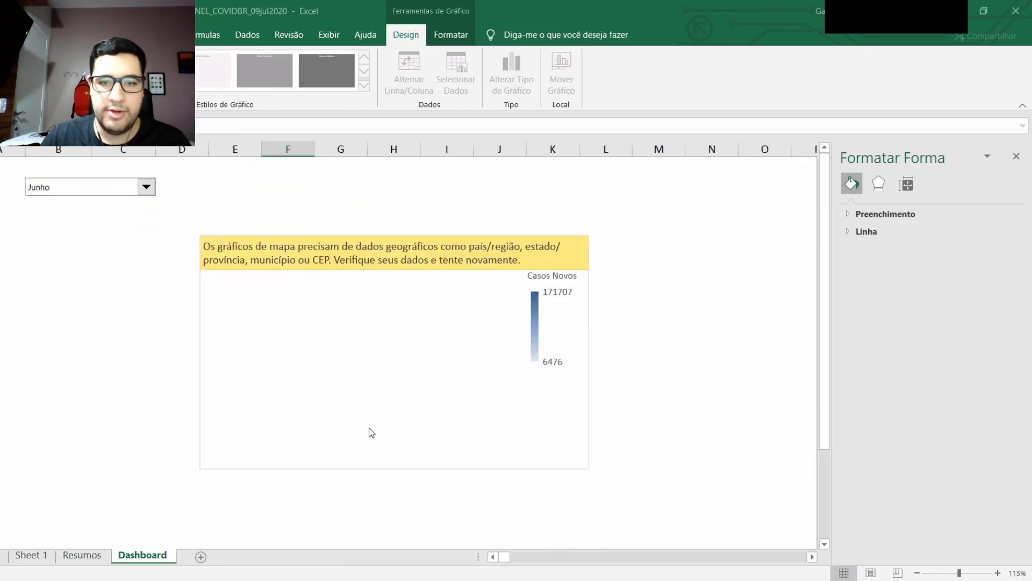
Step: Set the map chart's category labels to the Estado codes AC to TO in column E of Resumos
left_click(311, 355)
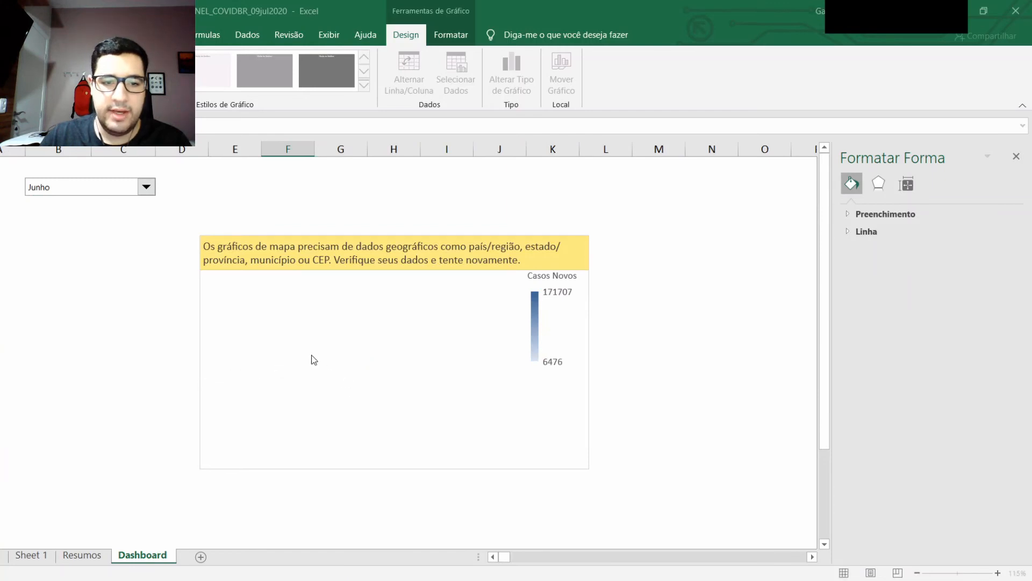
left_click(100, 556)
left_click(146, 198)
key("ctrl+c")
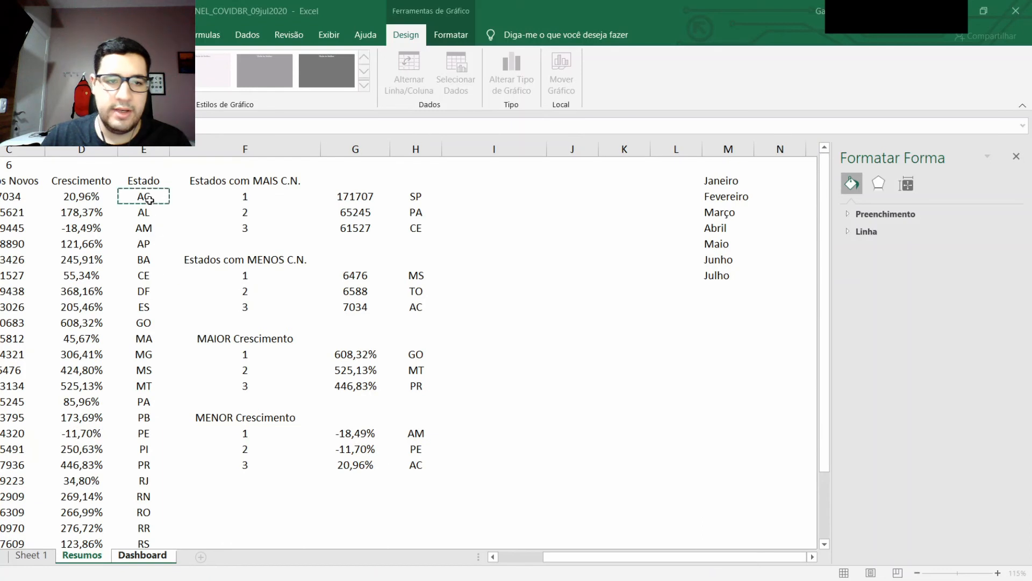
key("ctrl+shift+Down")
key("ctrl+c")
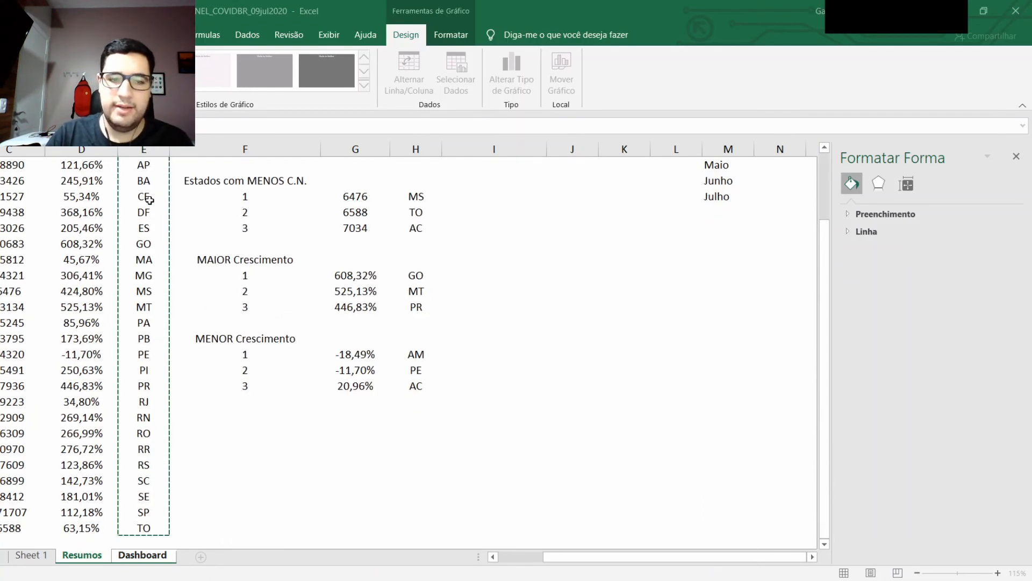
key("ctrl+Page_Down")
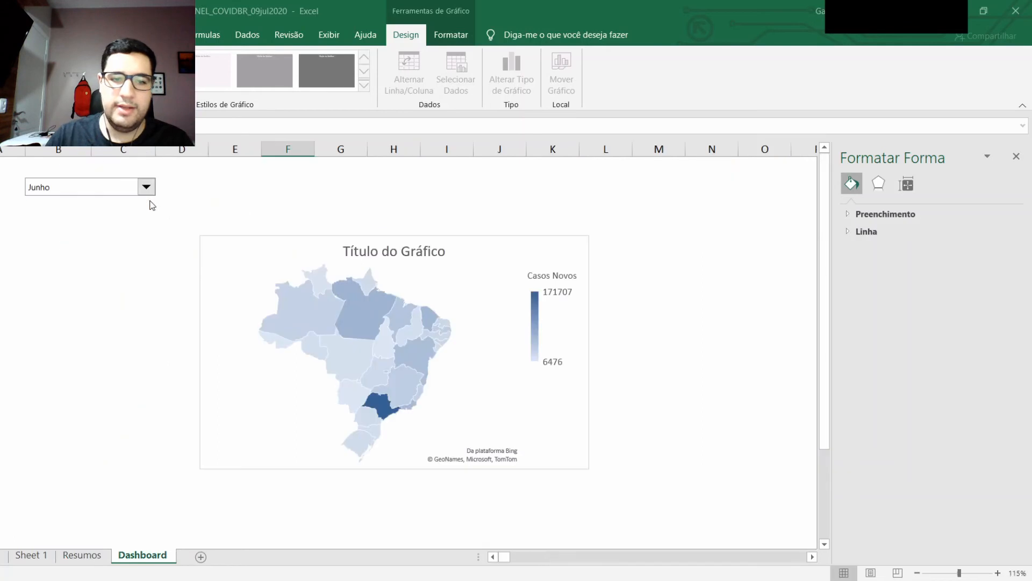
Step: Accept the chart data and resize the map chart slightly on the Dashboard
left_click(399, 461)
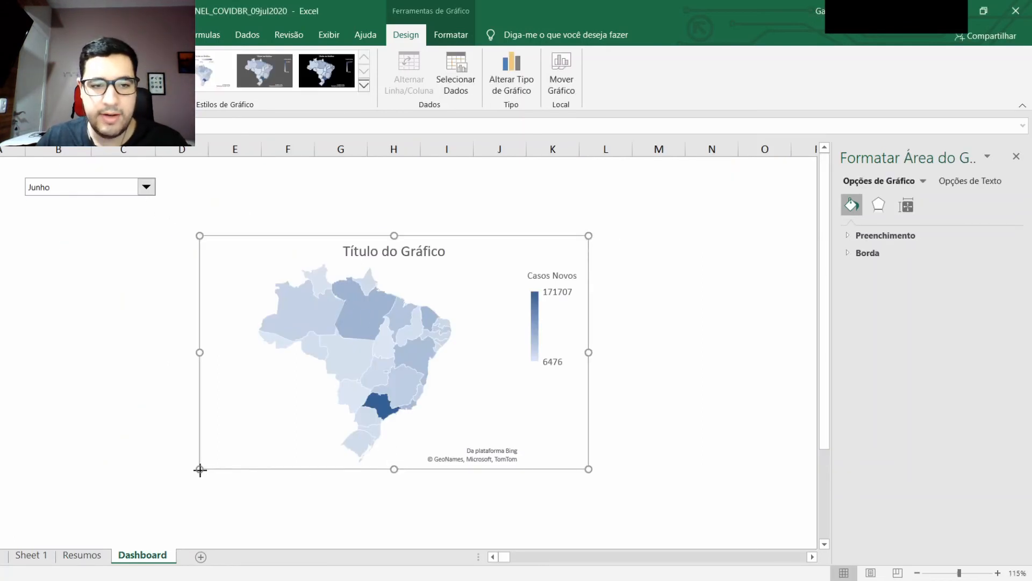
left_click_drag(200, 470, 141, 509)
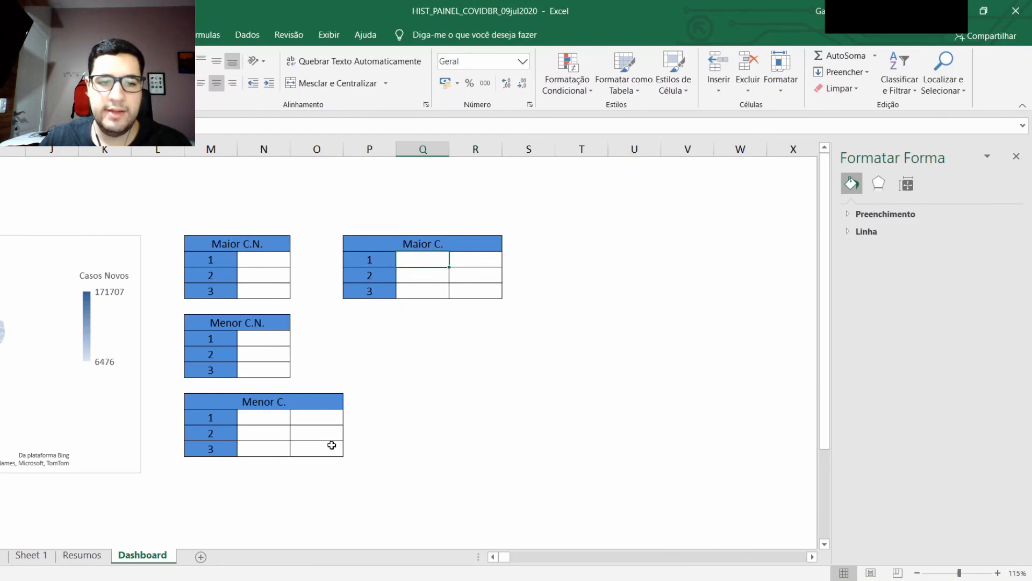
Step: Move the Menor C. table to column P, directly beneath the Maior C. table
left_click_drag(334, 442, 221, 404)
key("ctrl+c")
left_click(358, 325)
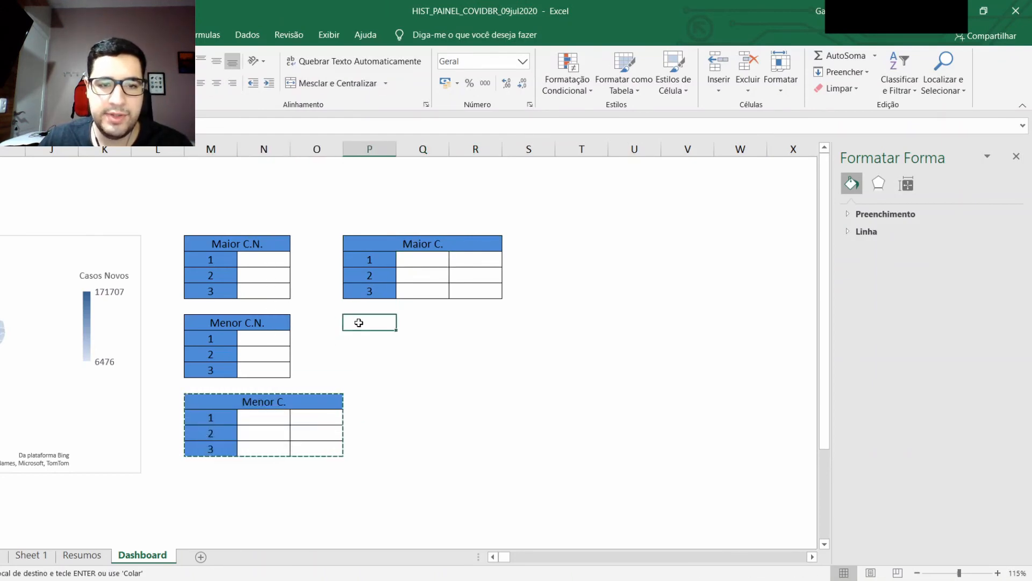
key("ctrl+v")
left_click(538, 338)
Step: Fill the Maior C.N. table's three ranks with references to the Estados com MAIS C.N. states in column H of Resumos
left_click(249, 259)
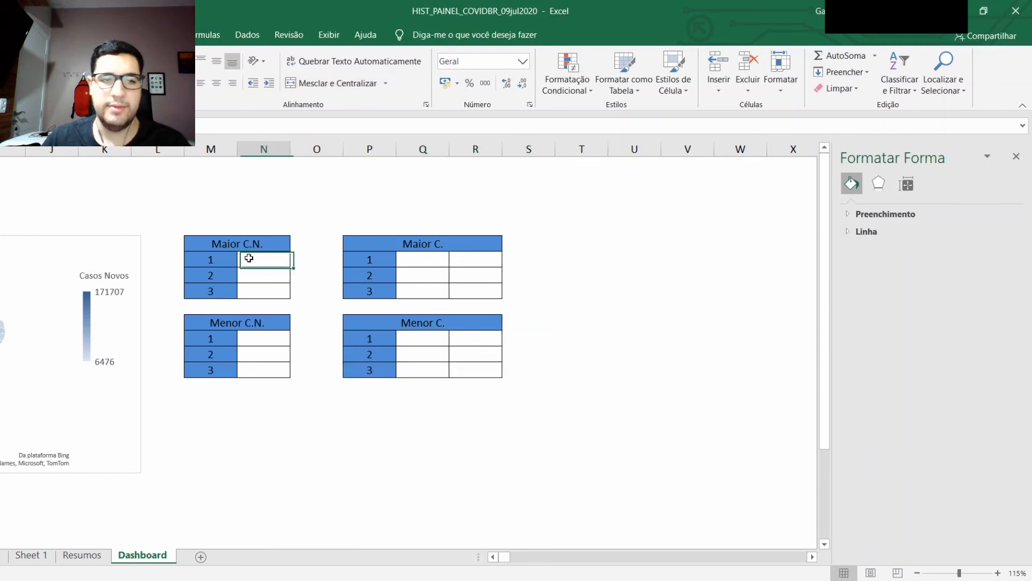
type("=")
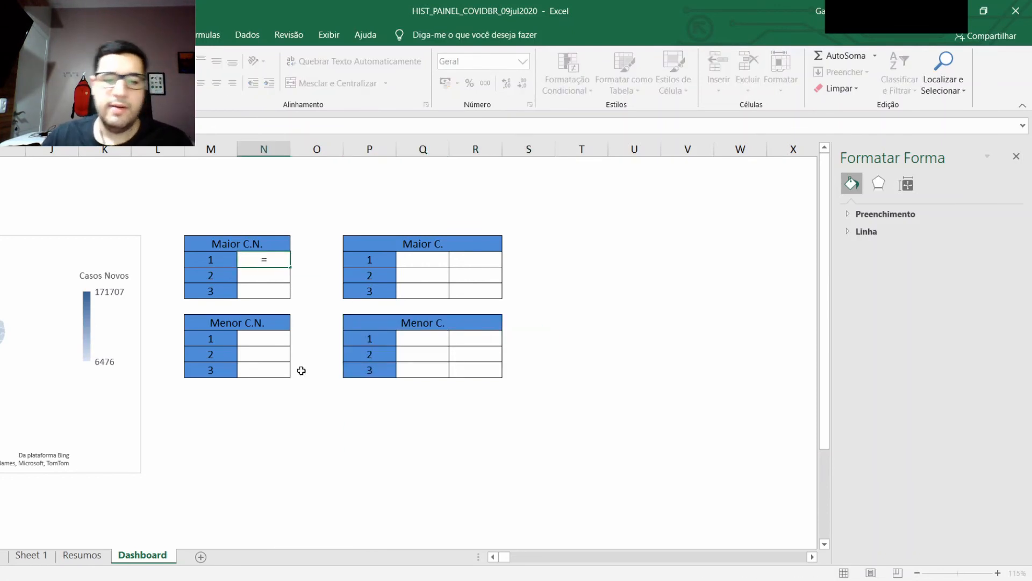
left_click(77, 559)
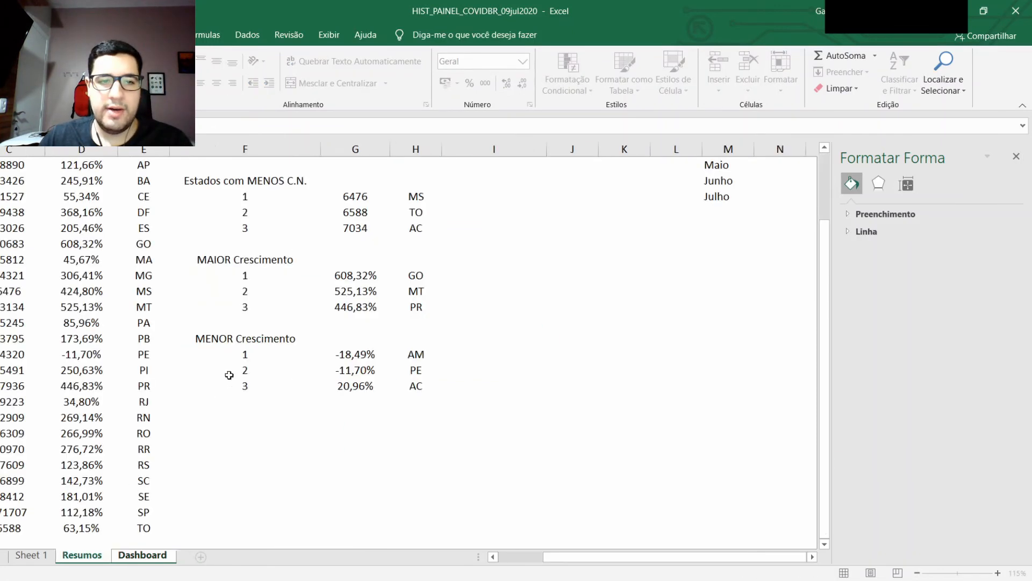
scroll(336, 236, "up", 2)
left_click(408, 202)
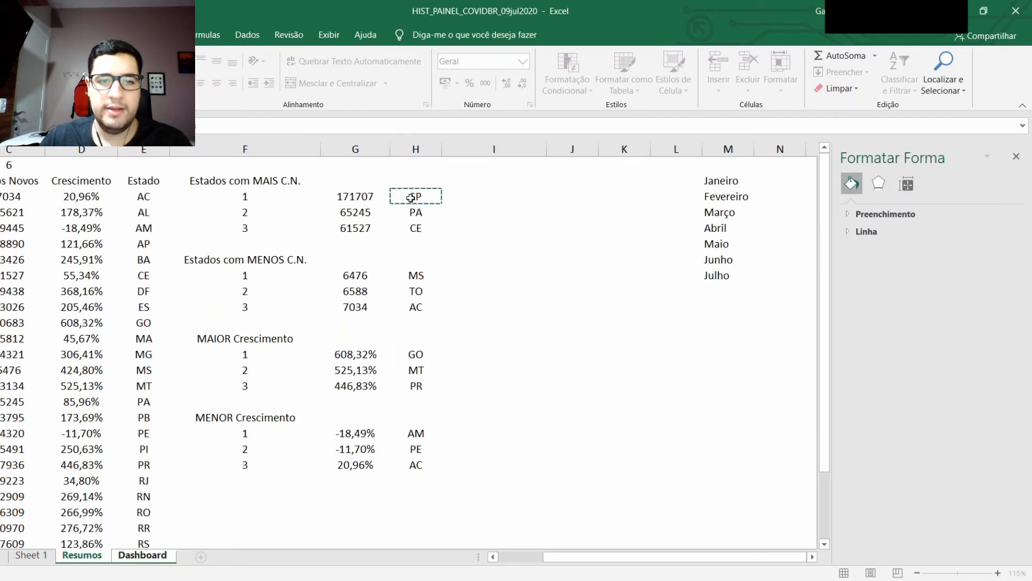
key("Return")
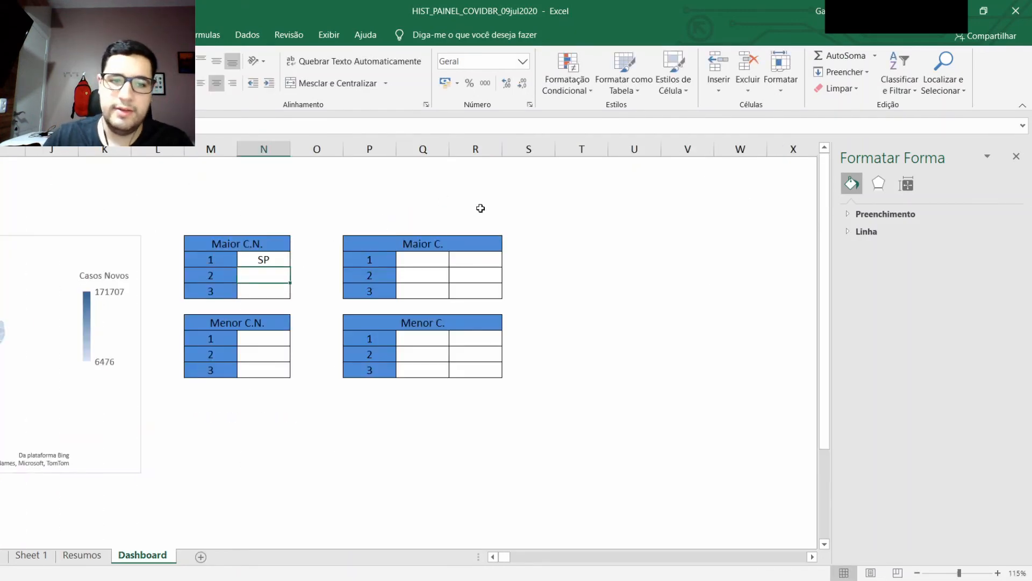
left_click(261, 260)
left_click_drag(291, 292, 291, 296)
Step: Fill the Menor C.N. table's three ranks with references to the Estados com MENOS C.N. states on Resumos
left_click(275, 339)
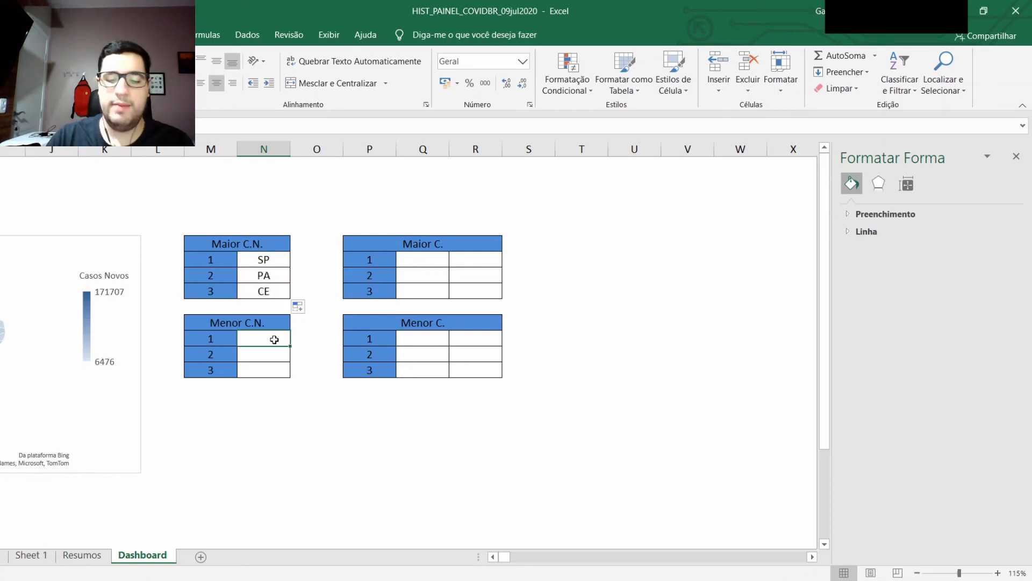
type("=")
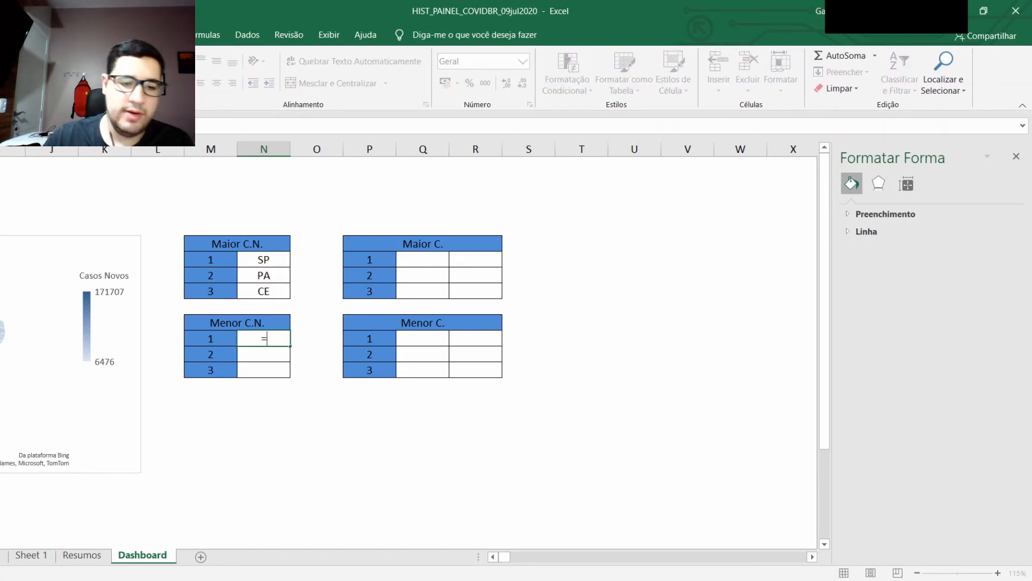
left_click(93, 559)
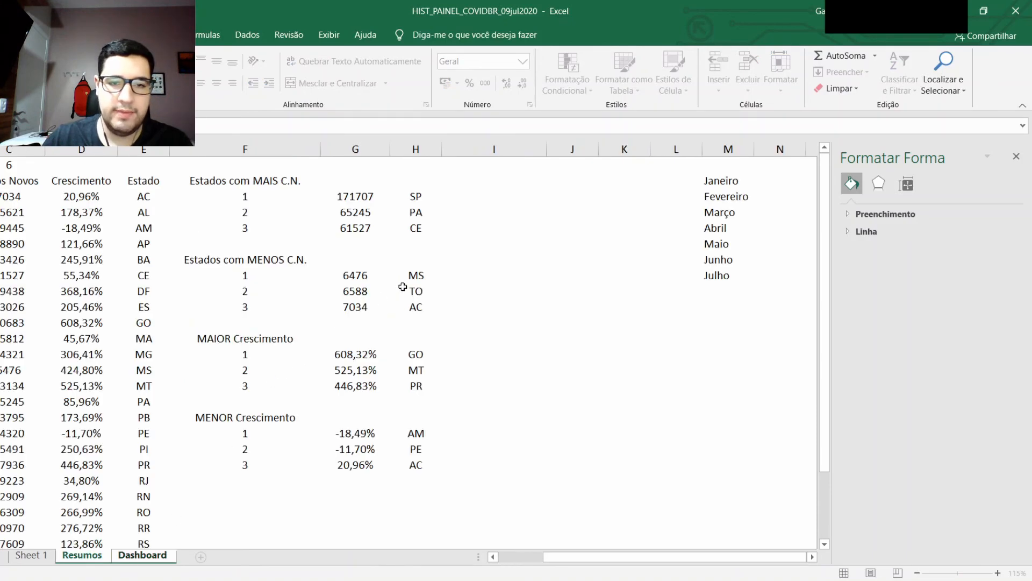
key("Return")
left_click(277, 342)
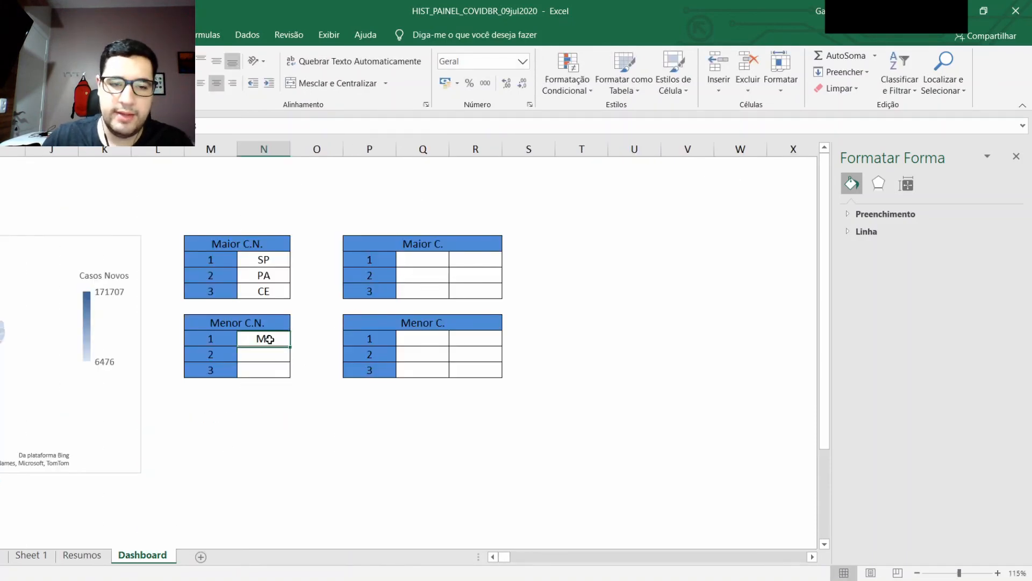
left_click_drag(288, 345, 288, 377)
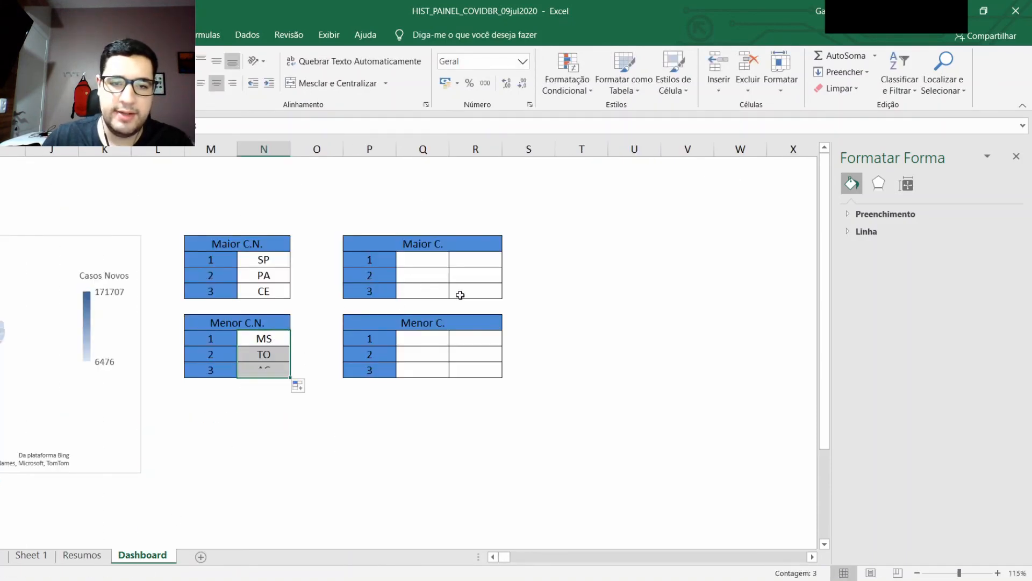
Step: Fill the Maior C. table's three ranks with references to the MAIOR Crescimento percentages and states in columns G and H of Resumos
left_click(441, 271)
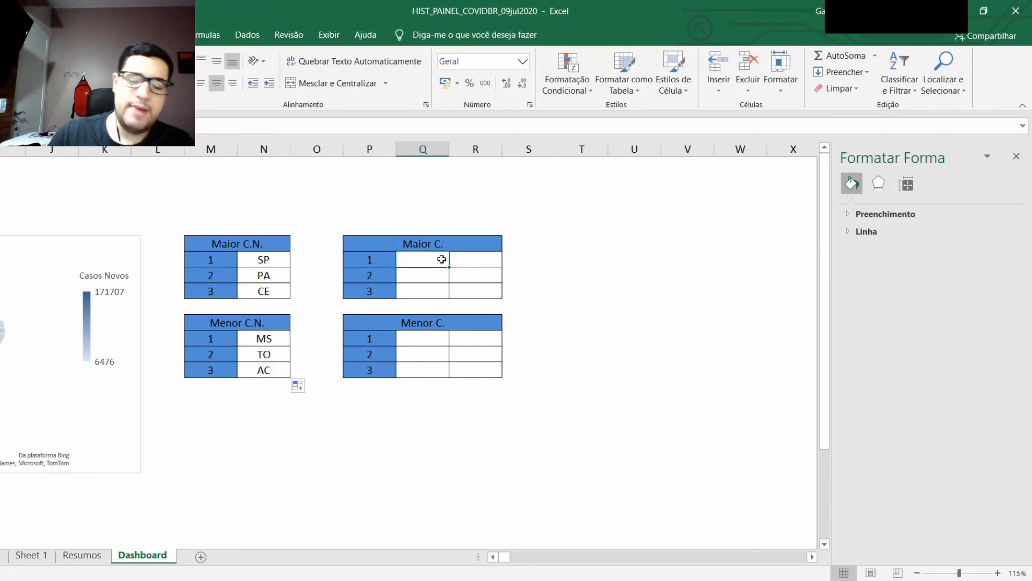
type("=")
left_click(81, 555)
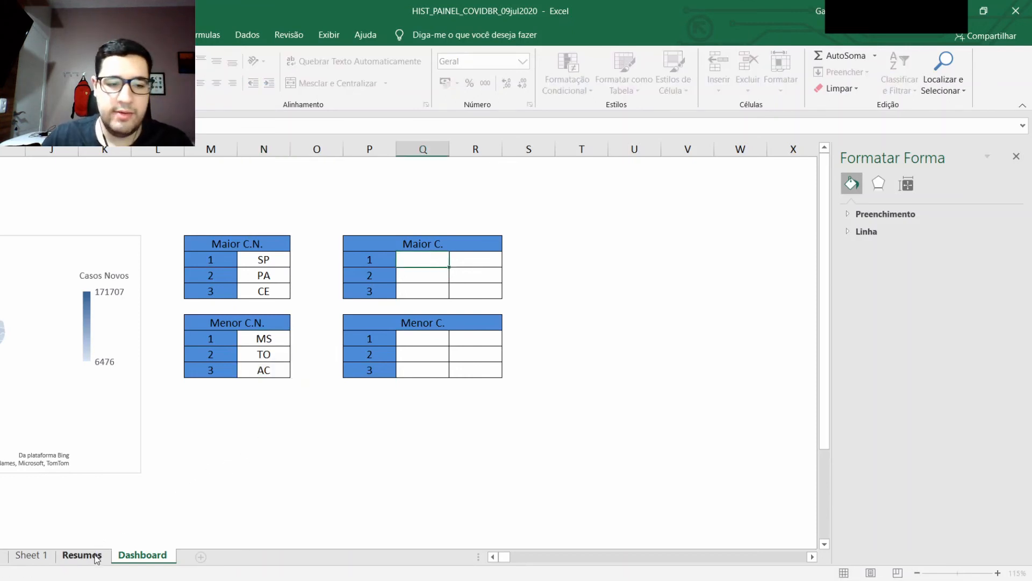
left_click(360, 355)
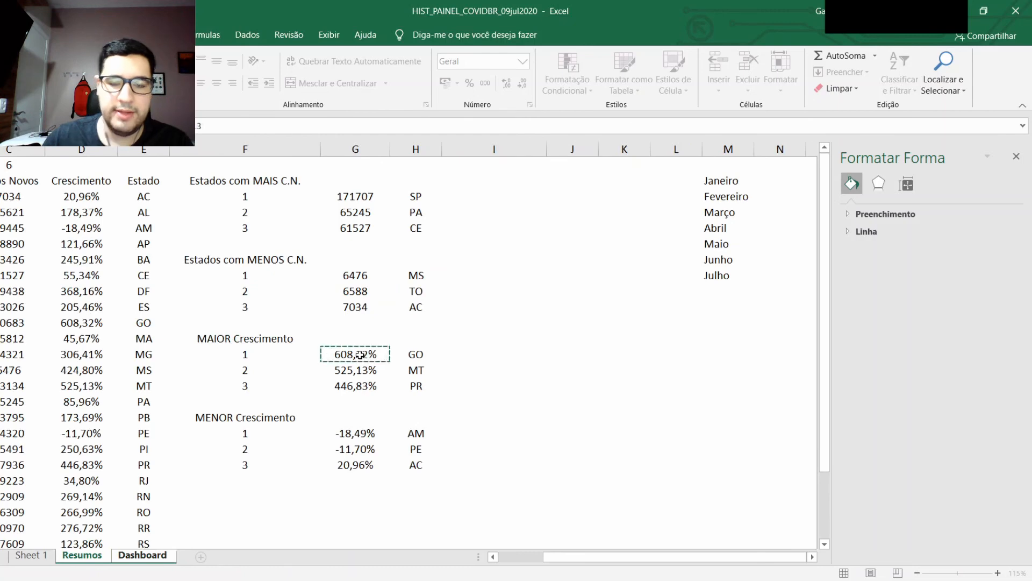
key("Return")
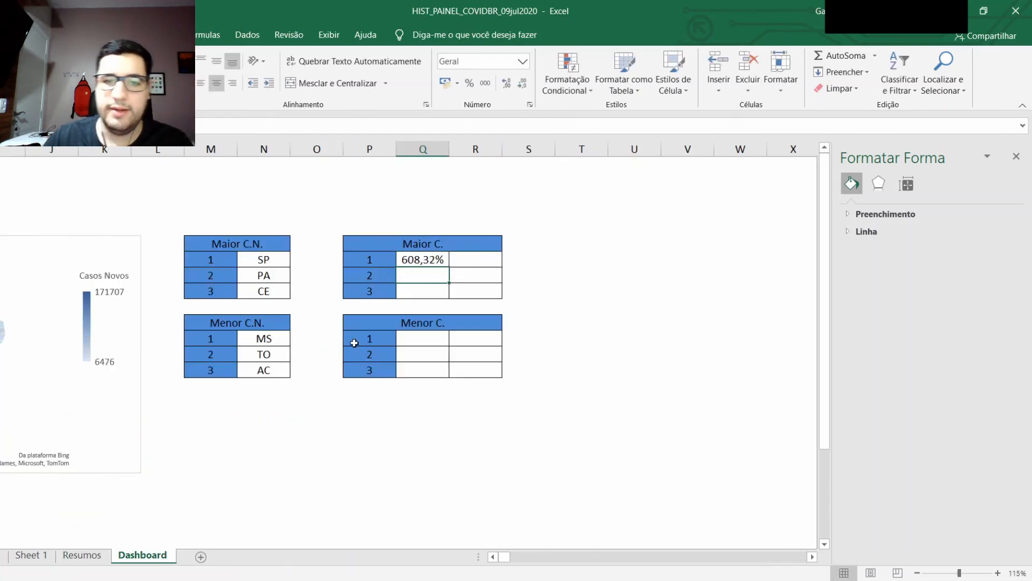
left_click_drag(448, 267, 453, 302)
left_click(447, 264)
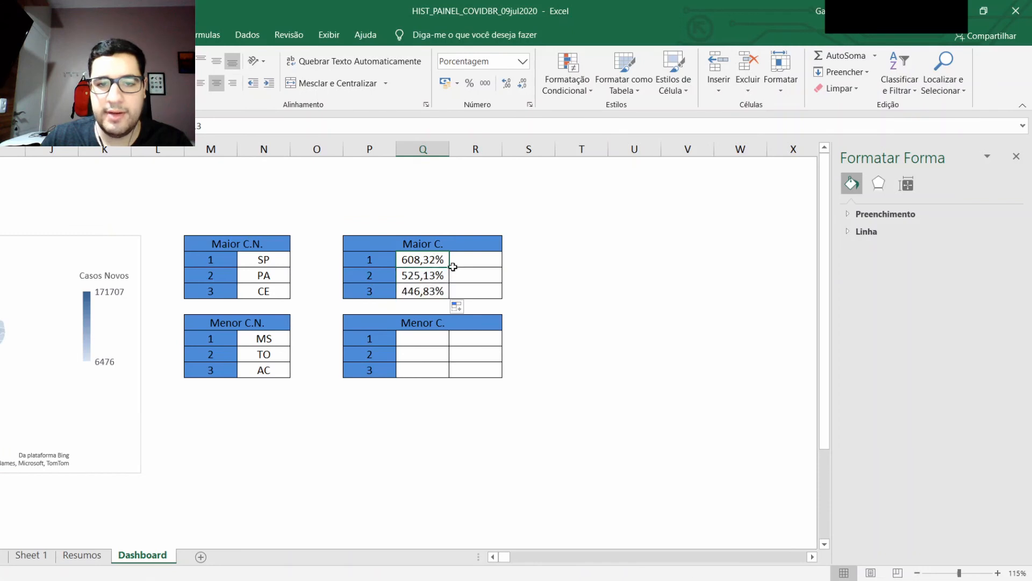
left_click_drag(453, 267, 502, 299)
left_click(594, 270)
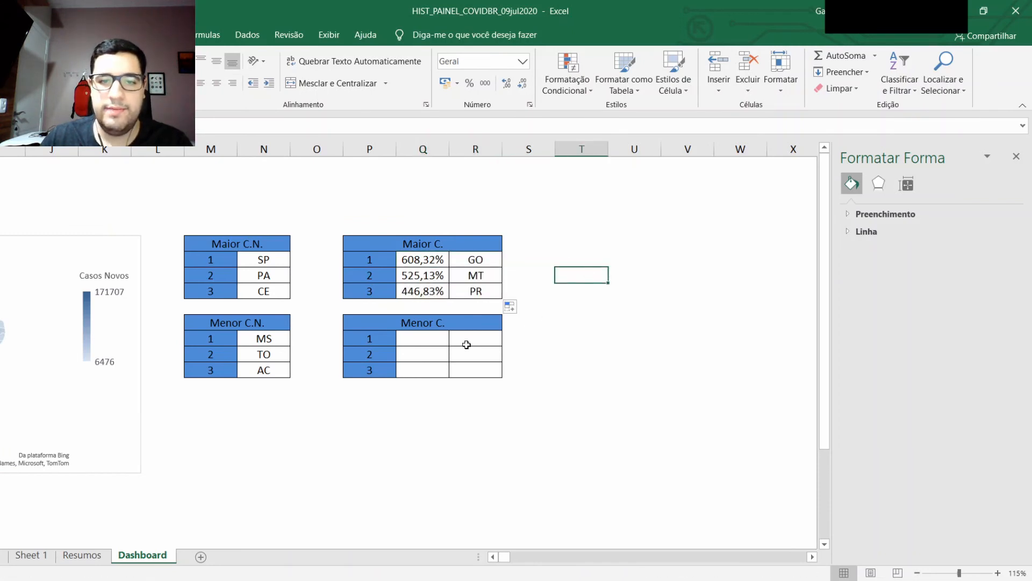
Step: Fill the Menor C. table's three ranks with references to the MENOR Crescimento percentages and states in columns G and H of Resumos
left_click(426, 345)
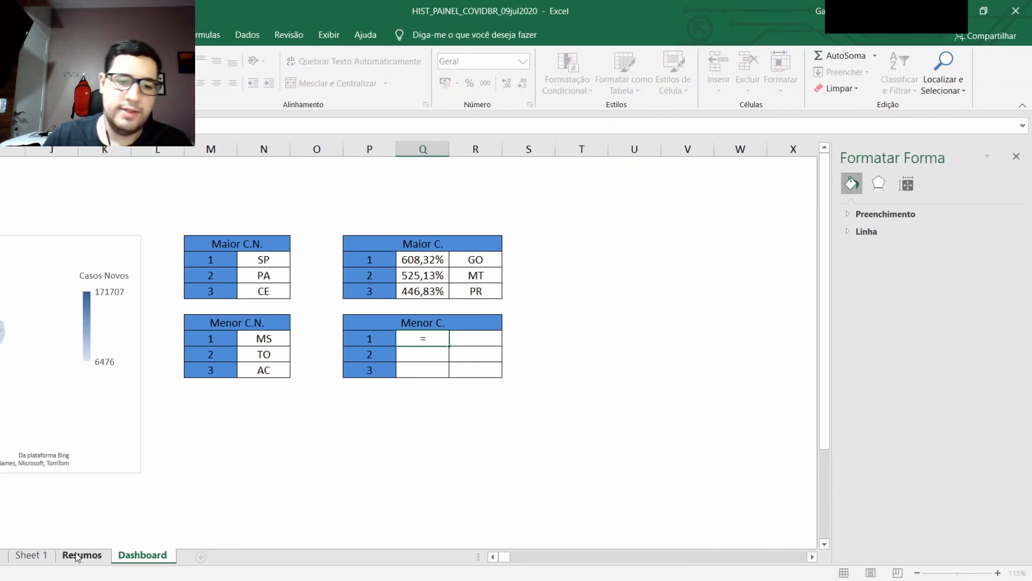
left_click(80, 554)
left_click(344, 436)
key("ctrl+c")
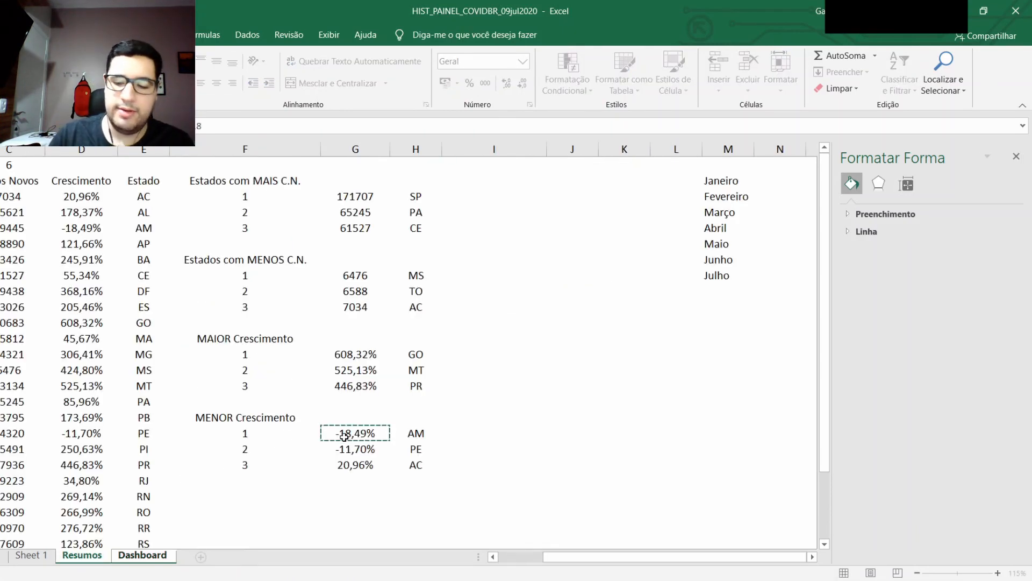
key("ctrl+Page_Down")
key("Return")
left_click(447, 338)
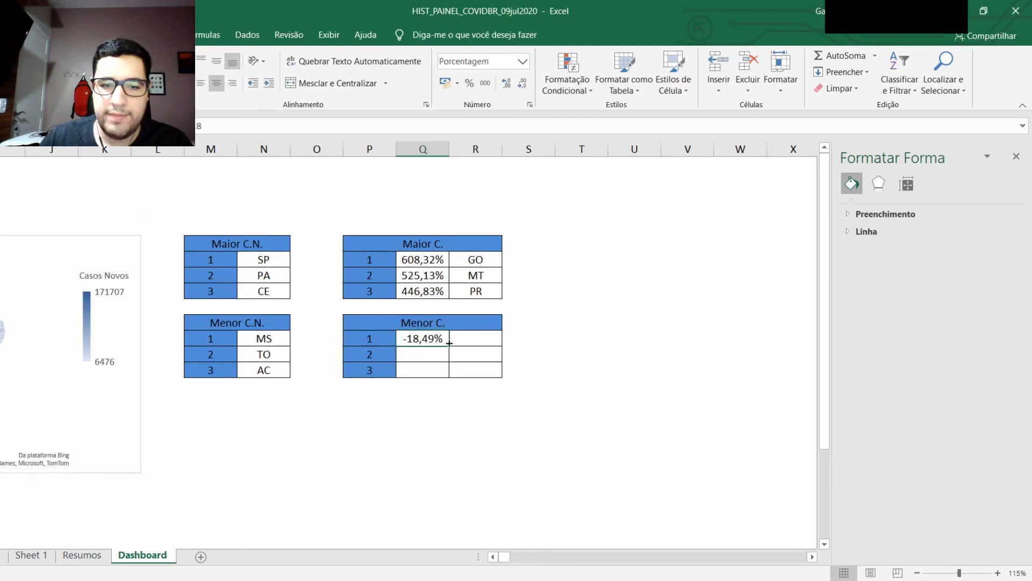
left_click_drag(449, 346, 500, 377)
left_click(575, 277)
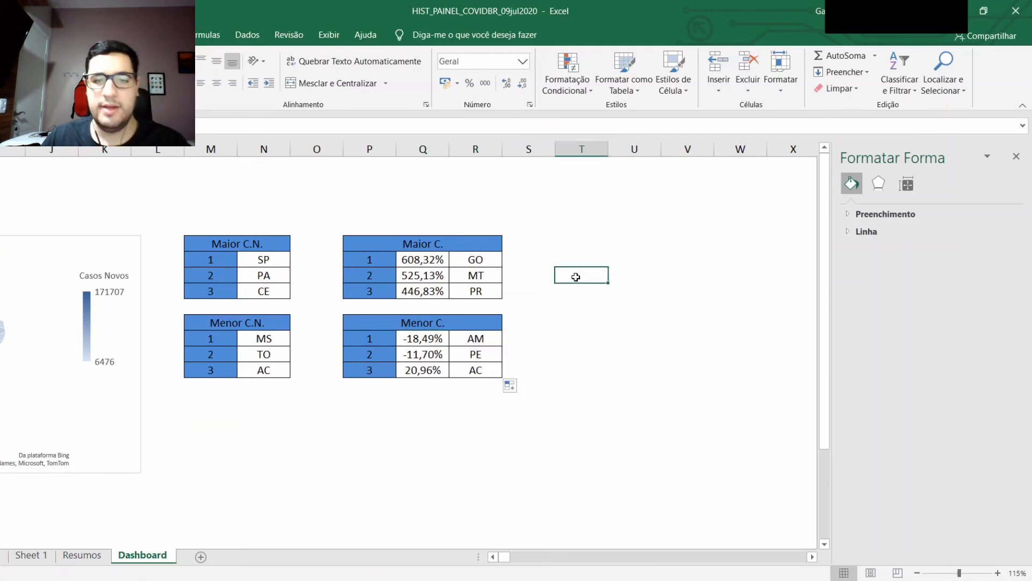
Step: Delete the title of the Casos Novos map chart
left_click_drag(510, 561, 492, 561)
left_click(362, 362)
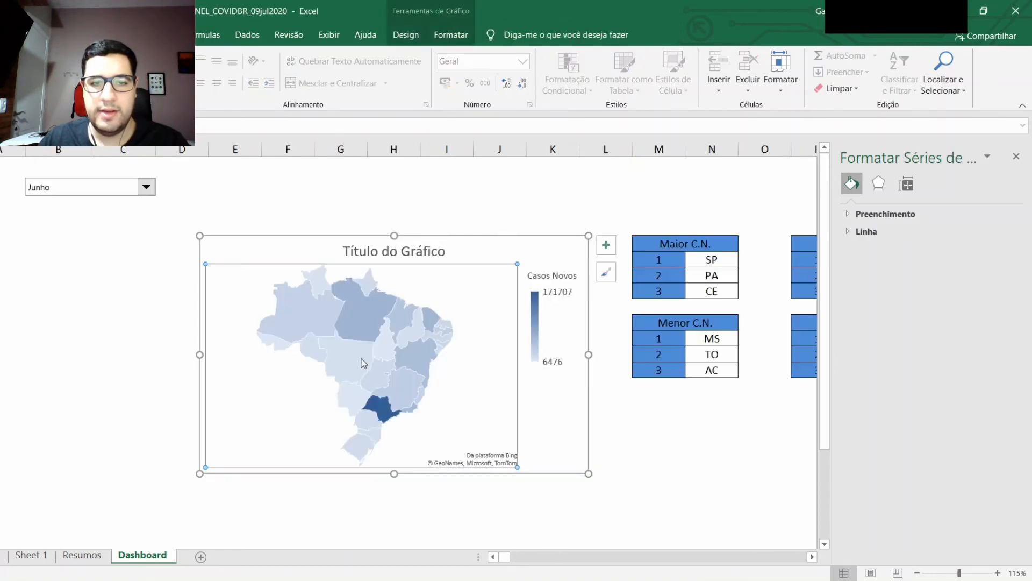
mouse_move(199, 473)
left_mouse_down()
mouse_move(115, 369)
mouse_move(200, 473)
left_mouse_up()
left_click_drag(518, 466, 702, 523)
left_click(422, 246)
key("Delete")
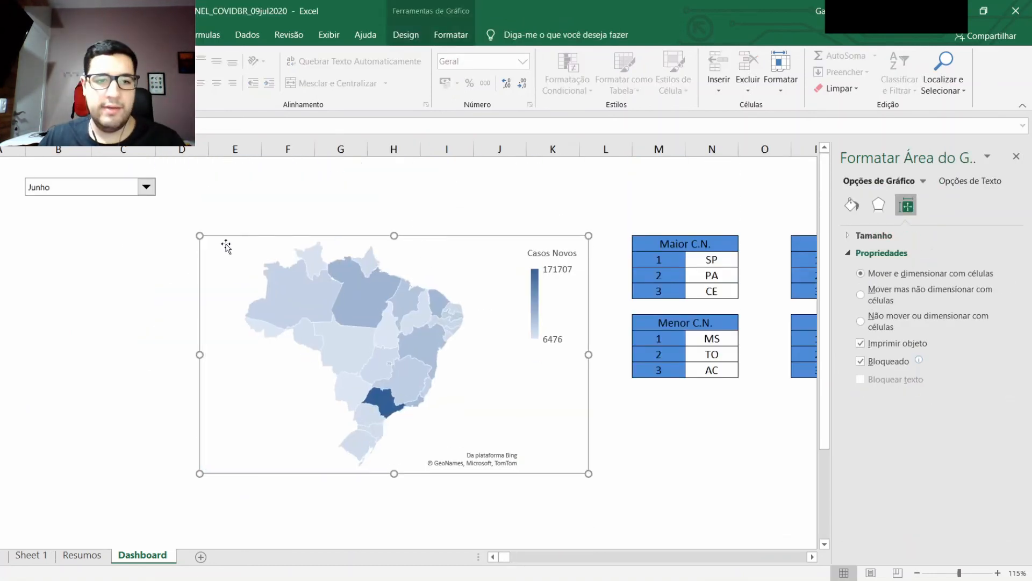
Step: Move the map chart directly beneath the month drop-down and enlarge it to about 11.34 cm high by 18.09 cm wide
left_click(338, 366)
left_click_drag(537, 241, 363, 209)
left_click(364, 209)
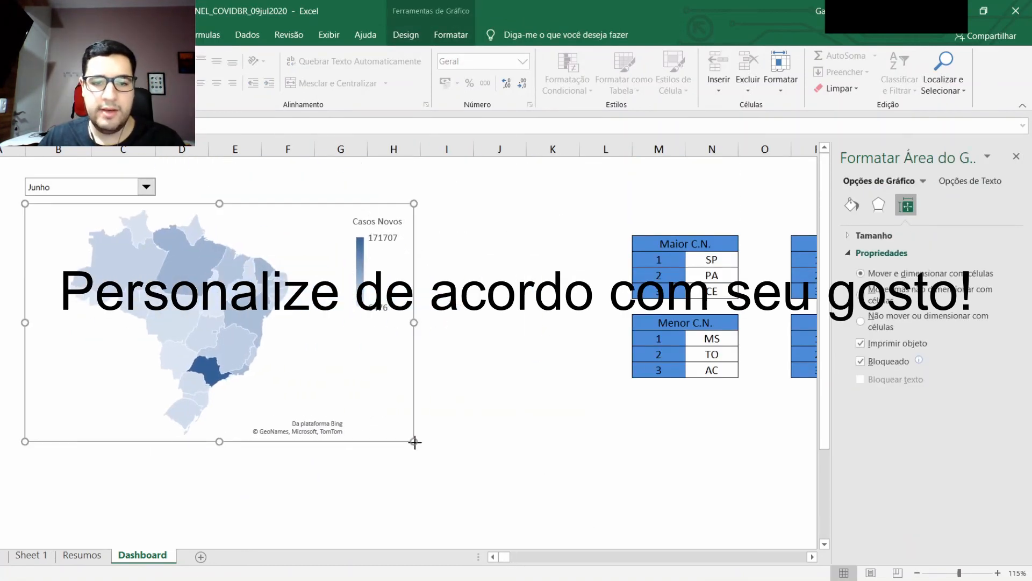
left_click_drag(415, 439, 572, 557)
left_click(1013, 157)
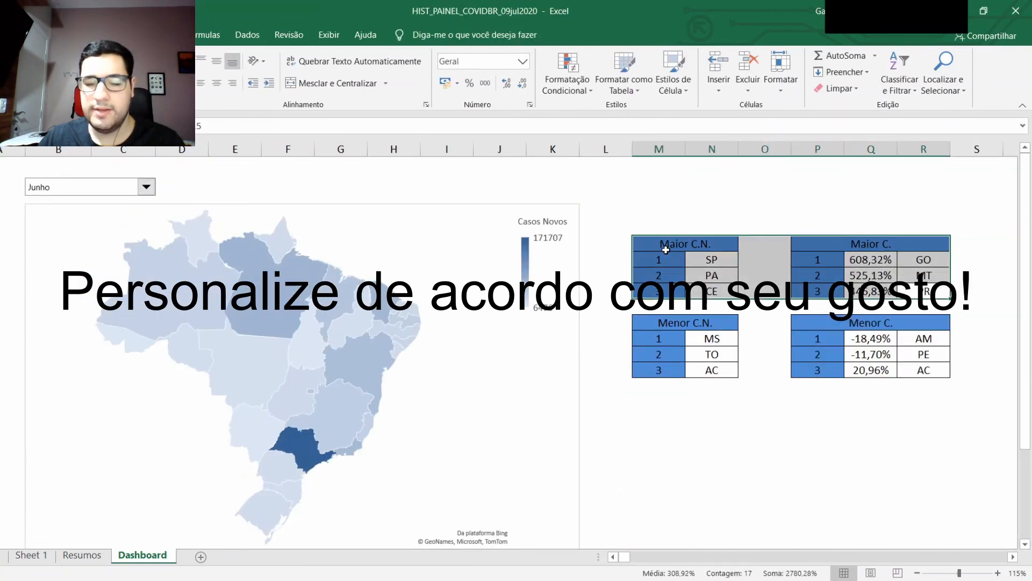
Step: Move the Maior C.N. table from columns M:N to columns D:E, behind the lower part of the map chart
left_click_drag(659, 244, 712, 291)
key("ctrl+c")
key("Right")
key("Right")
key("ctrl+v")
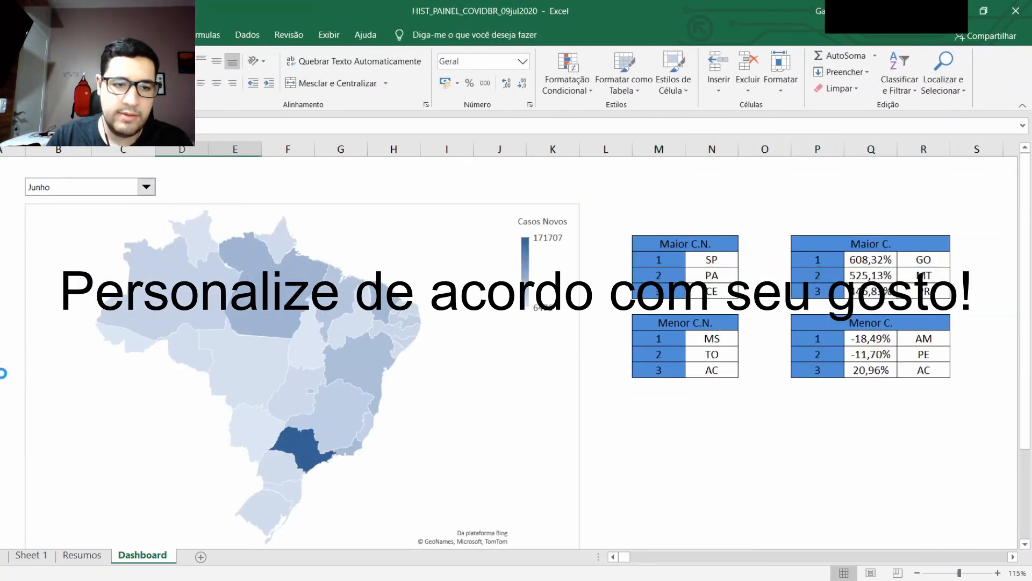
Step: Remove the map chart's fill and outline
left_click(546, 334)
left_click(420, 38)
left_click(445, 36)
left_click(396, 56)
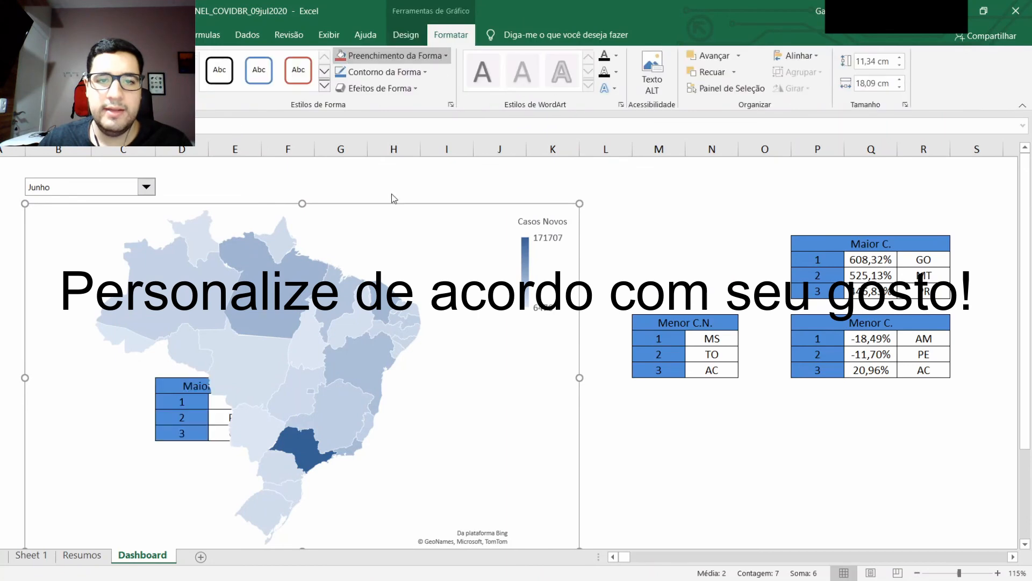
left_click(392, 198)
left_click(401, 71)
left_click(398, 214)
Step: Move the Maior C.N. table to columns B:C, beside the lower part of the map
left_click(162, 392)
left_click(167, 399)
key("Up")
key("ctrl+shift+Down")
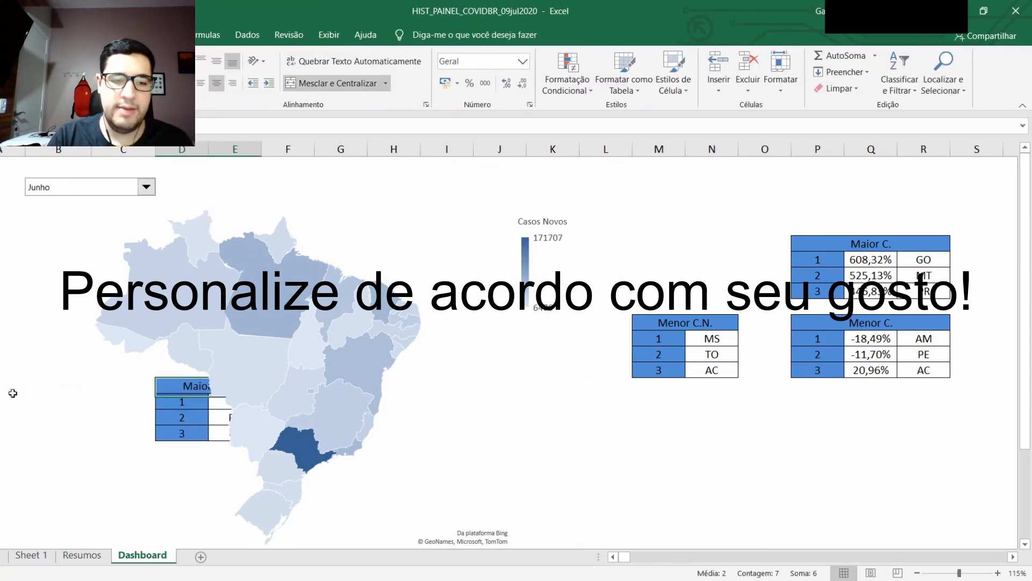
key("ctrl+x")
left_click(56, 387)
key("ctrl+v")
key("Right")
key("Right")
key("Right")
key("Right")
key("Right")
key("Right")
key("Right")
key("Right")
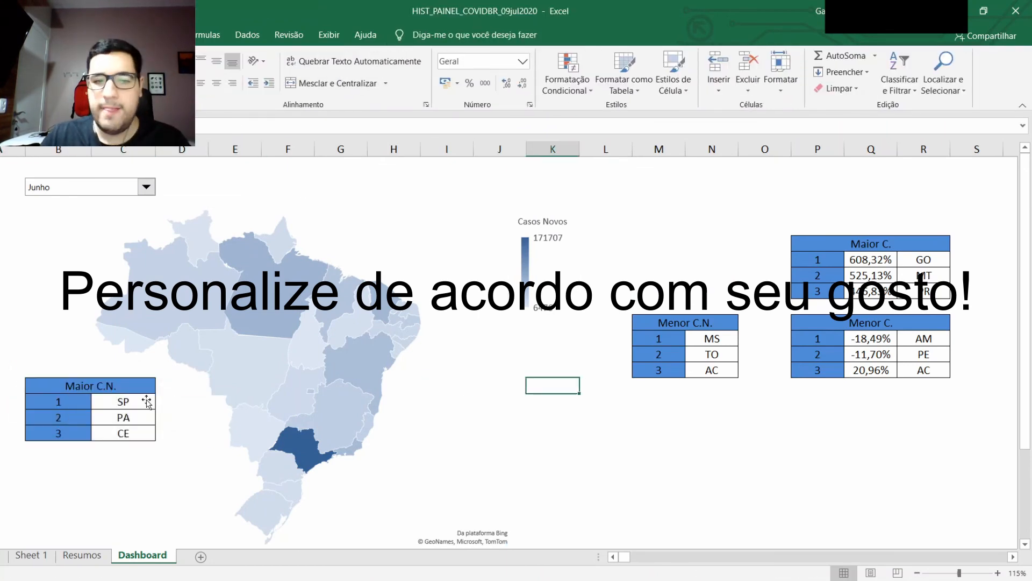
Step: Move the Menor C.N. table to columns B:C, just below the Maior C.N. table
left_click_drag(712, 370, 660, 322)
key("ctrl+x")
left_click(58, 465)
key("ctrl+v")
Step: Move the Maior C. table to columns I:K, below the map's Casos Novos legend
left_click_drag(924, 291, 809, 241)
key("ctrl+x")
left_click(457, 370)
left_click(639, 357)
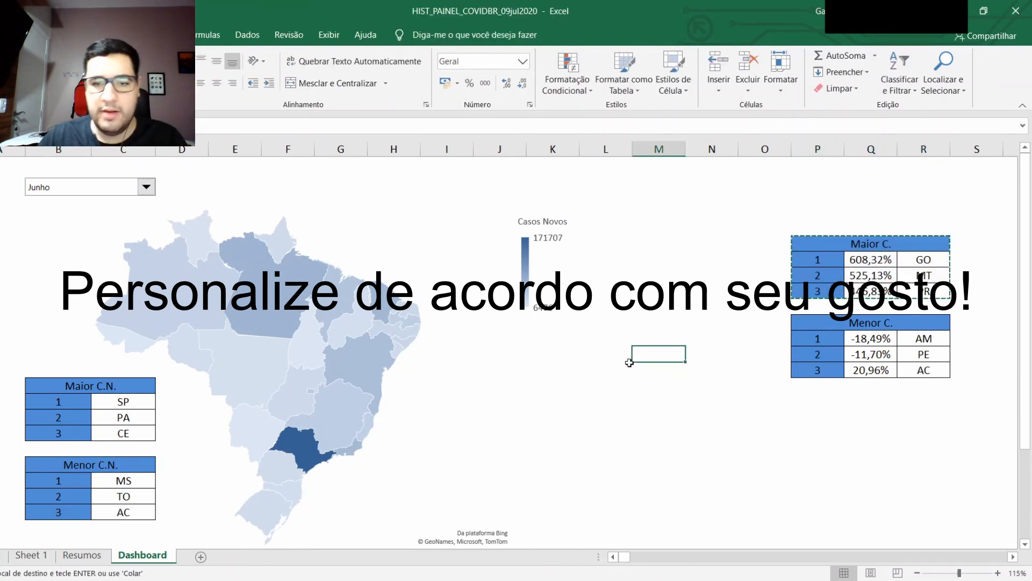
key("Left")
key("Left")
key("Left")
key("Left")
key("Down")
key("ctrl+v")
Step: Move the Menor C. table to columns I:K, one row below the Maior C. table
left_click_drag(924, 370, 814, 323)
key("ctrl+x")
left_click(673, 460)
key("Left")
key("Left")
key("Left")
key("Left")
key("Up")
key("ctrl+v")
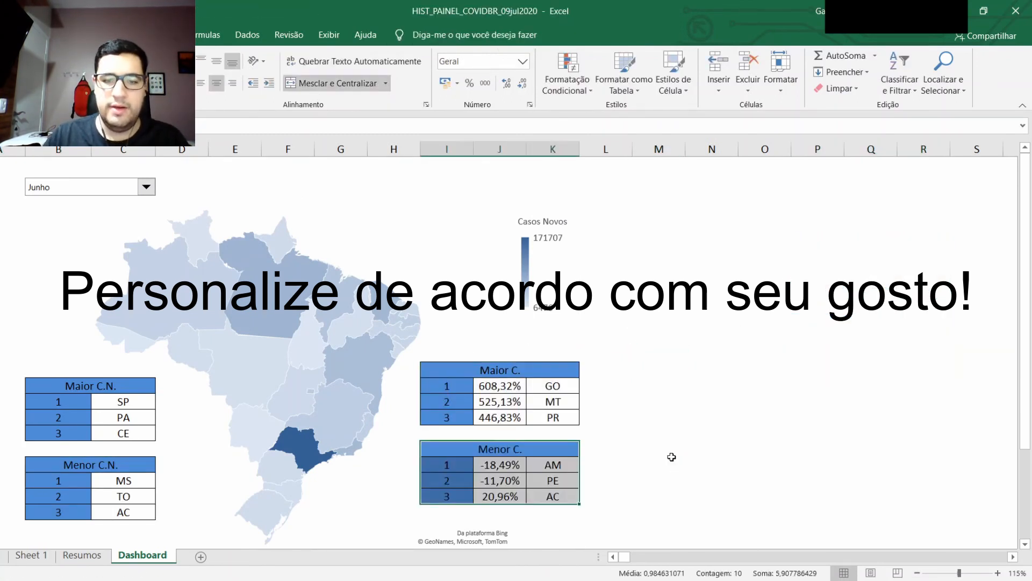
Step: Fill the dashboard's cell range behind the drop-down, map and tables, through column L, with light blue
left_click(671, 457)
left_click_drag(17, 166, 592, 508)
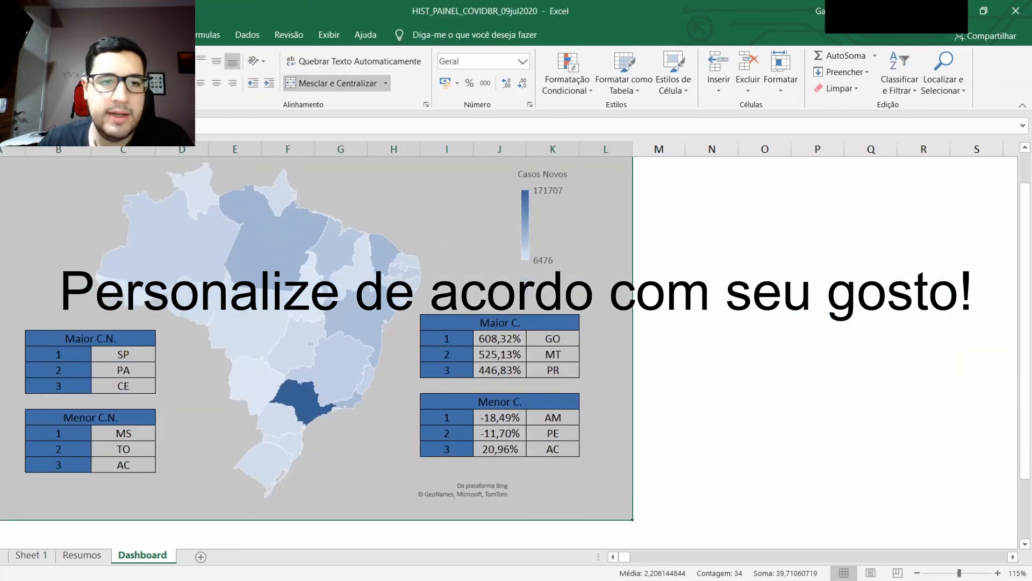
left_click(159, 84)
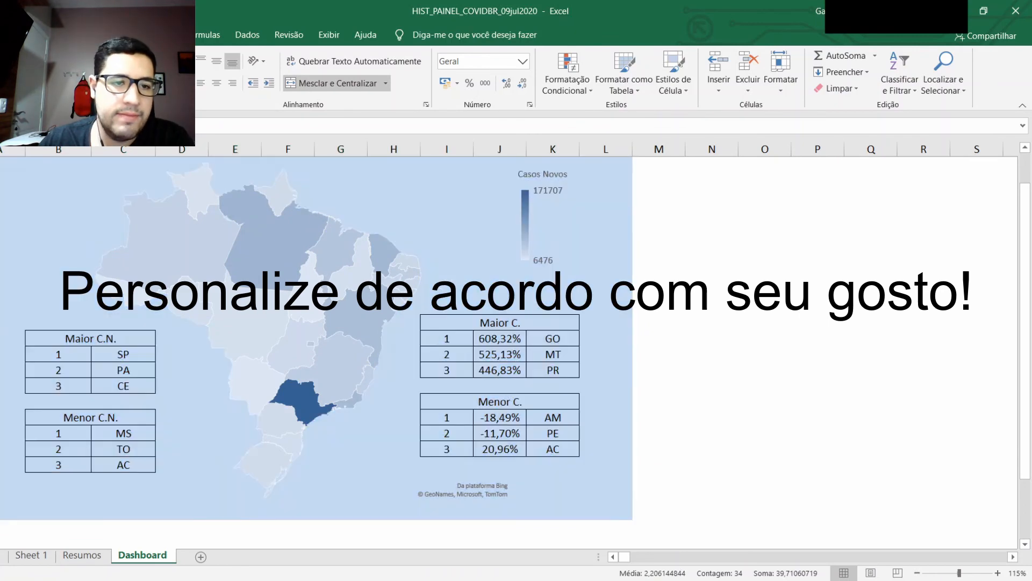
left_click(188, 131)
Step: Fill the Maior C. header cell with bright blue
scroll(569, 369, "up", 1)
left_click(568, 369)
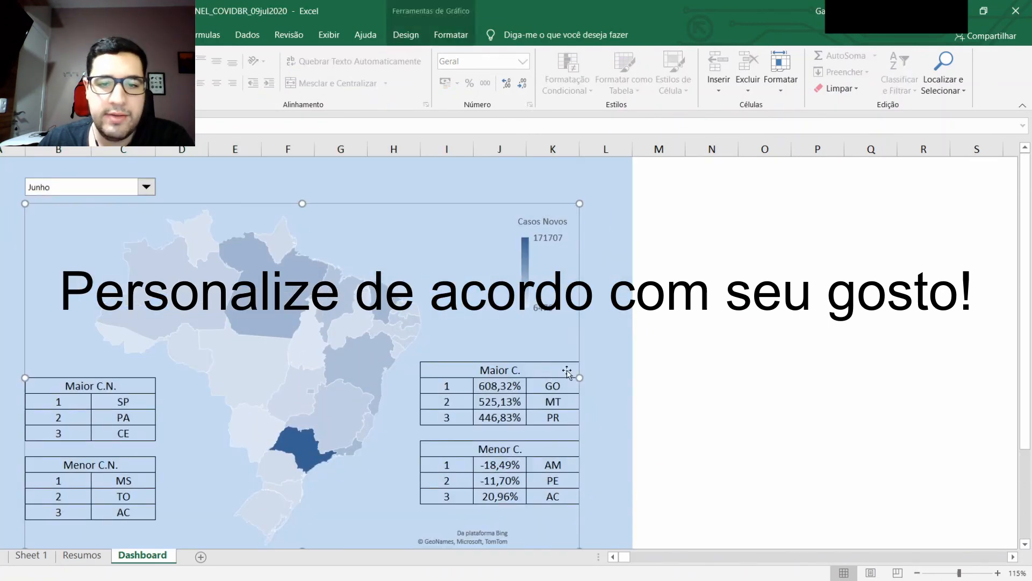
left_click(671, 371)
key("Left")
key("Left")
left_click(159, 83)
left_click(223, 197)
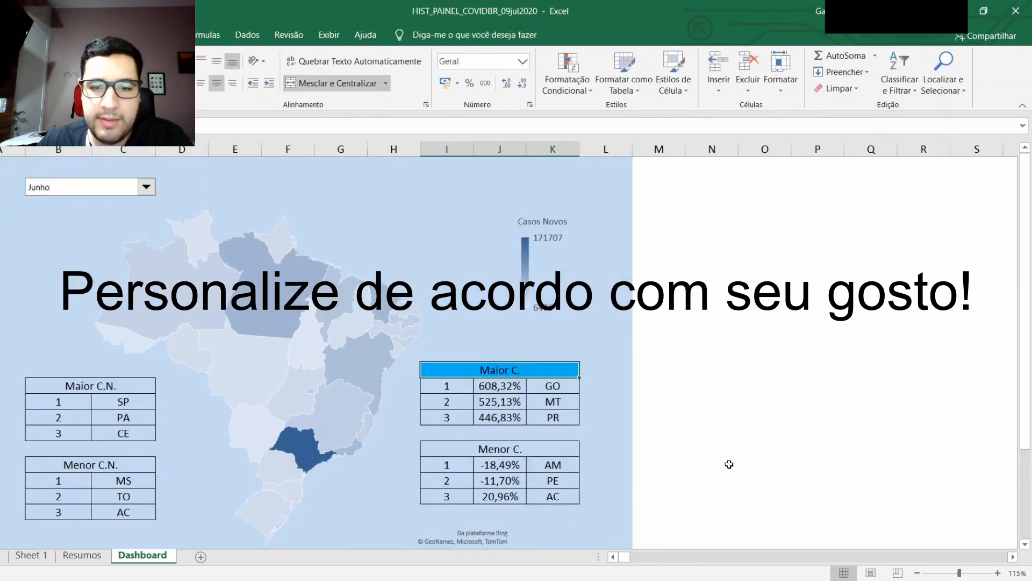
Step: Apply the same bright blue fill to the Menor C., Menor C.N. and Maior C.N. headers
left_click(671, 450)
key("Left")
key("Left")
left_click(148, 84)
left_click(123, 449)
key("Down")
left_click(148, 83)
key("Up")
key("Up")
key("Up")
key("Up")
key("Up")
left_click(148, 83)
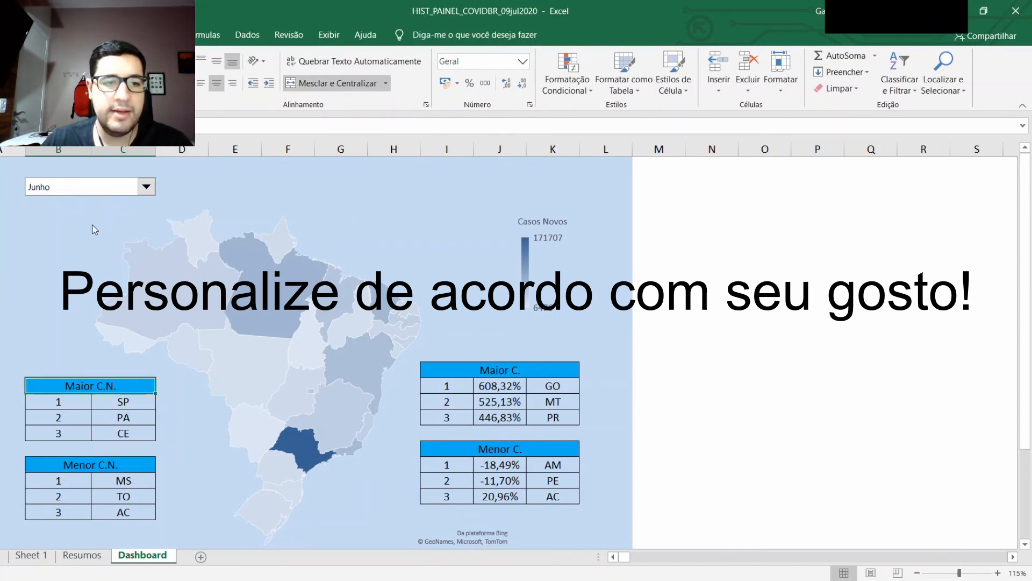
Step: Set the dashboard month to Março and inspect the previous-month cases and the MAIOR and MENOR Crescimento results on Resumos
left_click(146, 187)
left_click(132, 217)
left_click(89, 556)
left_click_drag(714, 561, 660, 561)
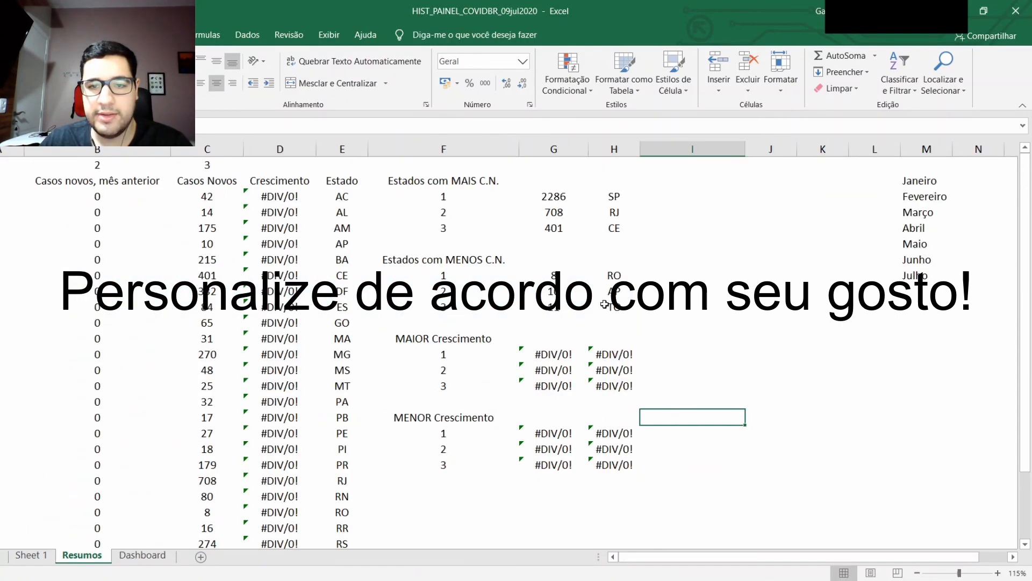
left_click(614, 307)
left_click_drag(55, 201, 118, 511)
scroll(664, 407, "up", 2)
left_click_drag(615, 464, 555, 361)
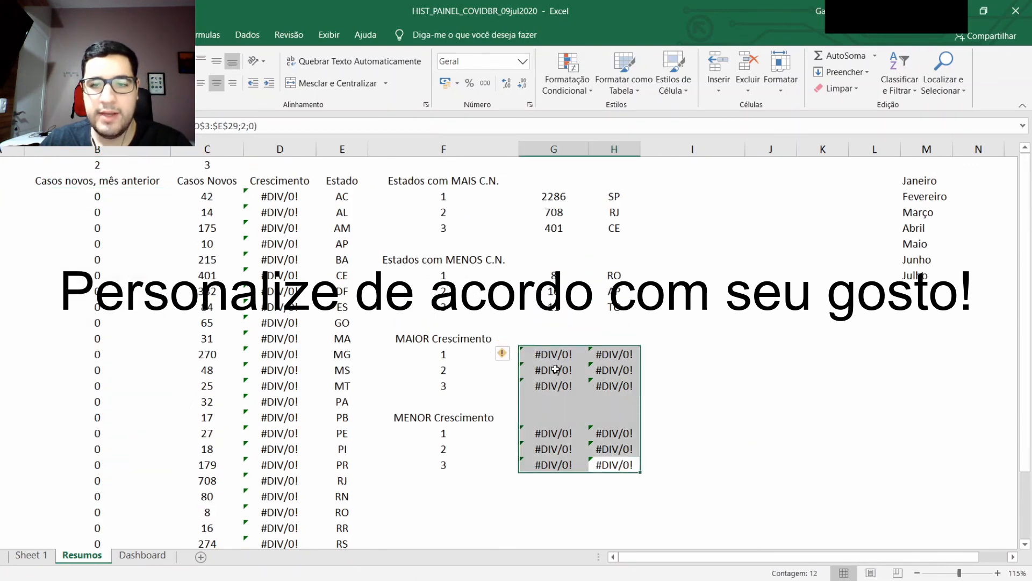
Step: Wrap the rank 1 MAIOR Crescimento formula in G13 of Resumos in SEERRO, with "" as the error value
left_click(555, 358)
left_click(141, 125)
type("SEERRO(")
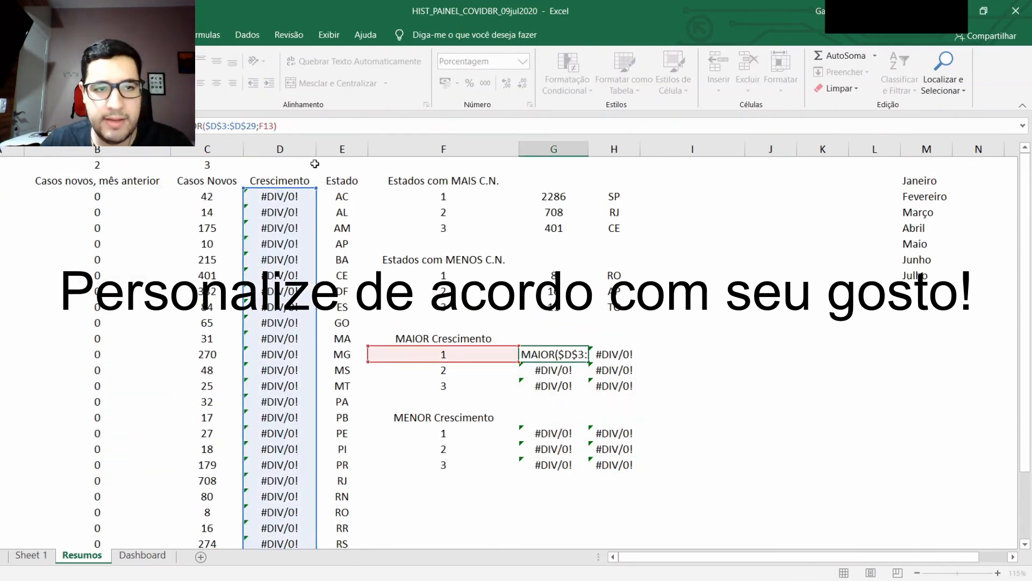
left_click(284, 129)
type(";\"\")")
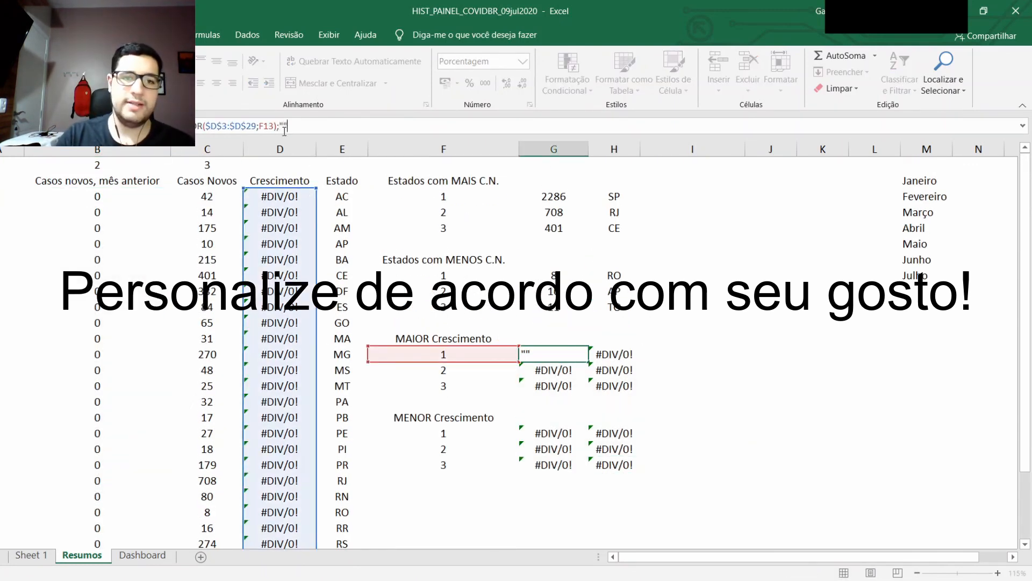
key("ctrl+Return")
Step: Set the dashboard month to Julho and check the recalculated figures on Resumos
left_click(143, 555)
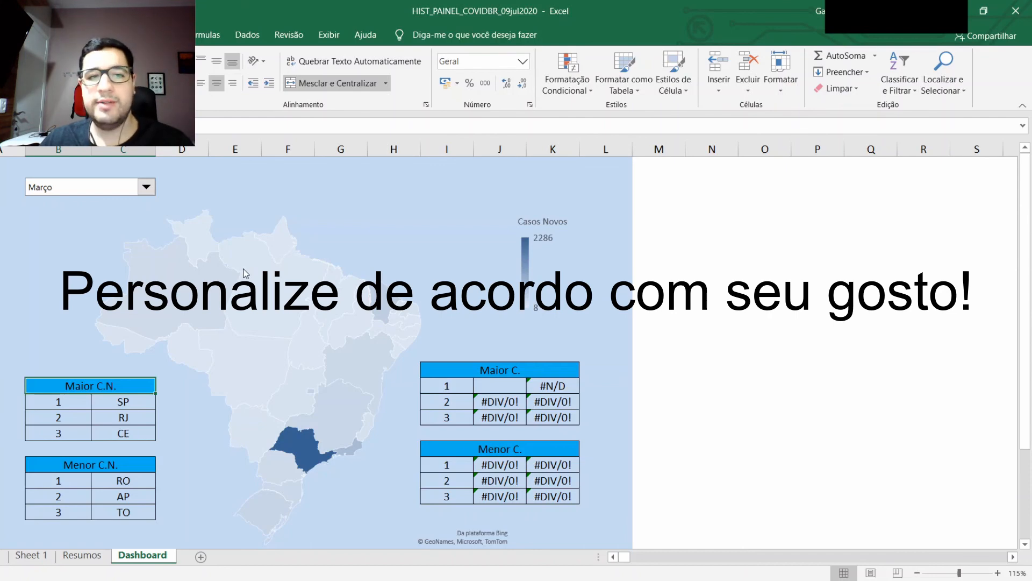
left_click(146, 187)
left_click(62, 262)
left_click(82, 555)
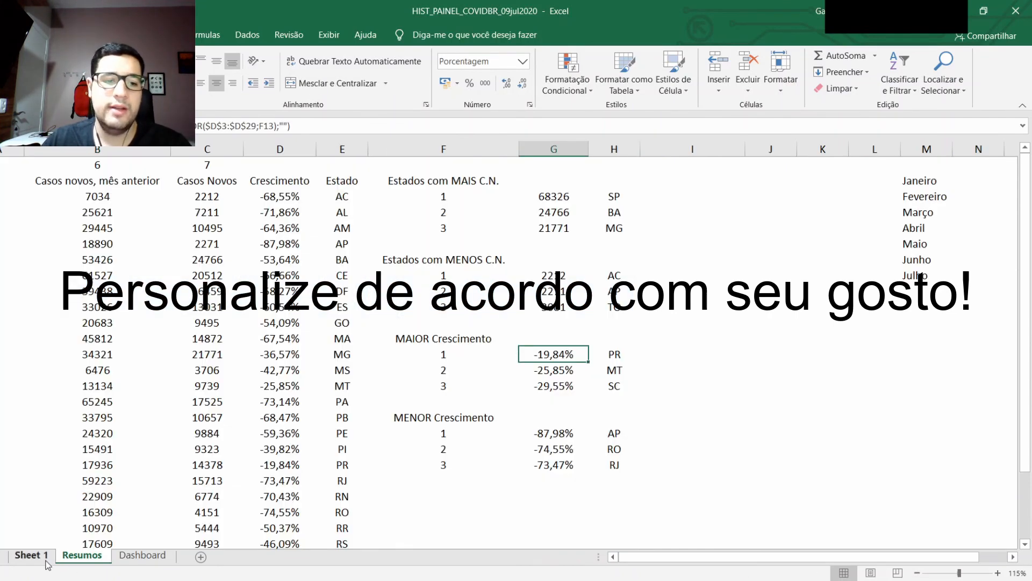
left_click(31, 555)
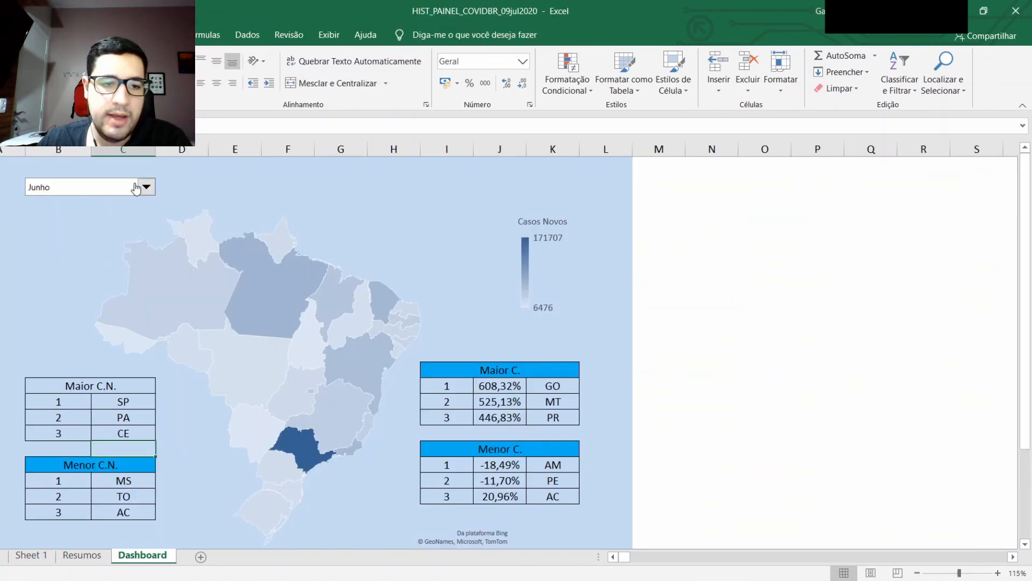
Step: Fill the Maior C.N. header with the other headers' bright blue and set the dashboard month to Março
key("Up")
key("Up")
key("Up")
key("Up")
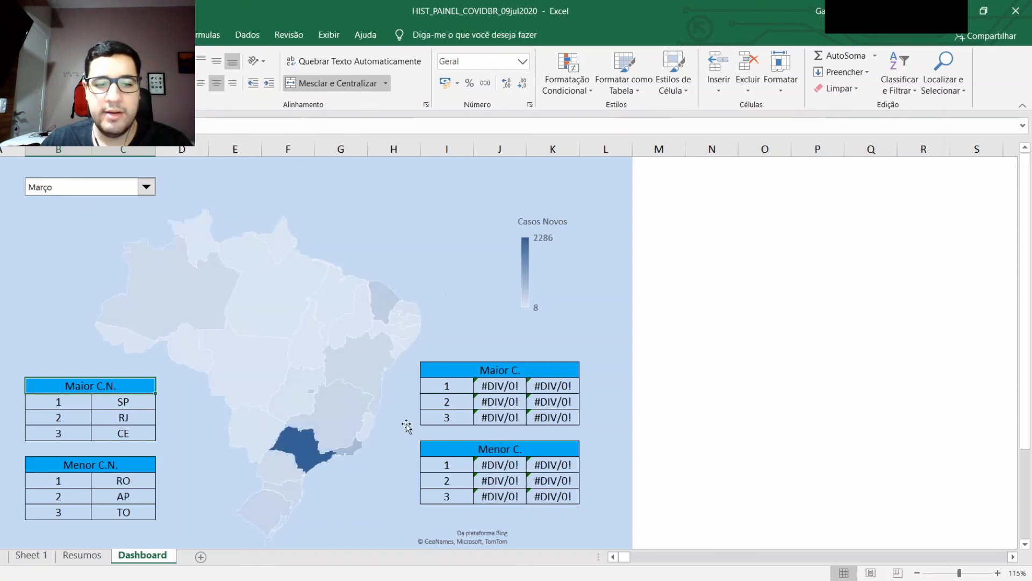
Step: Examine the Casos novos, mês anterior column and the MAIOR and MENOR Crescimento rankings on Resumos
left_click(82, 558)
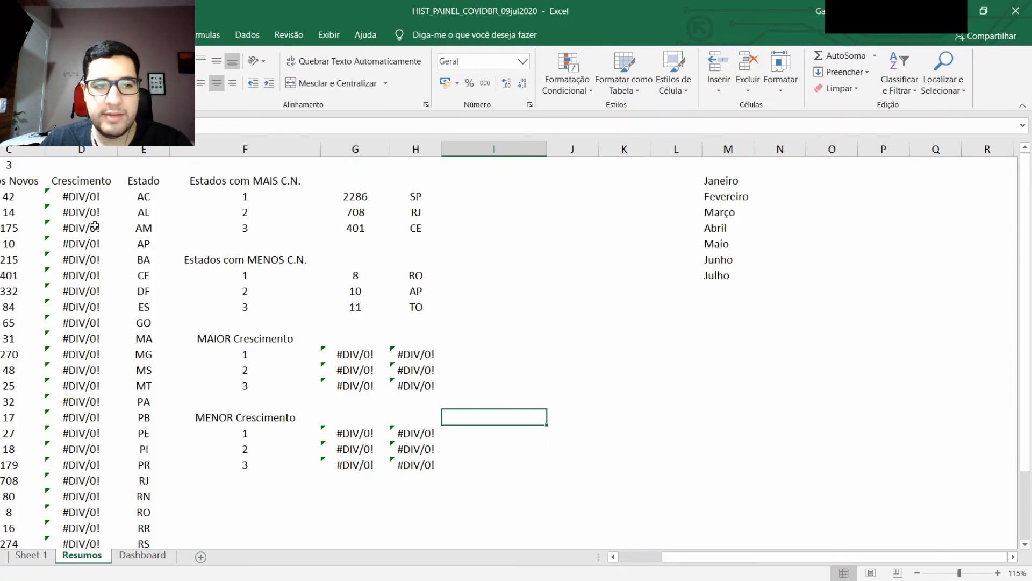
left_click_drag(711, 559, 645, 559)
left_click(610, 305)
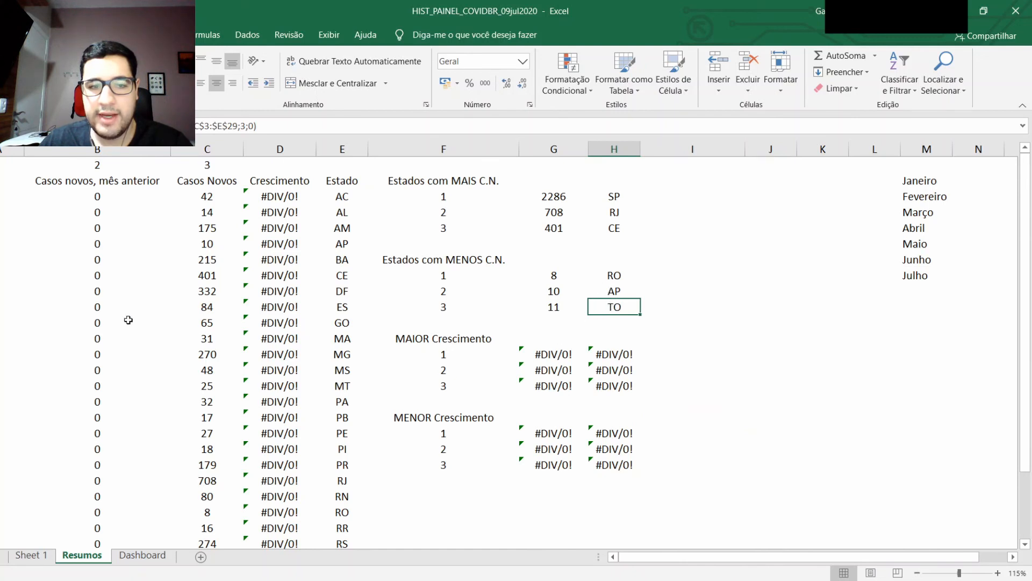
left_click_drag(98, 199, 124, 507)
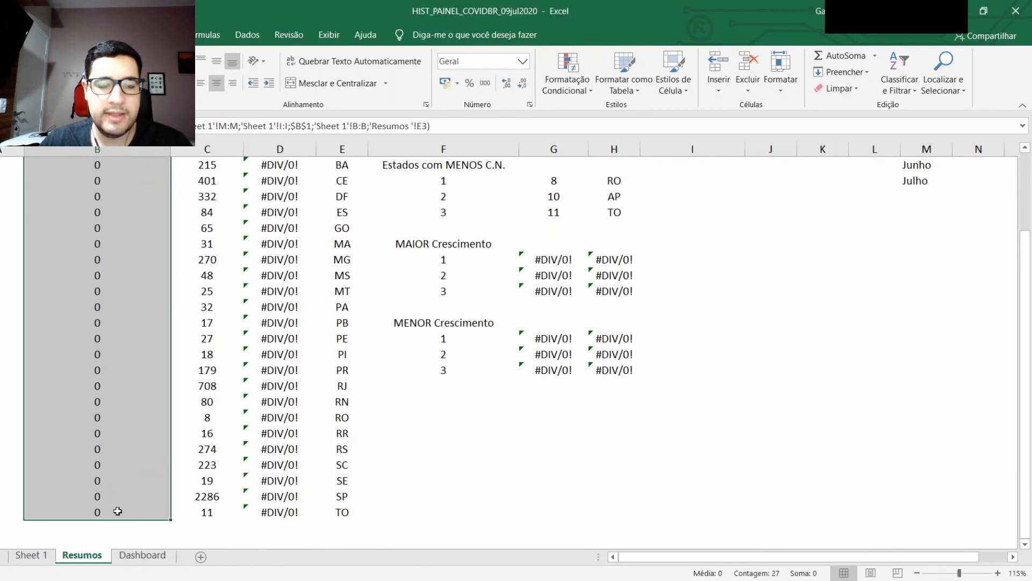
scroll(124, 511, "up", 1)
scroll(653, 432, "up", 1)
left_click_drag(614, 465, 544, 346)
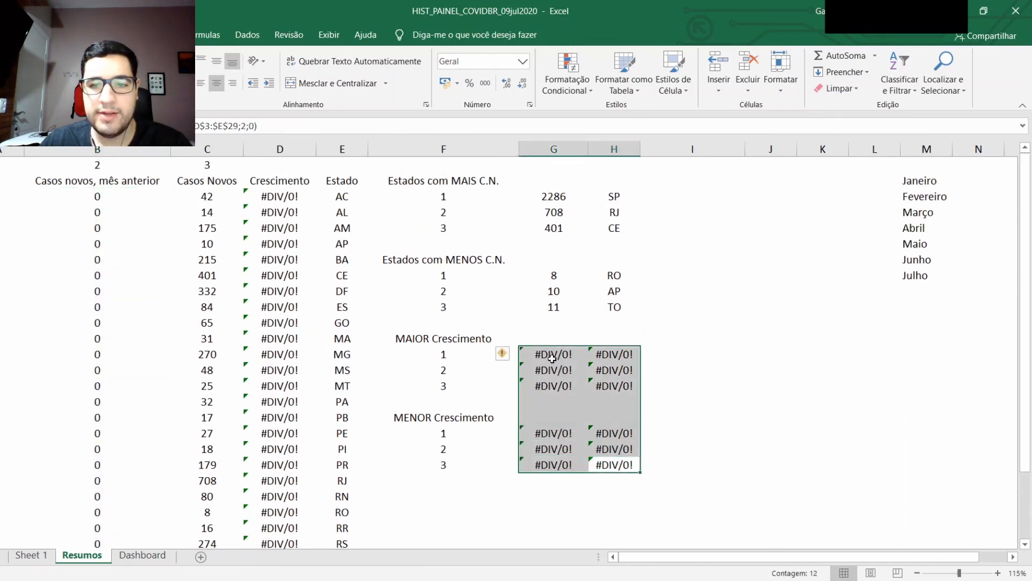
Step: Enclose the MAIOR formula for rank 1 of MAIOR Crescimento on Resumos in SEERRO, returning "" on error
left_click(552, 359)
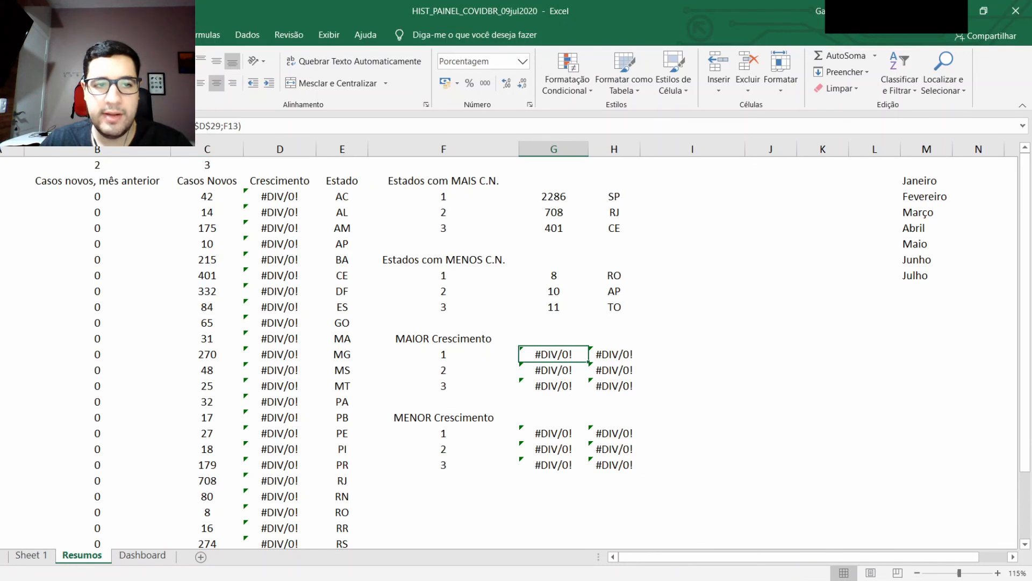
left_click(184, 127)
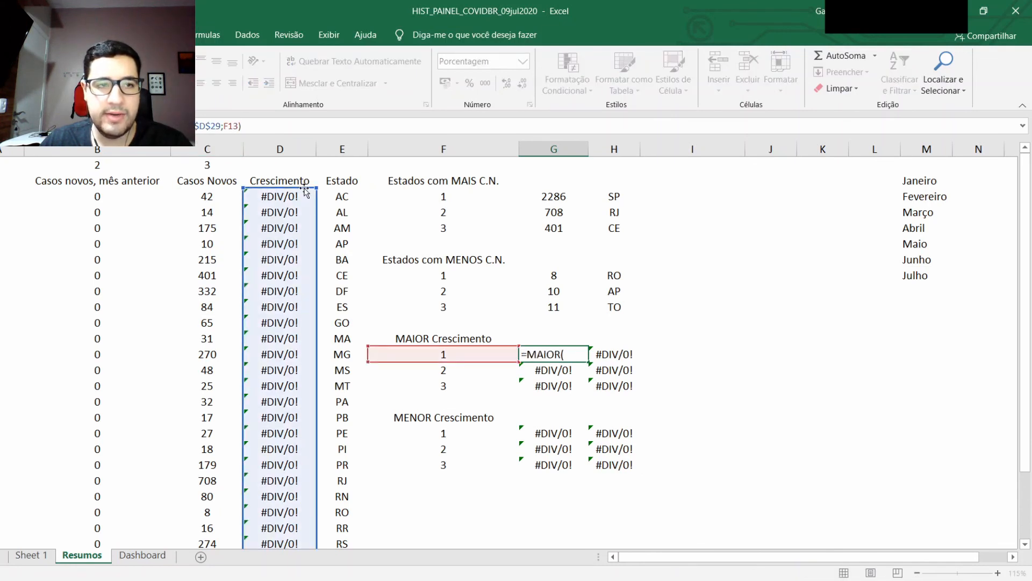
type("SEE")
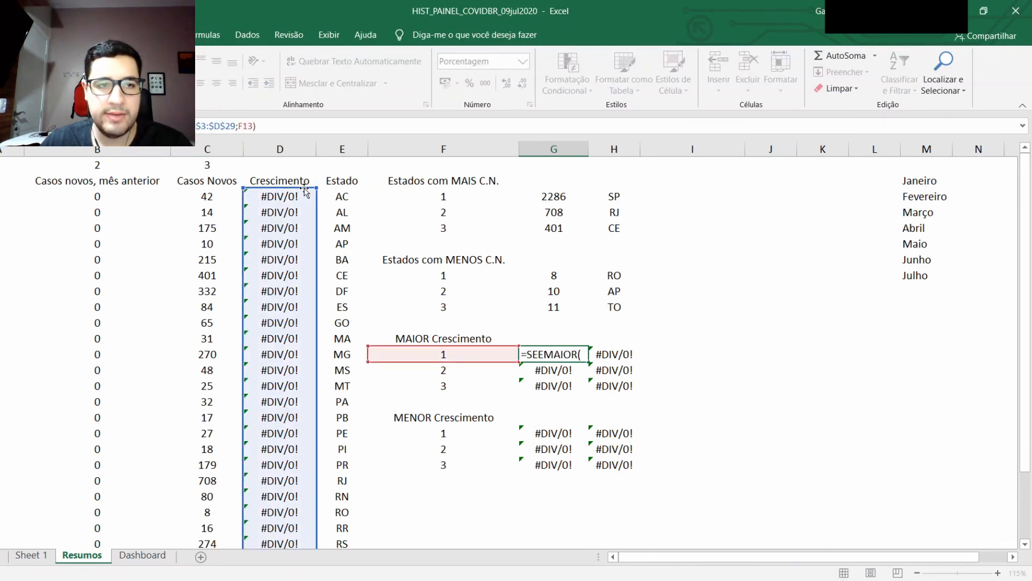
type("RRO(")
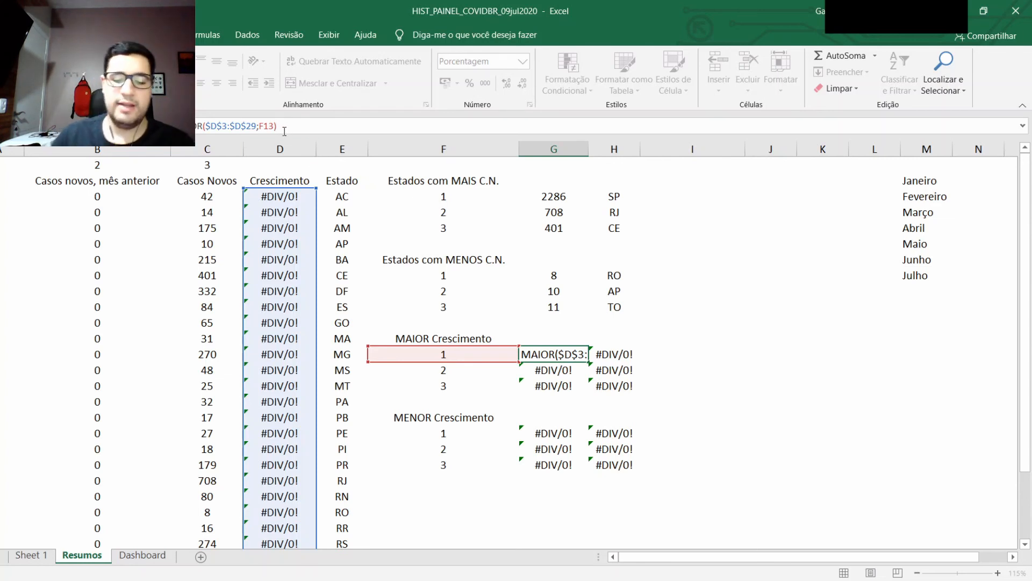
type(";")
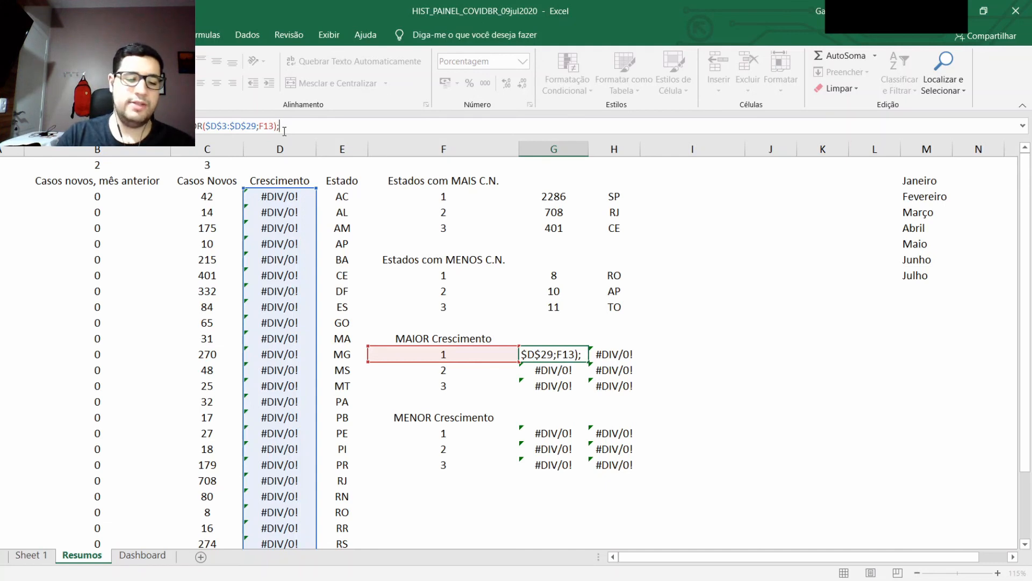
type("\"\"")
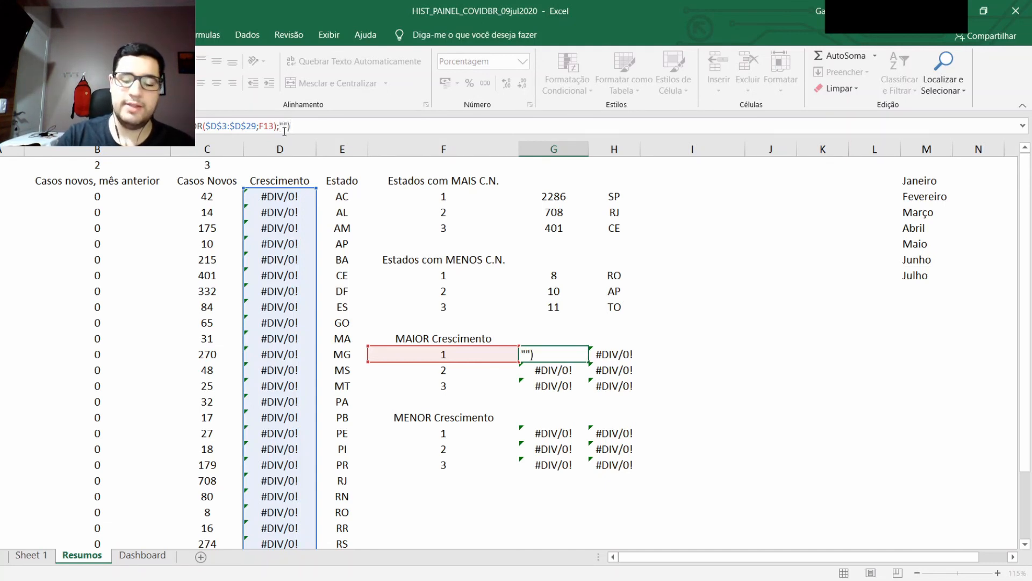
key("Return")
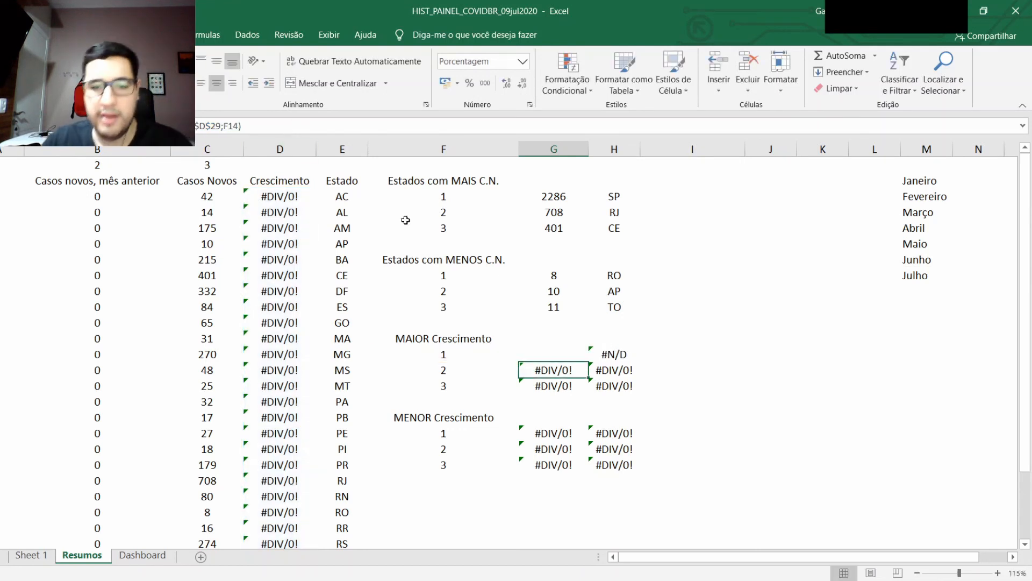
left_click(563, 352)
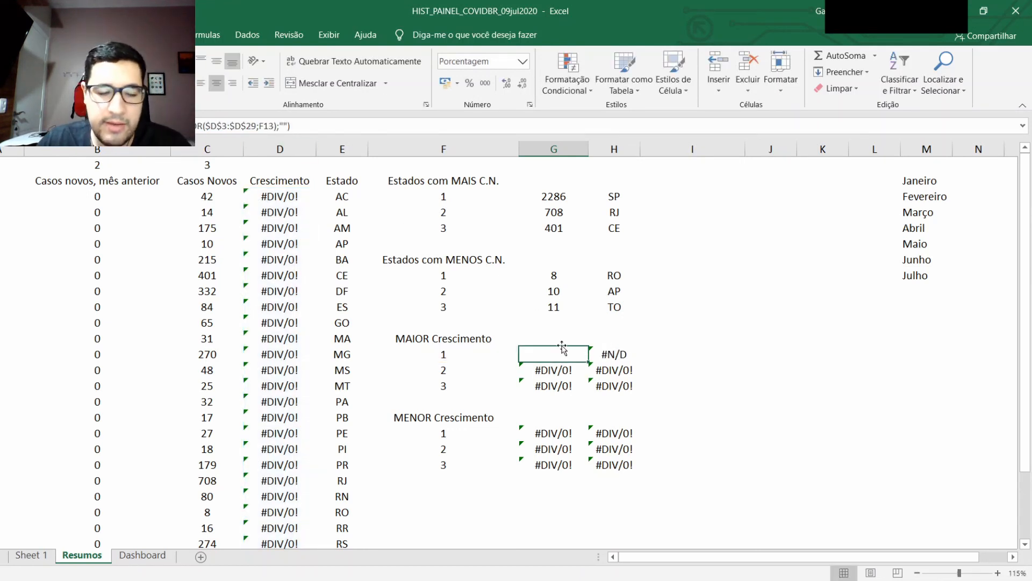
Step: Set the dashboard month to Julho, then check the Resumos figures and the source data on Sheet 1
left_click(143, 556)
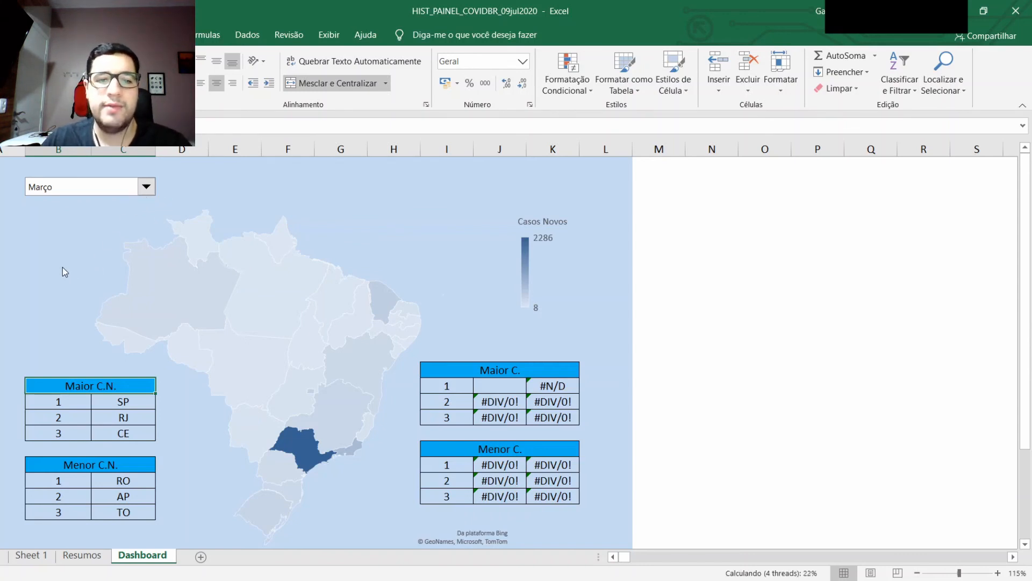
left_click(82, 555)
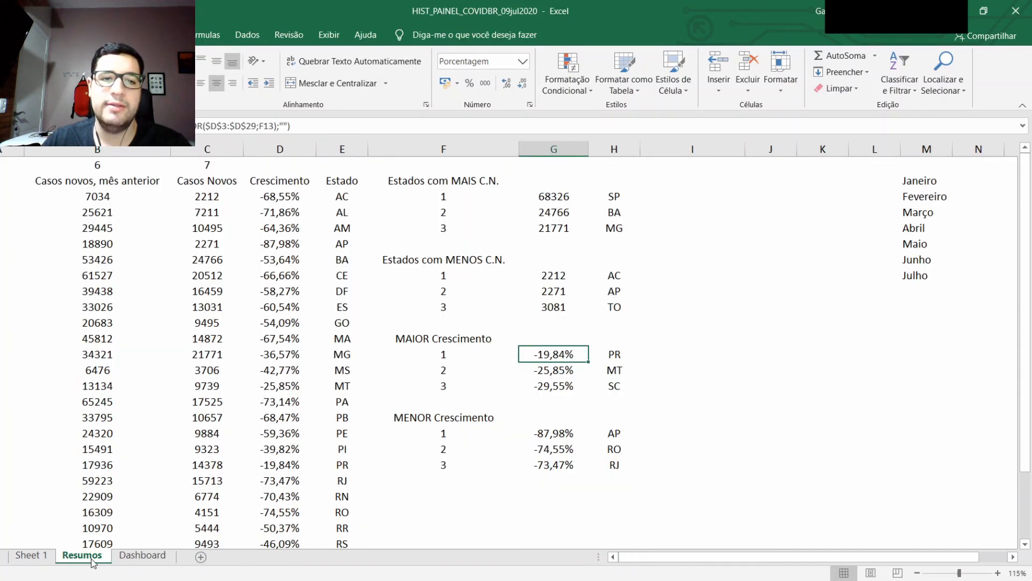
left_click(31, 555)
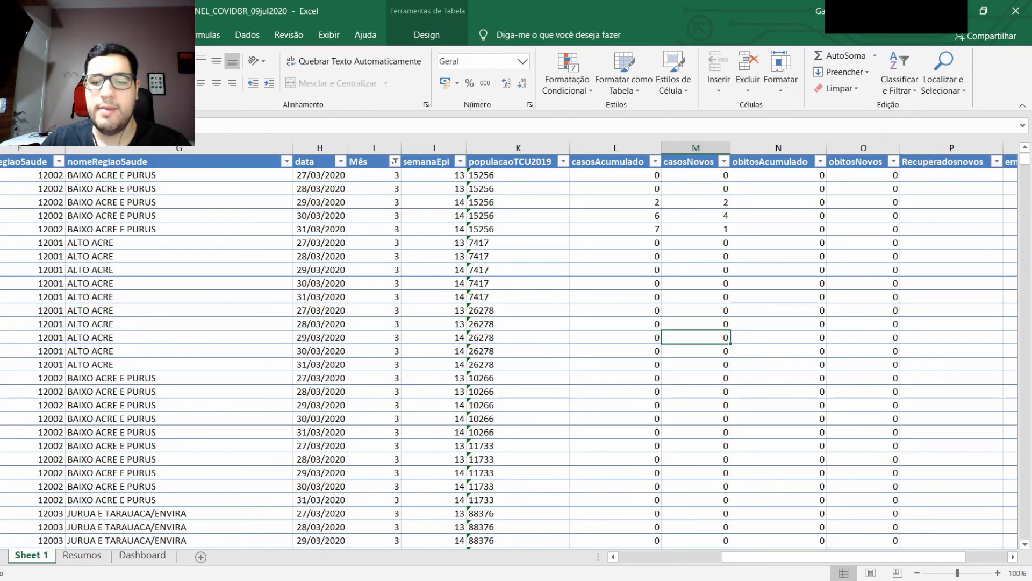